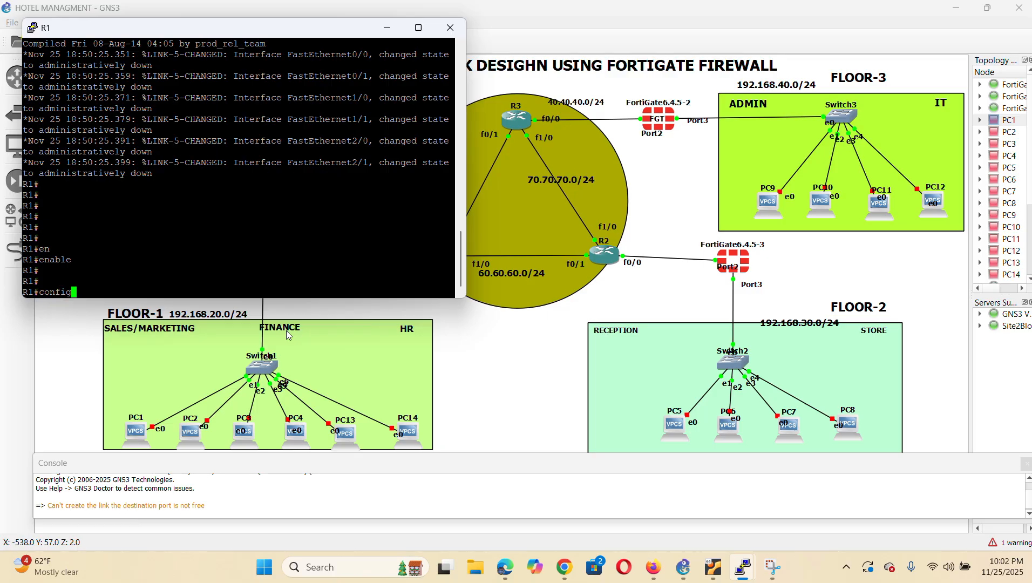
# Enable R1's FastEthernet0/0 with int f0/0 and no shutdown
pyautogui.write('int f')
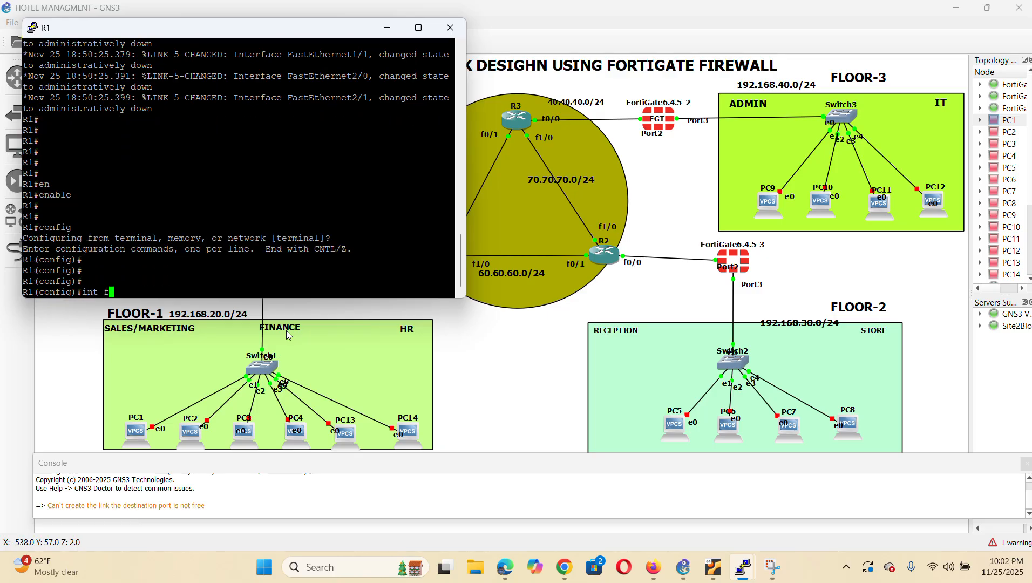
pyautogui.write('0/0')
pyautogui.press('Return')
pyautogui.write('no sh')
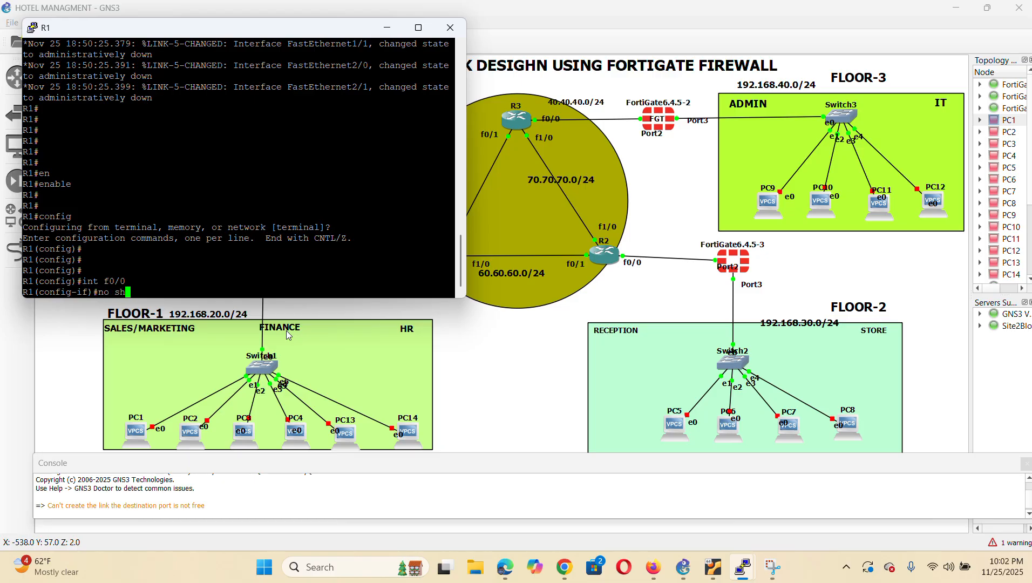
pyautogui.press('Return')
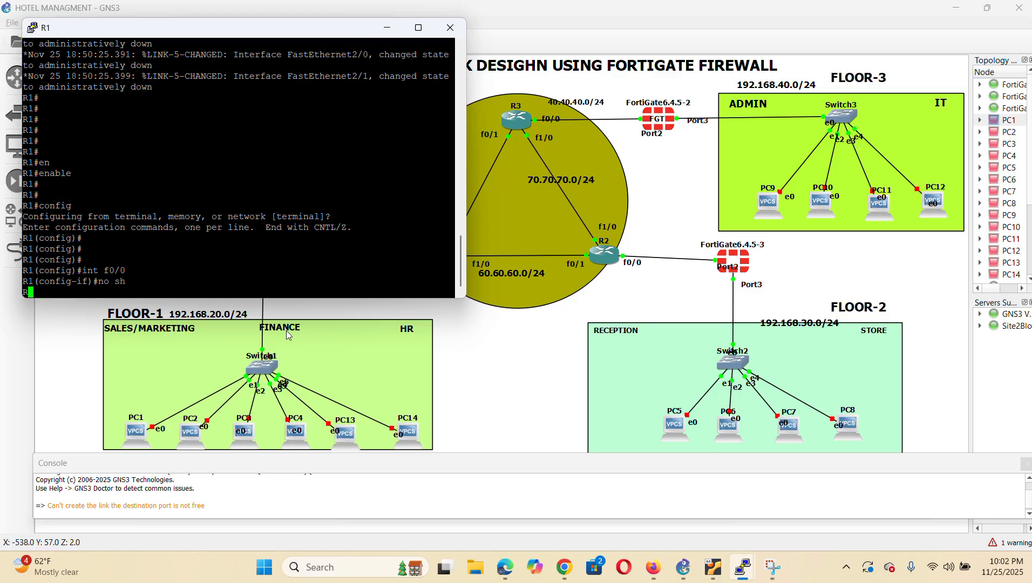
pyautogui.press('Return')
# Assign 20.20.20.2 255.255.255.0 to FastEthernet0/0 and exit interface configuration
pyautogui.write('ipnadd')
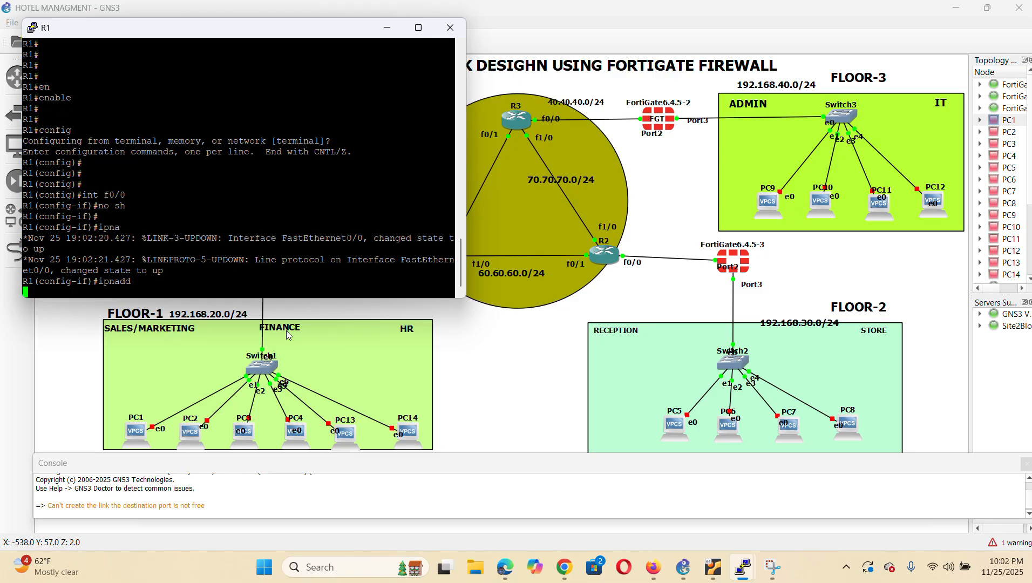
pyautogui.press('BackSpace')
pyautogui.press('BackSpace')
pyautogui.press('BackSpace')
pyautogui.write('add')
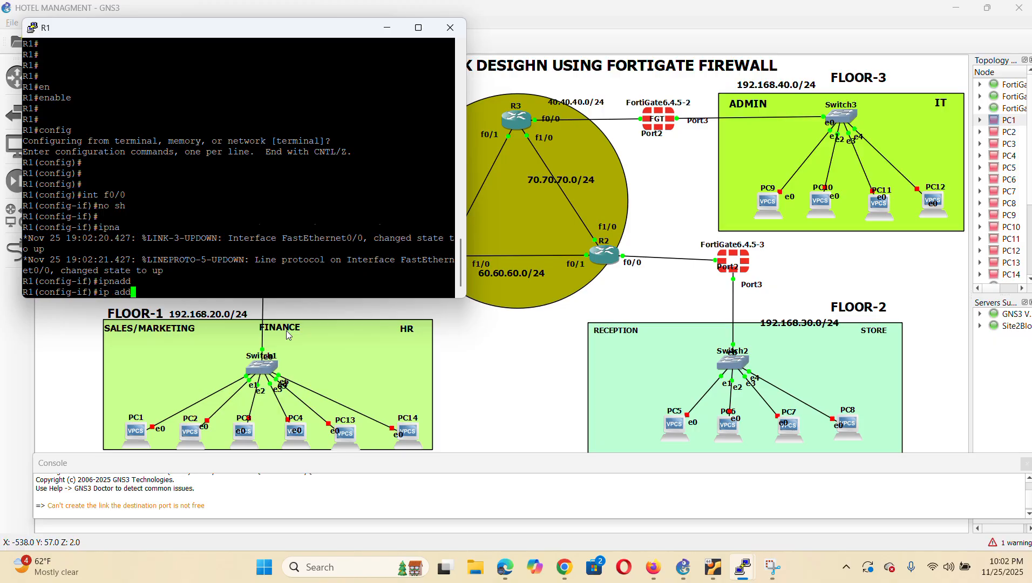
pyautogui.press('Tab')
pyautogui.write('20.20.')
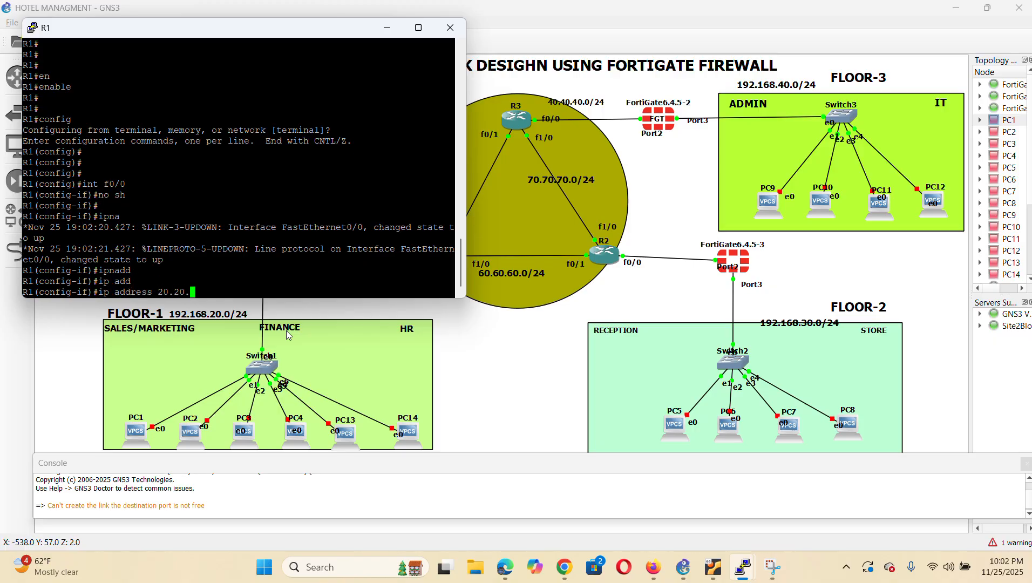
pyautogui.write('20.2 255.255.255.0')
pyautogui.press('Return')
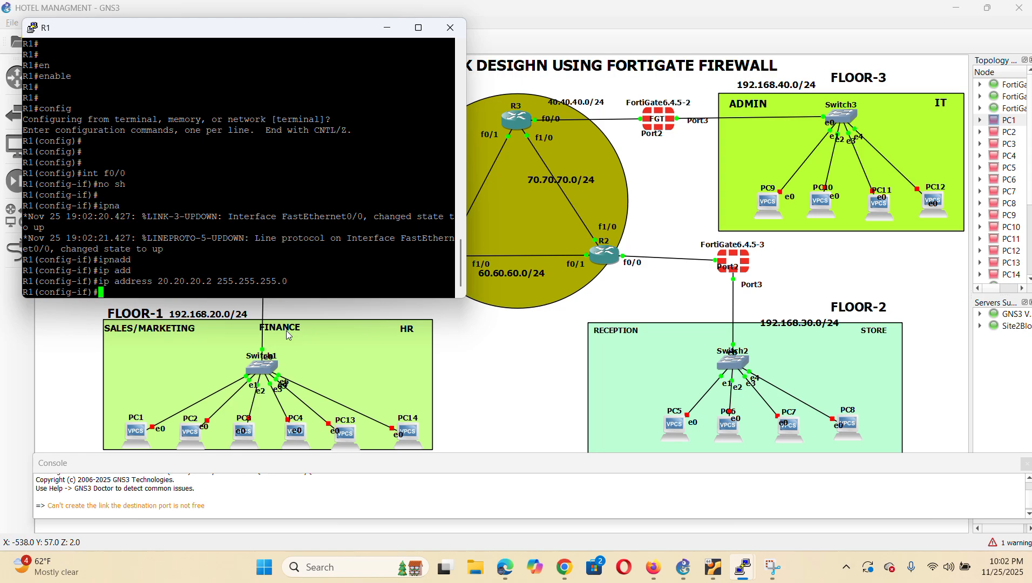
pyautogui.press('Return')
pyautogui.write('exit')
pyautogui.press('Return')
pyautogui.press('Return')
pyautogui.press('Return')
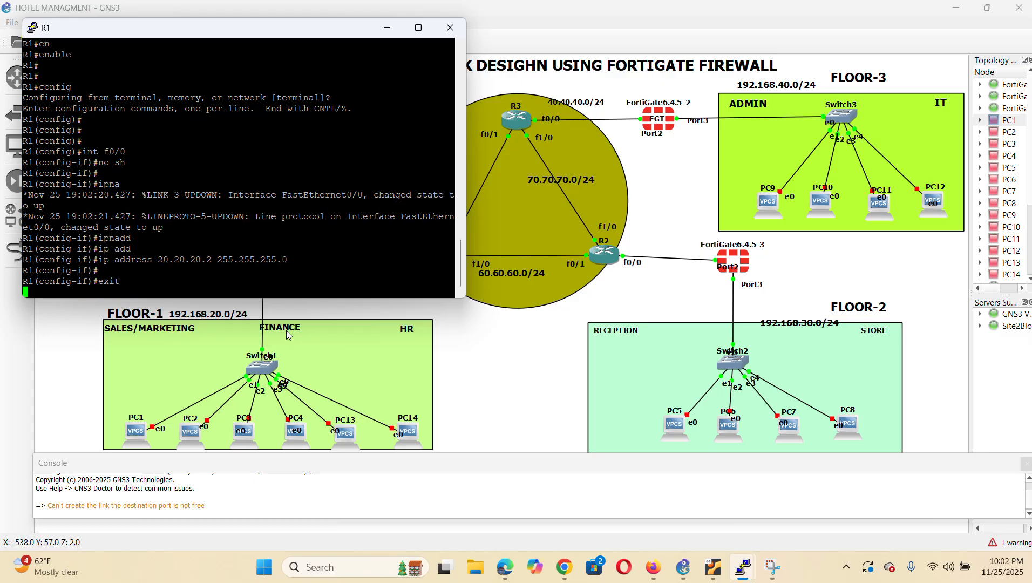
# Rearrange the windows and bring R1's console back to the front from the topology
pyautogui.moveTo(325, 32); pyautogui.dragTo(735, 252)
pyautogui.click(838, 290)
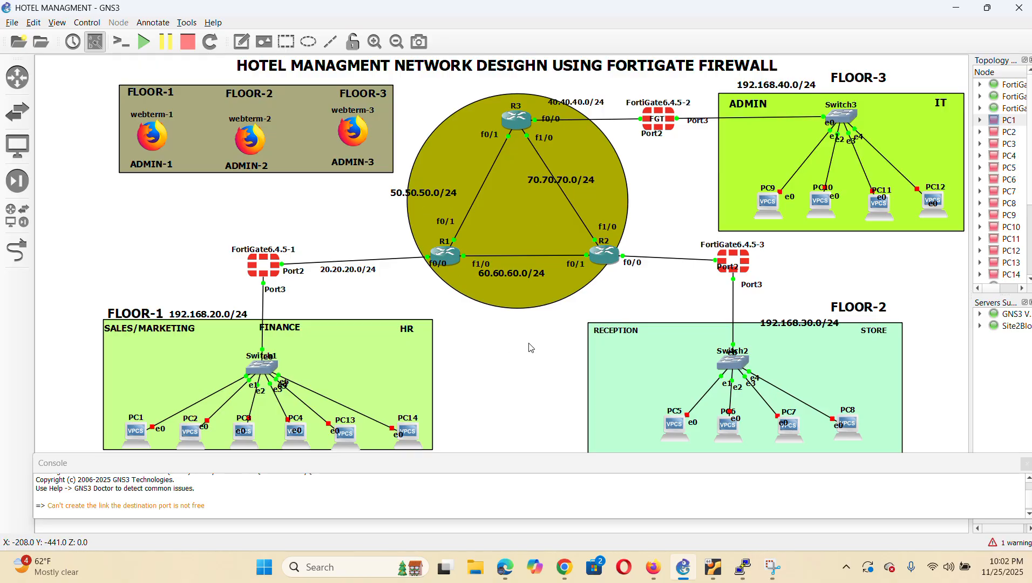
pyautogui.rightClick(454, 259)
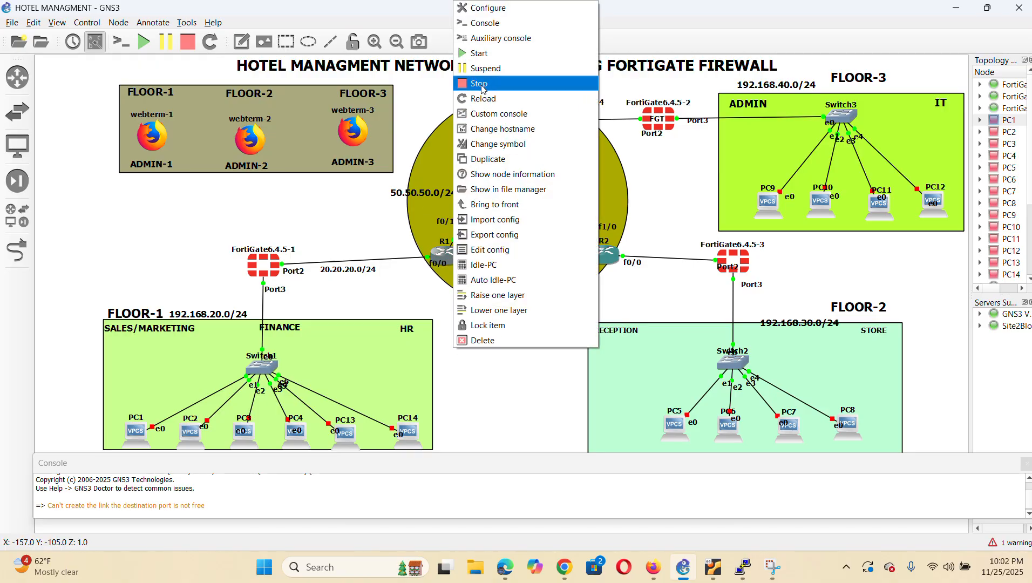
pyautogui.click(511, 24)
pyautogui.write('int f')
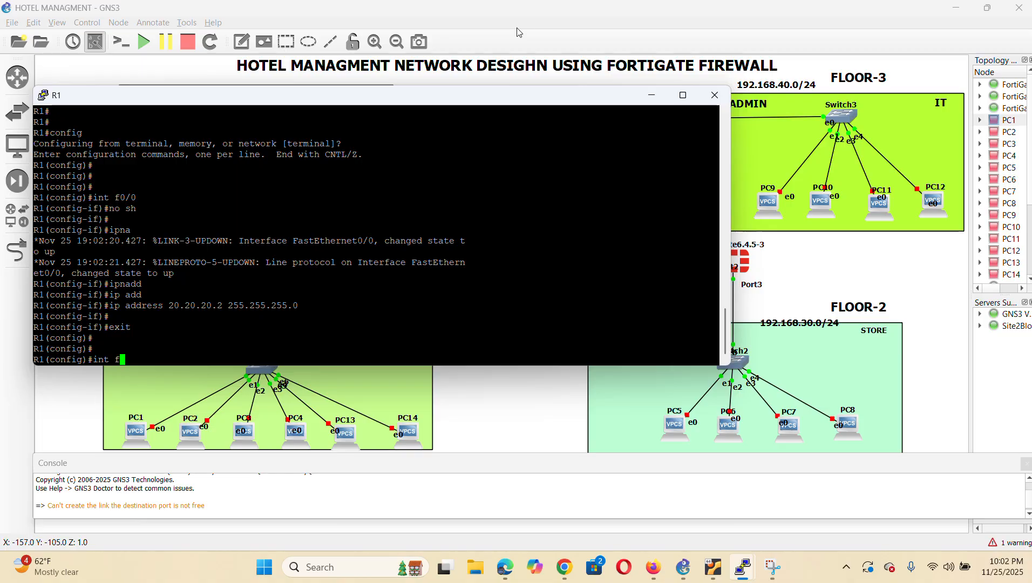
pyautogui.click(852, 244)
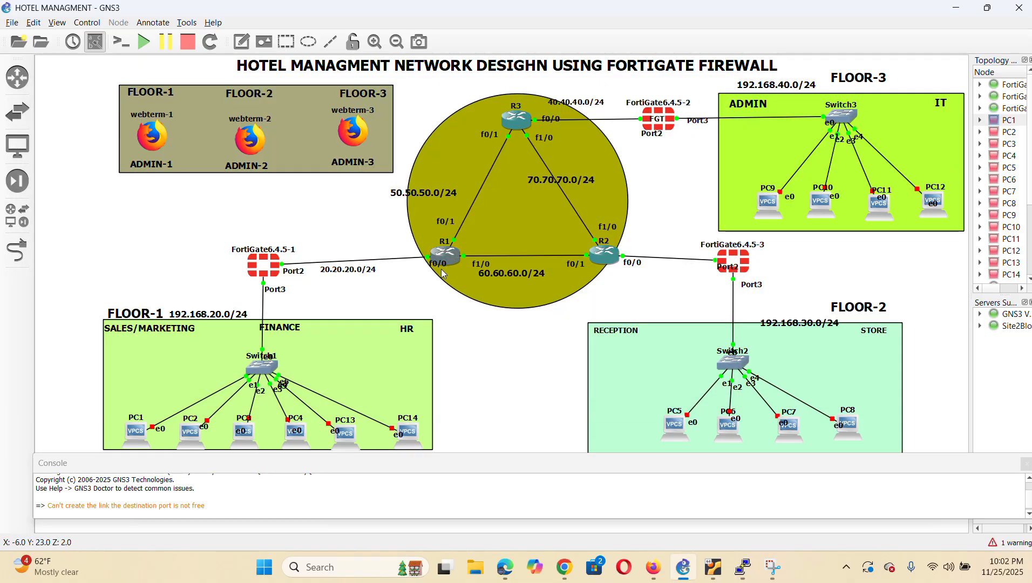
pyautogui.rightClick(452, 259)
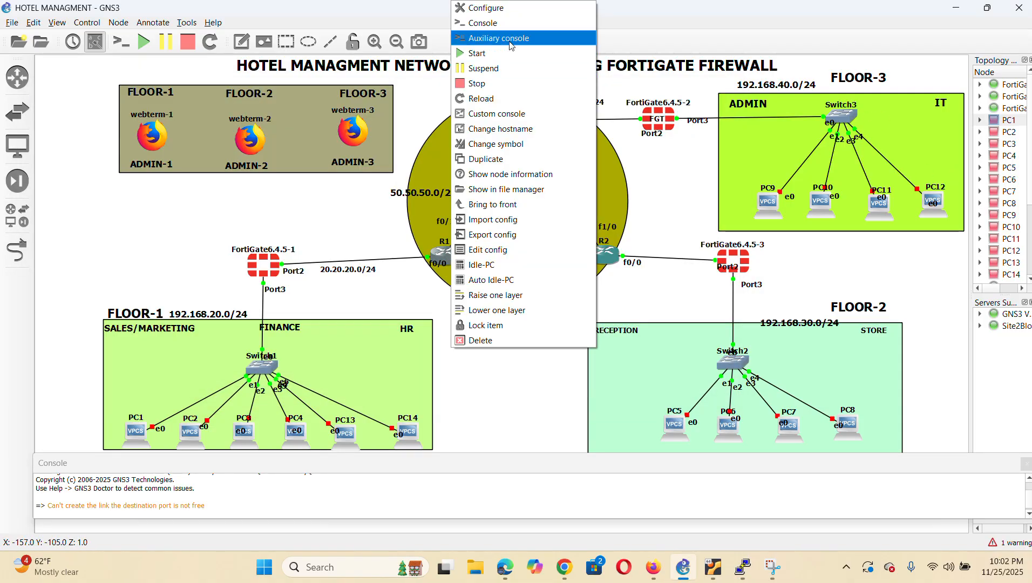
pyautogui.click(514, 25)
# Enable R1's FastEthernet0/1, give it 50.50.50.1 255.255.255.0, then exit
pyautogui.write('int f0/1')
pyautogui.press('Return')
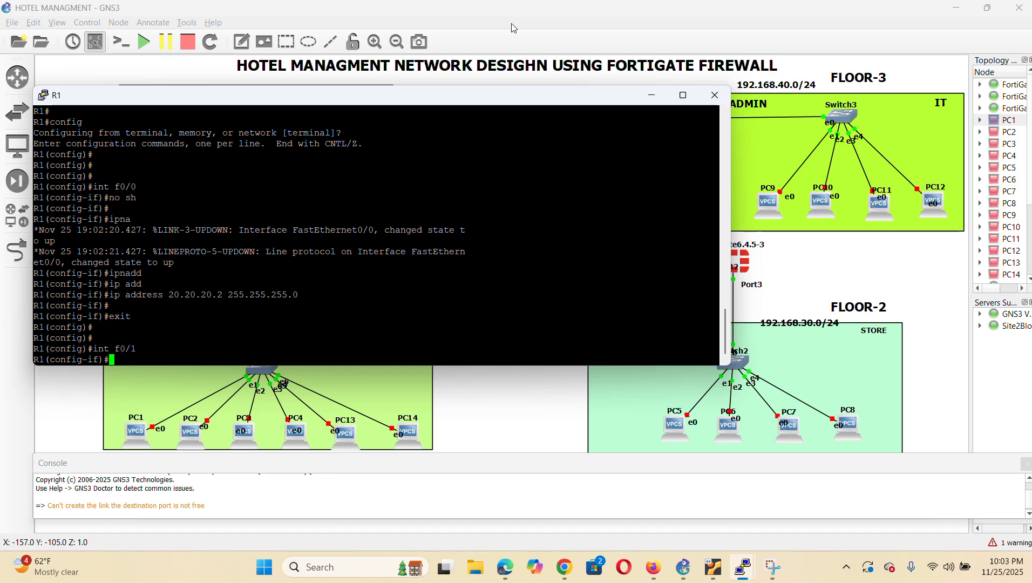
pyautogui.write('no sh')
pyautogui.press('Return')
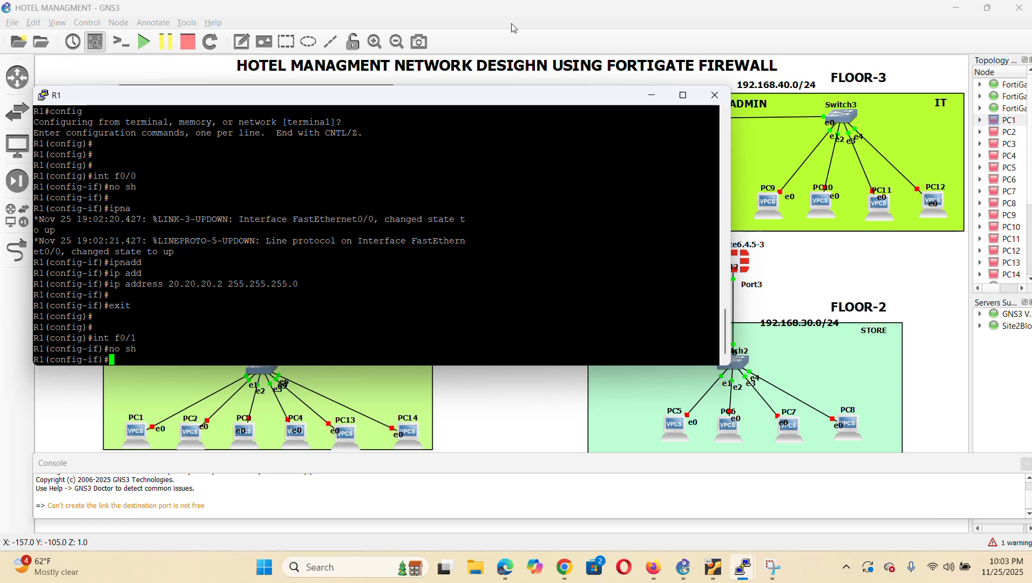
pyautogui.press('Return')
pyautogui.press('Return')
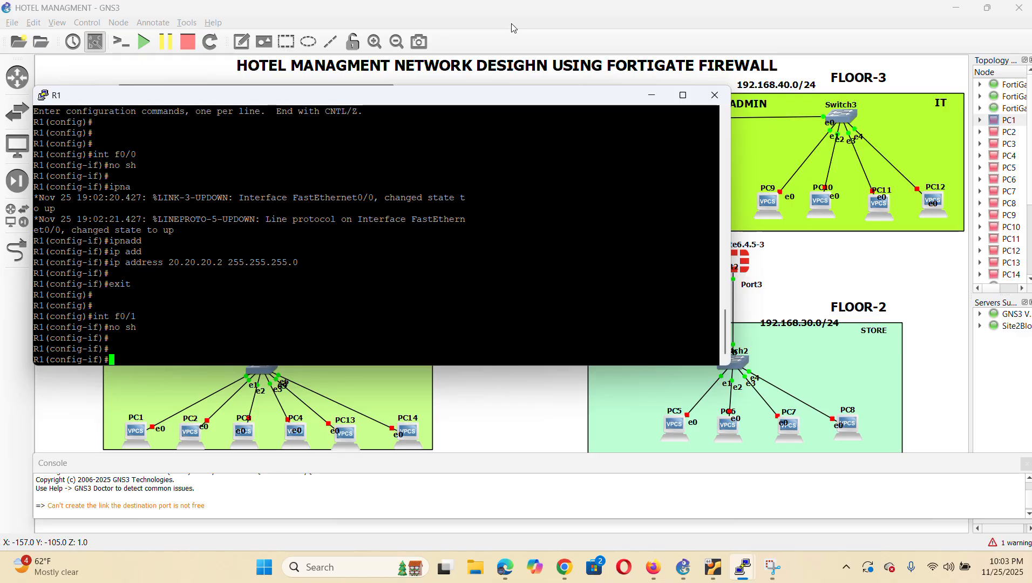
pyautogui.write('ip add')
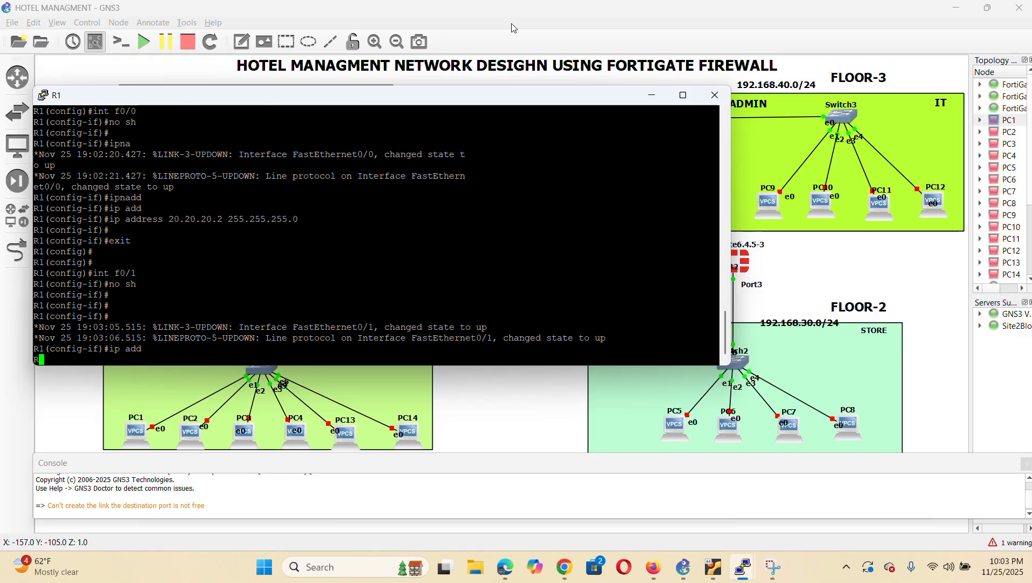
pyautogui.press('Tab')
pyautogui.write('50.50.50')
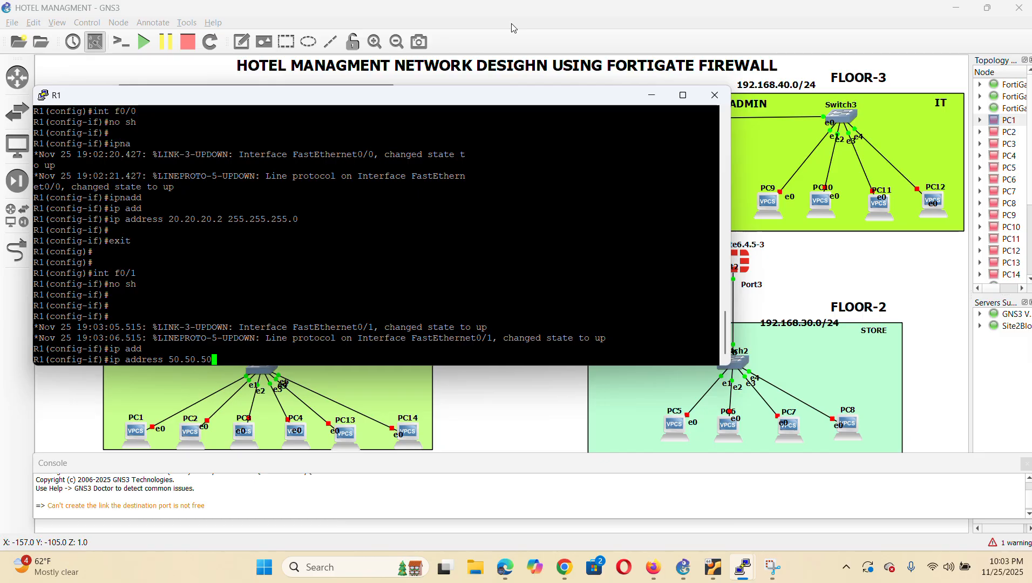
pyautogui.write('.1 255.255.255.0')
pyautogui.press('Return')
pyautogui.press('Return')
pyautogui.write('exit')
pyautogui.press('Return')
pyautogui.press('Return')
pyautogui.press('Return')
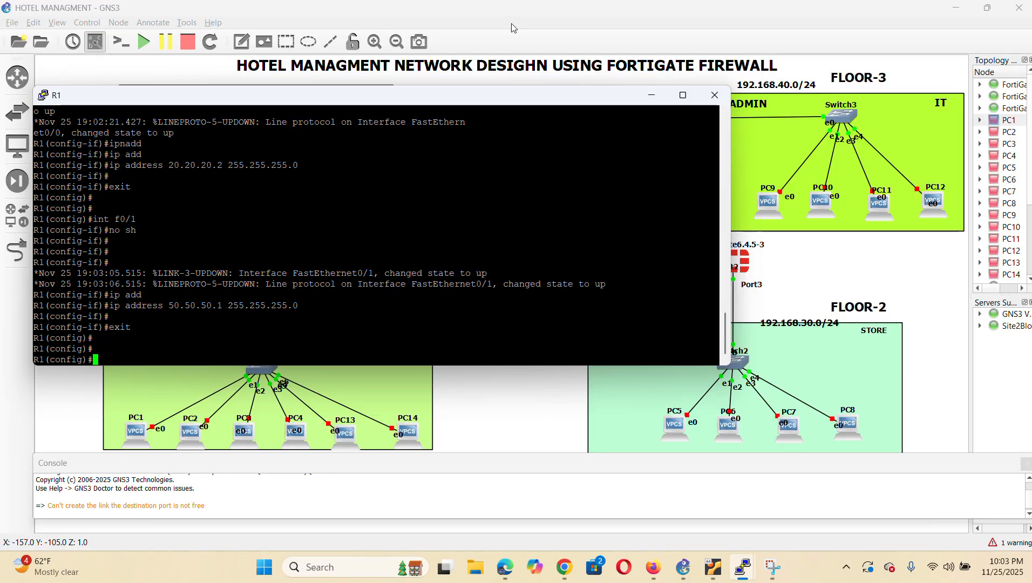
# Enable R1's FastEthernet1/0 and assign it 60.60.60.1 255.255.255.0
pyautogui.moveTo(732, 186); pyautogui.dragTo(281, 186)
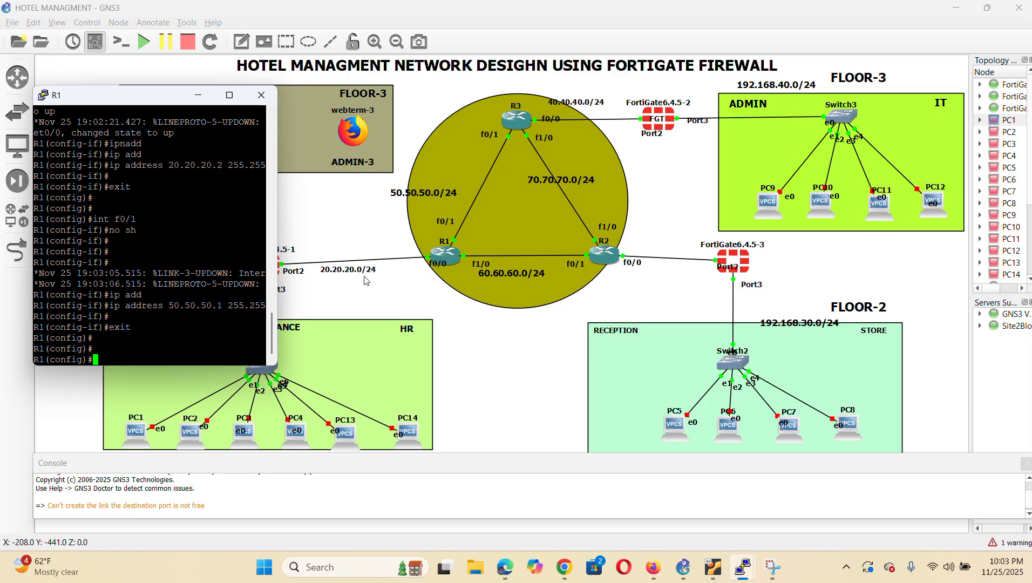
pyautogui.moveTo(277, 258); pyautogui.dragTo(739, 311)
pyautogui.write('int f')
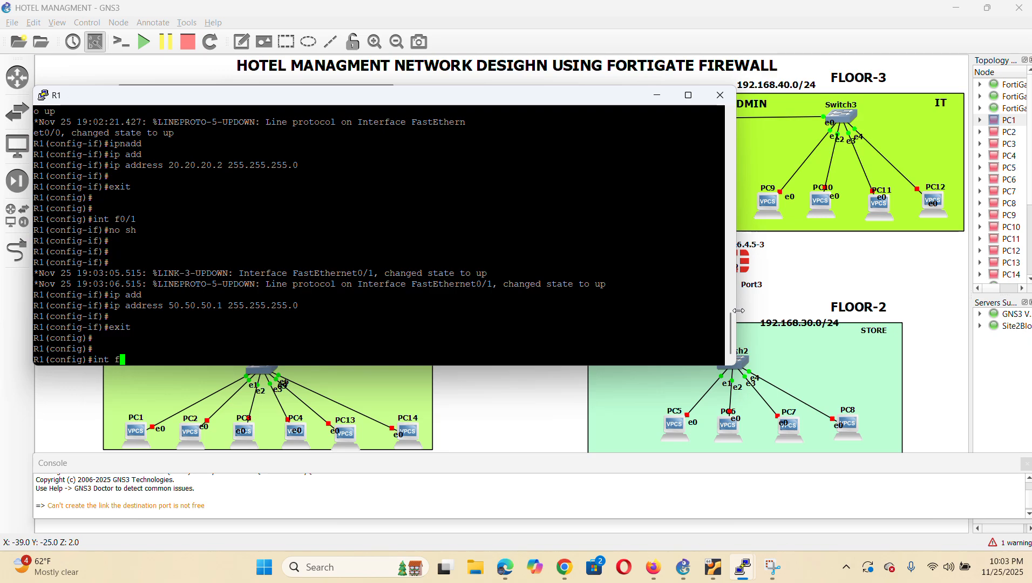
pyautogui.write('1/0')
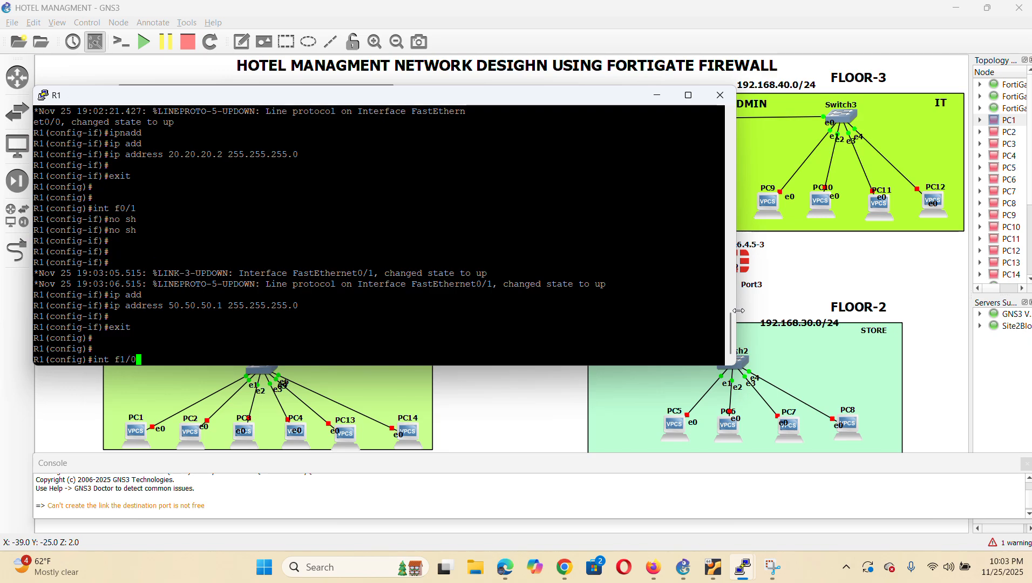
pyautogui.press('Return')
pyautogui.write('no sh')
pyautogui.press('Return')
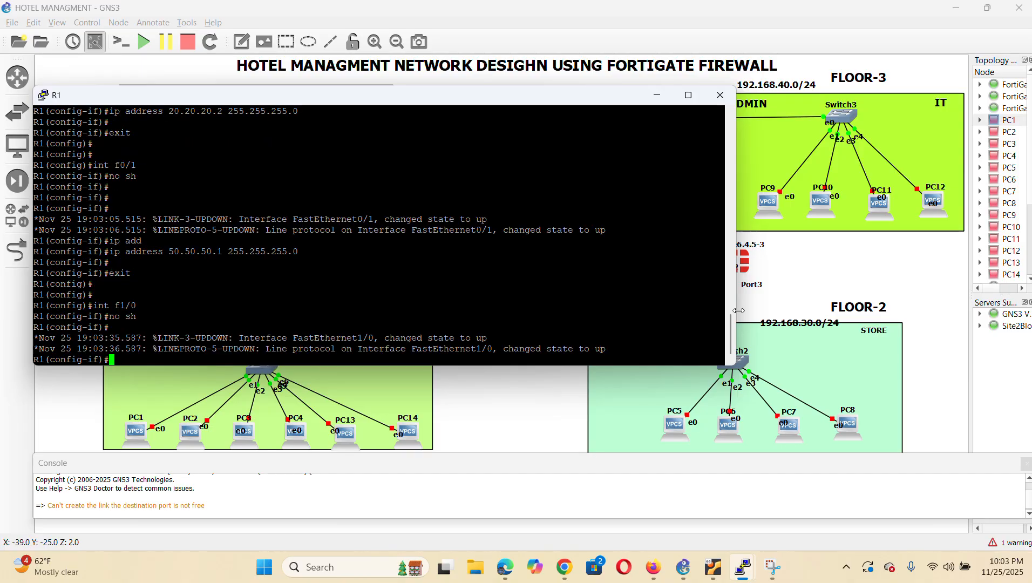
pyautogui.press('Return')
pyautogui.press('Return')
pyautogui.write('ip add')
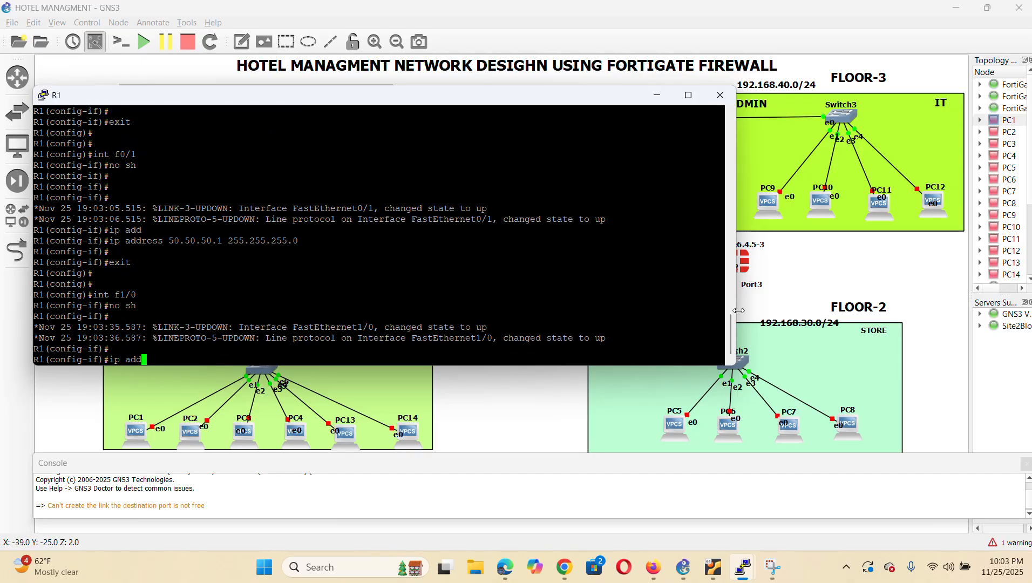
pyautogui.press('Tab')
pyautogui.write('60.6')
pyautogui.press('BackSpace')
pyautogui.write('60.60.1 255')
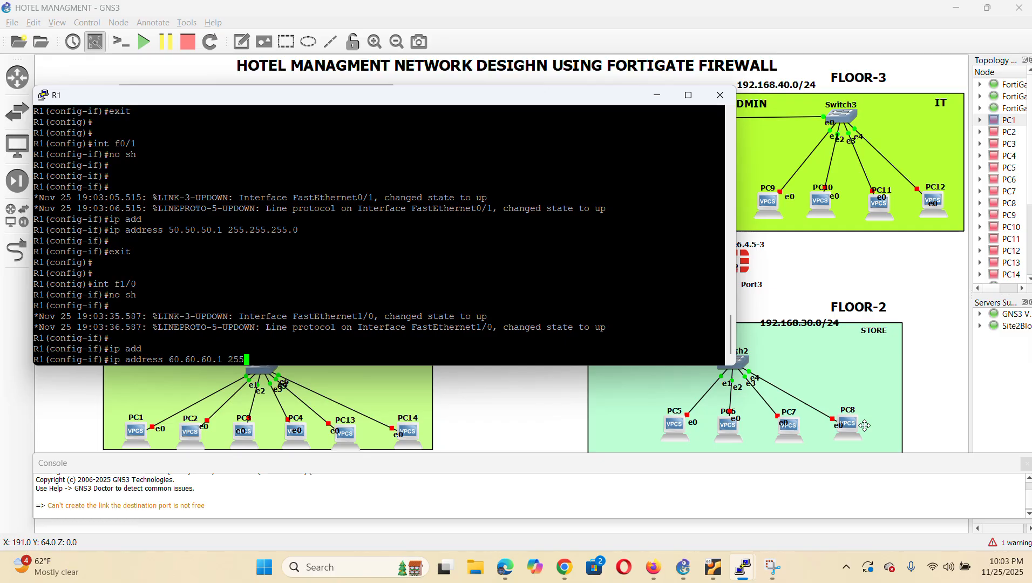
pyautogui.write('.255.255.0')
pyautogui.press('Return')
pyautogui.press('Return')
# Leave configuration mode and list R1's interfaces with show ip interface brief
pyautogui.write('end')
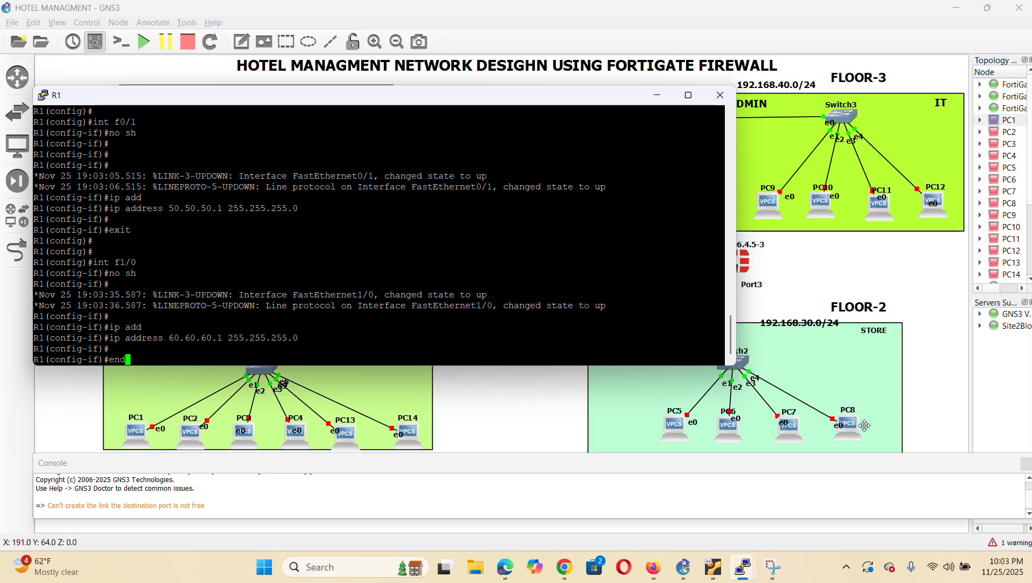
pyautogui.press('Return')
pyautogui.press('Return')
pyautogui.press('Return')
pyautogui.write('s')
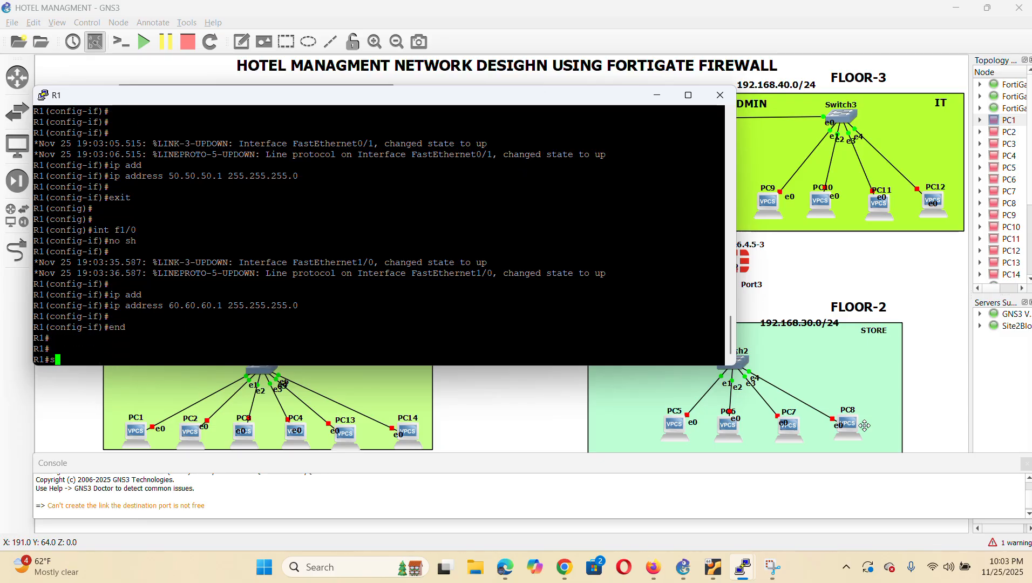
pyautogui.write('h ip int')
pyautogui.press('Tab')
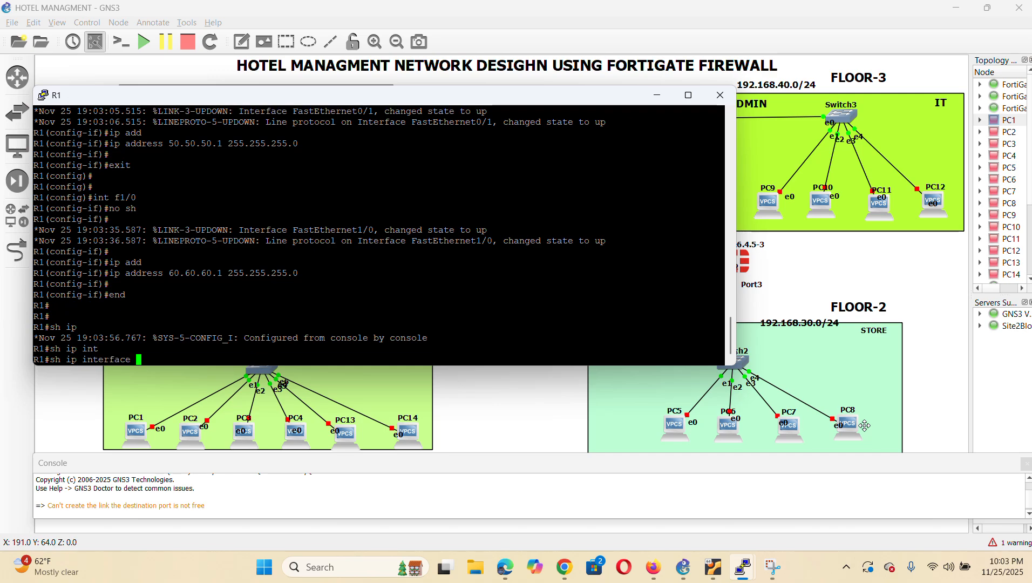
pyautogui.write('br')
pyautogui.press('Tab')
pyautogui.press('Return')
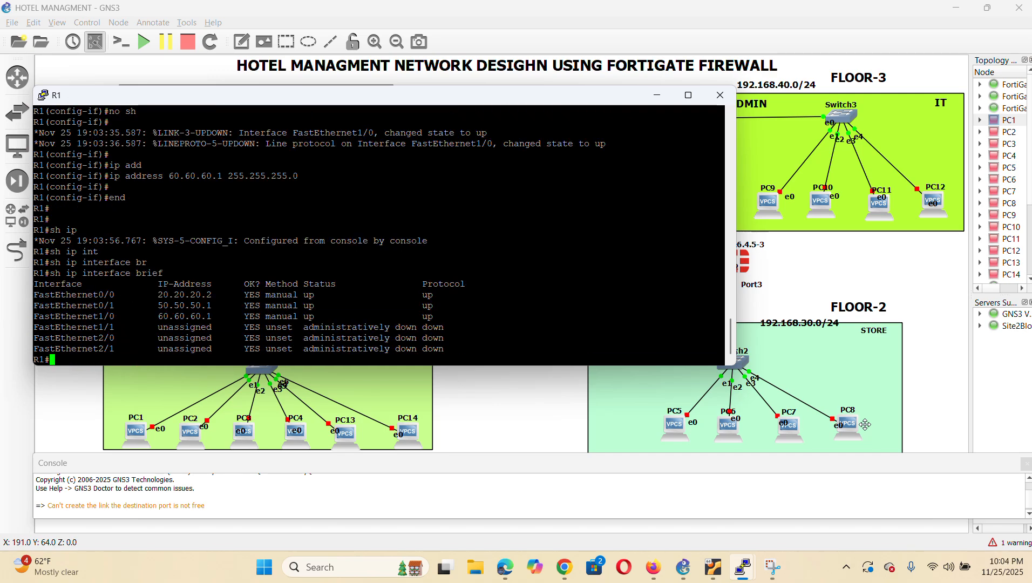
pyautogui.click(519, 408)
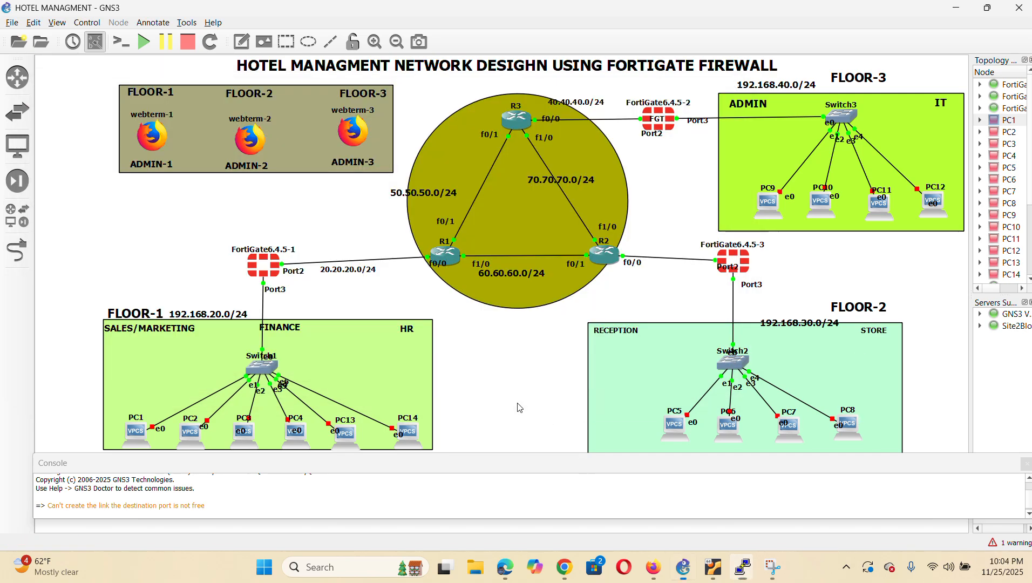
# Open R2's console and enter privileged and global configuration mode
pyautogui.rightClick(607, 263)
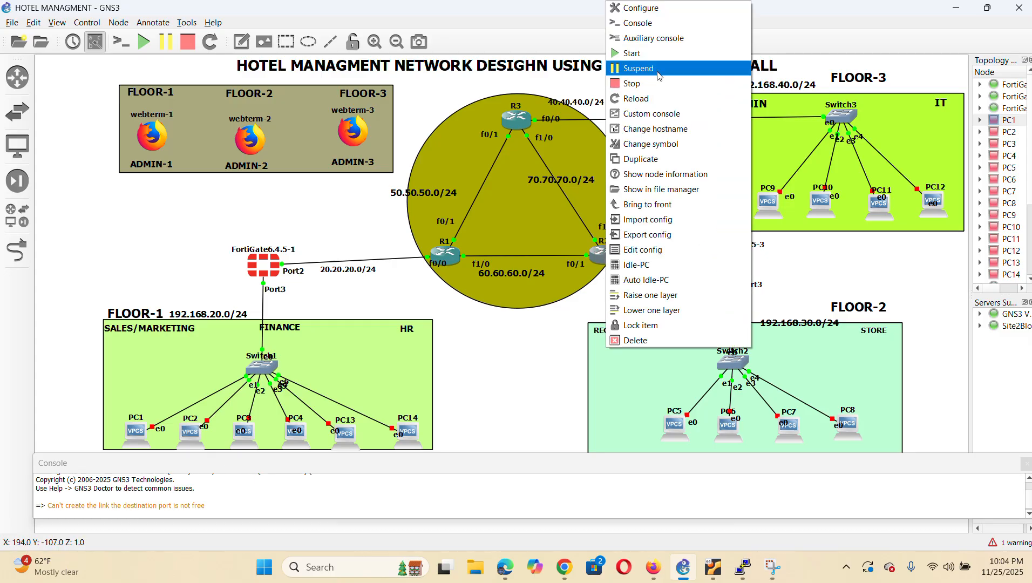
pyautogui.click(669, 23)
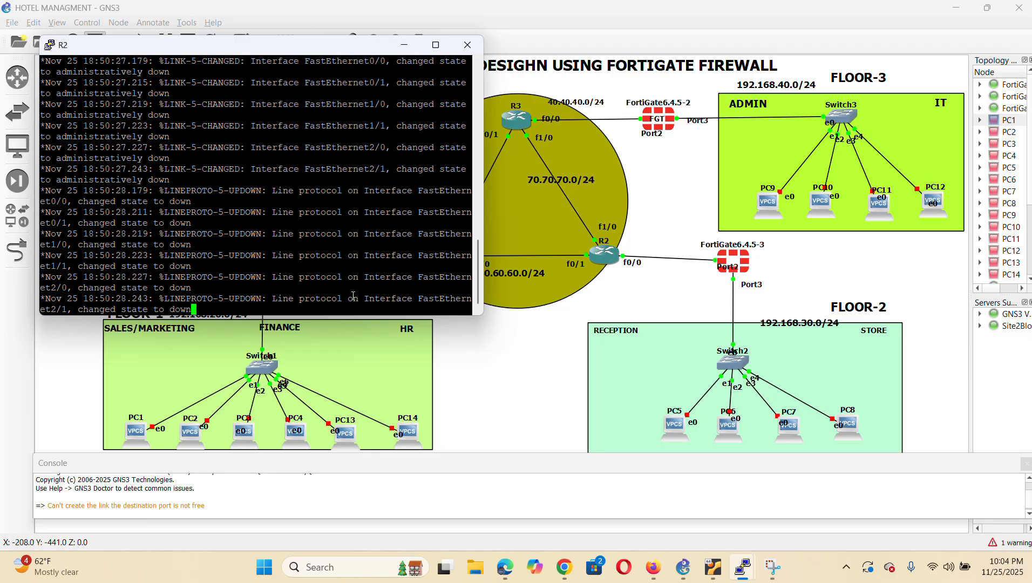
pyautogui.press('Return')
pyautogui.press('Return')
pyautogui.press('Return')
pyautogui.press('Return')
pyautogui.press('Return')
pyautogui.press('Return')
pyautogui.press('Return')
pyautogui.write('en')
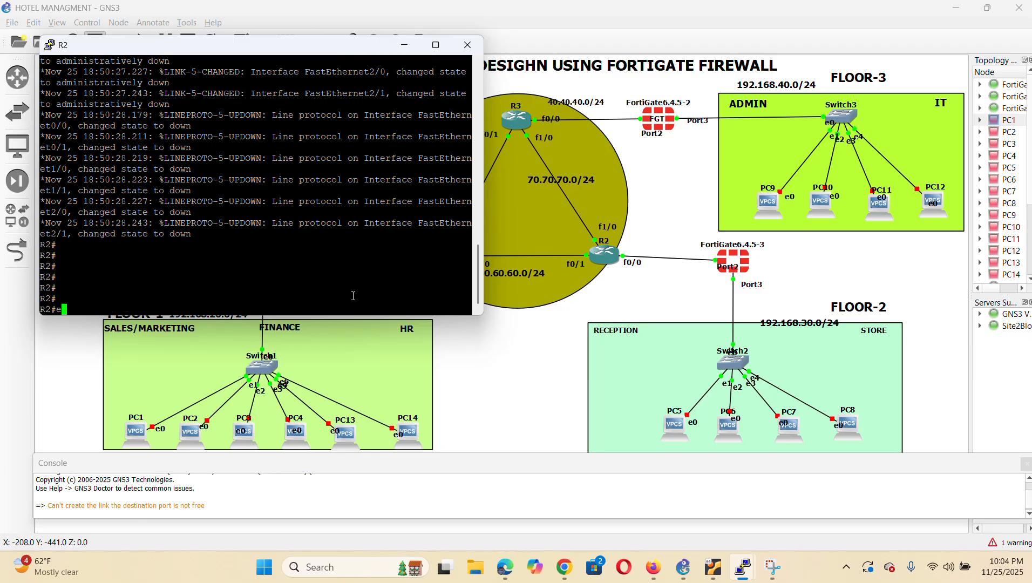
pyautogui.press('Return')
pyautogui.write('enable')
pyautogui.press('Return')
pyautogui.write('config')
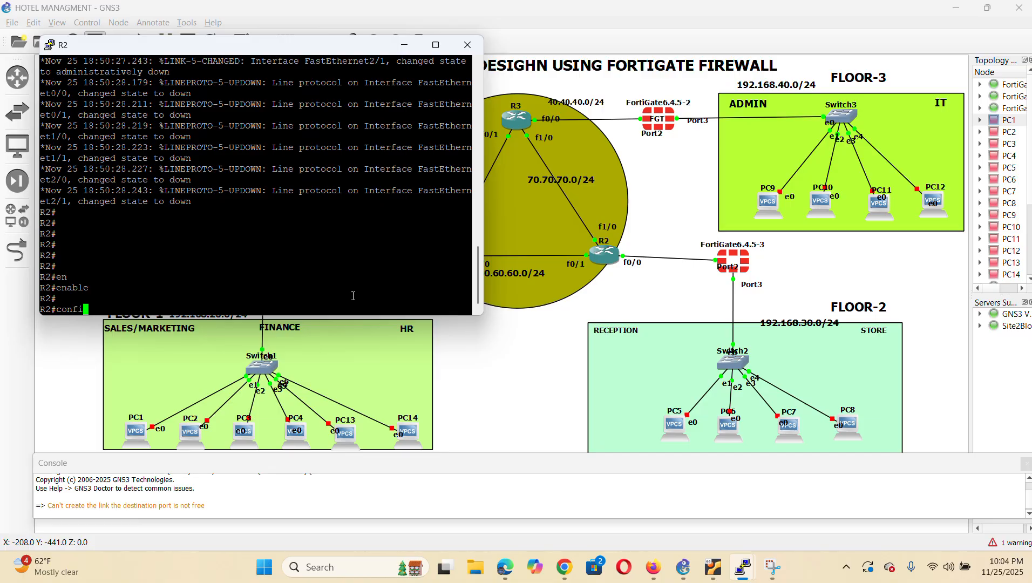
pyautogui.press('Return')
pyautogui.press('Return')
pyautogui.press('Return')
pyautogui.press('Return')
pyautogui.press('Return')
# Enable R2's FastEthernet0/0 with 30.30.30.2 255.255.255.0, exit, and begin int f0/1
pyautogui.write('i')
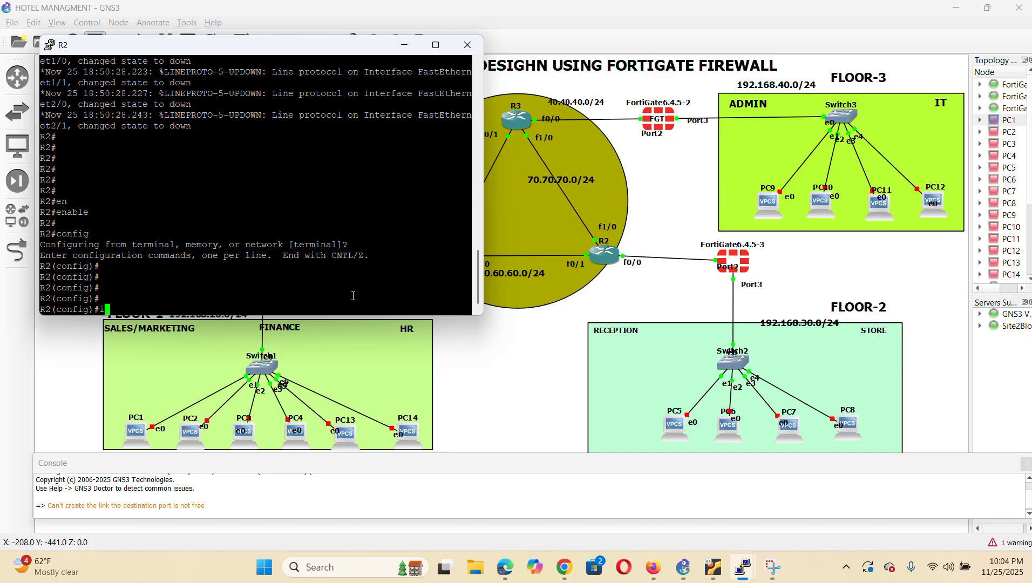
pyautogui.write('nt f0/0')
pyautogui.press('Return')
pyautogui.write('no sh')
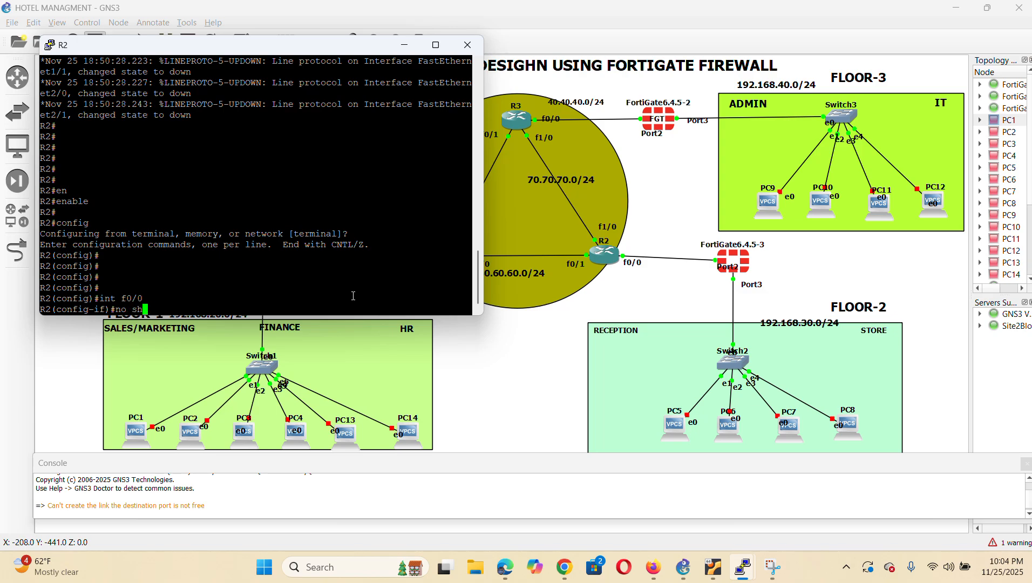
pyautogui.press('Return')
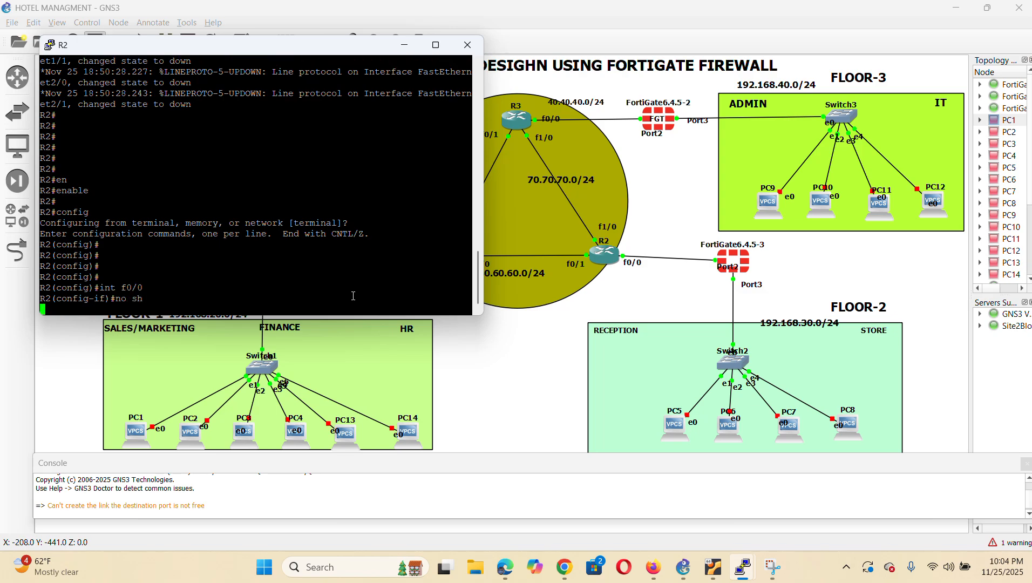
pyautogui.press('Return')
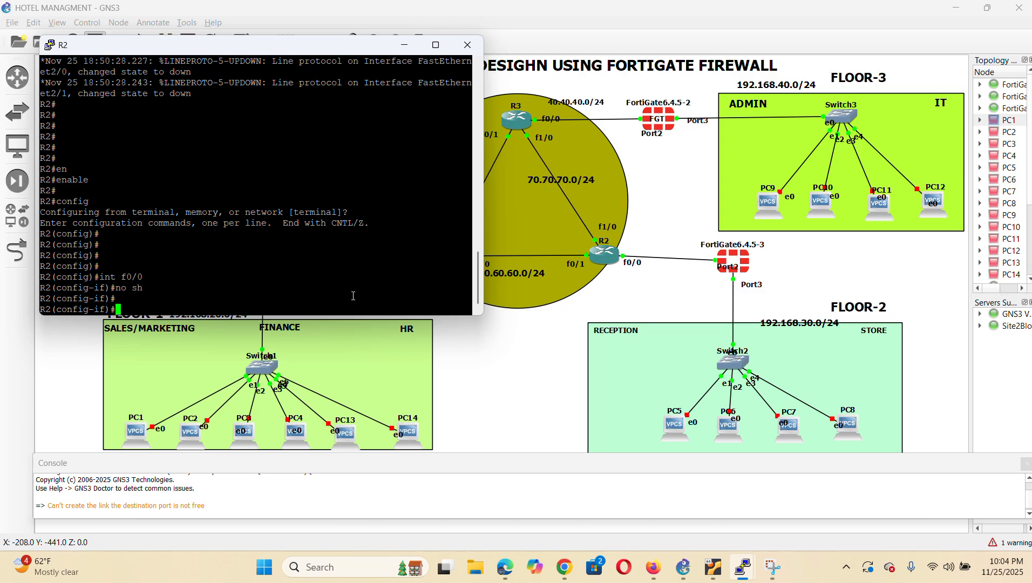
pyautogui.press('Return')
pyautogui.press('Return')
pyautogui.press('Return')
pyautogui.write('ip add')
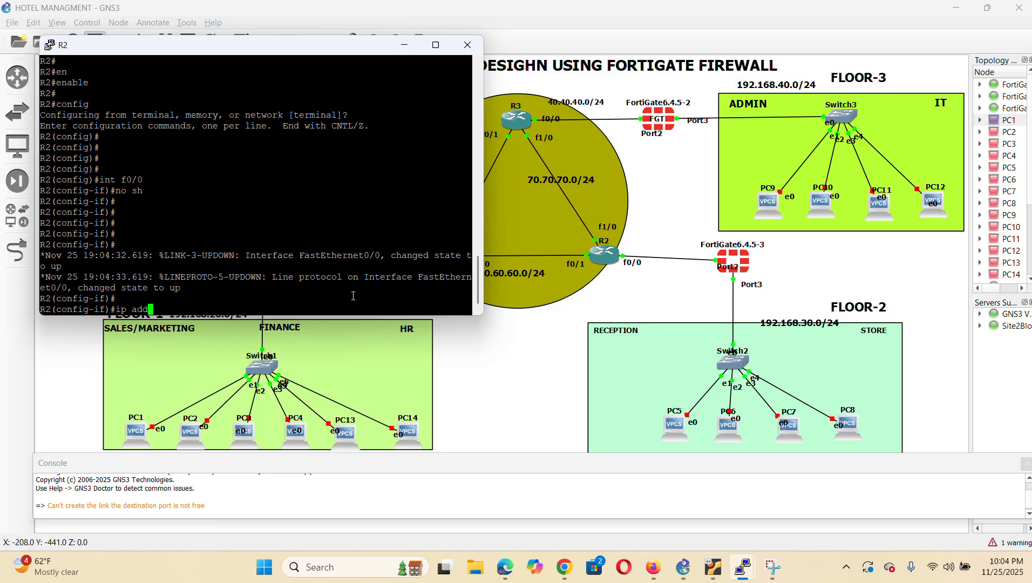
pyautogui.press('Tab')
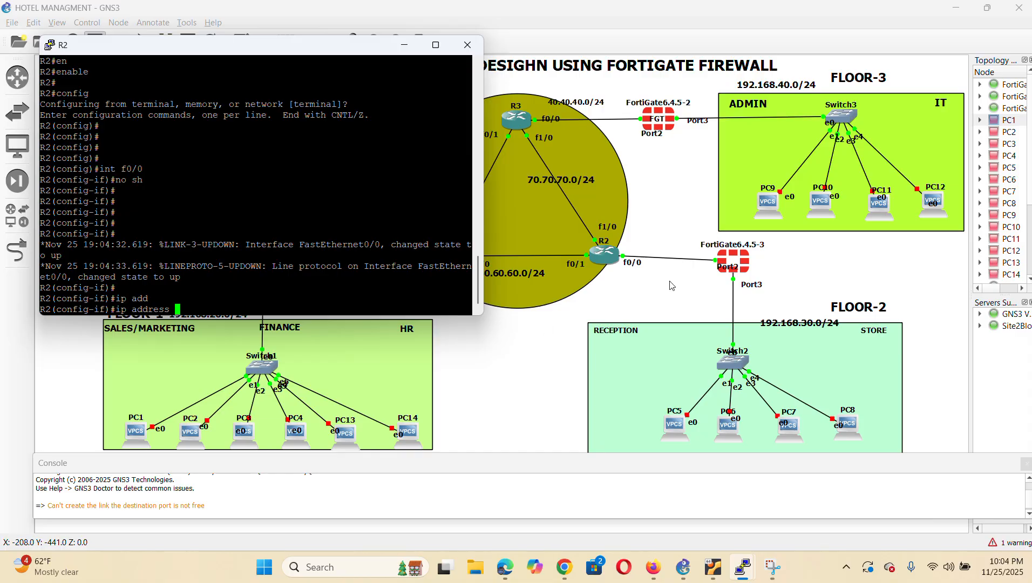
pyautogui.write('30.30.30.2')
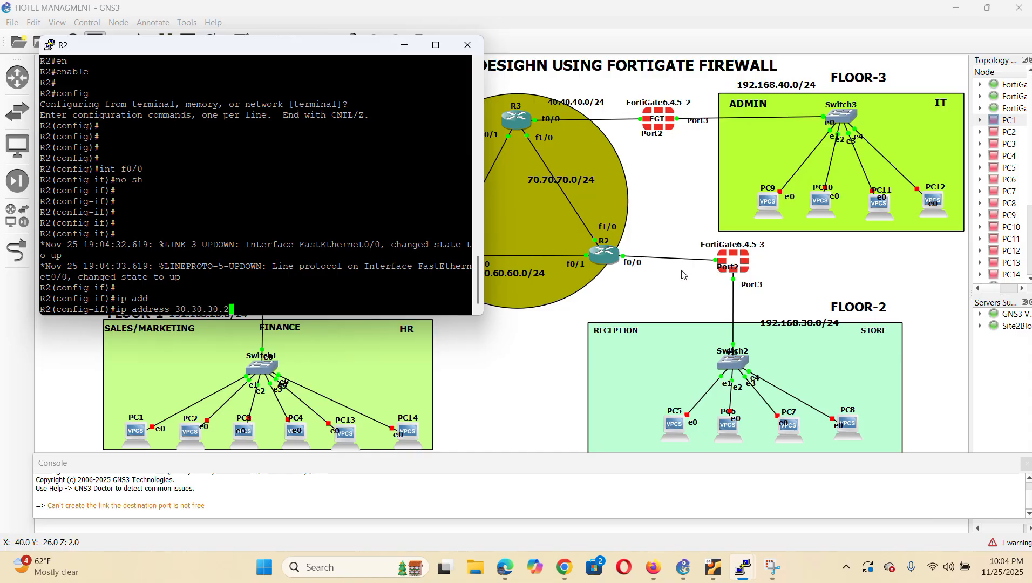
pyautogui.write(' 255.255.255.0')
pyautogui.press('Return')
pyautogui.press('Return')
pyautogui.write('exit')
pyautogui.press('Return')
pyautogui.press('Return')
pyautogui.press('Return')
pyautogui.press('Return')
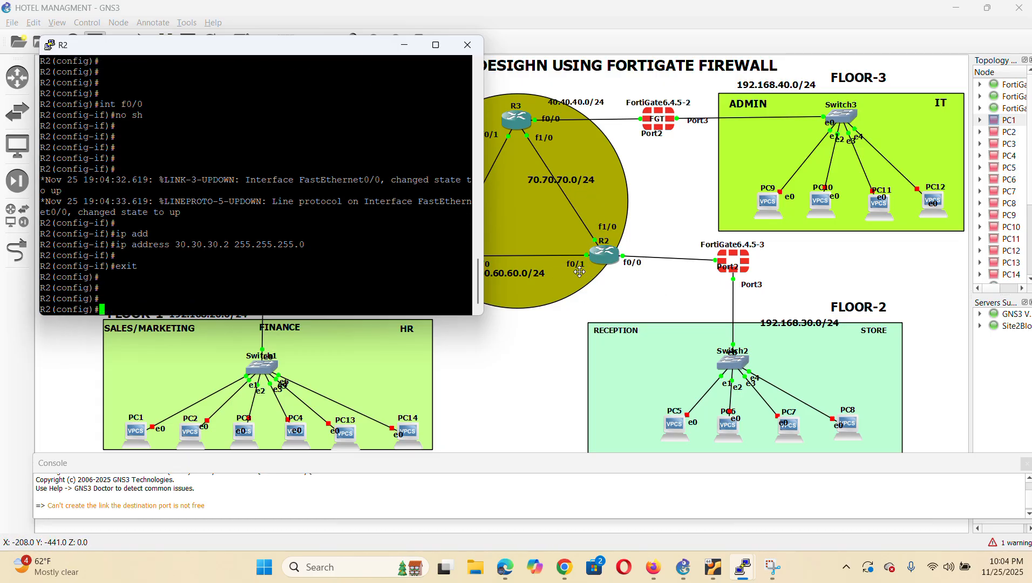
pyautogui.write('int f0/1')
# Enable R2's FastEthernet0/1 with 60.60.60.2 255.255.255.0, exit, and begin int f1/0
pyautogui.press('Return')
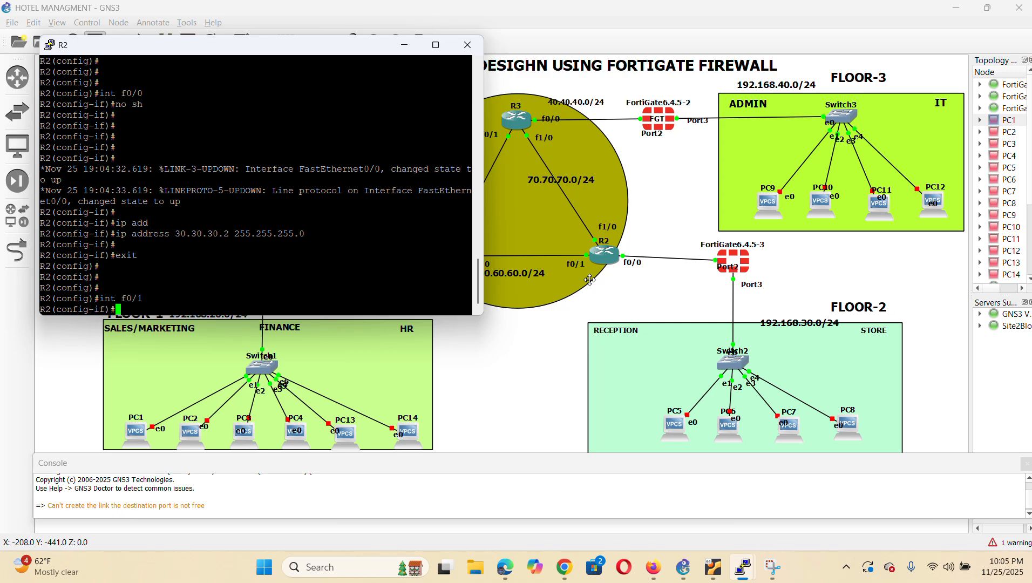
pyautogui.write('no sh')
pyautogui.press('Return')
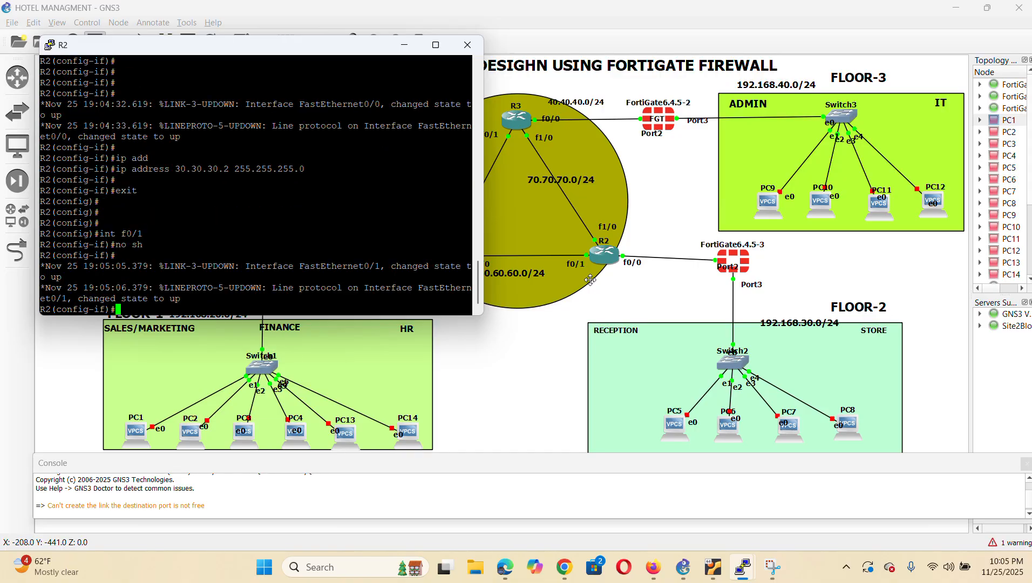
pyautogui.write('ip add')
pyautogui.press('Tab')
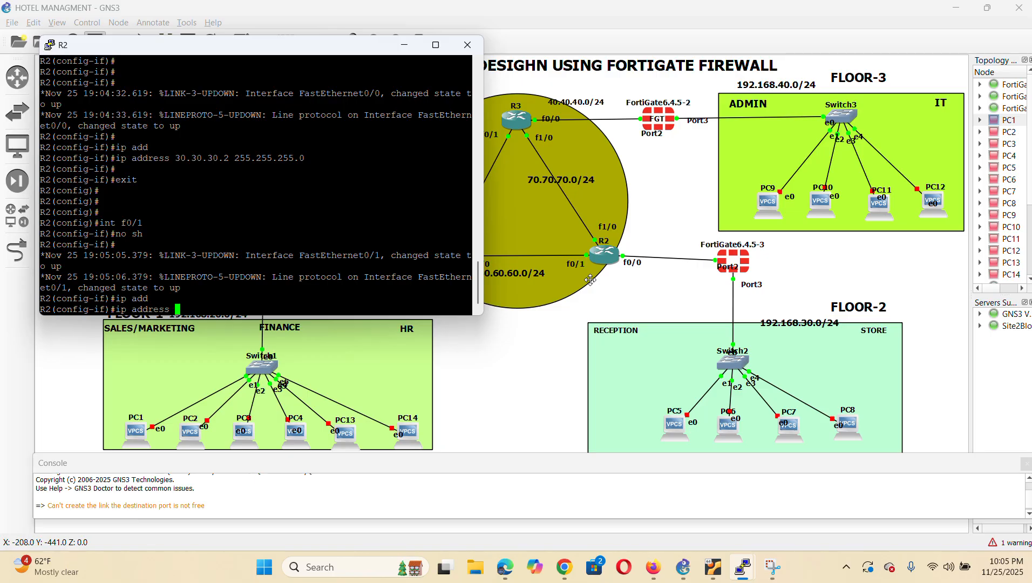
pyautogui.write('60.60.60.2 255.255')
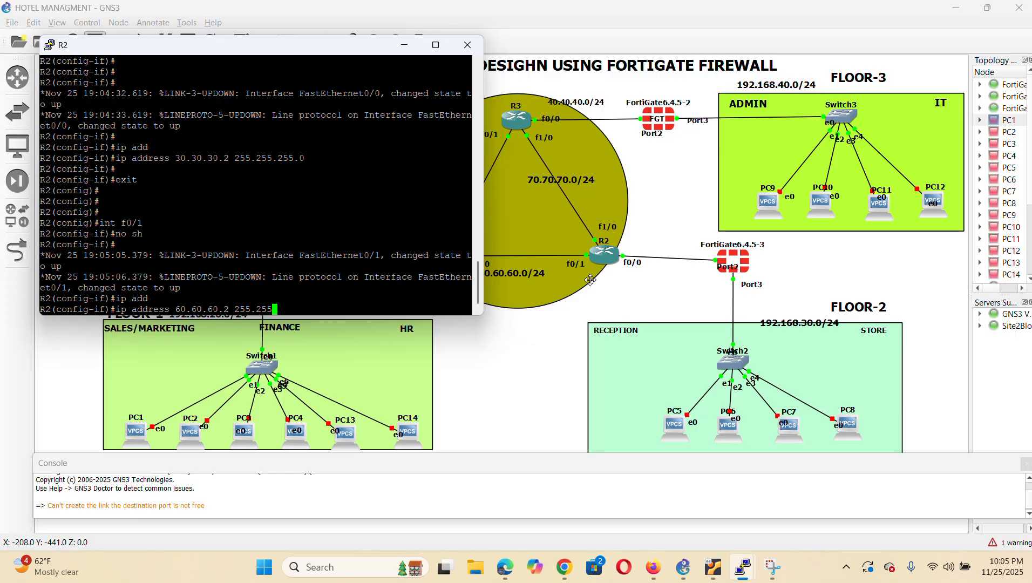
pyautogui.write('.255.0')
pyautogui.press('Return')
pyautogui.press('Return')
pyautogui.press('Return')
pyautogui.write('exit')
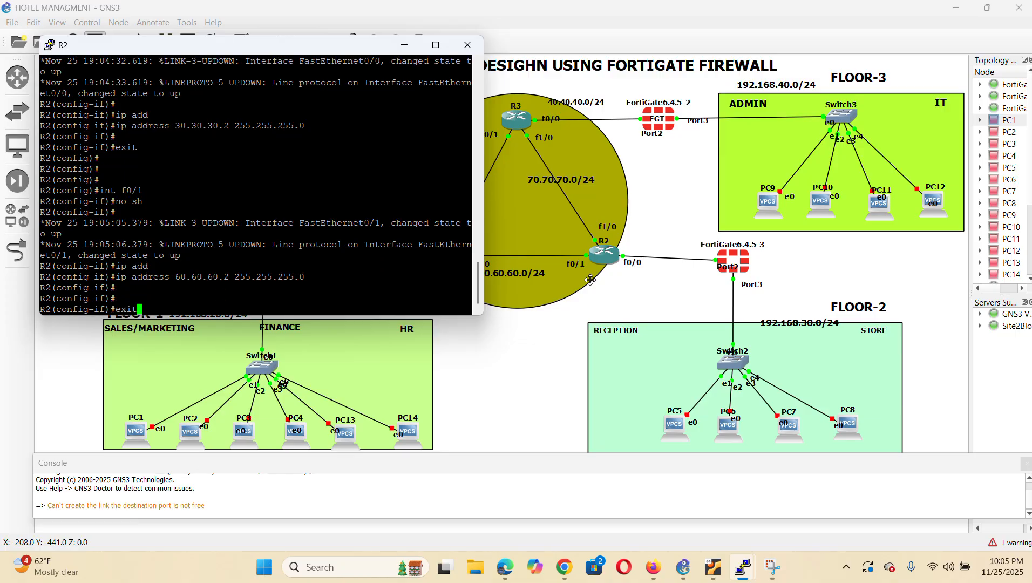
pyautogui.press('Return')
pyautogui.press('Return')
pyautogui.press('Return')
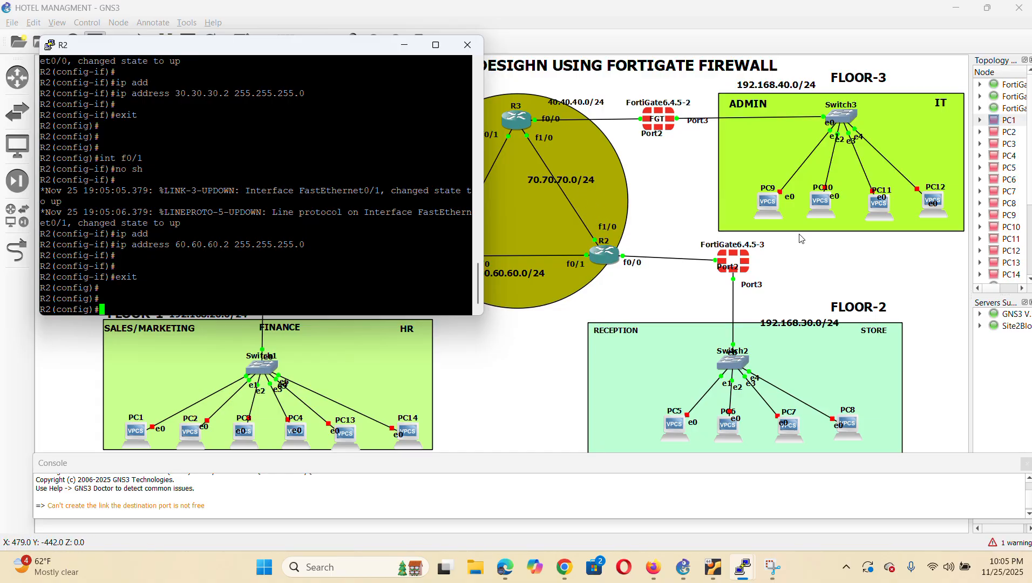
pyautogui.write('int f1/0')
# Enable R2's FastEthernet1/0 with 70.70.70.1 255.255.255.0 and leave configuration mode
pyautogui.press('Return')
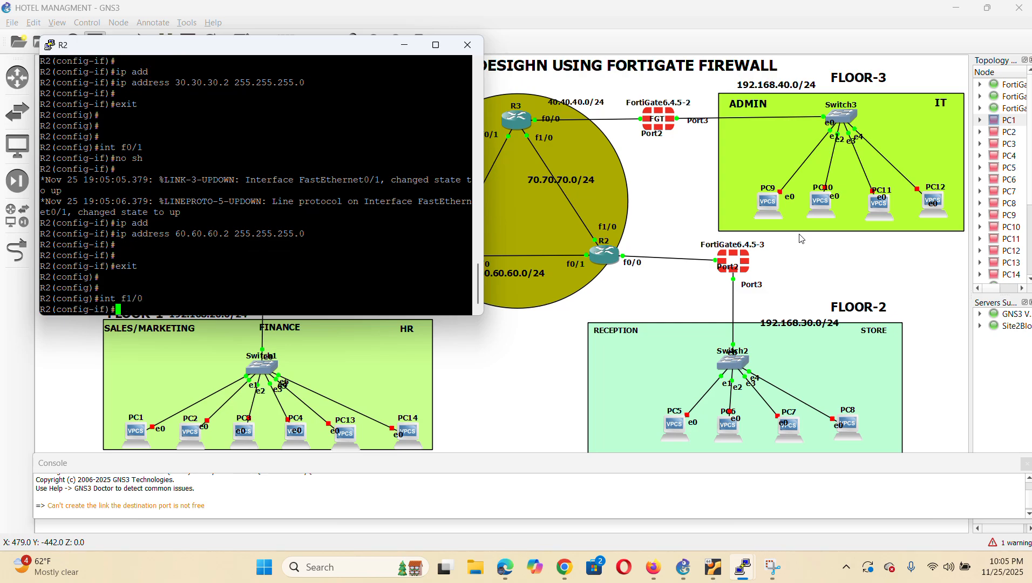
pyautogui.write('no sh')
pyautogui.press('Return')
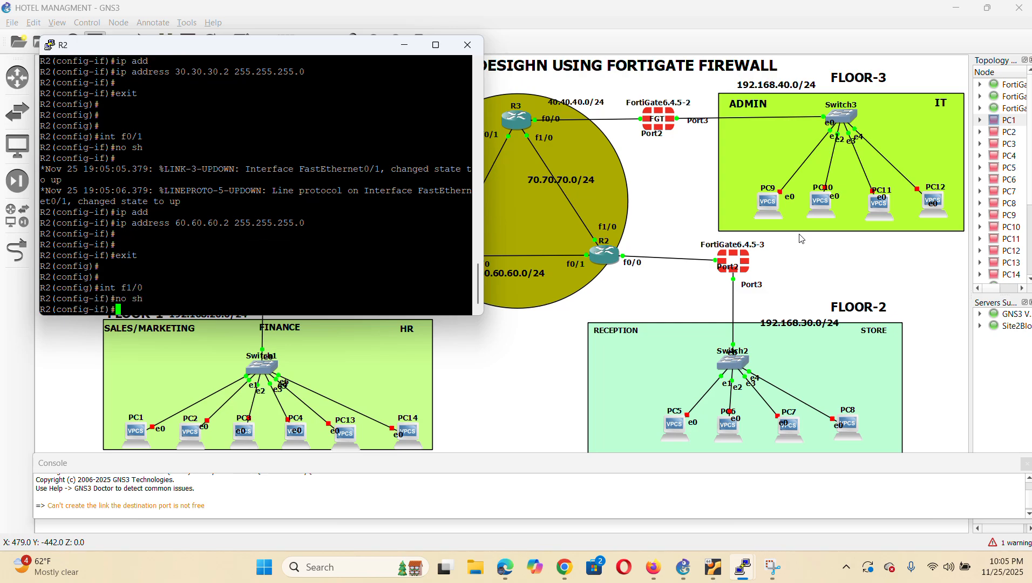
pyautogui.press('Return')
pyautogui.press('Return')
pyautogui.press('Return')
pyautogui.press('Return')
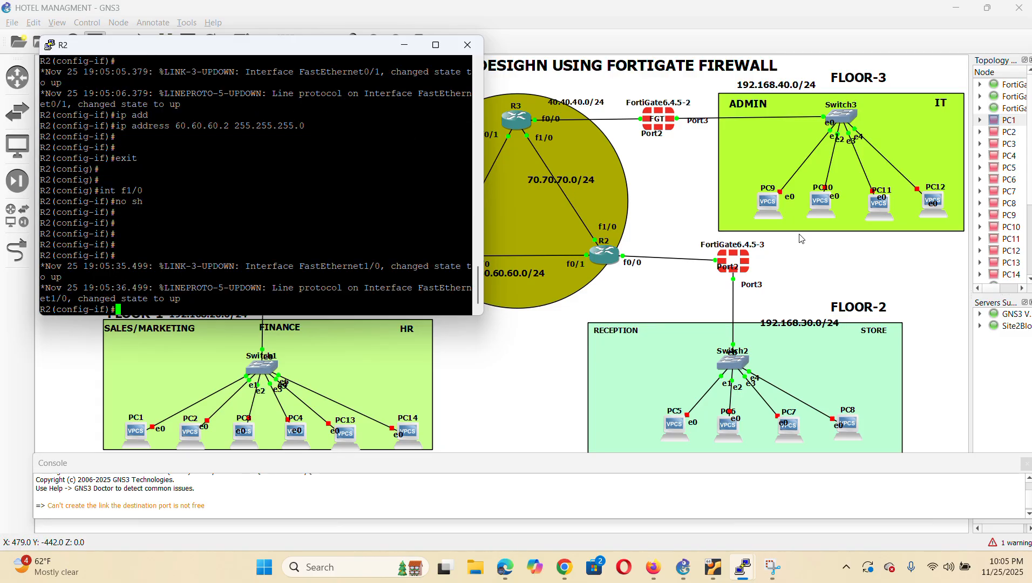
pyautogui.press('Return')
pyautogui.press('Return')
pyautogui.write('ip add')
pyautogui.press('Tab')
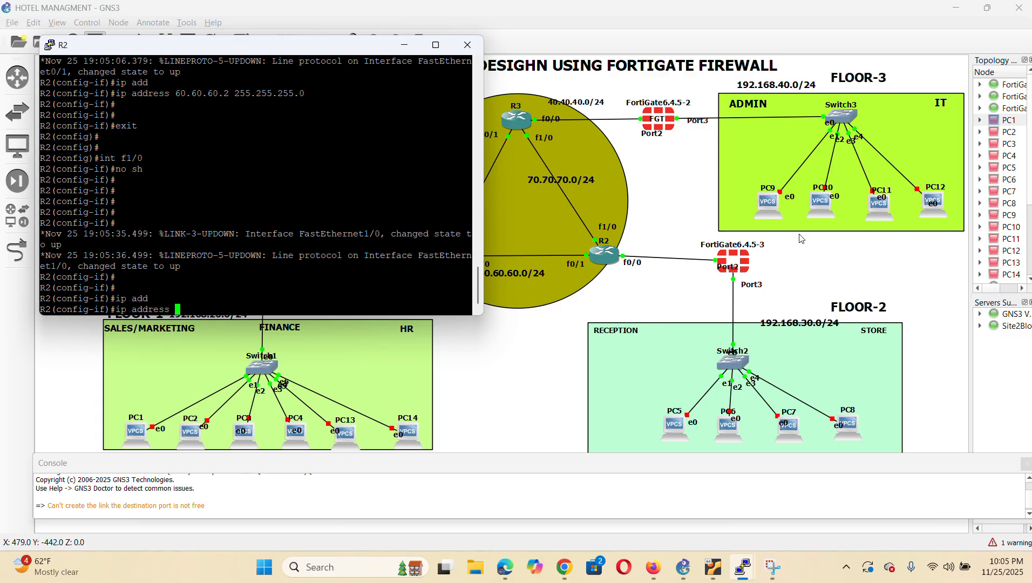
pyautogui.write('70.70.70.')
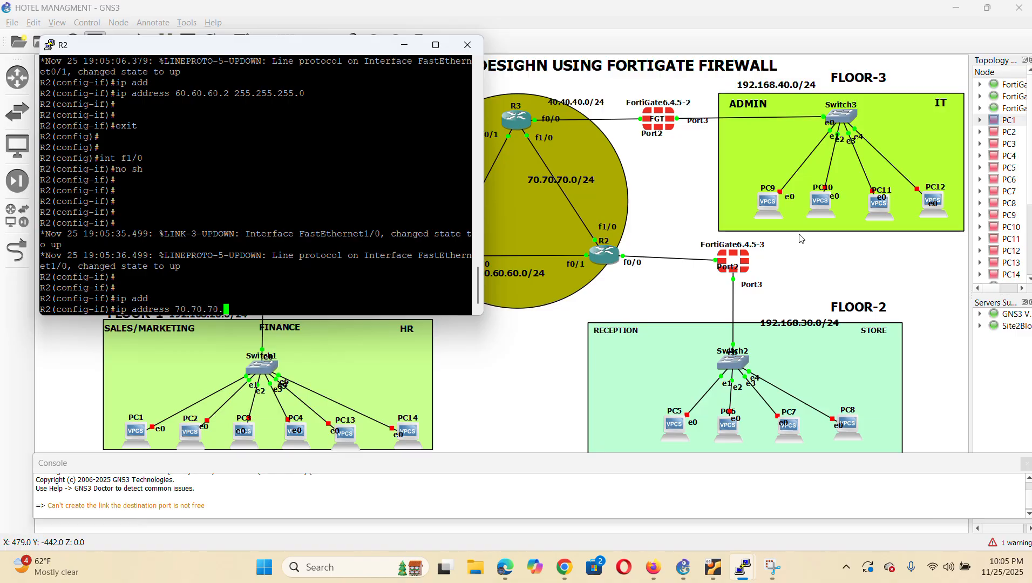
pyautogui.write('1 255.255.255')
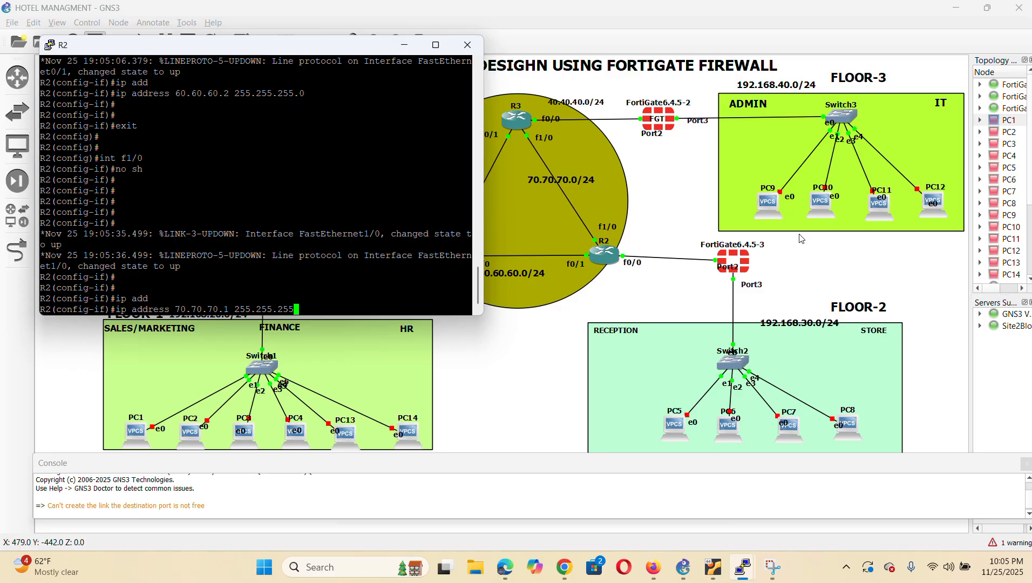
pyautogui.write('.0')
pyautogui.press('Return')
pyautogui.press('Return')
pyautogui.press('Return')
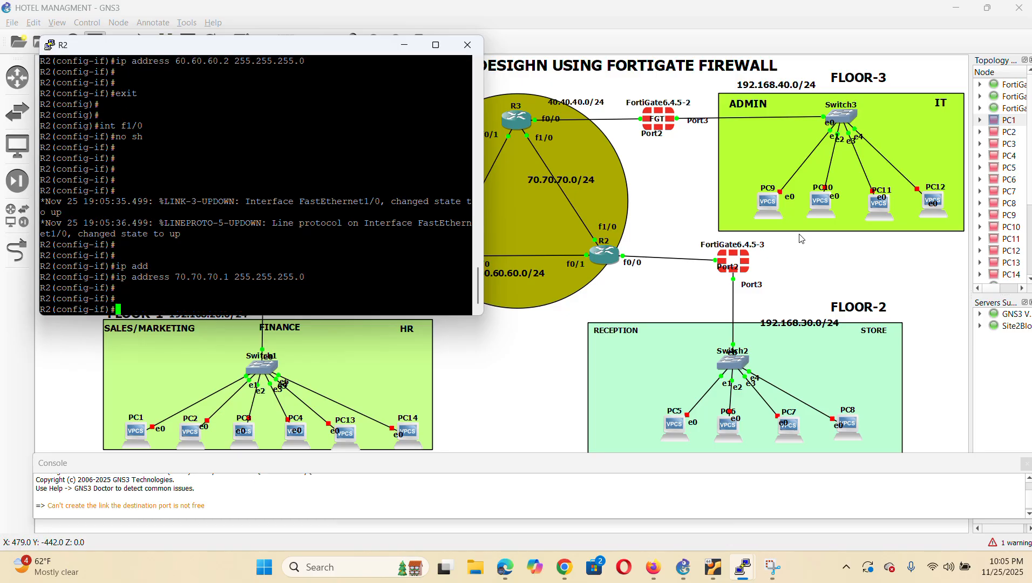
pyautogui.write('end')
pyautogui.press('Return')
pyautogui.press('Return')
pyautogui.press('Return')
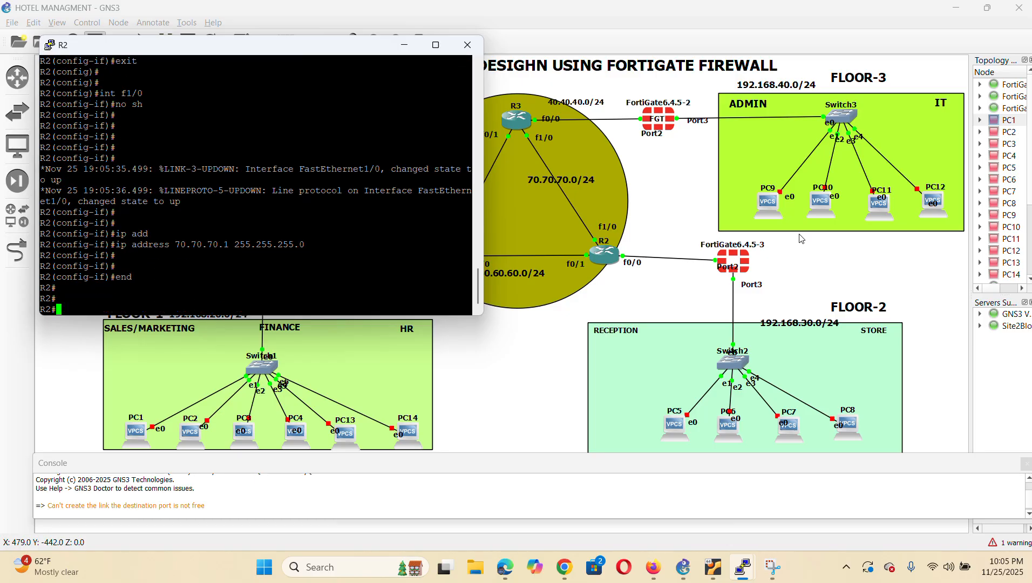
# Enter the show ip interface brief command on R2
pyautogui.write('sh ip int')
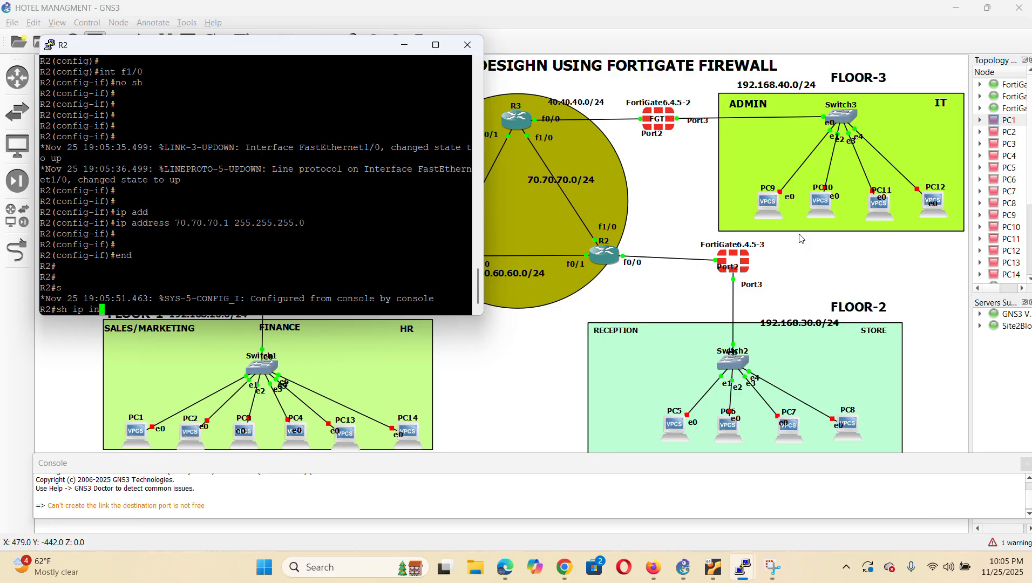
pyautogui.press('Tab')
pyautogui.write('br')
pyautogui.press('Tab')
# Display R2's interface summary, then bring the topology in front of its console
pyautogui.press('Return')
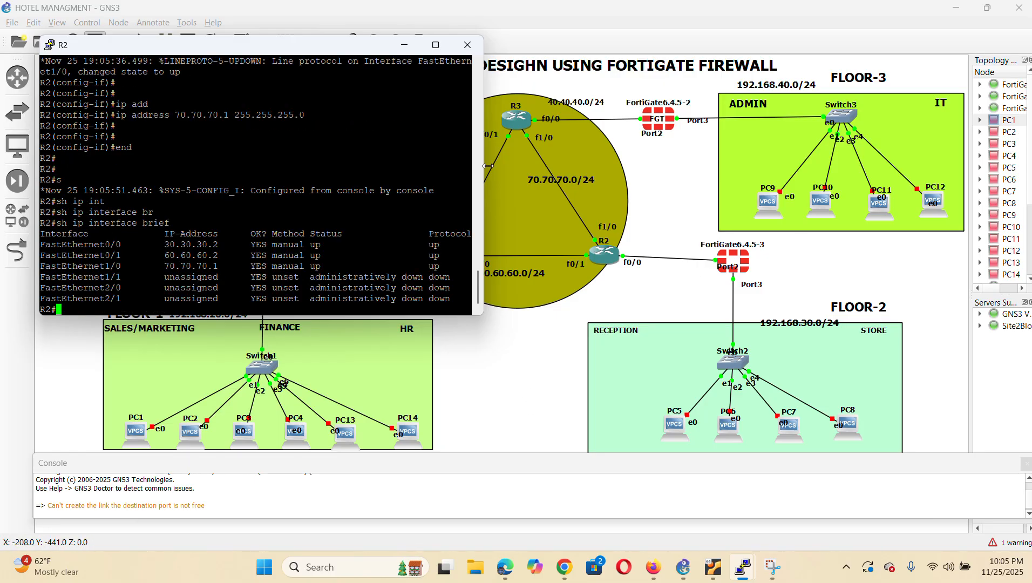
pyautogui.click(482, 347)
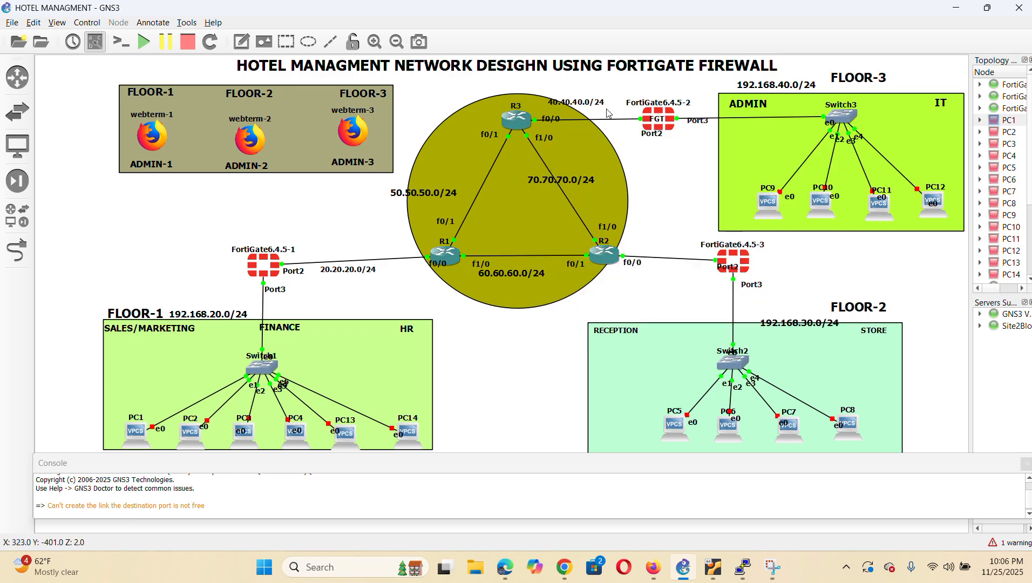
# Open R3's console and enter privileged and global configuration mode
pyautogui.rightClick(521, 122)
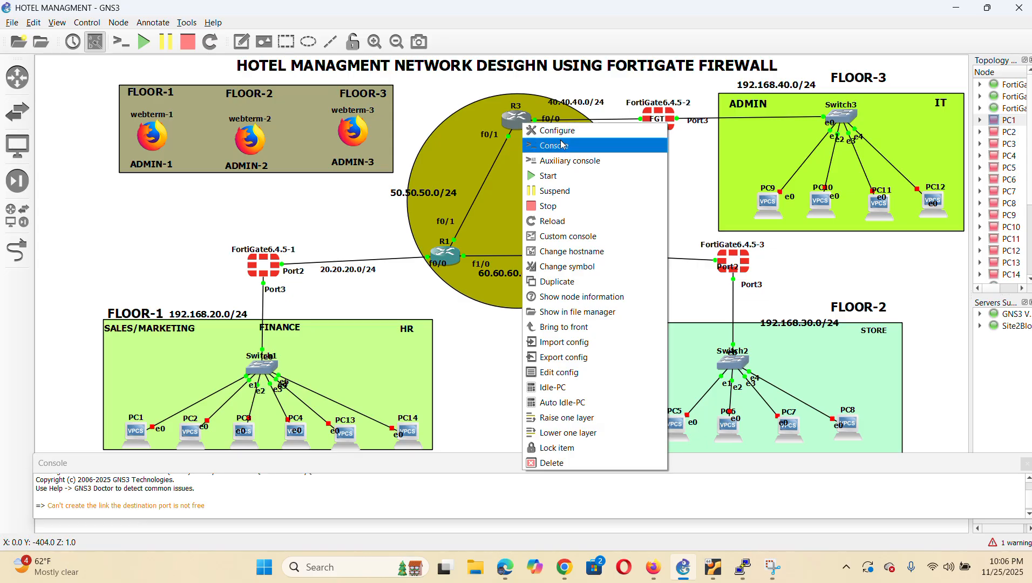
pyautogui.click(560, 145)
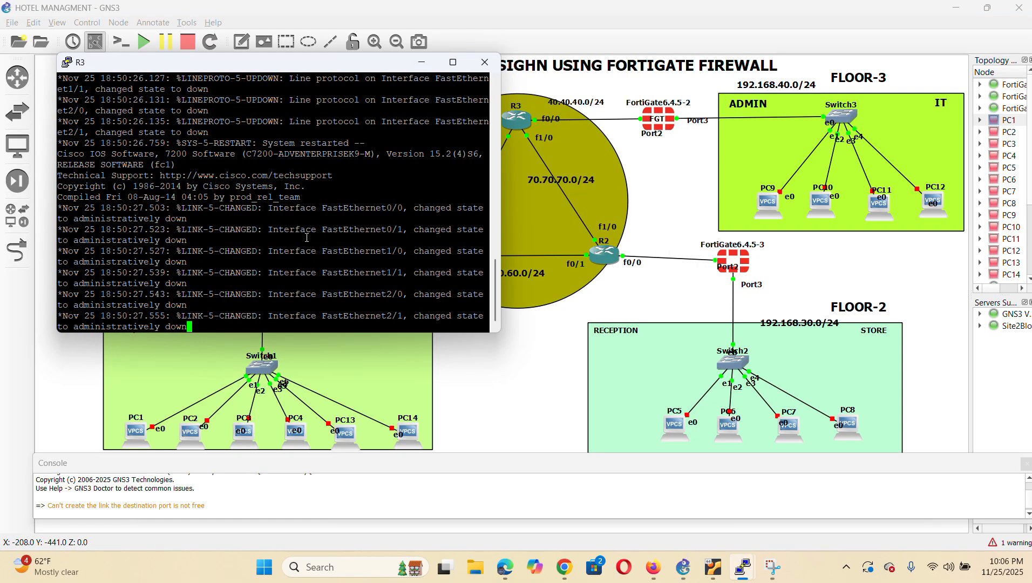
pyautogui.press('Return')
pyautogui.press('Return')
pyautogui.press('Return')
pyautogui.press('Return')
pyautogui.press('Return')
pyautogui.press('Return')
pyautogui.write('en')
pyautogui.press('Return')
pyautogui.write('enable')
pyautogui.press('Return')
pyautogui.press('Return')
pyautogui.press('Return')
pyautogui.write('config')
pyautogui.press('Return')
pyautogui.press('Return')
pyautogui.press('Return')
pyautogui.press('Return')
pyautogui.press('Return')
# Select R3's FastEthernet1/0 and bring it out of shutdown
pyautogui.write('int')
pyautogui.press('Tab')
pyautogui.write('f')
pyautogui.press('Tab')
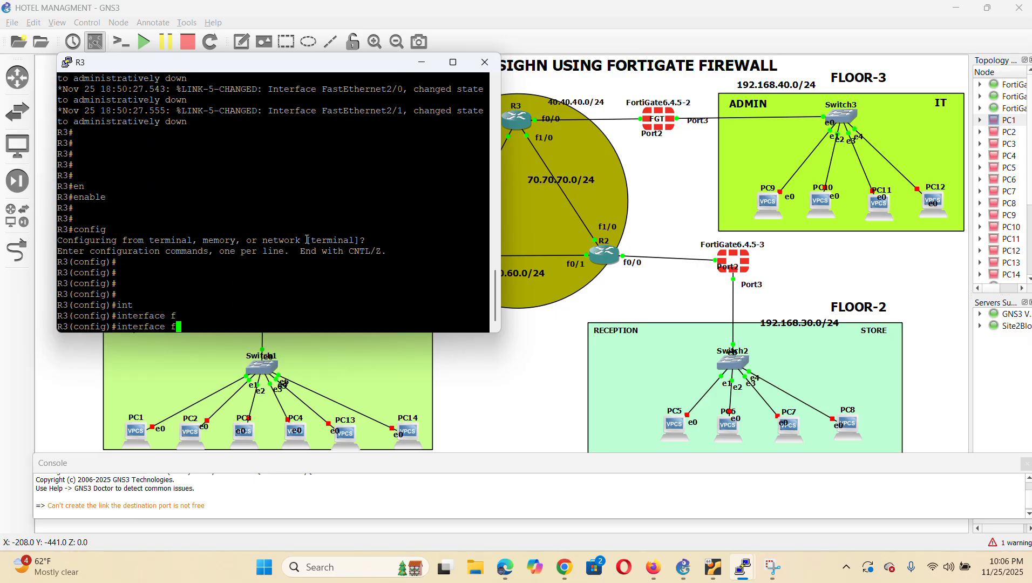
pyautogui.press('BackSpace')
pyautogui.press('BackSpace')
pyautogui.write('f1/0')
pyautogui.press('Return')
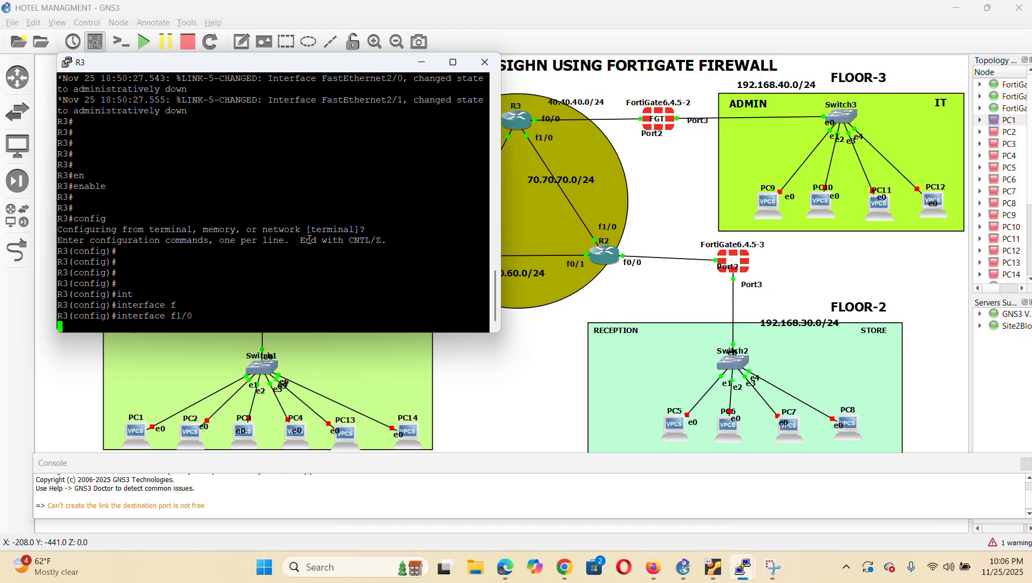
pyautogui.write('no sh')
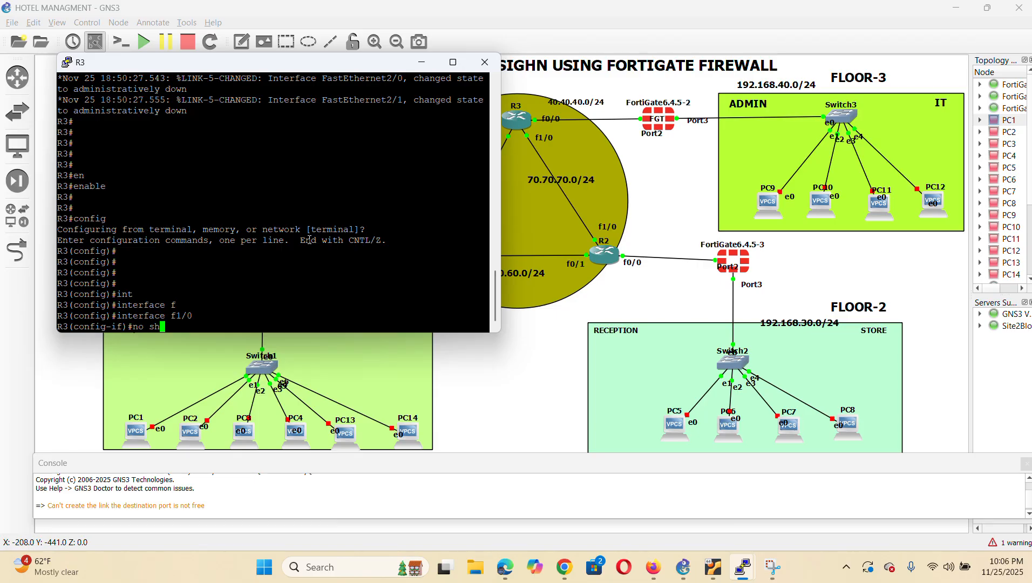
pyautogui.press('Return')
pyautogui.press('Return')
pyautogui.press('Return')
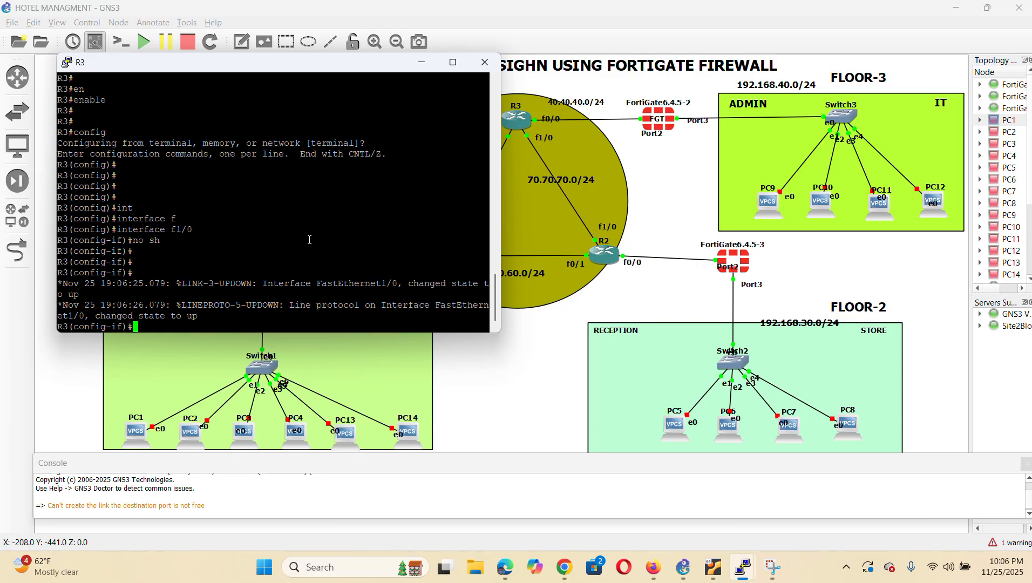
# Assign 70.70.70.2 255.255.255.0 to R3's FastEthernet1/0 and exit
pyautogui.press('Return')
pyautogui.write('ip add')
pyautogui.press('Tab')
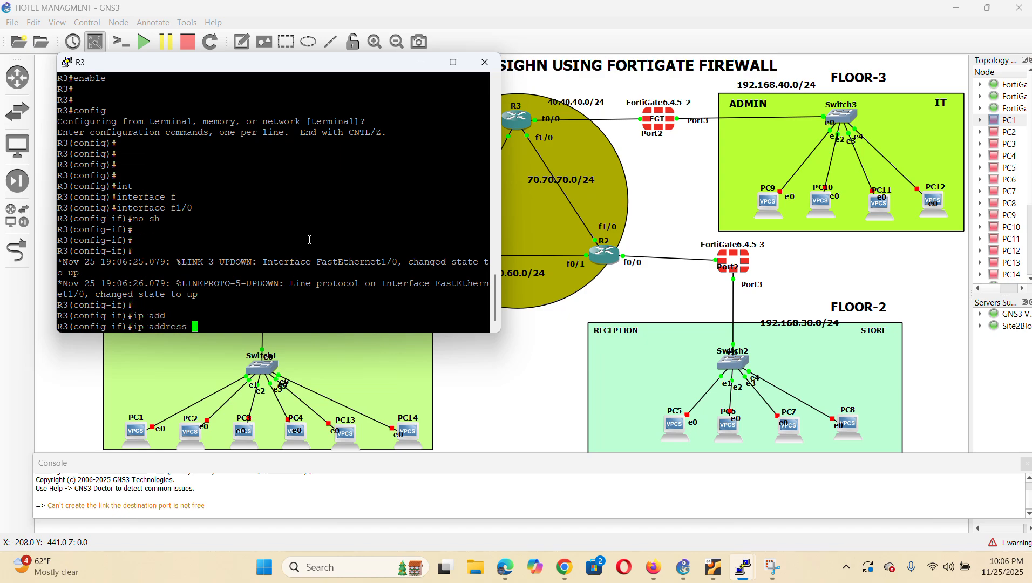
pyautogui.write('70.70.70.2 255.255.255.0')
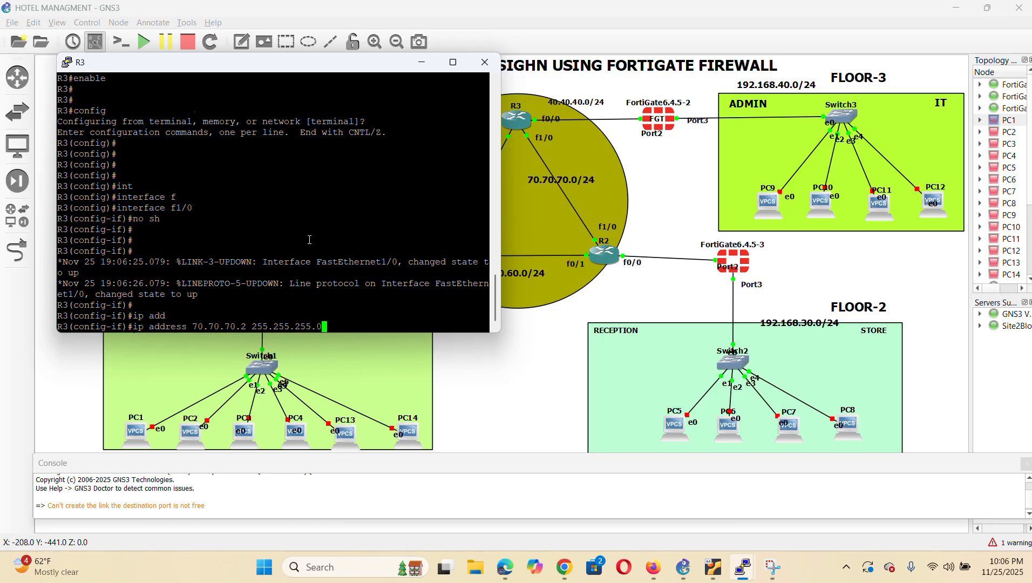
pyautogui.press('Return')
pyautogui.press('Return')
pyautogui.write('exit')
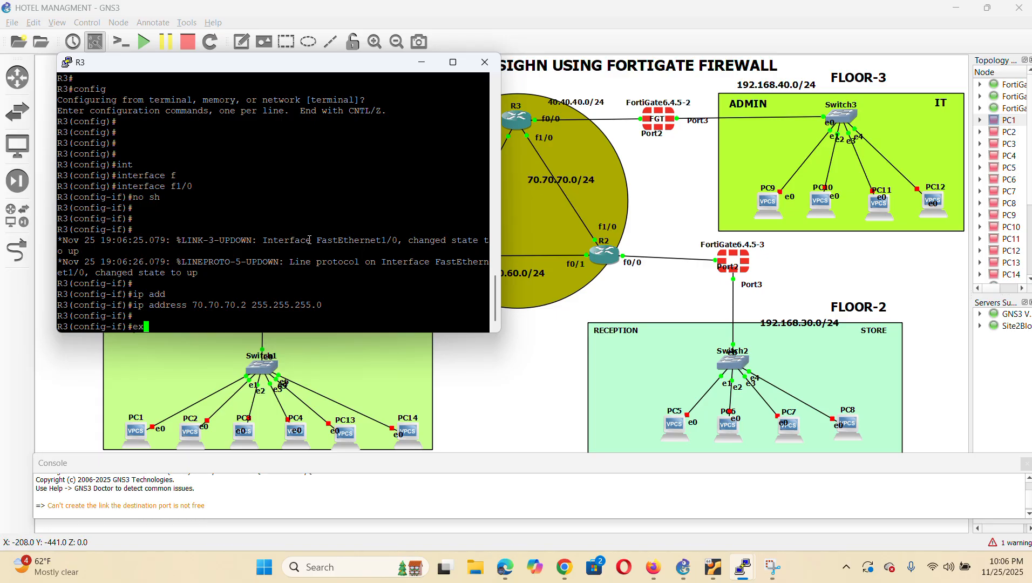
pyautogui.press('Return')
pyautogui.press('Return')
pyautogui.press('Return')
pyautogui.press('Return')
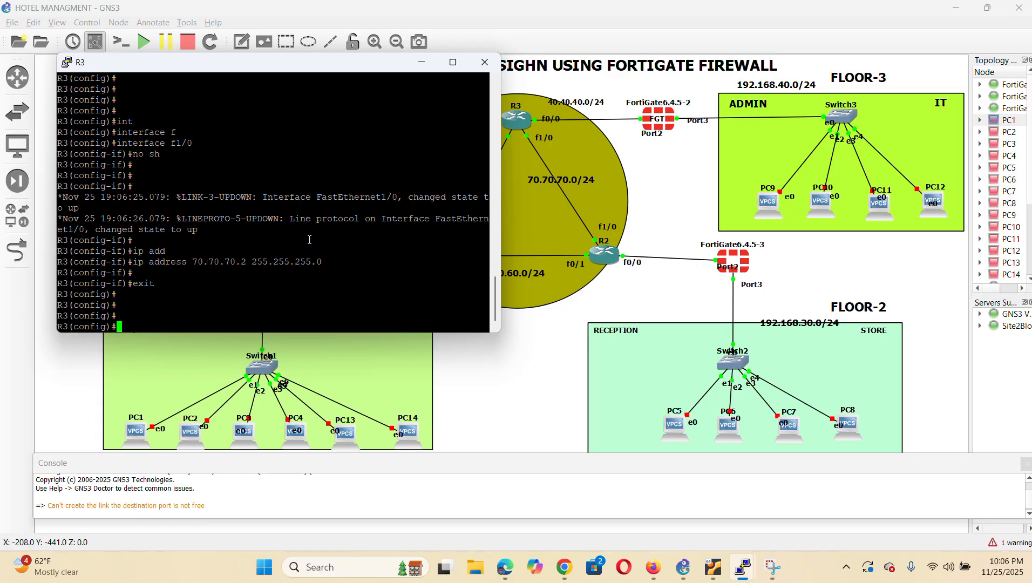
# Bring R3's FastEthernet0/1 up with IP address 50.50.50.2 255.255.255.0
pyautogui.moveTo(385, 66); pyautogui.dragTo(347, 68)
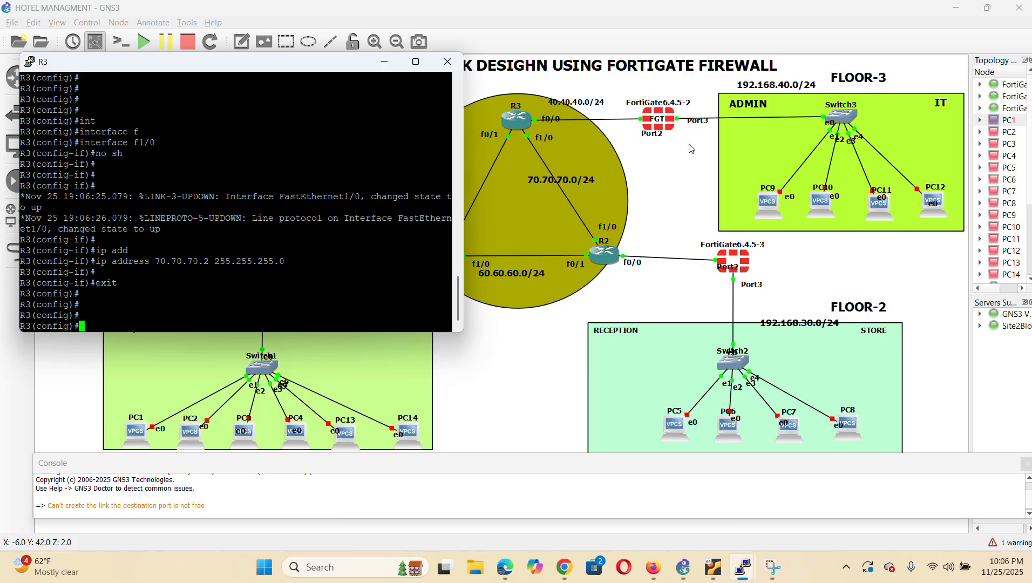
pyautogui.write('int f0/1')
pyautogui.press('Return')
pyautogui.write('no sh')
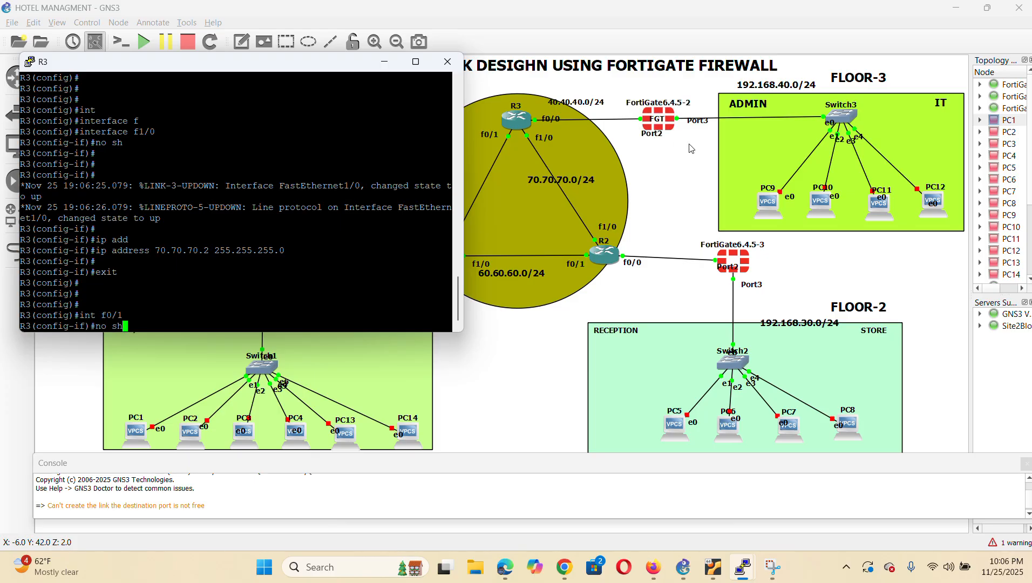
pyautogui.press('Return')
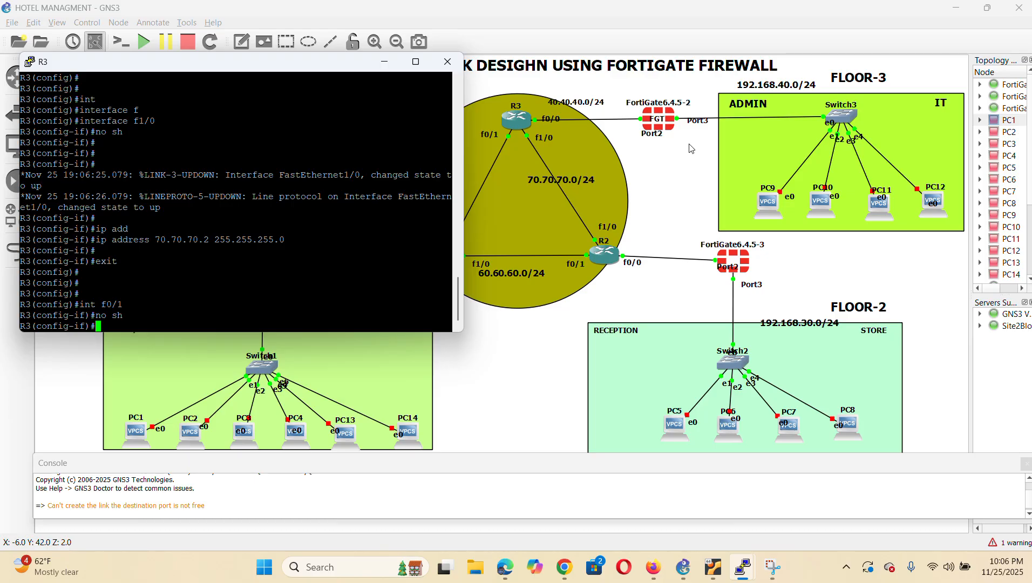
pyautogui.write('ip ')
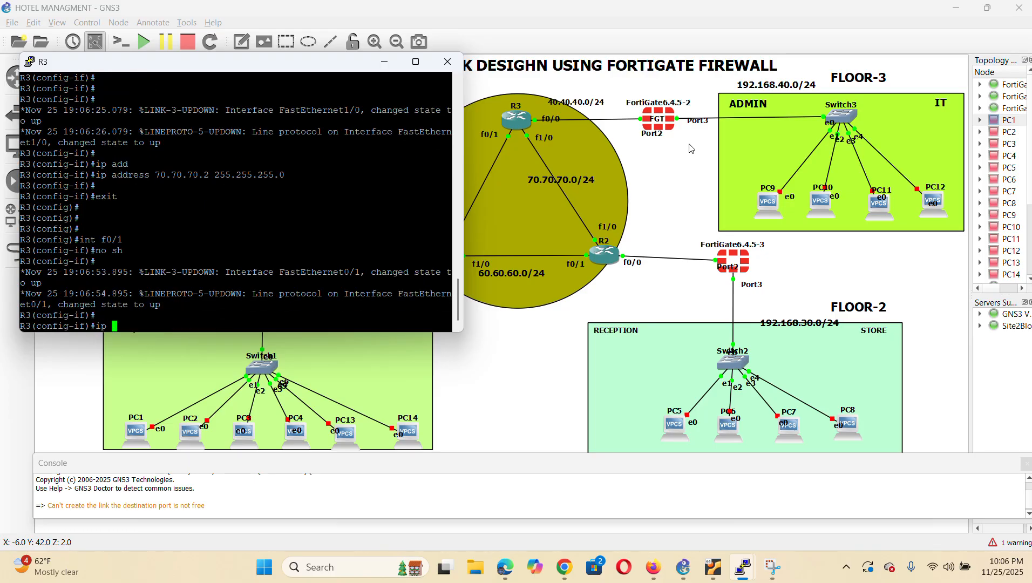
pyautogui.write('add')
pyautogui.press('Tab')
pyautogui.write('50.50.50.2 ')
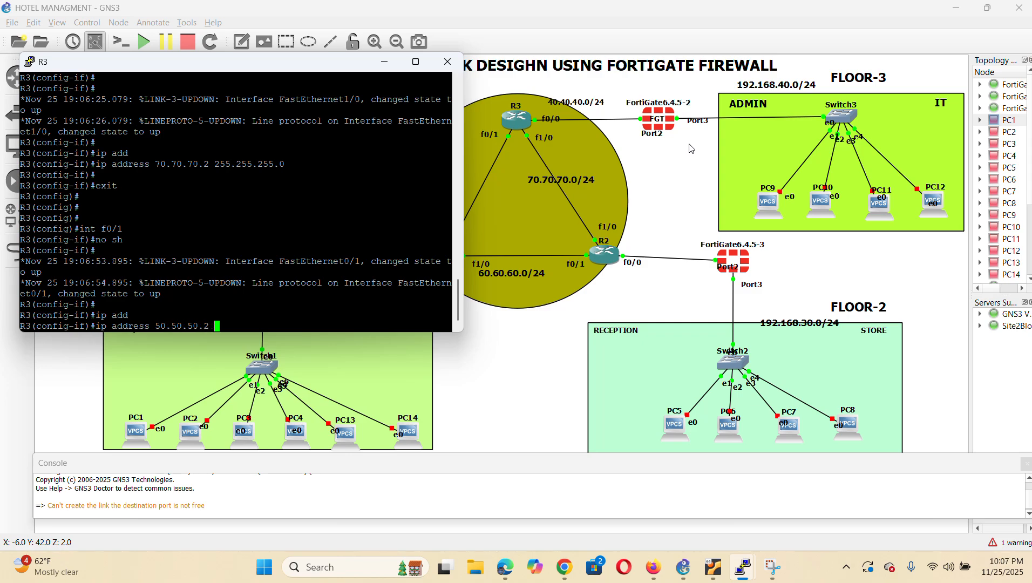
pyautogui.write('255.255')
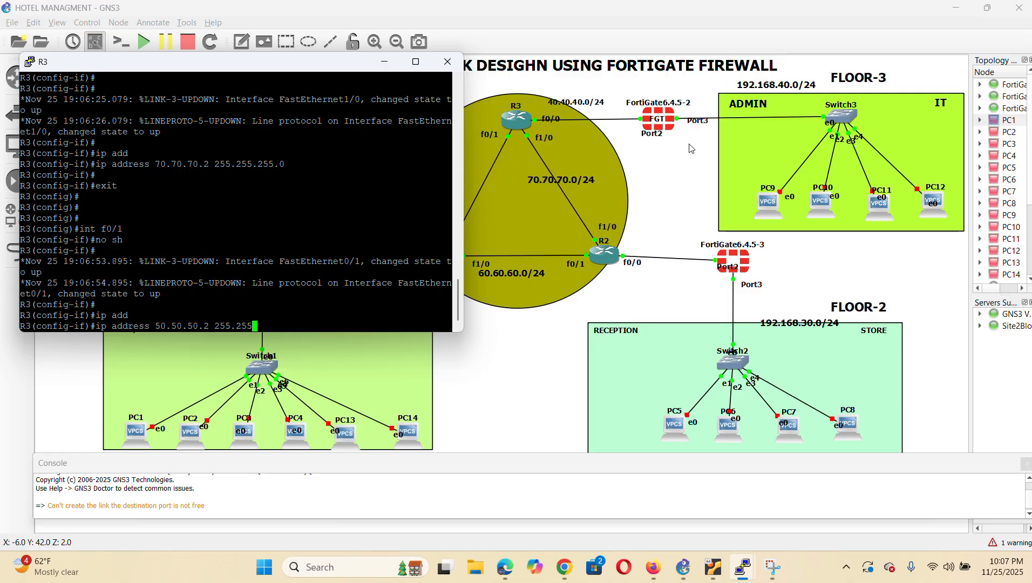
pyautogui.write('.255.0')
pyautogui.press('Return')
pyautogui.press('Return')
# Leave interface configuration and return to R3's privileged prompt with end
pyautogui.write('exit')
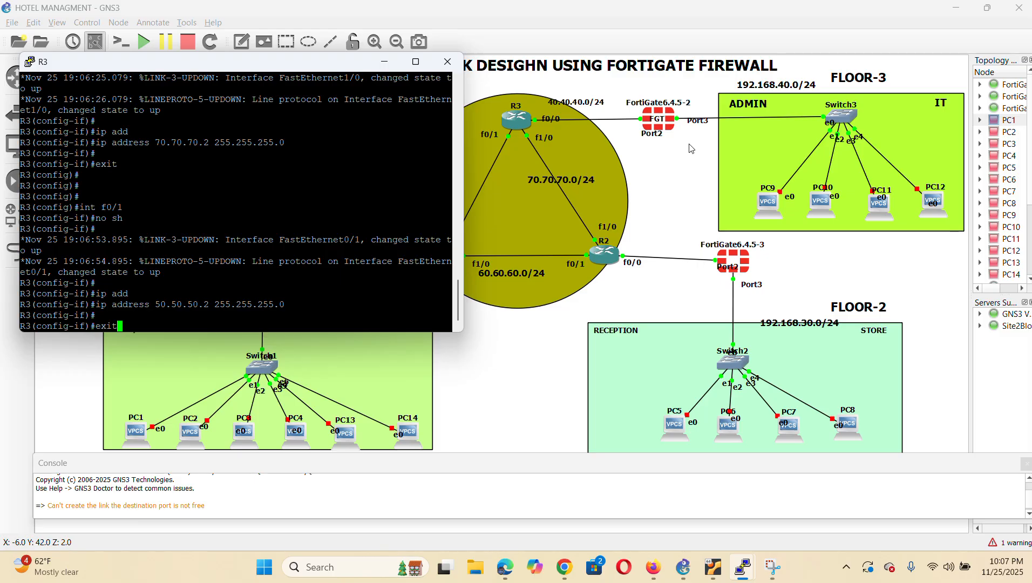
pyautogui.press('Return')
pyautogui.press('Return')
pyautogui.press('Return')
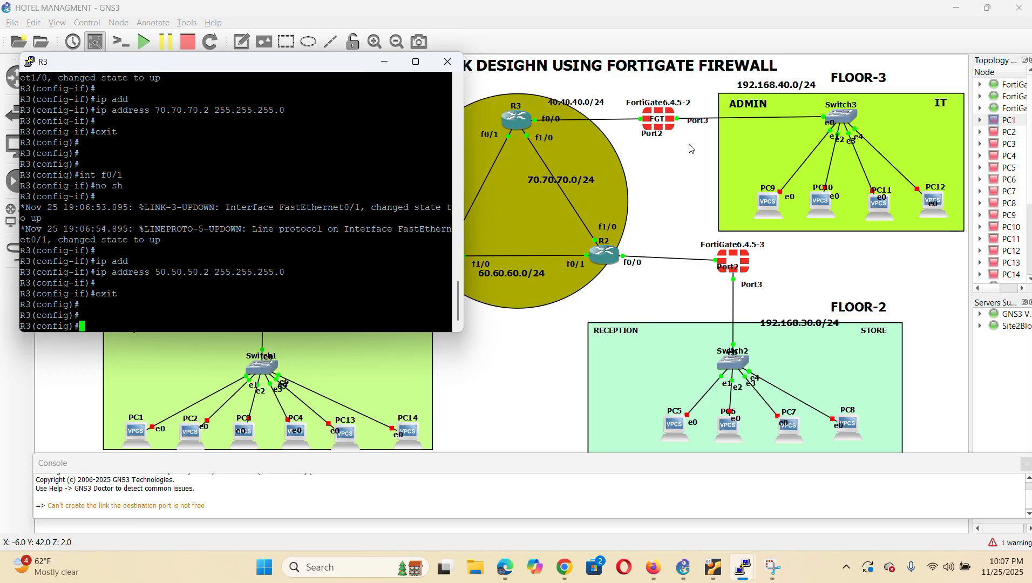
pyautogui.press('Return')
pyautogui.write('sh ip int')
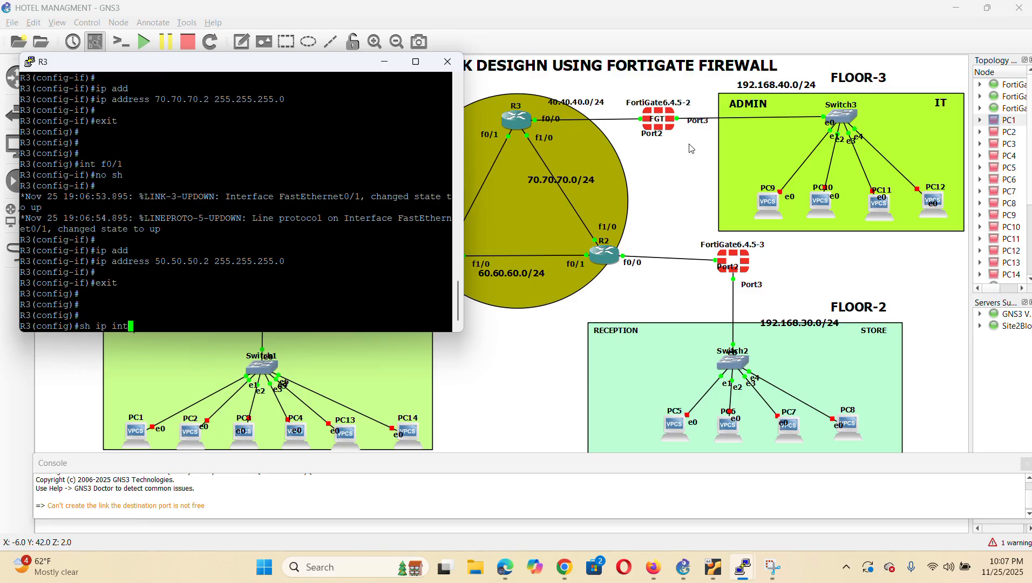
pyautogui.press('Tab')
pyautogui.press('BackSpace')
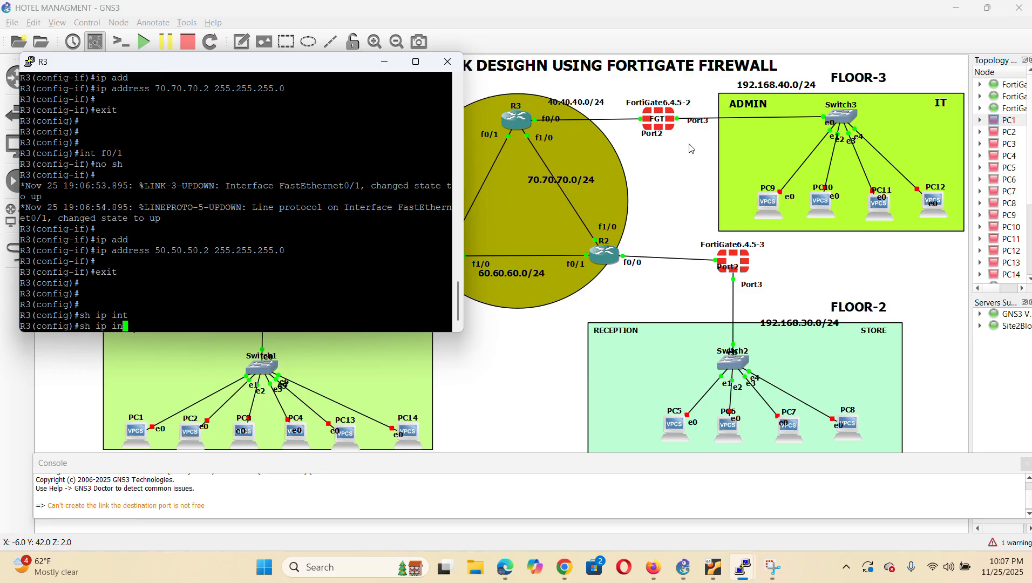
pyautogui.write('t')
pyautogui.press('Tab')
pyautogui.press('BackSpace')
pyautogui.press('BackSpace')
pyautogui.press('BackSpace')
pyautogui.press('BackSpace')
pyautogui.press('BackSpace')
pyautogui.press('BackSpace')
pyautogui.press('BackSpace')
pyautogui.press('BackSpace')
pyautogui.press('BackSpace')
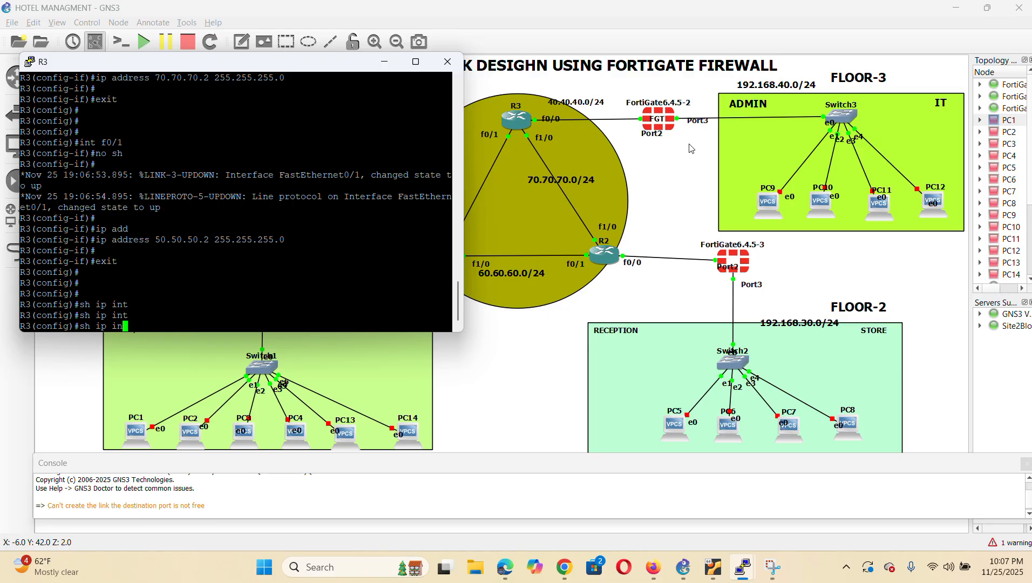
pyautogui.write('end')
pyautogui.press('Return')
pyautogui.press('Return')
pyautogui.press('Return')
pyautogui.press('Return')
# Show R3's interface summary with show ip interface brief, then run enable
pyautogui.write('sh ip in')
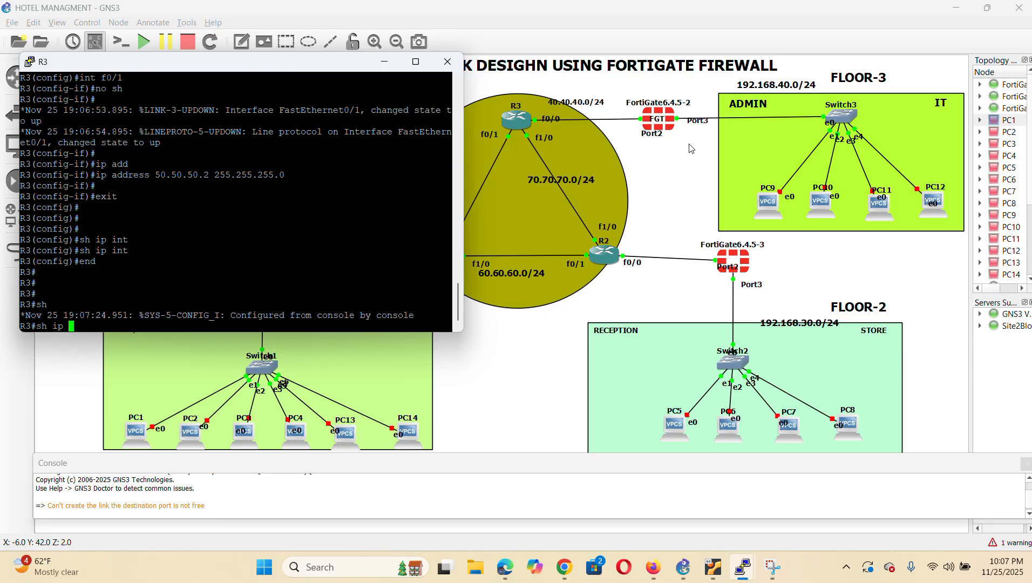
pyautogui.press('Tab')
pyautogui.write('br')
pyautogui.press('Tab')
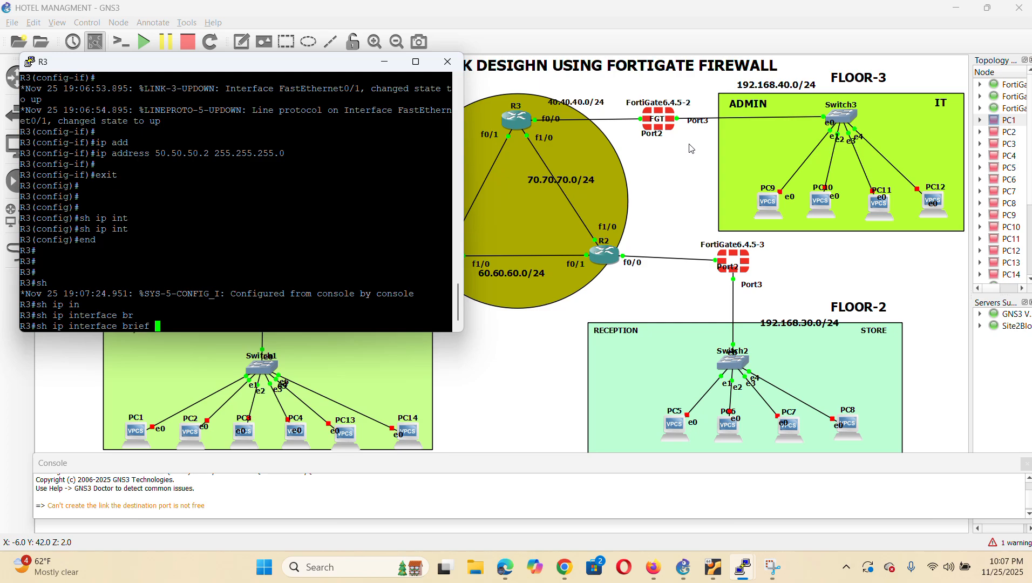
pyautogui.press('Return')
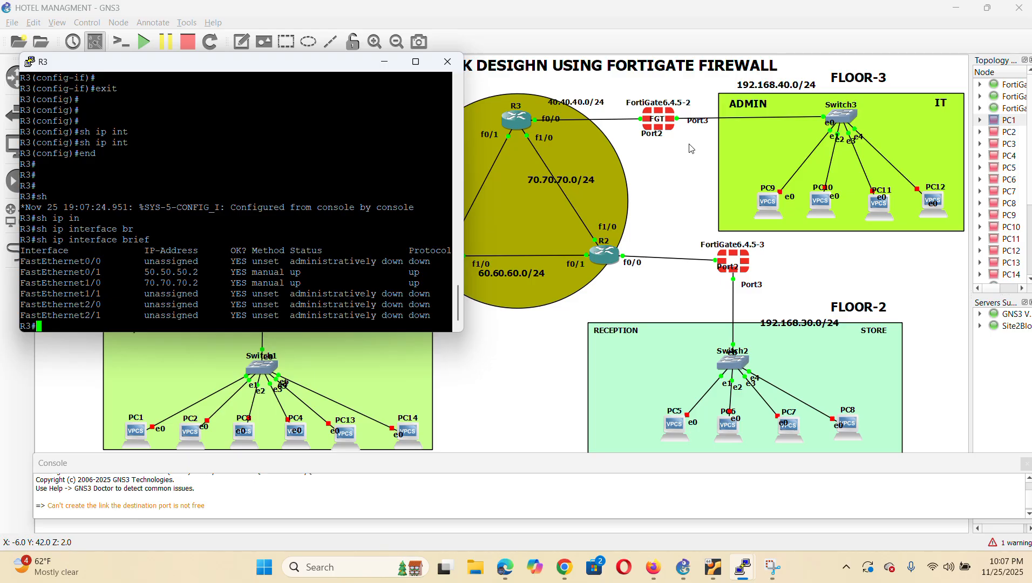
pyautogui.press('Return')
pyautogui.press('Return')
pyautogui.press('Return')
pyautogui.press('Return')
pyautogui.write('e')
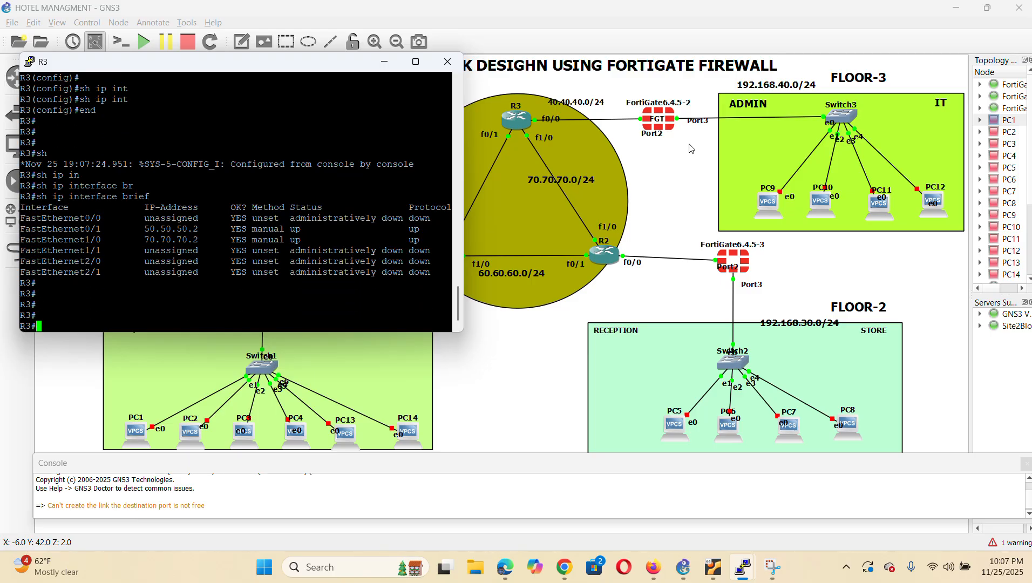
pyautogui.write('n')
pyautogui.press('Tab')
pyautogui.press('Return')
pyautogui.press('Return')
pyautogui.press('Return')
pyautogui.press('Return')
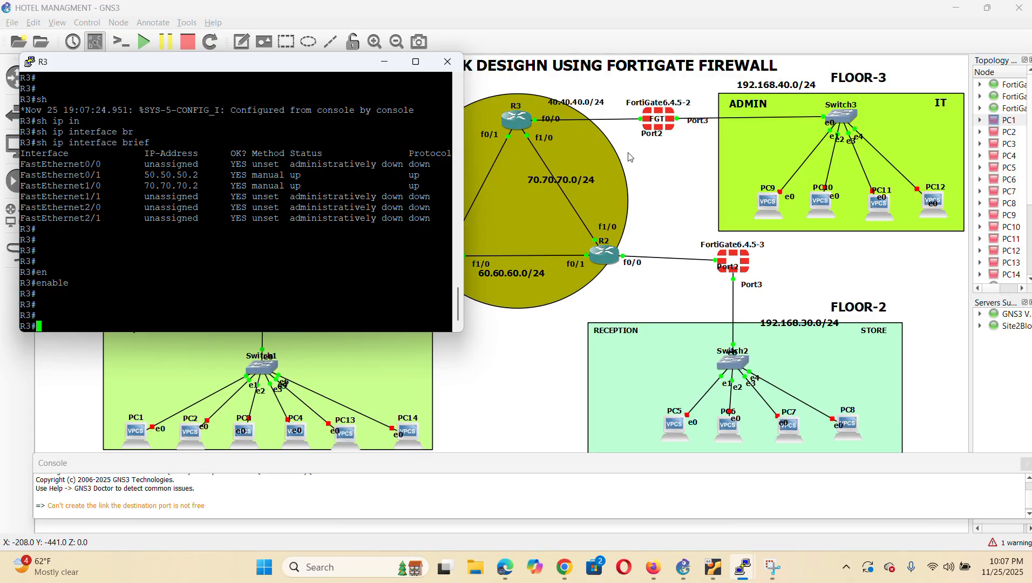
# Bring R3's FastEthernet0/0 up with IP address 40.40.40.2 255.255.255.0
pyautogui.write('config')
pyautogui.press('Return')
pyautogui.press('Return')
pyautogui.press('Return')
pyautogui.press('Return')
pyautogui.press('Return')
pyautogui.write('in')
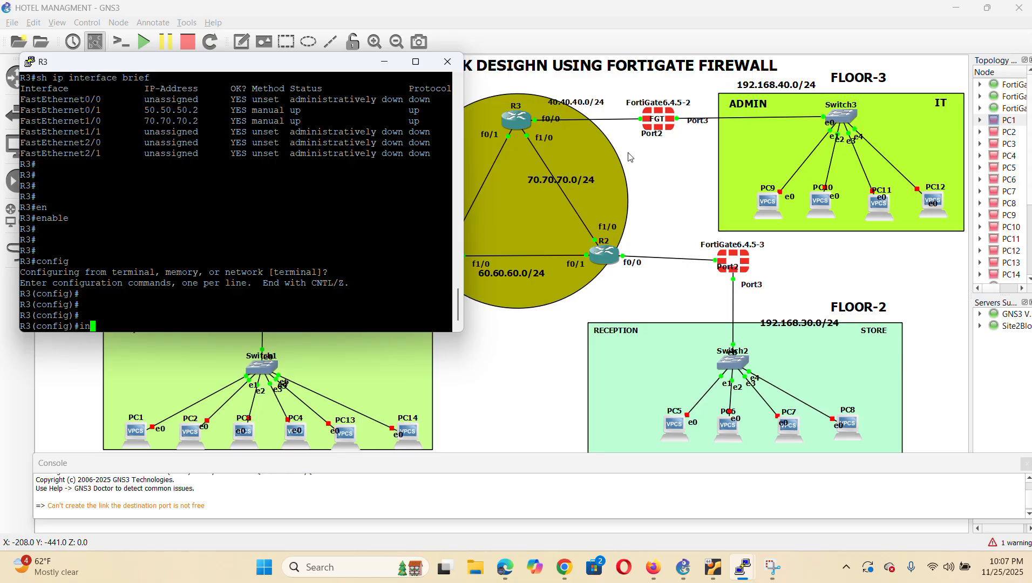
pyautogui.write('t f0/0')
pyautogui.press('Return')
pyautogui.write('no sh')
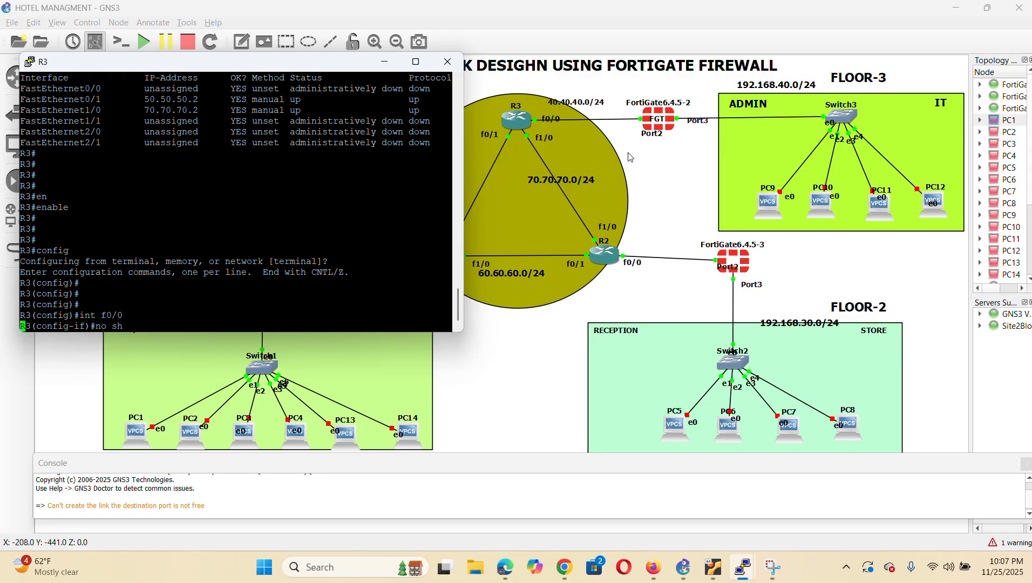
pyautogui.press('Return')
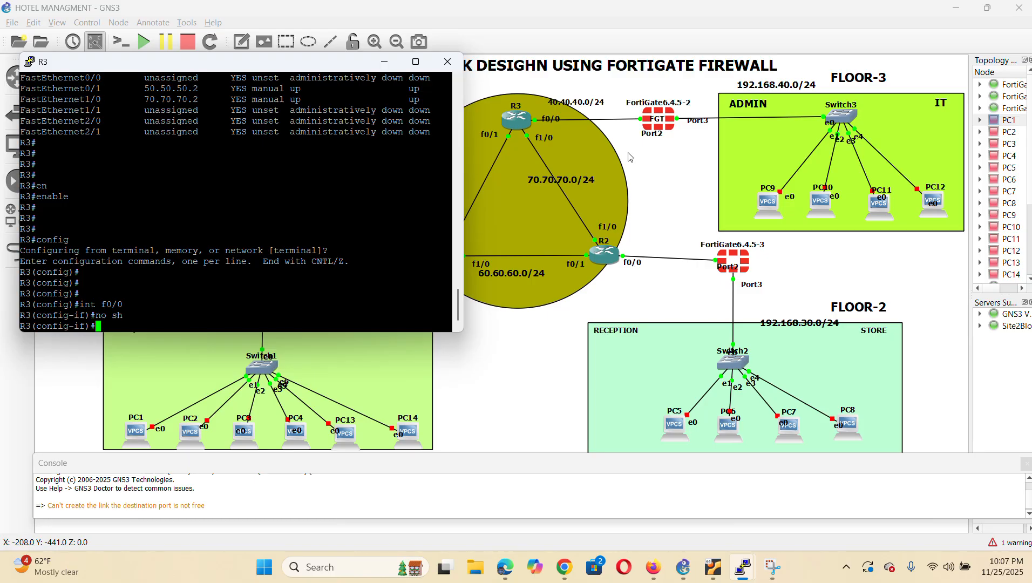
pyautogui.press('Return')
pyautogui.write('ip add')
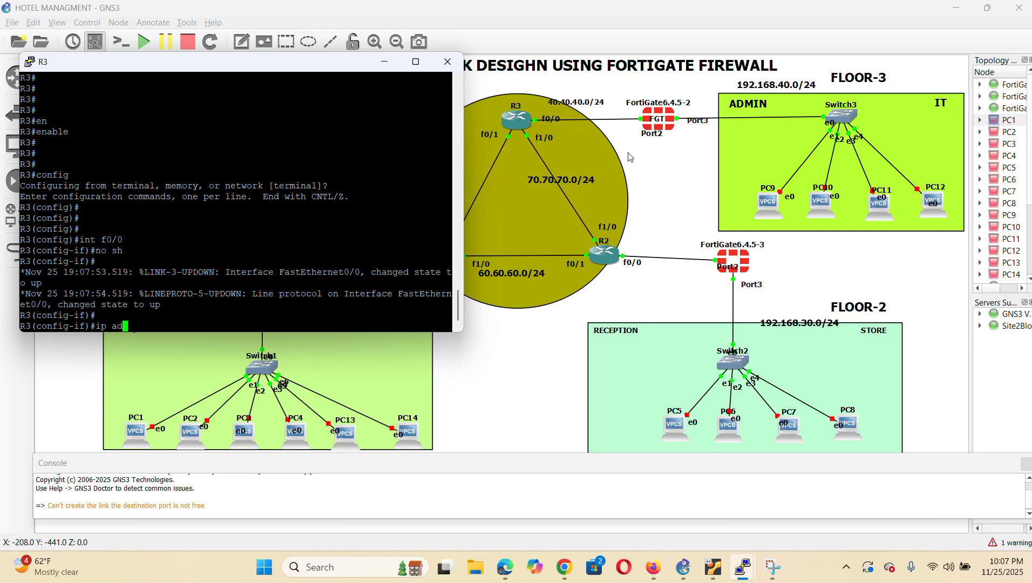
pyautogui.press('Tab')
pyautogui.write('40.40')
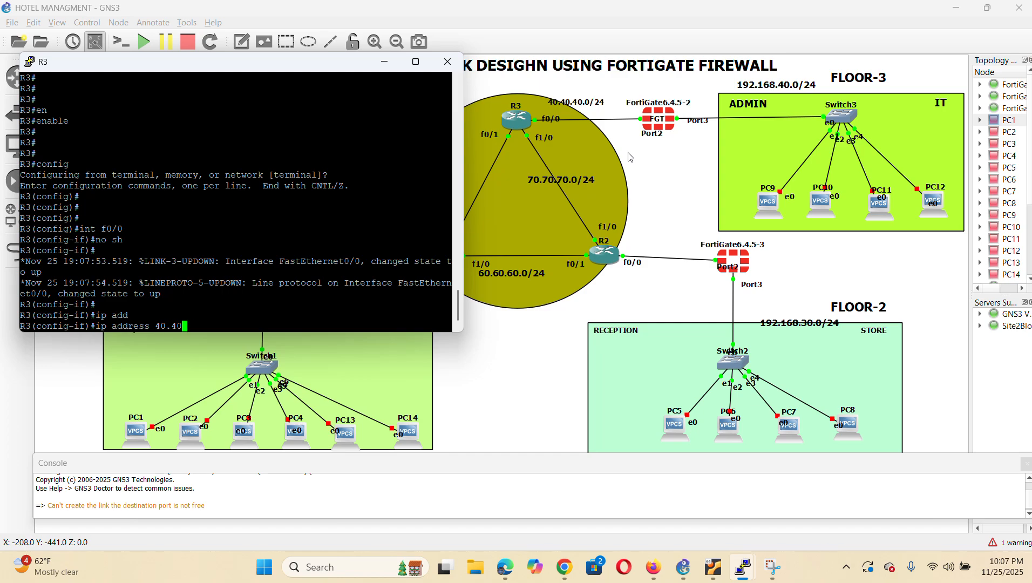
pyautogui.write('.40.2 255.255.255.0')
pyautogui.press('Return')
pyautogui.press('Return')
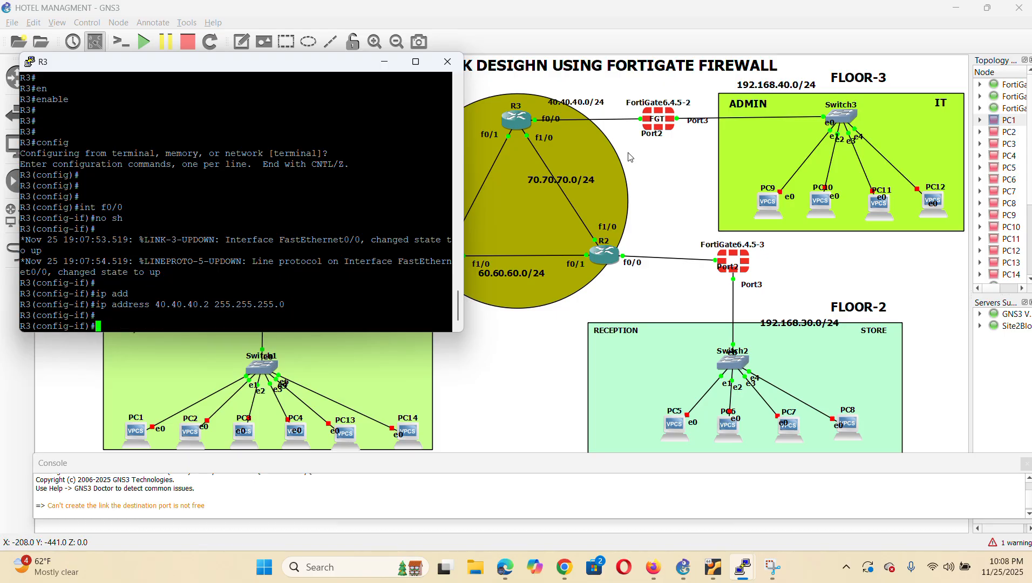
# Exit configuration mode and list R3's interfaces with show ip interface brief
pyautogui.write('end')
pyautogui.press('Return')
pyautogui.press('Return')
pyautogui.write('sh ip int')
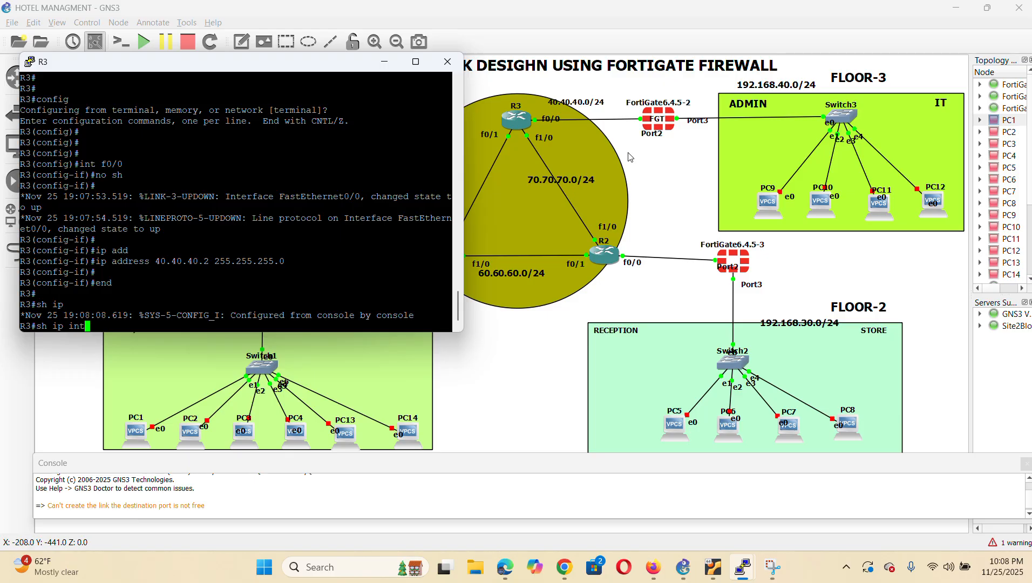
pyautogui.press('Tab')
pyautogui.write('br')
pyautogui.press('Tab')
pyautogui.press('Return')
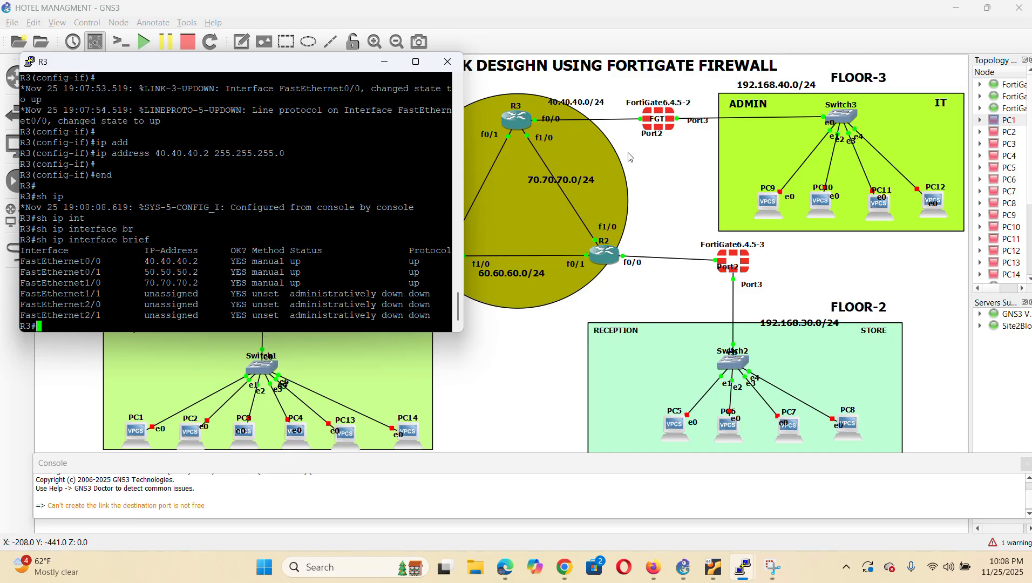
pyautogui.press('Return')
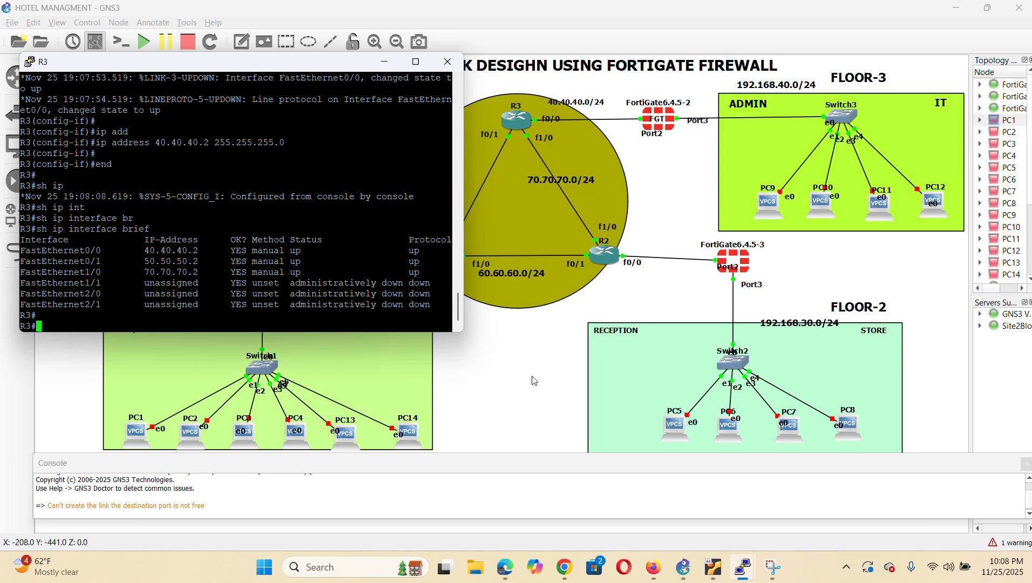
# Enter privileged mode and global configuration mode on R3
pyautogui.press('Return')
pyautogui.press('Return')
pyautogui.write('en')
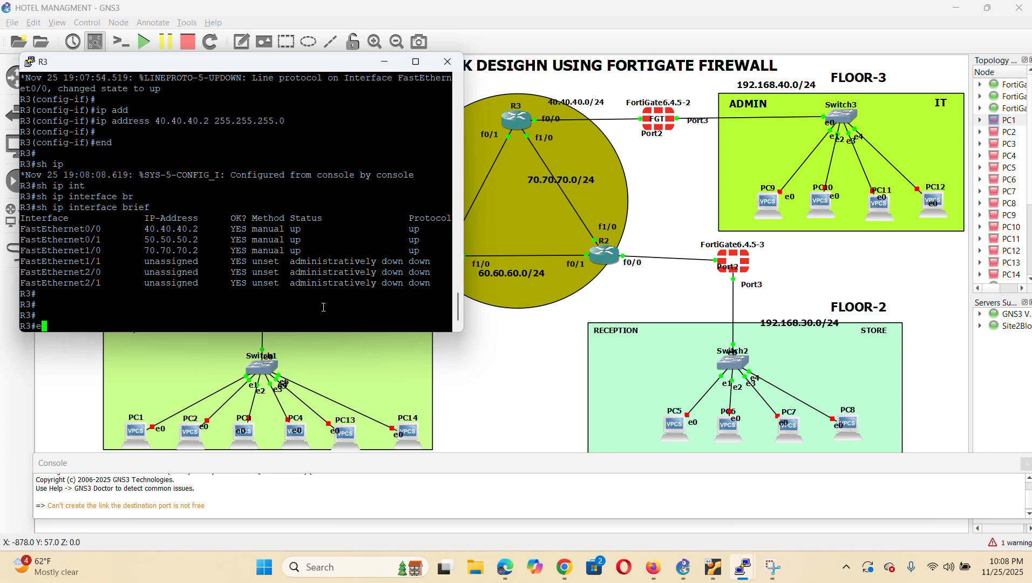
pyautogui.press('Tab')
pyautogui.press('Return')
pyautogui.press('Return')
pyautogui.press('Return')
pyautogui.write('config')
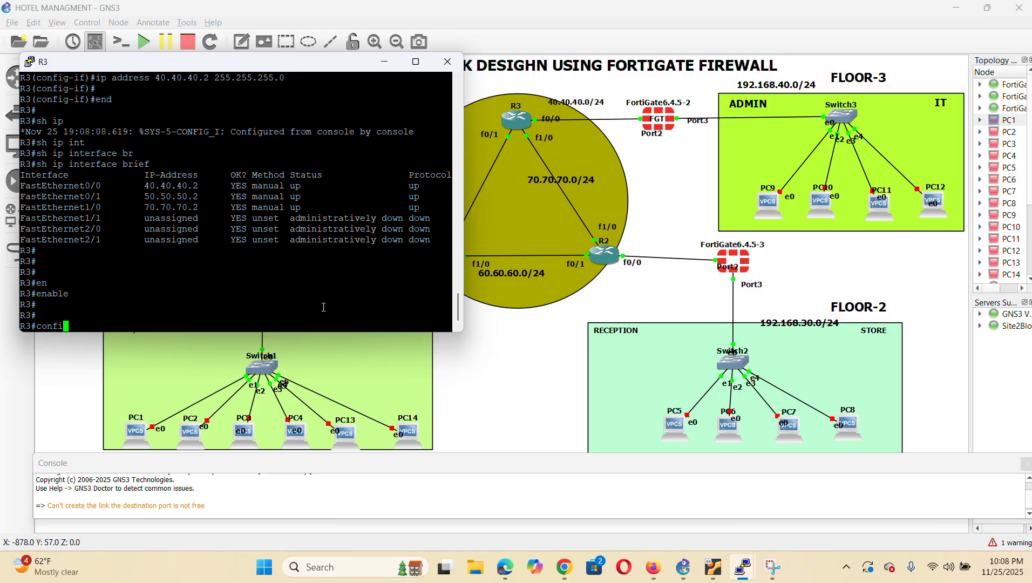
pyautogui.press('Return')
pyautogui.press('Return')
pyautogui.press('Return')
pyautogui.press('Return')
pyautogui.press('Return')
pyautogui.press('Return')
pyautogui.press('Return')
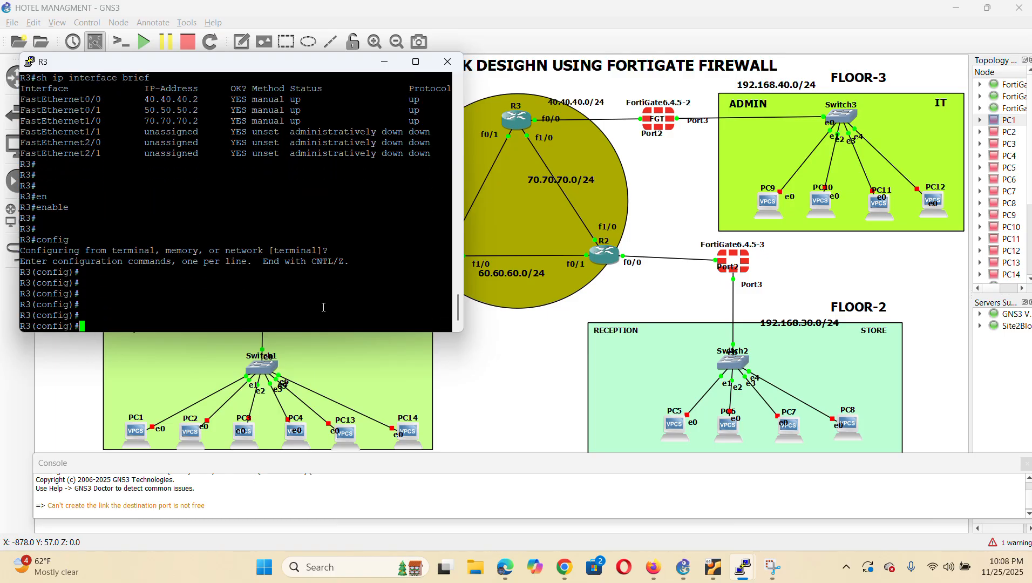
pyautogui.press('Return')
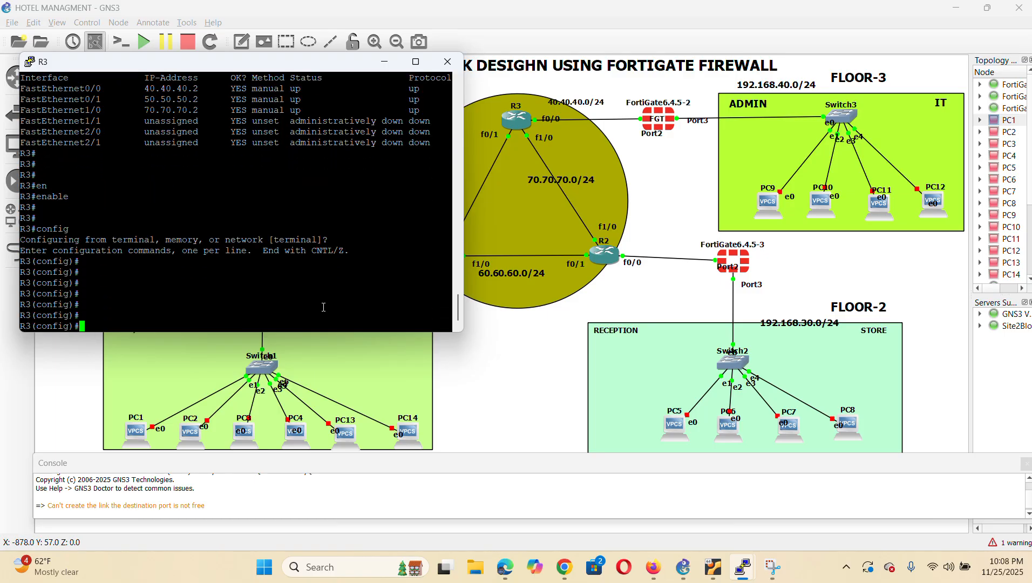
# Attempt to start OSPF on R3 with the mistyped command 'router ospf1'
pyautogui.write('rou')
pyautogui.press('Return')
pyautogui.write('route')
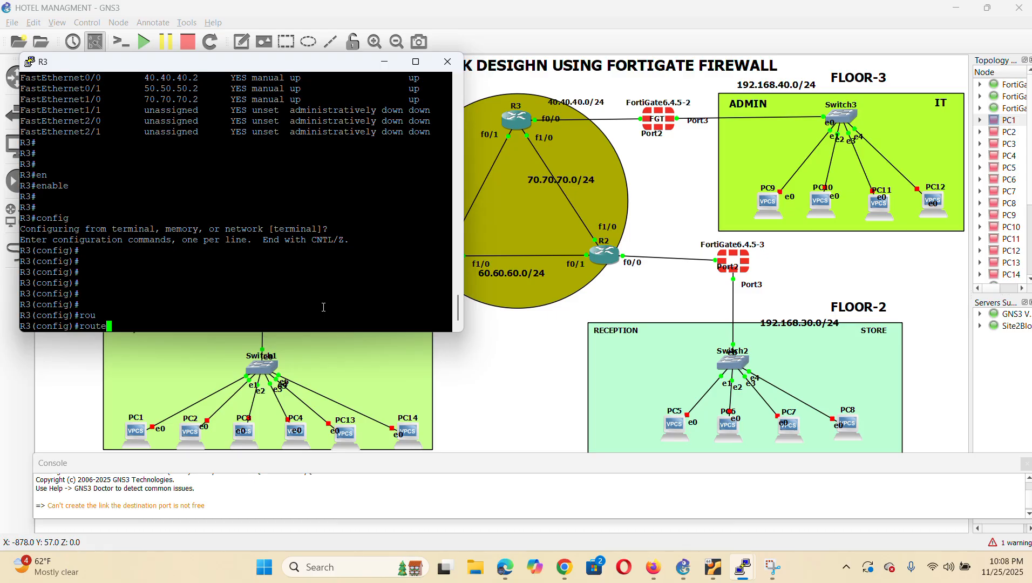
pyautogui.write('r')
pyautogui.press('Tab')
pyautogui.write('o')
pyautogui.press('Tab')
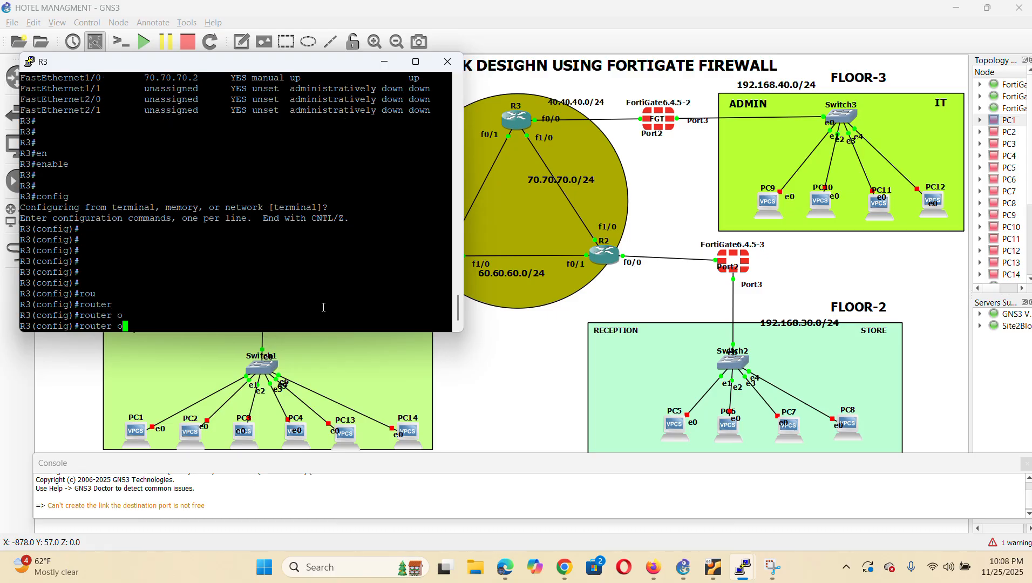
pyautogui.write('s')
pyautogui.press('Tab')
pyautogui.write('pf1')
pyautogui.press('Return')
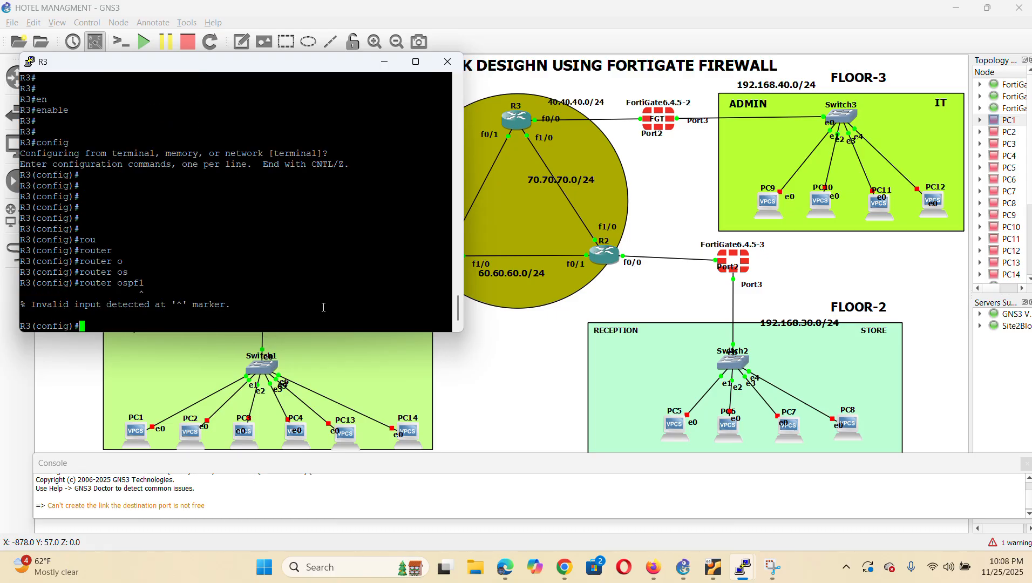
# Start OSPF process 1 on R3 with router ospf 1
pyautogui.write('rouet')
pyautogui.press('Tab')
pyautogui.press('BackSpace')
pyautogui.press('BackSpace')
pyautogui.press('BackSpace')
pyautogui.press('BackSpace')
pyautogui.write('router')
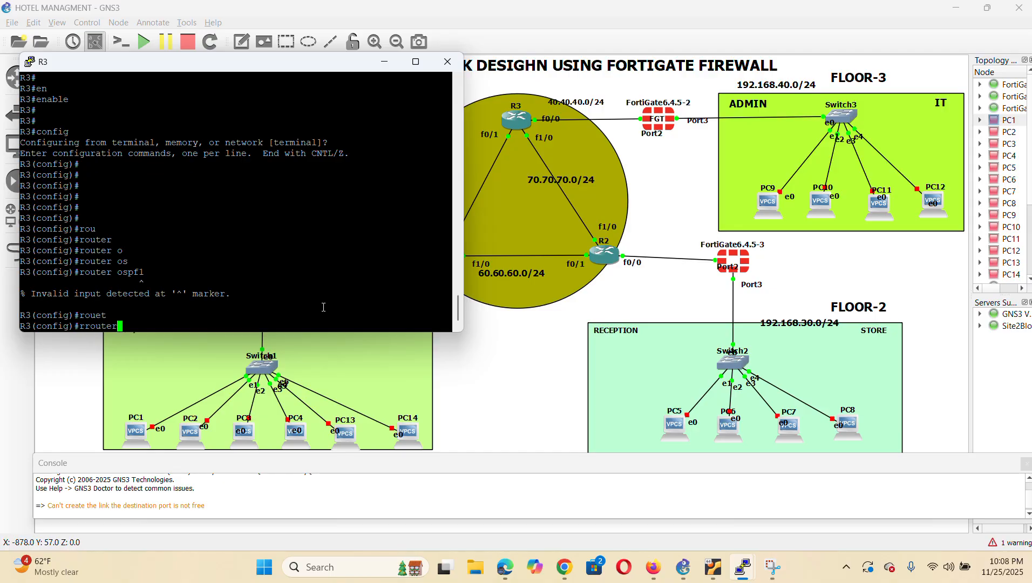
pyautogui.press('Tab')
pyautogui.write('osp')
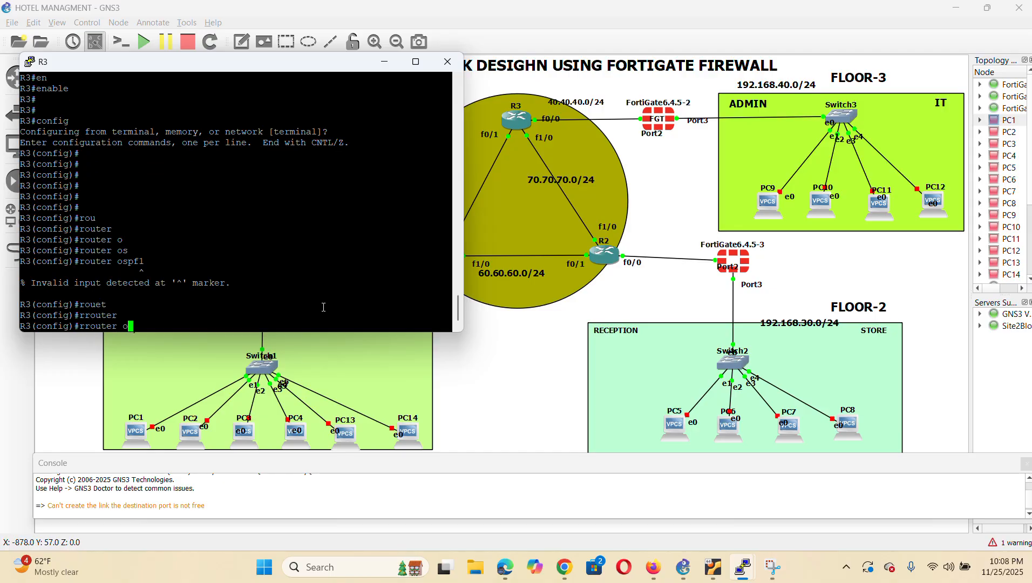
pyautogui.press('Tab')
pyautogui.press('BackSpace')
pyautogui.press('BackSpace')
pyautogui.press('BackSpace')
pyautogui.press('BackSpace')
pyautogui.press('BackSpace')
pyautogui.press('BackSpace')
pyautogui.press('BackSpace')
pyautogui.press('BackSpace')
pyautogui.press('BackSpace')
pyautogui.press('BackSpace')
pyautogui.press('BackSpace')
pyautogui.write('rou')
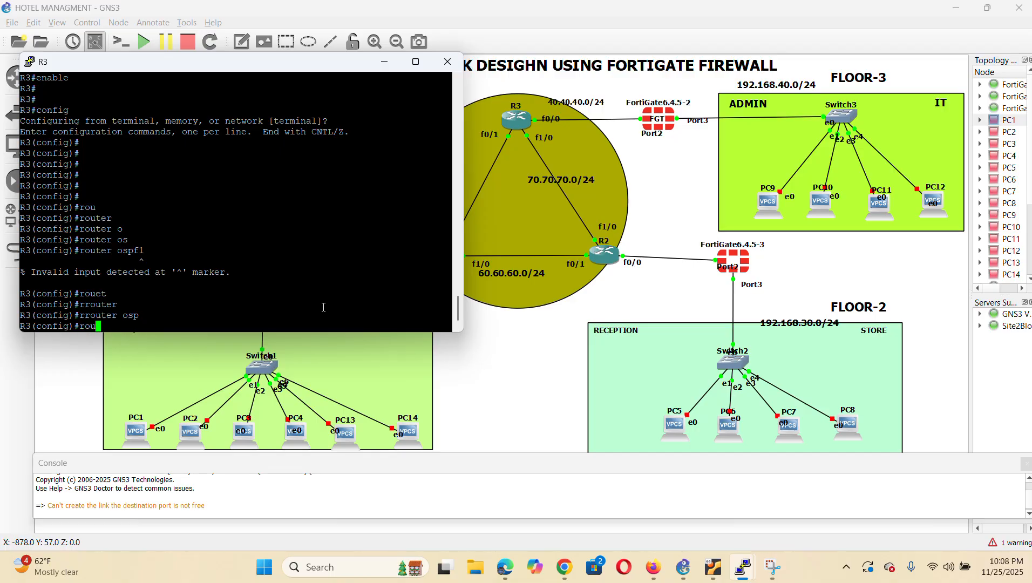
pyautogui.write('ter osp')
pyautogui.press('Tab')
pyautogui.write('f')
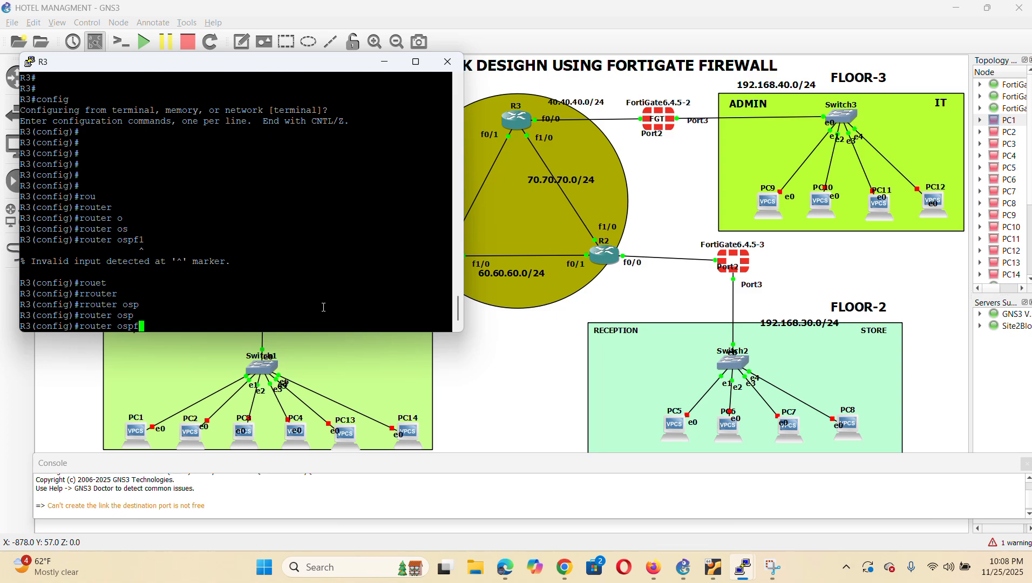
pyautogui.write(' 1')
pyautogui.press('Return')
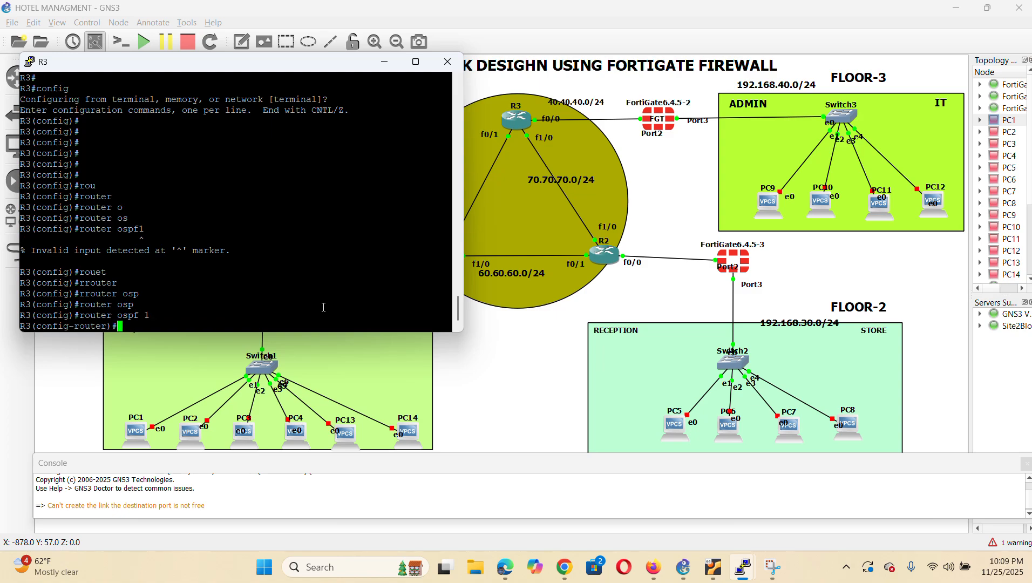
# Set the OSPF router ID to 1.1.1.1 and begin a network statement
pyautogui.write('rou')
pyautogui.press('Tab')
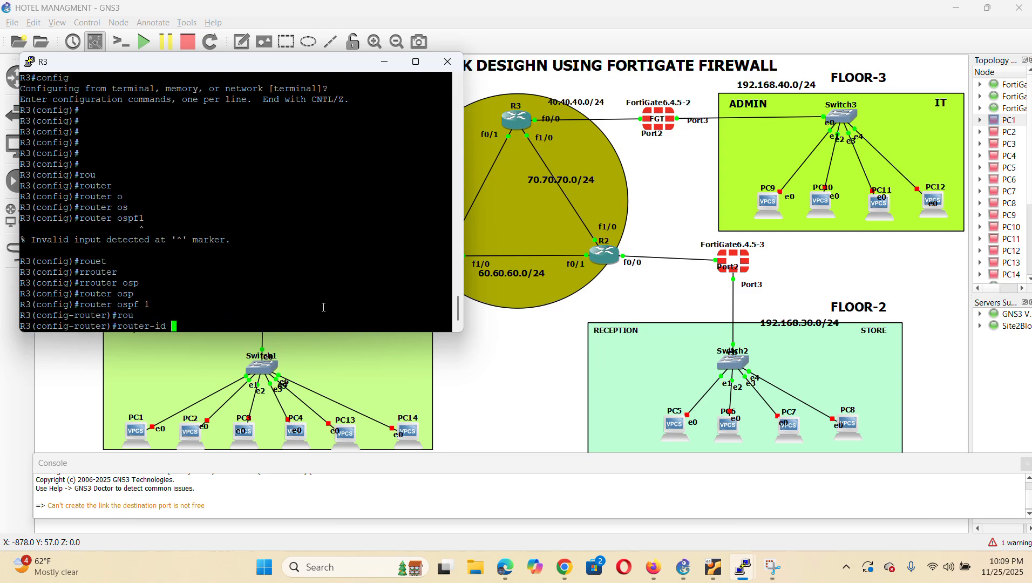
pyautogui.write('1.1.1.1')
pyautogui.press('Return')
pyautogui.write('net')
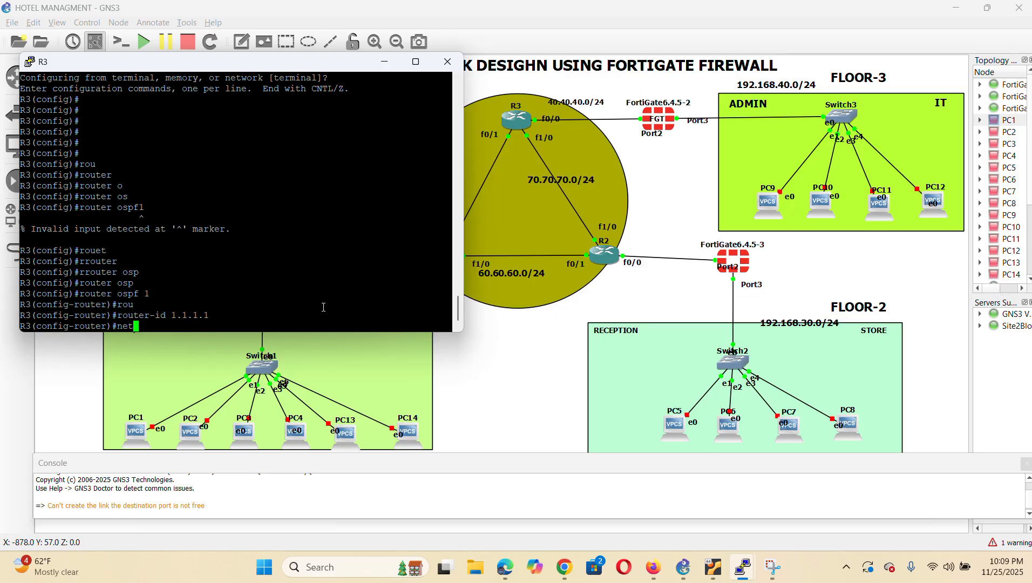
pyautogui.press('Tab')
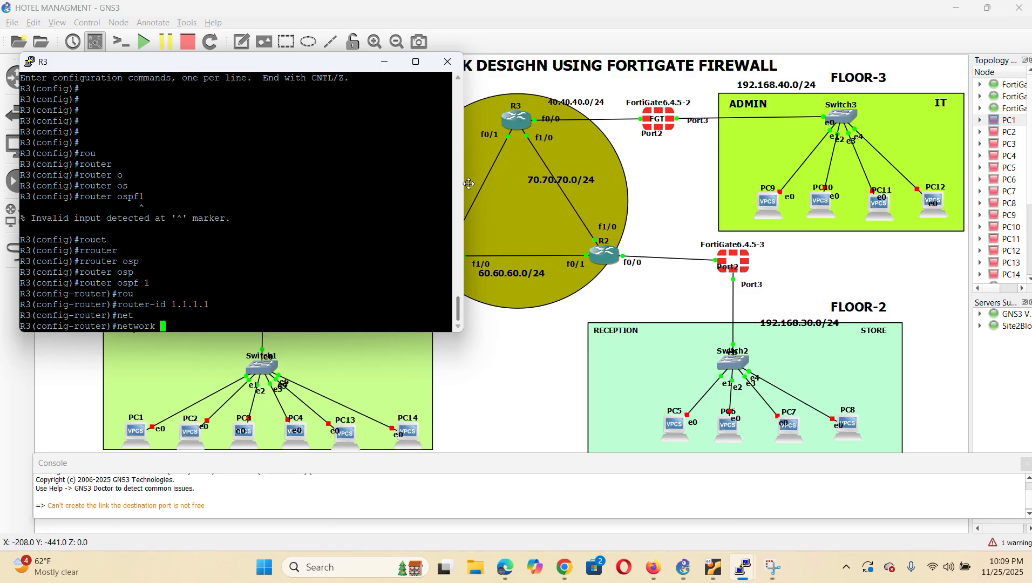
# Resize the R3 console and enter network 50.50.50.0 0.0.0.255 area 0, rejected for a stray quote
pyautogui.moveTo(468, 185); pyautogui.dragTo(384, 187)
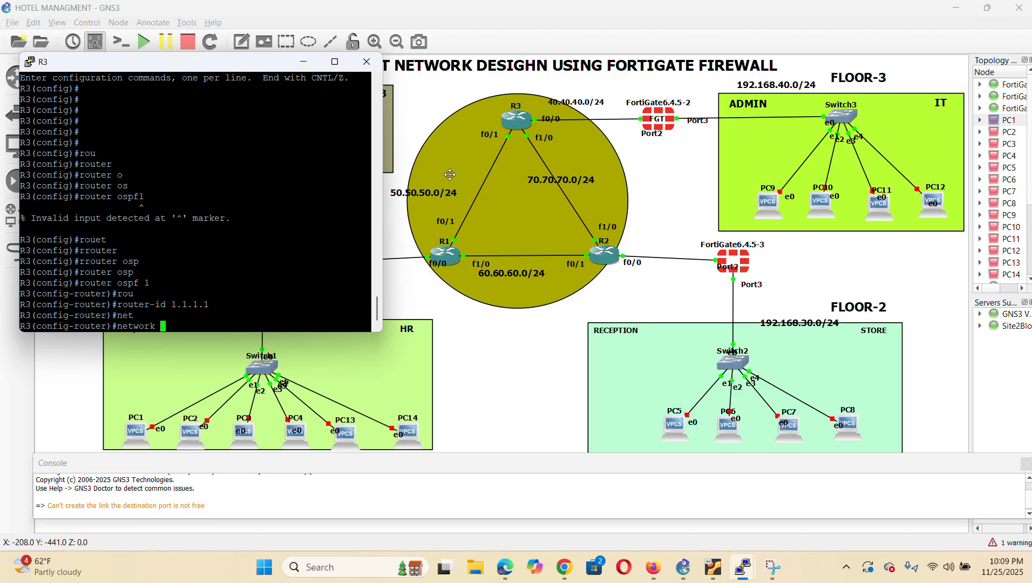
pyautogui.moveTo(383, 232); pyautogui.dragTo(495, 273)
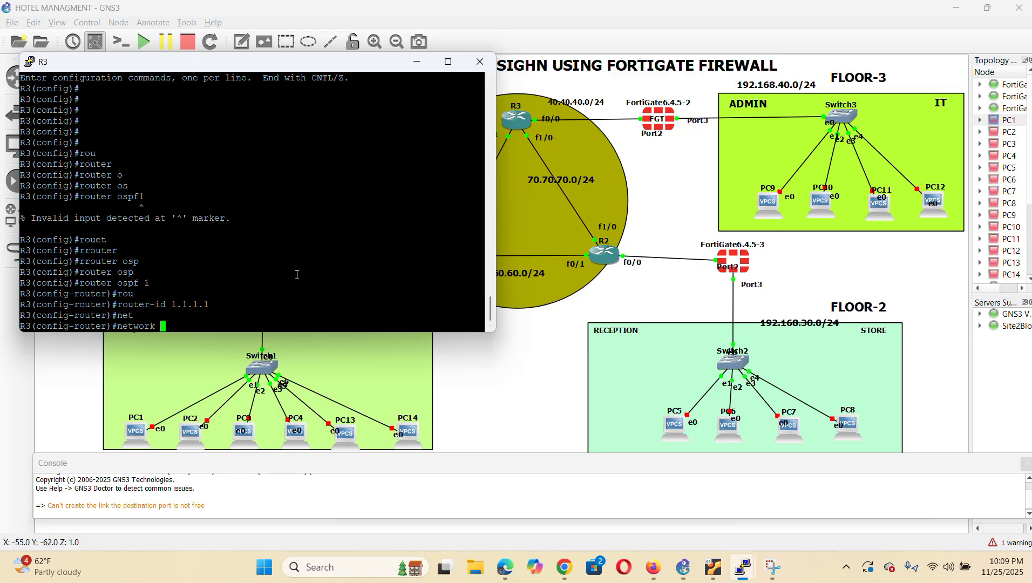
pyautogui.write('50.50.50.0 0.0.0.255 area ')
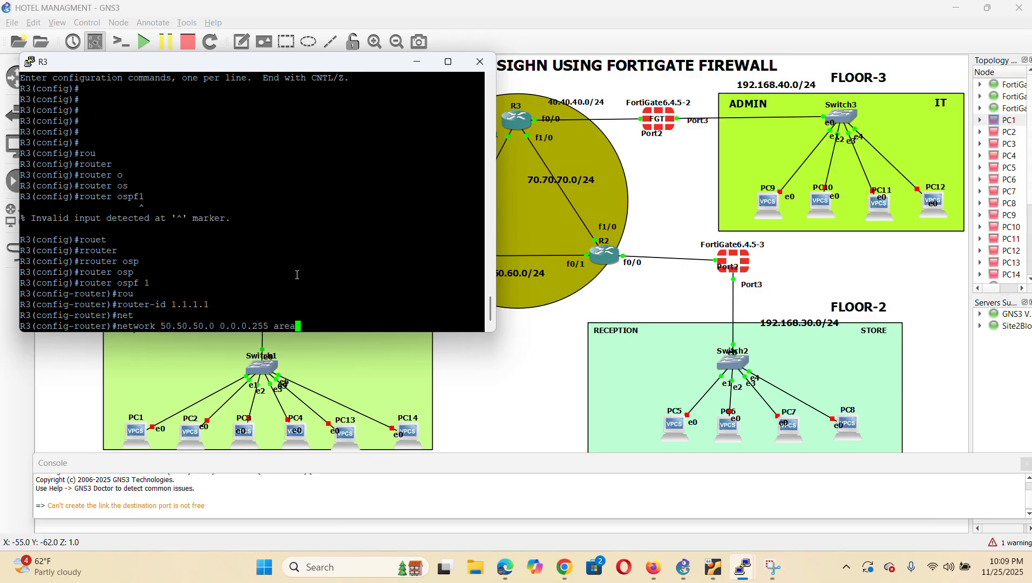
pyautogui.write('0')
pyautogui.write("'")
pyautogui.press('Return')
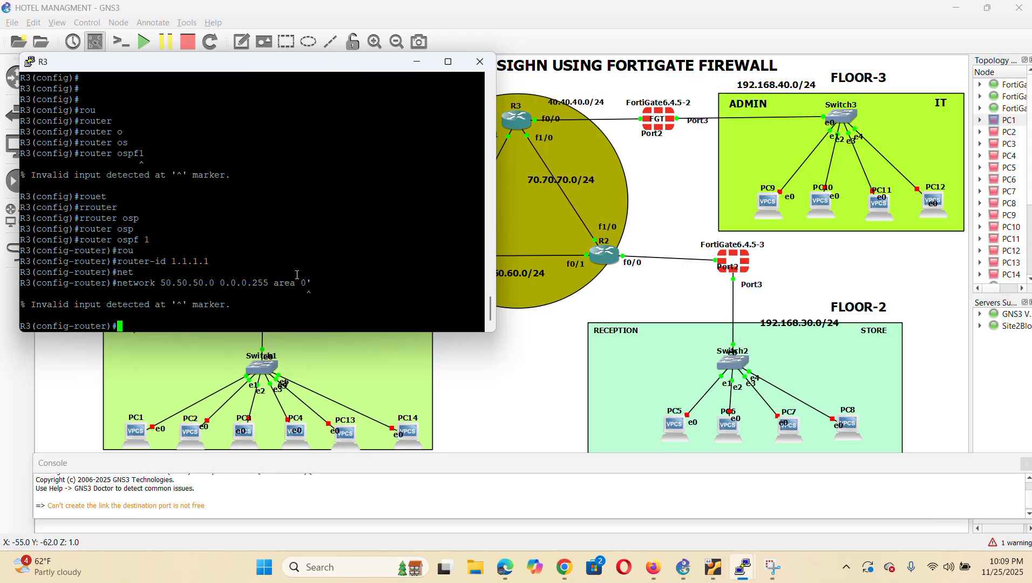
pyautogui.write('net')
pyautogui.press('Tab')
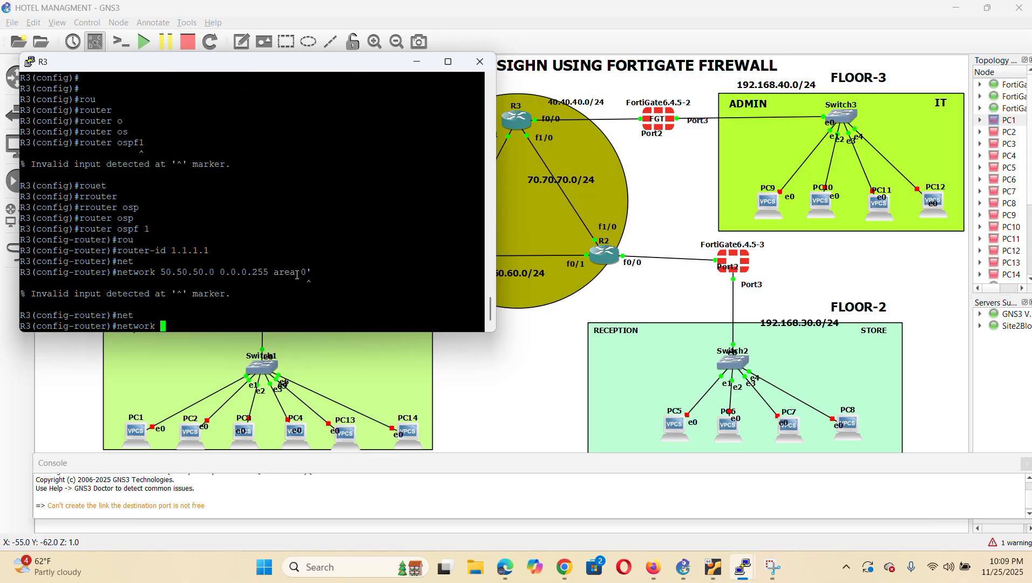
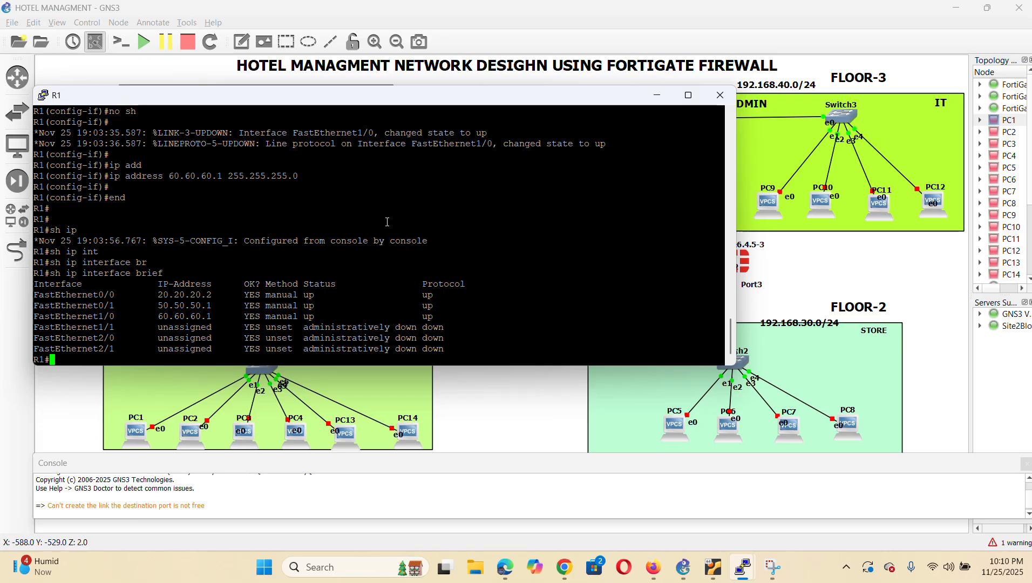
# Refresh the R1 console prompt
pyautogui.press('Return')
pyautogui.press('Return')
pyautogui.press('Return')
pyautogui.press('Return')
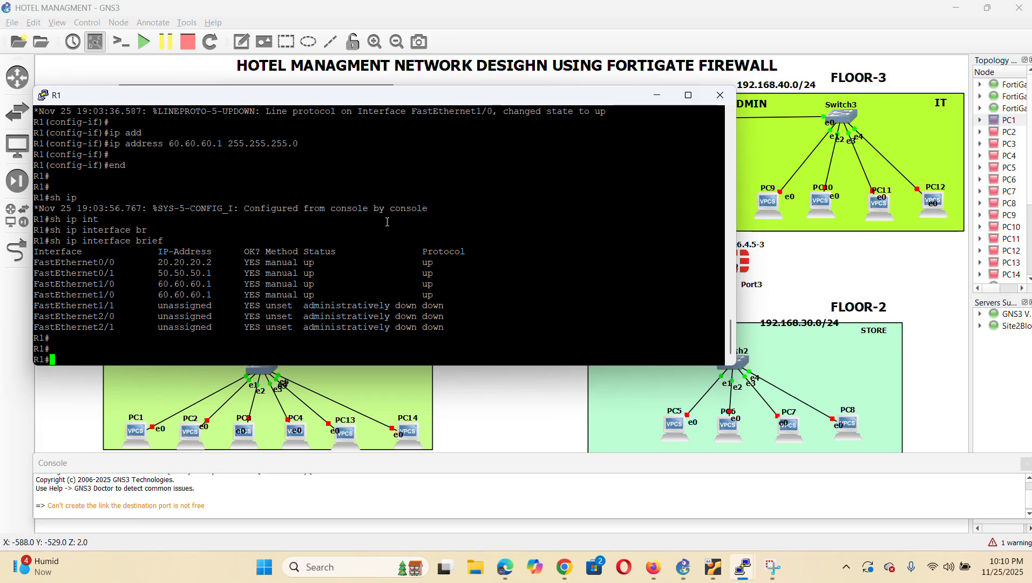
# On R1, enter configuration mode and start OSPF process 1 with router ID 2.2.2.2
pyautogui.write('en`')
pyautogui.press('BackSpace')
pyautogui.press('Tab')
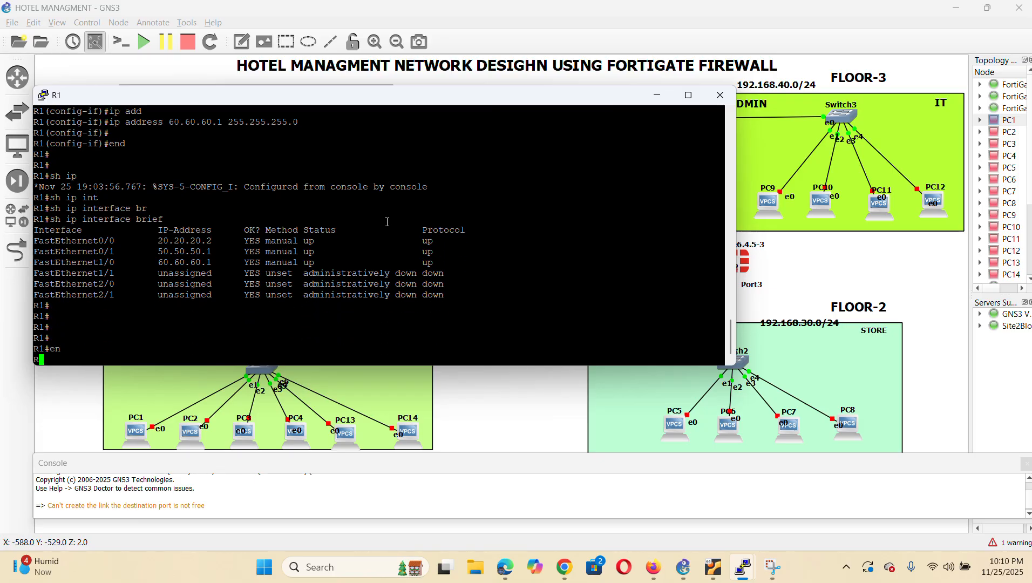
pyautogui.press('Return')
pyautogui.press('Return')
pyautogui.press('Return')
pyautogui.press('Return')
pyautogui.write('config')
pyautogui.press('Tab')
pyautogui.press('Return')
pyautogui.press('Return')
pyautogui.press('Return')
pyautogui.press('Return')
pyautogui.press('Return')
pyautogui.press('Return')
pyautogui.write('router')
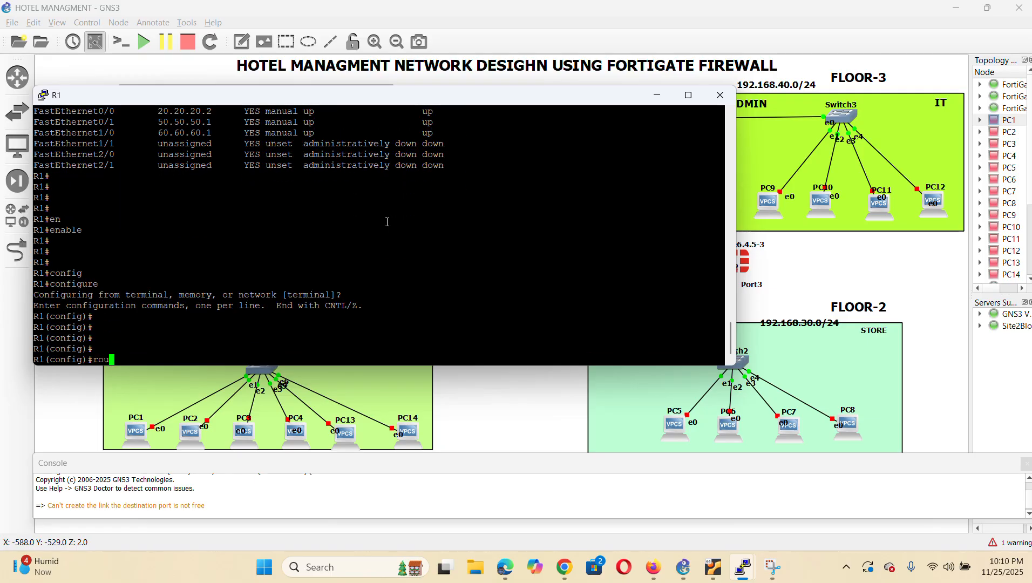
pyautogui.press('Tab')
pyautogui.write('osp')
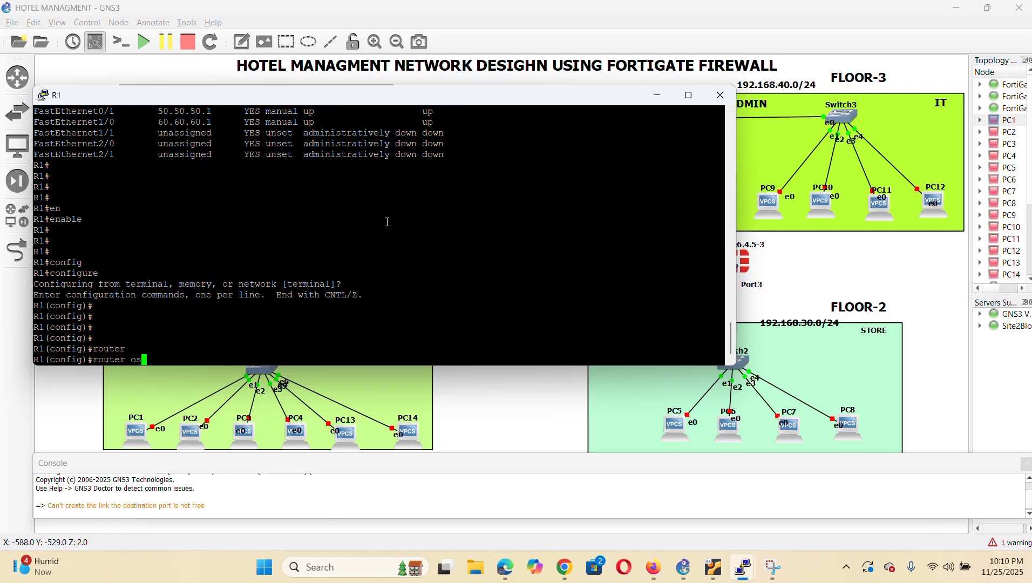
pyautogui.press('Tab')
pyautogui.write('1')
pyautogui.press('Return')
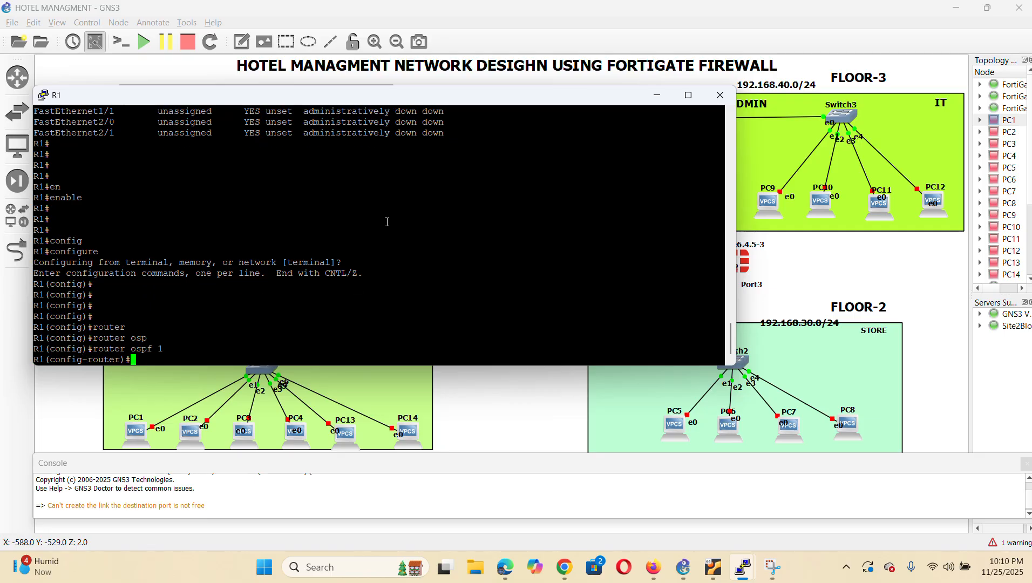
pyautogui.write('rou')
pyautogui.press('Tab')
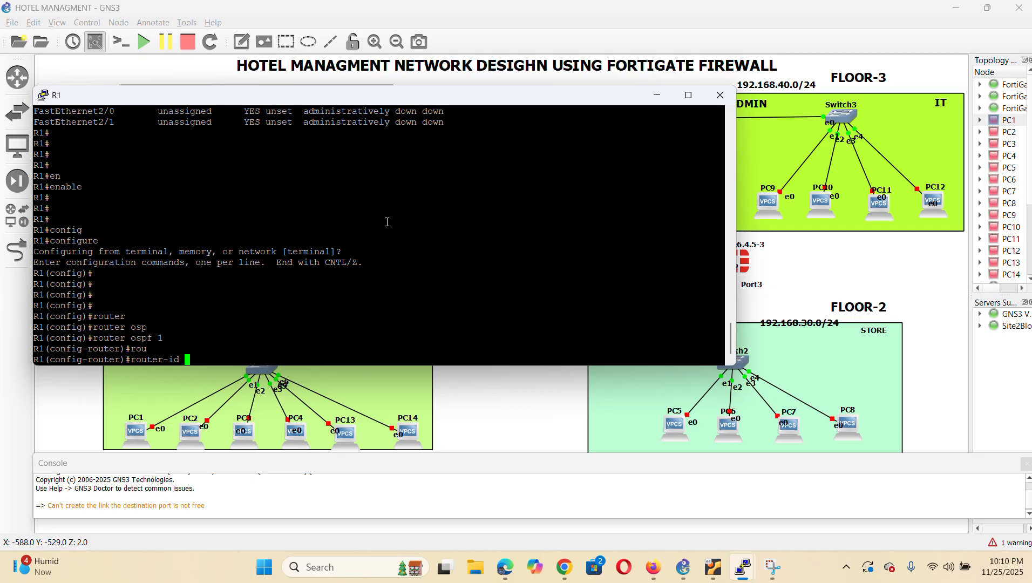
pyautogui.write('2.2.2.2')
pyautogui.press('Return')
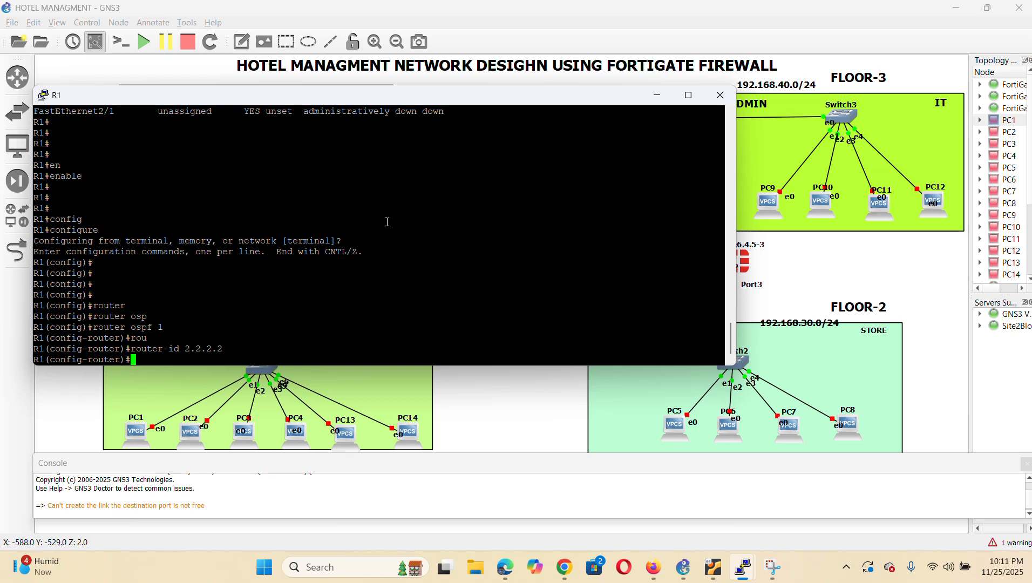
# Advertise 50.50.50.0, 60.60.60.0 and 20.20.20.0 (0.0.0.255) in area 0, then end configuration
pyautogui.write('net')
pyautogui.press('Tab')
pyautogui.write('50.50.50.')
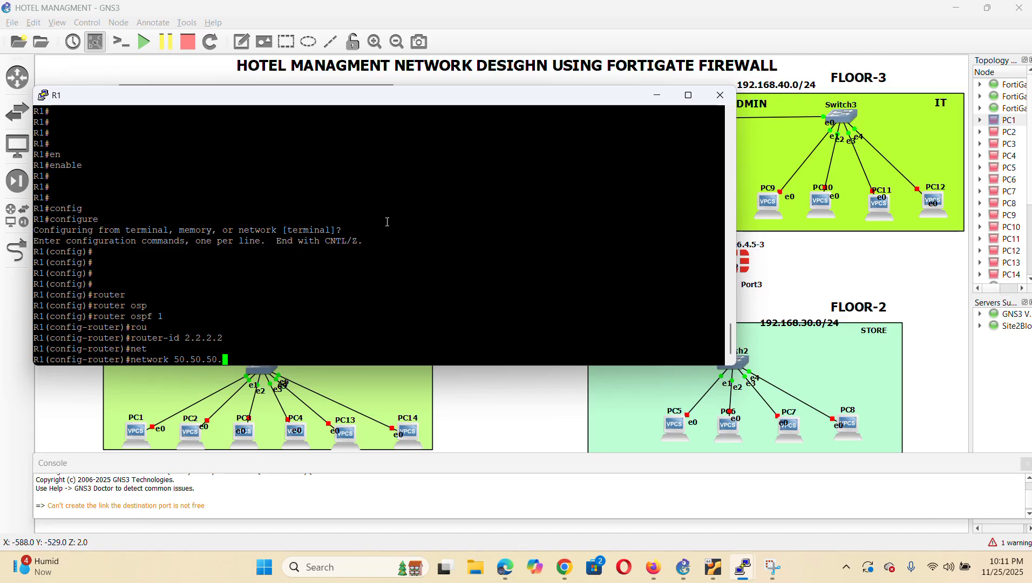
pyautogui.write('0 0.0.0.255 area 0')
pyautogui.press('Return')
pyautogui.write('net')
pyautogui.press('Tab')
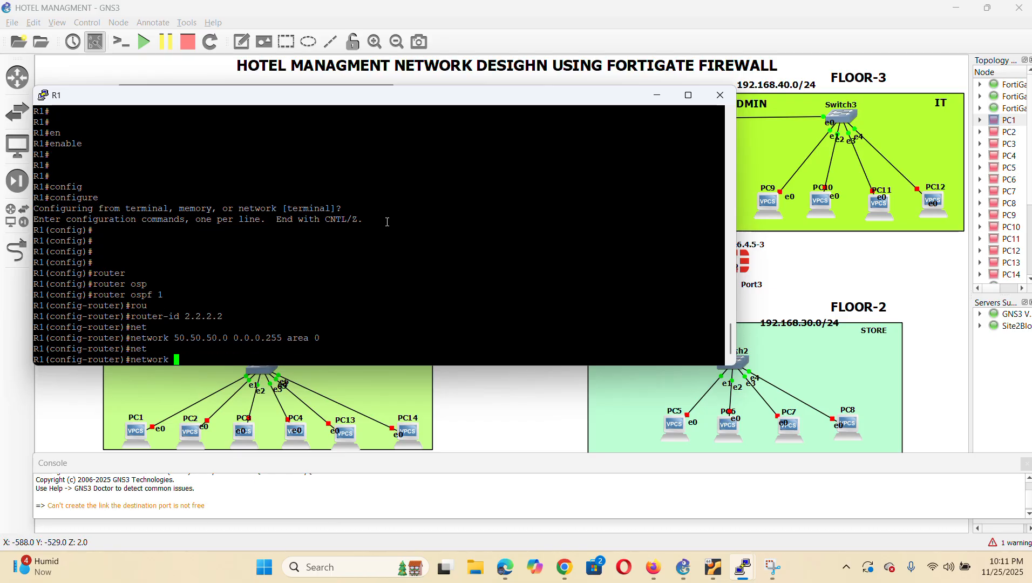
pyautogui.write('60.60.60.0 0.0')
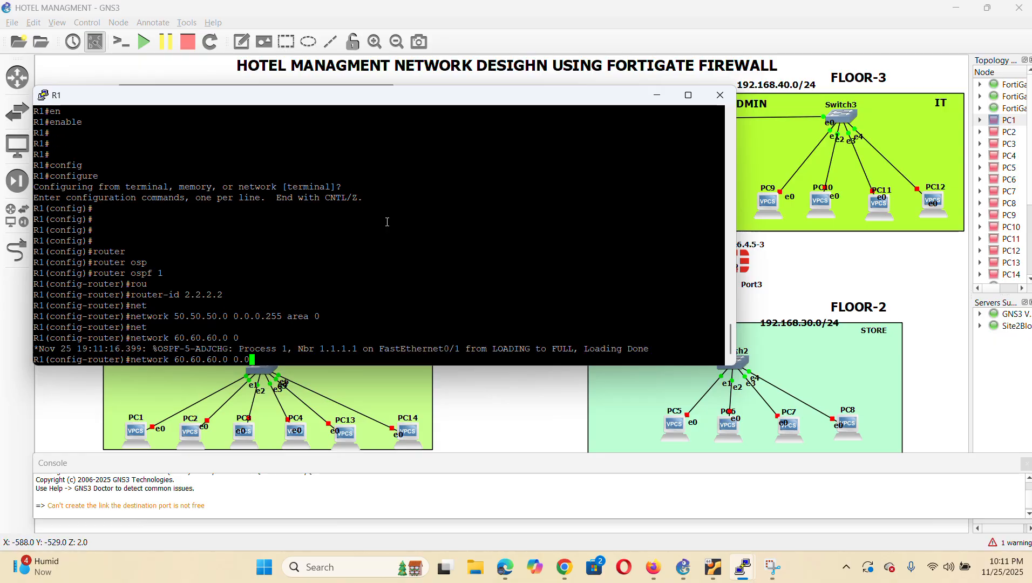
pyautogui.write('.0.255 area 0')
pyautogui.press('Return')
pyautogui.press('Return')
pyautogui.press('Return')
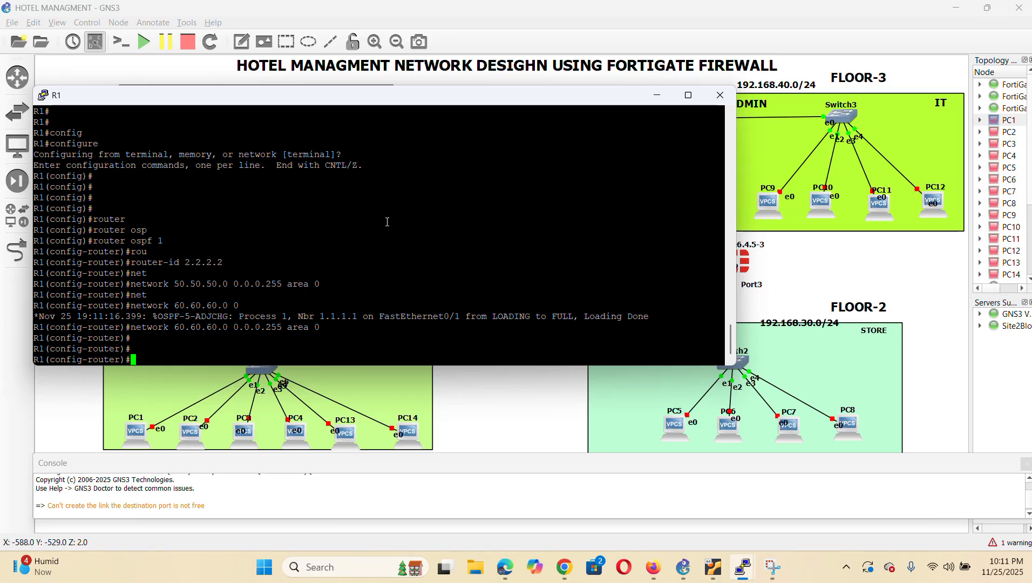
pyautogui.write('net')
pyautogui.press('Tab')
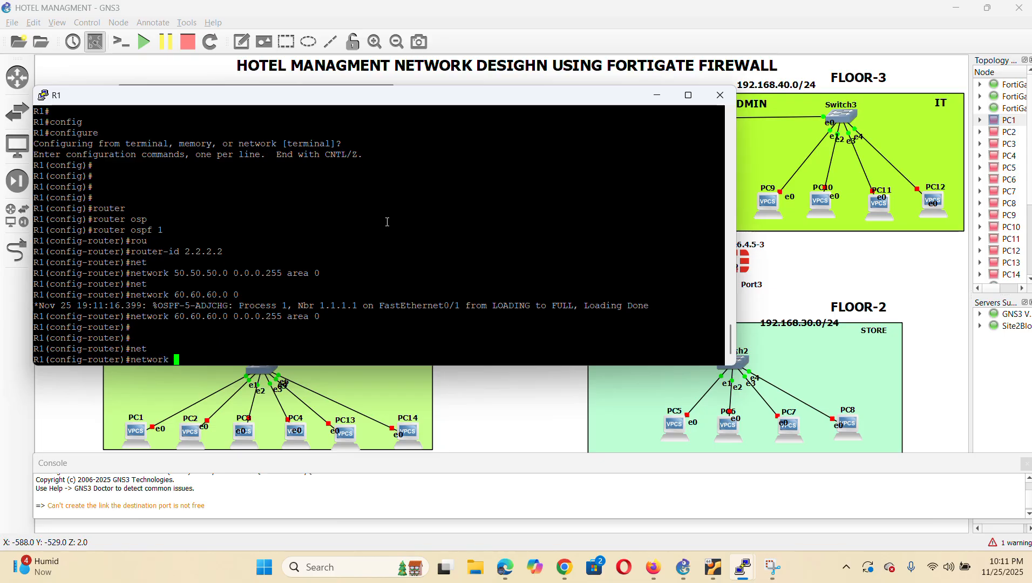
pyautogui.write('20.20.20.0 0.0.0.255 area 0')
pyautogui.press('Return')
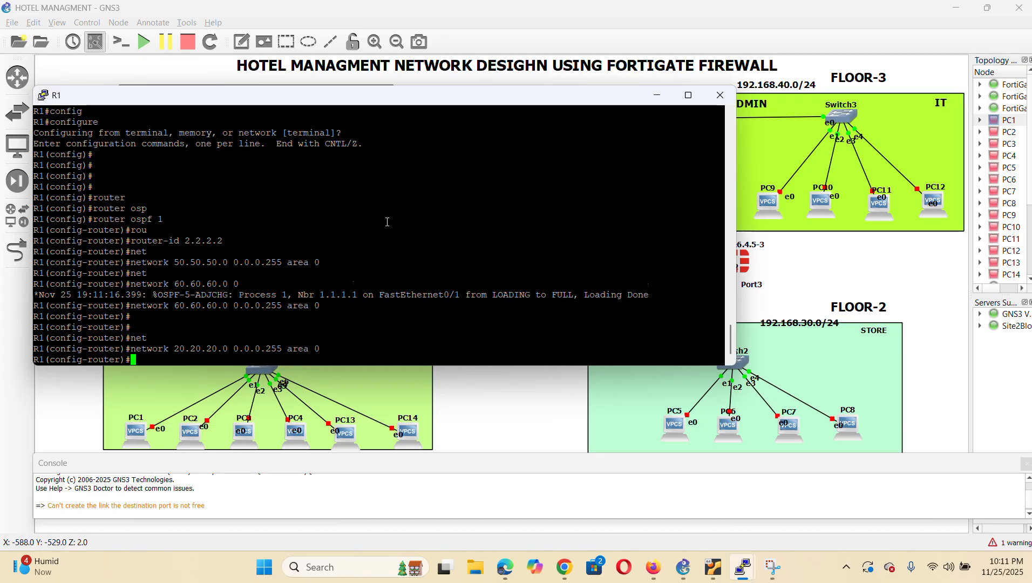
pyautogui.press('Return')
pyautogui.write('end')
pyautogui.press('Return')
pyautogui.press('Return')
pyautogui.press('Return')
pyautogui.press('Return')
pyautogui.press('Return')
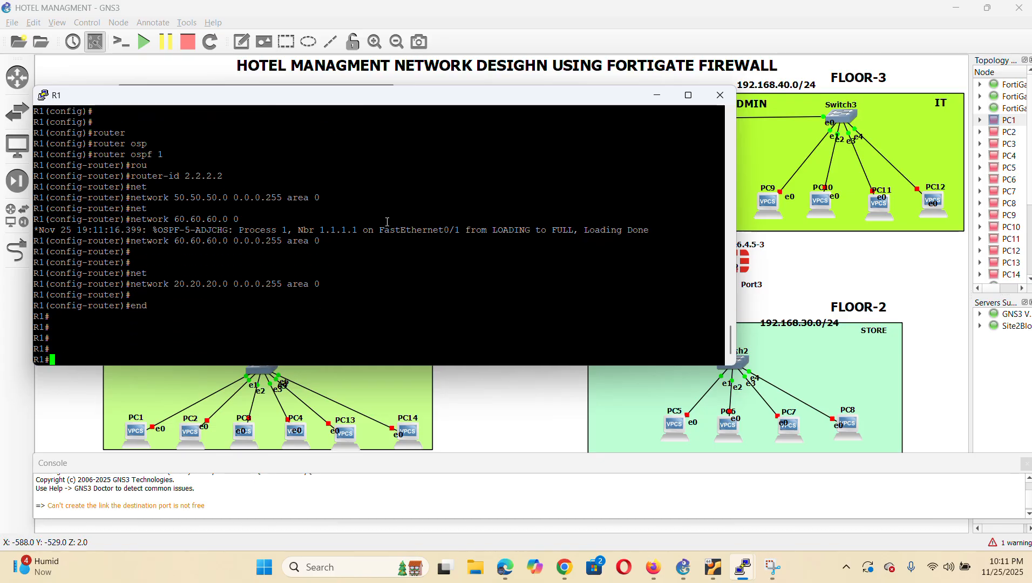
# Open R2's console and enter privileged and global configuration mode
pyautogui.click(521, 418)
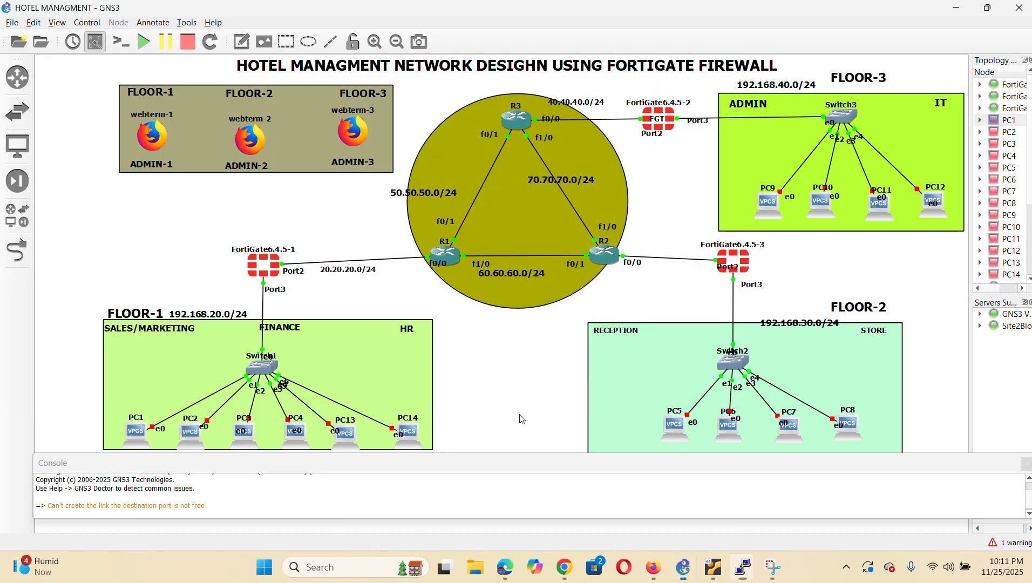
pyautogui.rightClick(608, 257)
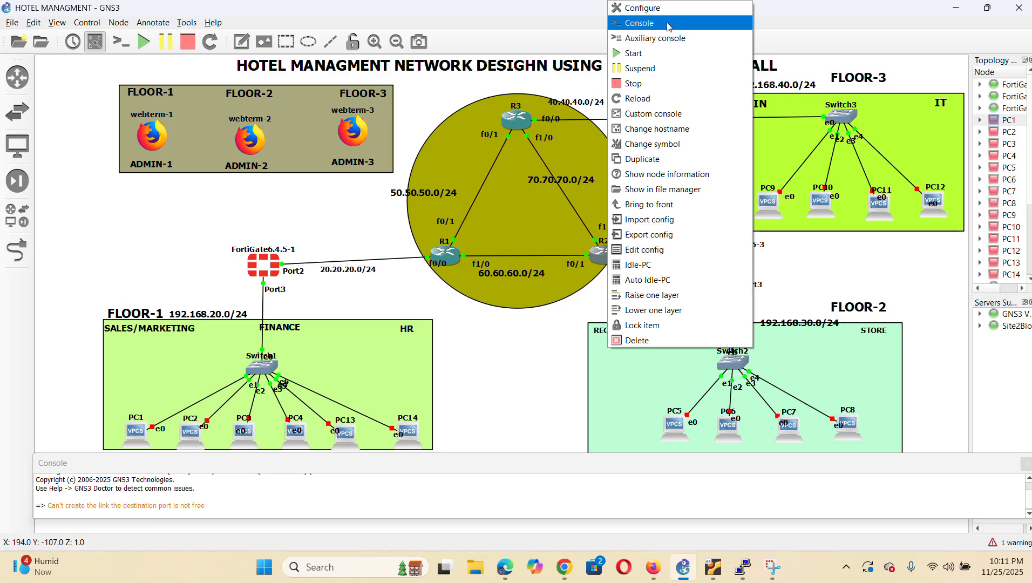
pyautogui.click(668, 26)
pyautogui.write('rou')
pyautogui.press('Tab')
pyautogui.press('BackSpace')
pyautogui.press('BackSpace')
pyautogui.press('BackSpace')
pyautogui.press('BackSpace')
pyautogui.press('BackSpace')
pyautogui.press('BackSpace')
pyautogui.press('BackSpace')
pyautogui.press('BackSpace')
pyautogui.press('BackSpace')
pyautogui.press('BackSpace')
pyautogui.press('BackSpace')
pyautogui.press('BackSpace')
pyautogui.press('BackSpace')
pyautogui.press('BackSpace')
pyautogui.press('BackSpace')
pyautogui.press('BackSpace')
pyautogui.write('en')
pyautogui.hotkey('ctrl', 'a')
pyautogui.press('Tab')
pyautogui.press('Return')
pyautogui.write('config')
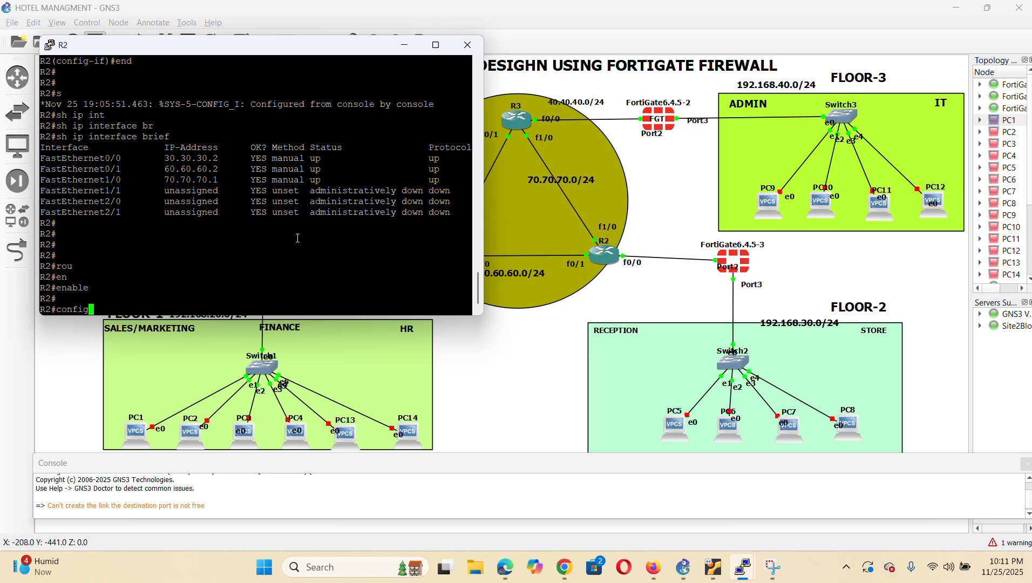
pyautogui.press('Return')
pyautogui.press('Return')
pyautogui.press('Return')
pyautogui.press('Return')
pyautogui.press('Return')
# Start OSPF process 1 on R2 with router ID 3.3.3.3
pyautogui.write('rou')
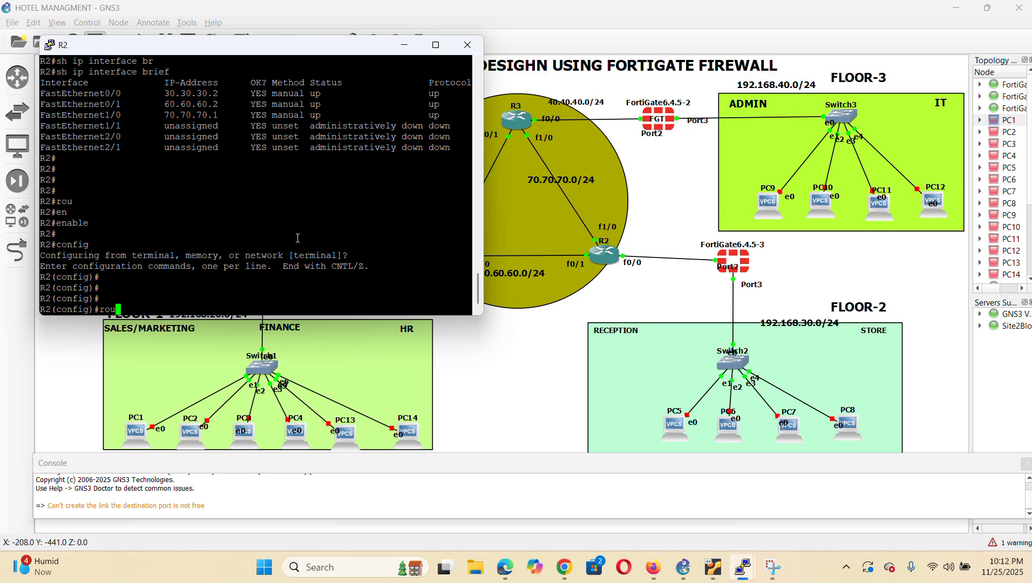
pyautogui.write('ter p')
pyautogui.press('BackSpace')
pyautogui.write('osp')
pyautogui.press('Tab')
pyautogui.write('1')
pyautogui.press('Return')
pyautogui.write('router)#rou')
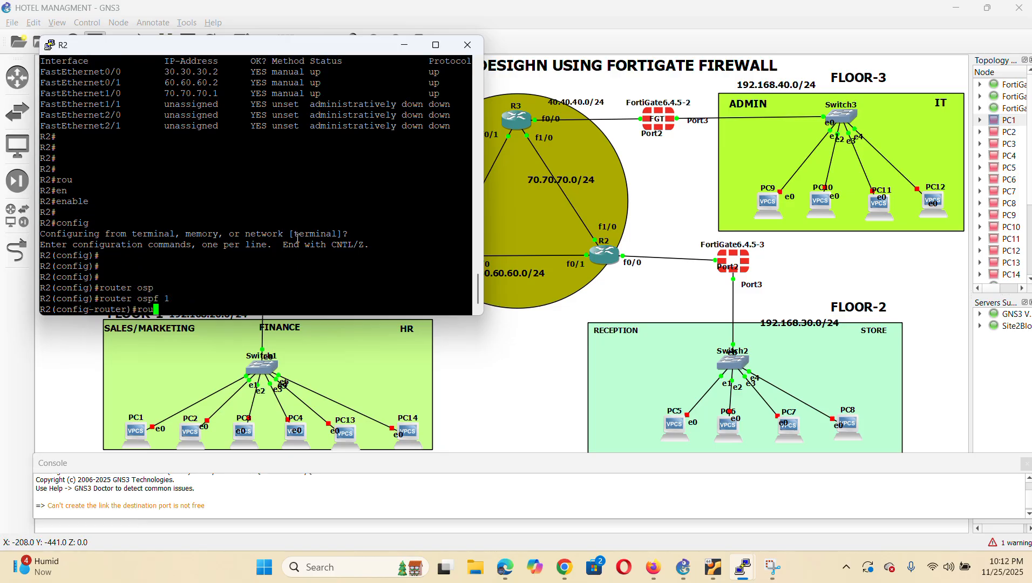
pyautogui.press('Tab')
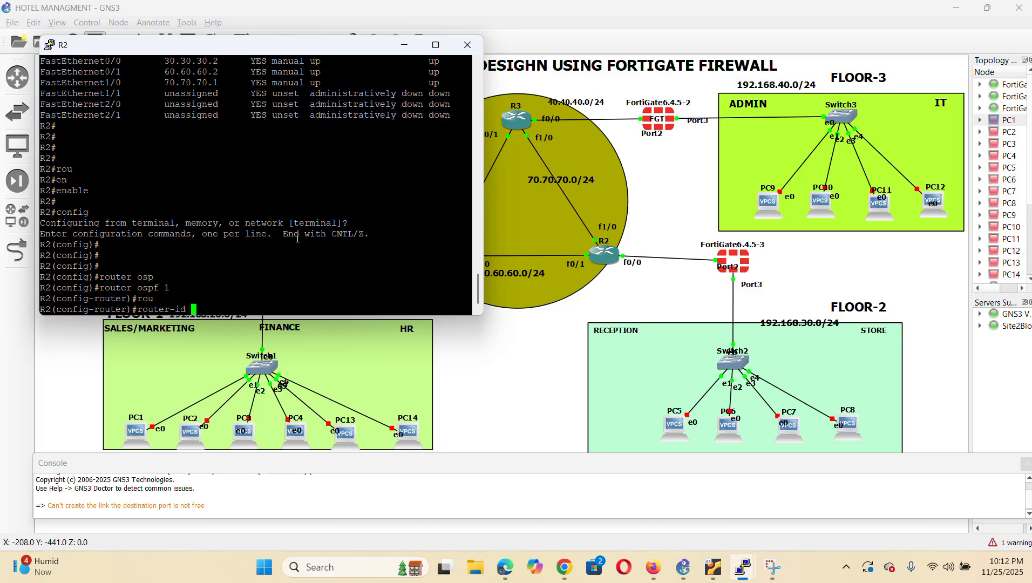
pyautogui.write('3.3.3.3')
pyautogui.press('Return')
pyautogui.press('Return')
# Advertise 60.60.60.0, 30.30.30.0 and 70.70.70.0 (0.0.0.255) in area 0, then end configuration
pyautogui.write('net')
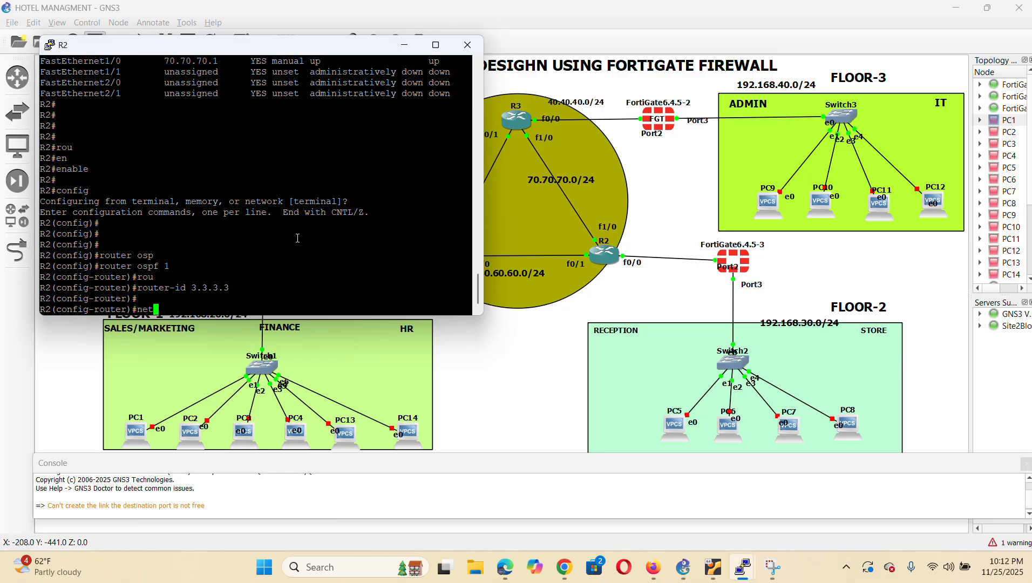
pyautogui.press('Tab')
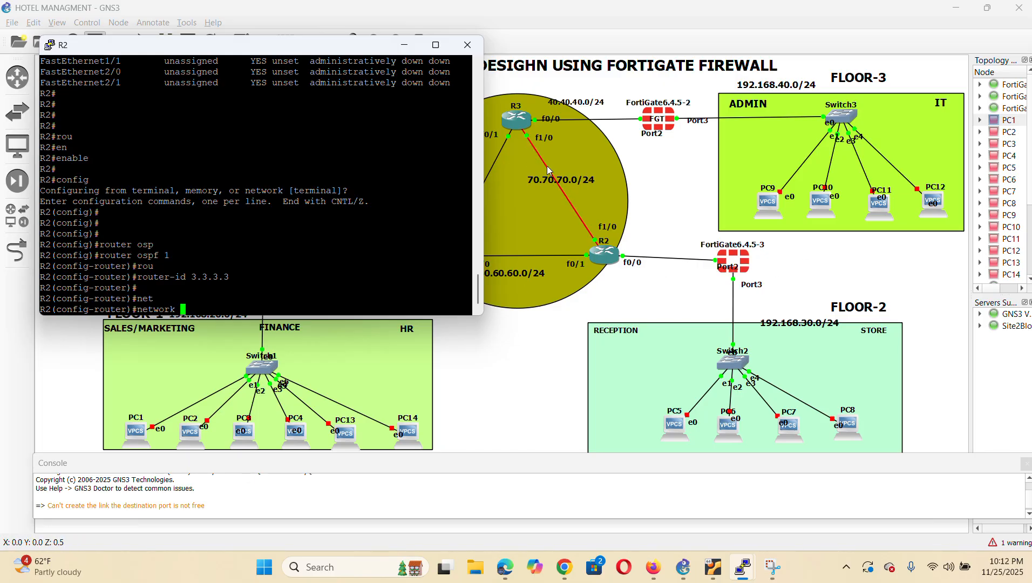
pyautogui.write('60.')
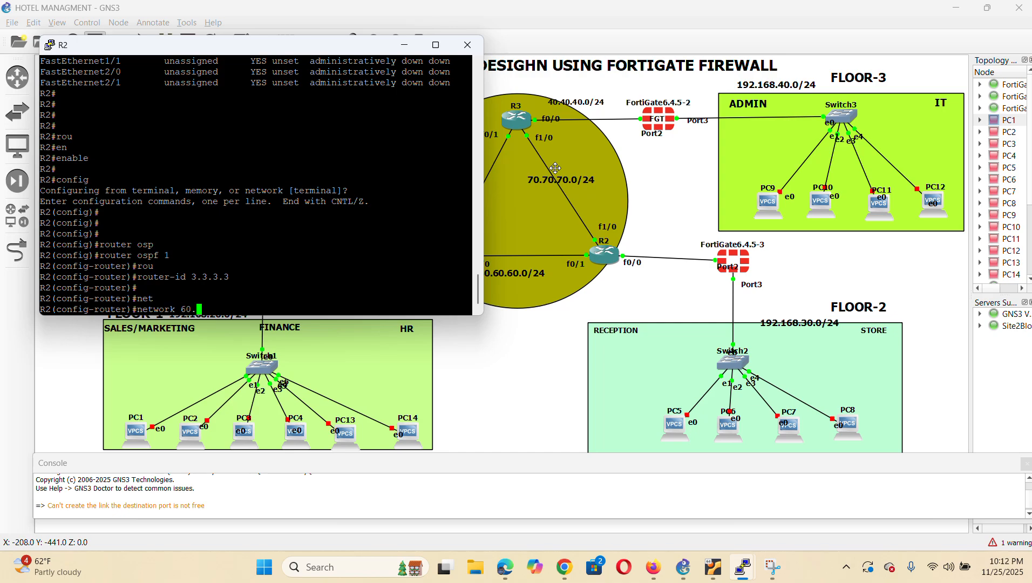
pyautogui.write('60.60.0 0.0.0.255 area 0')
pyautogui.press('Return')
pyautogui.write('net')
pyautogui.press('Tab')
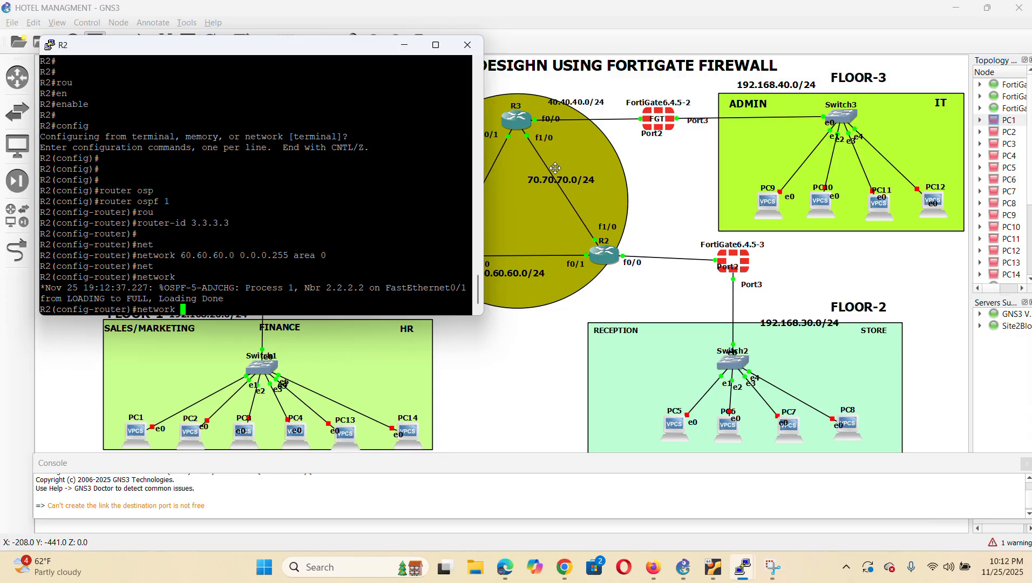
pyautogui.write('30.30.30.0 0.0.0.255 area 0')
pyautogui.press('Return')
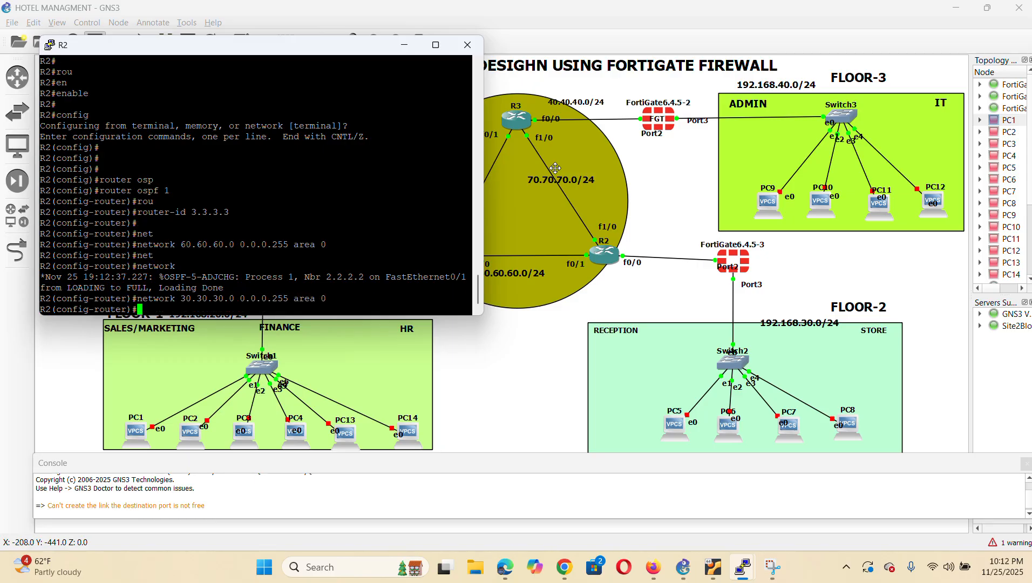
pyautogui.press('Return')
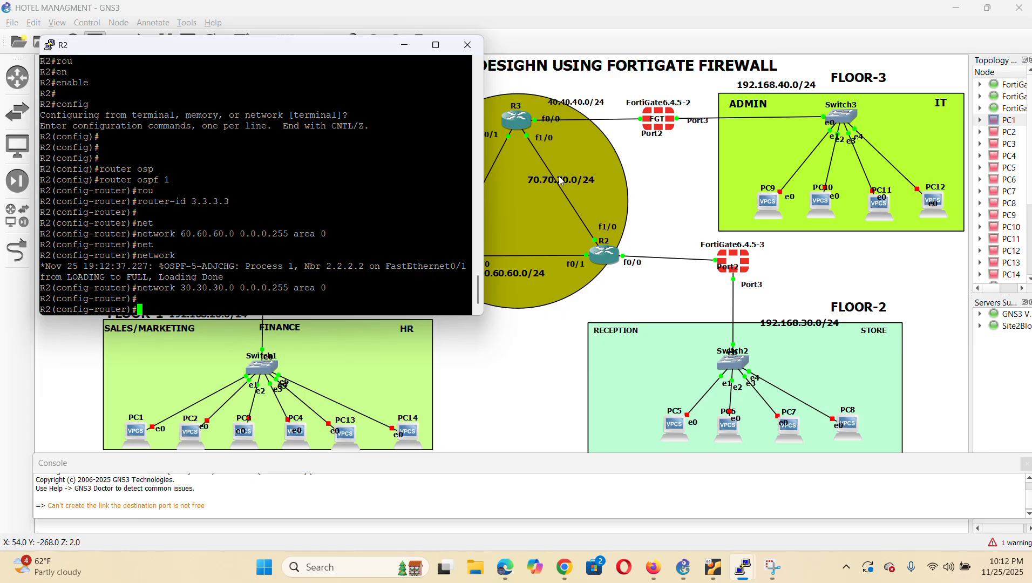
pyautogui.write('net')
pyautogui.press('Tab')
pyautogui.write('70')
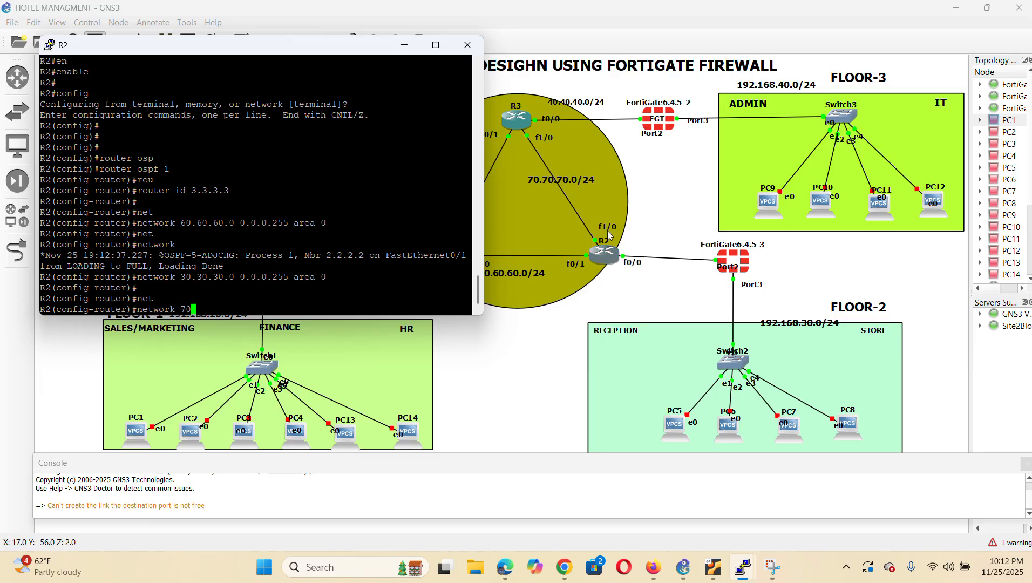
pyautogui.write('.70.70.0 0.0.0.255 area 0')
pyautogui.press('Return')
pyautogui.press('Return')
pyautogui.write('end')
pyautogui.press('Return')
pyautogui.press('Return')
pyautogui.press('Return')
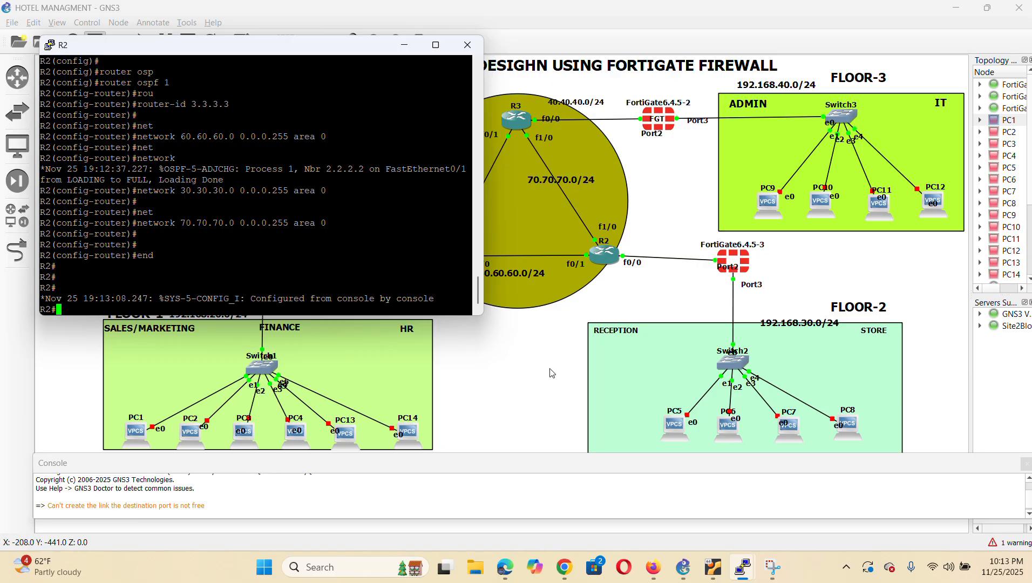
# Bring the GNS3 topology window back in front of the R2 console
pyautogui.click(528, 357)
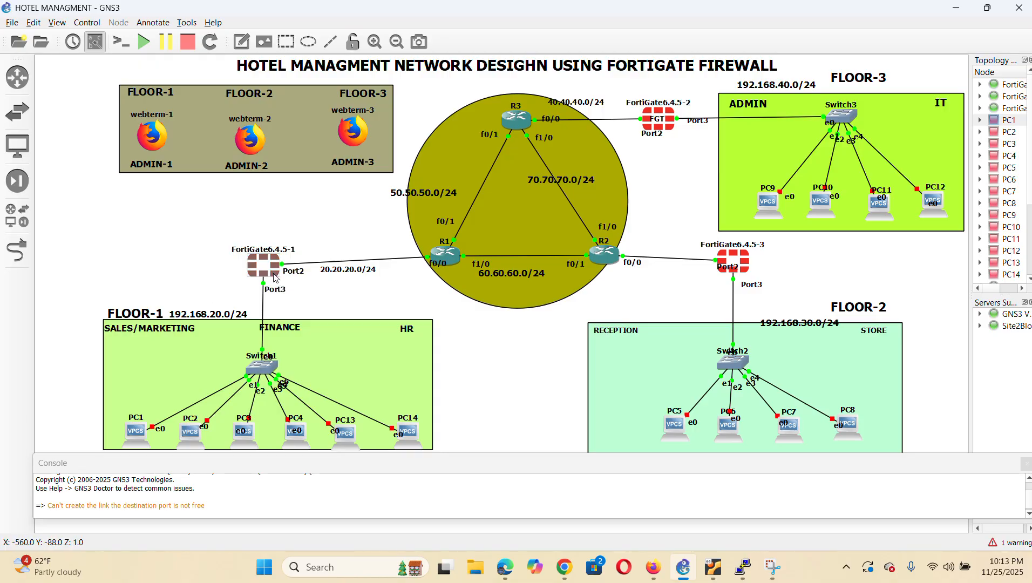
pyautogui.moveTo(274, 276)
# Open FortiGate6.4.5-1's console and log in as admin, setting a new password
pyautogui.rightClick(274, 272)
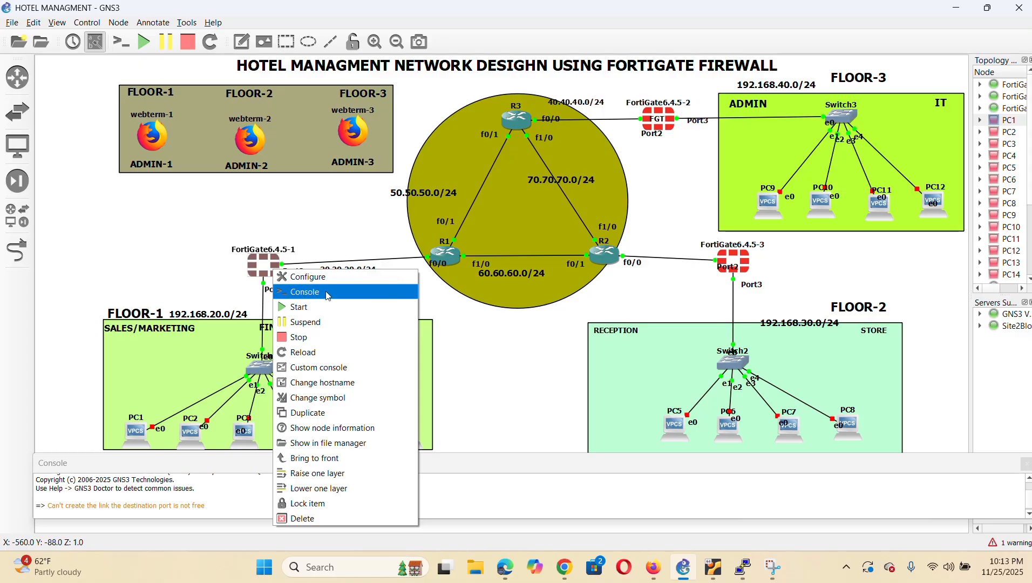
pyautogui.click(327, 294)
pyautogui.write('admin')
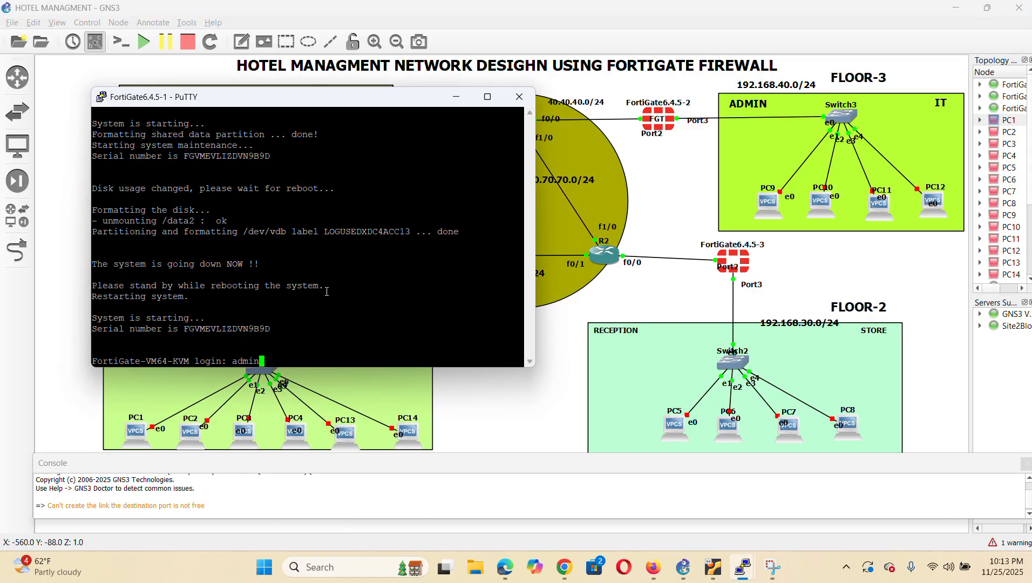
pyautogui.press('Return')
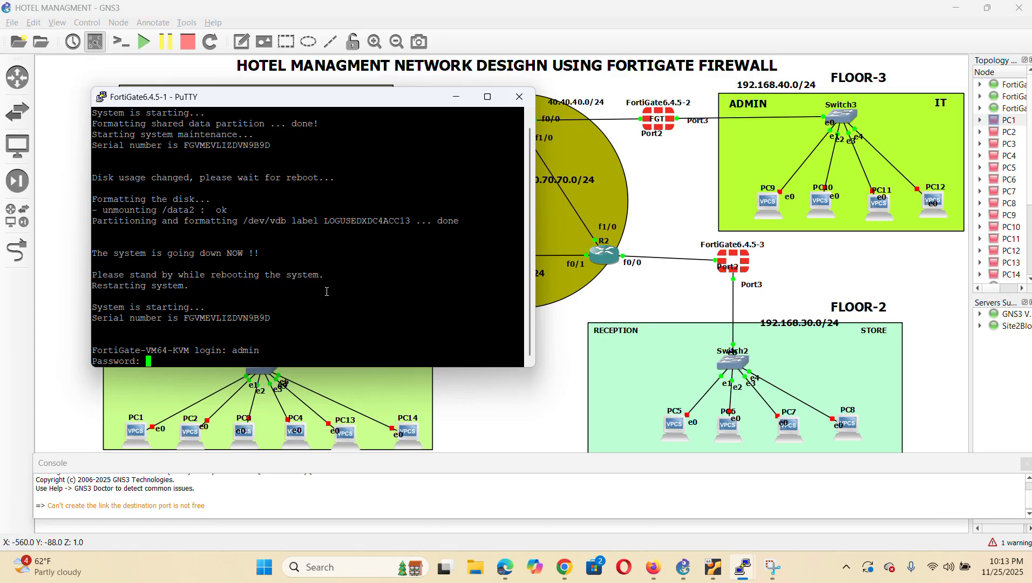
pyautogui.press('Return')
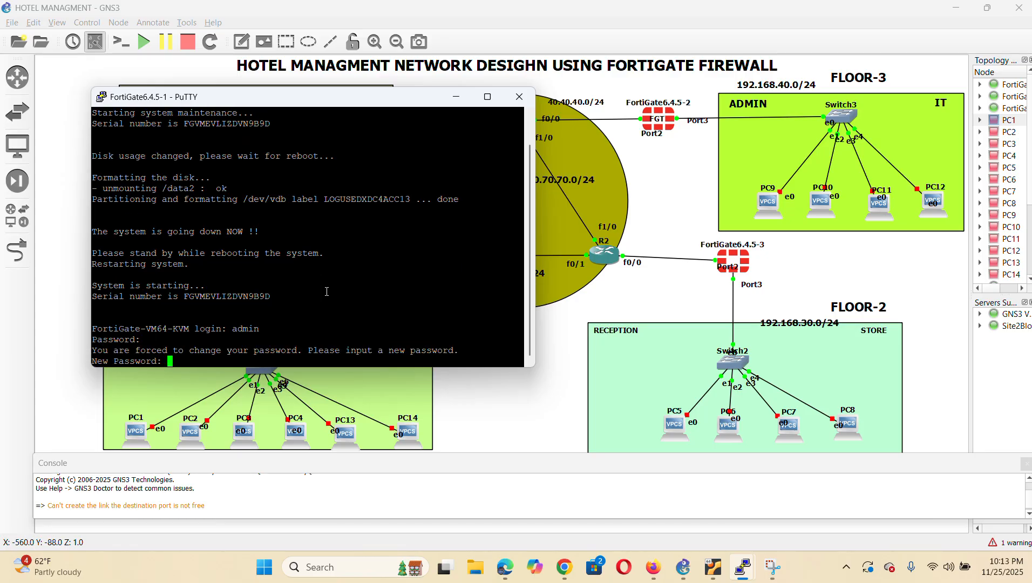
pyautogui.press('Return')
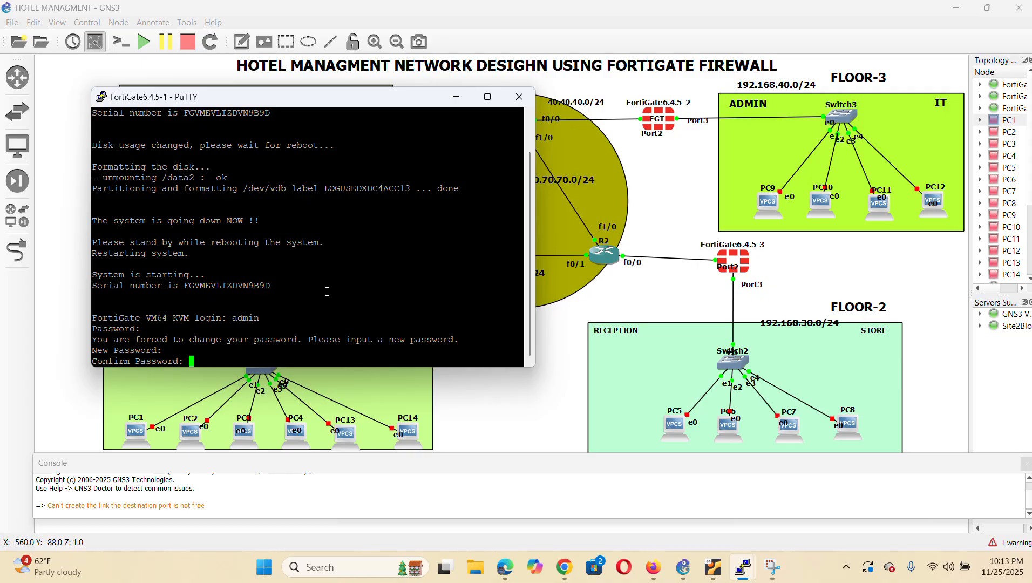
pyautogui.press('Return')
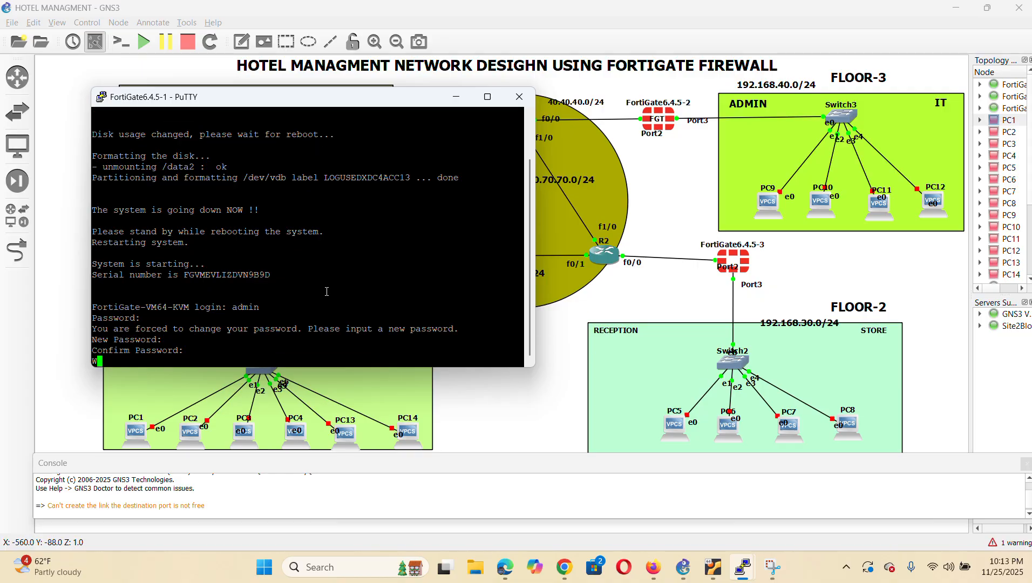
# Set the firewall hostname to FGT1 and enter config system interface
pyautogui.write('confi')
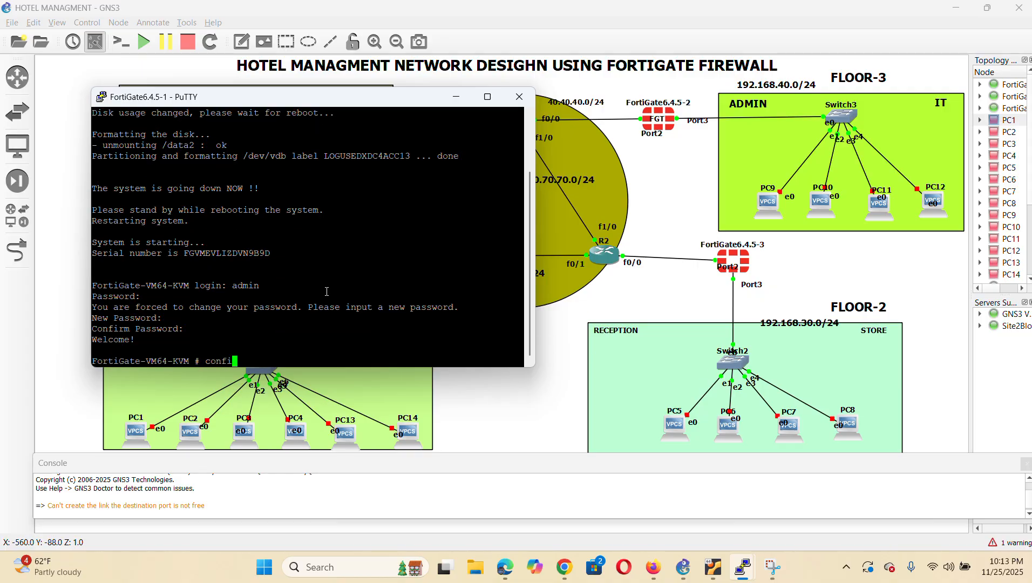
pyautogui.write('g system global')
pyautogui.press('Return')
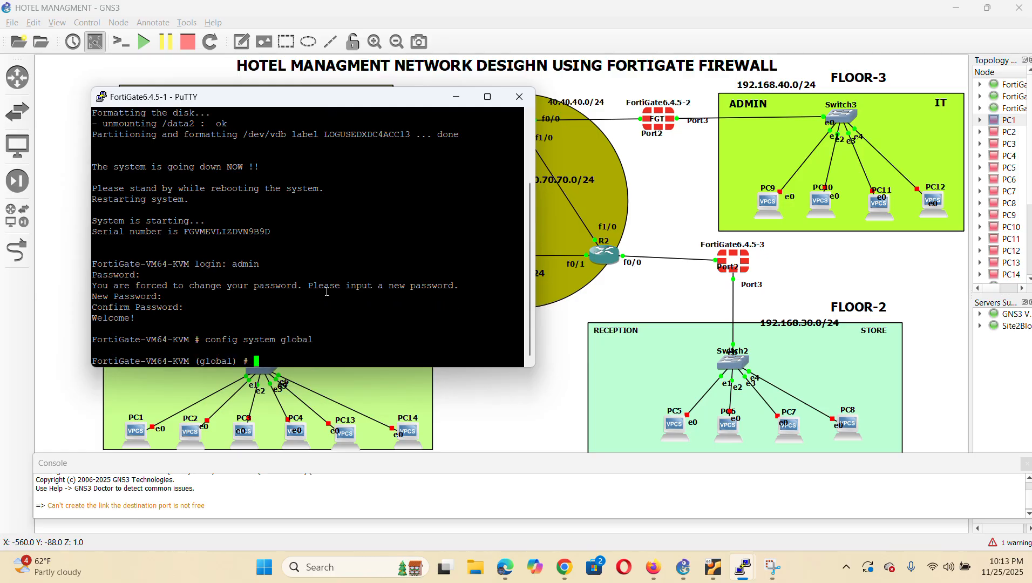
pyautogui.write('edit')
pyautogui.press('BackSpace')
pyautogui.press('BackSpace')
pyautogui.press('BackSpace')
pyautogui.press('BackSpace')
pyautogui.write('set h')
pyautogui.write('s')
pyautogui.press('Tab')
pyautogui.write('FGT1')
pyautogui.press('Return')
pyautogui.write('end')
pyautogui.press('Return')
pyautogui.press('Return')
pyautogui.press('Return')
pyautogui.write('config system interface')
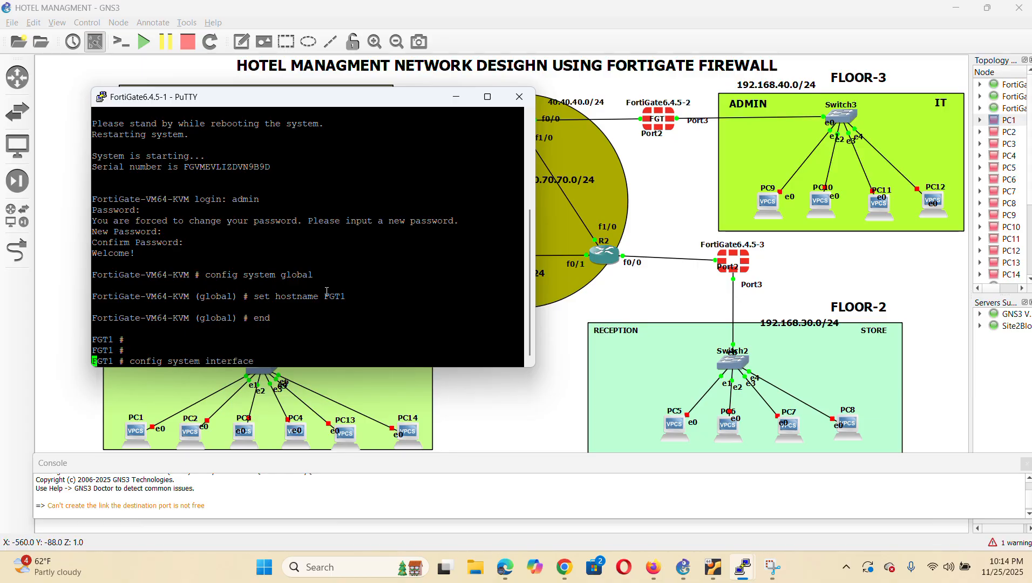
pyautogui.press('Return')
# Return to the topology and start a new link from webterm-1
pyautogui.click(407, 392)
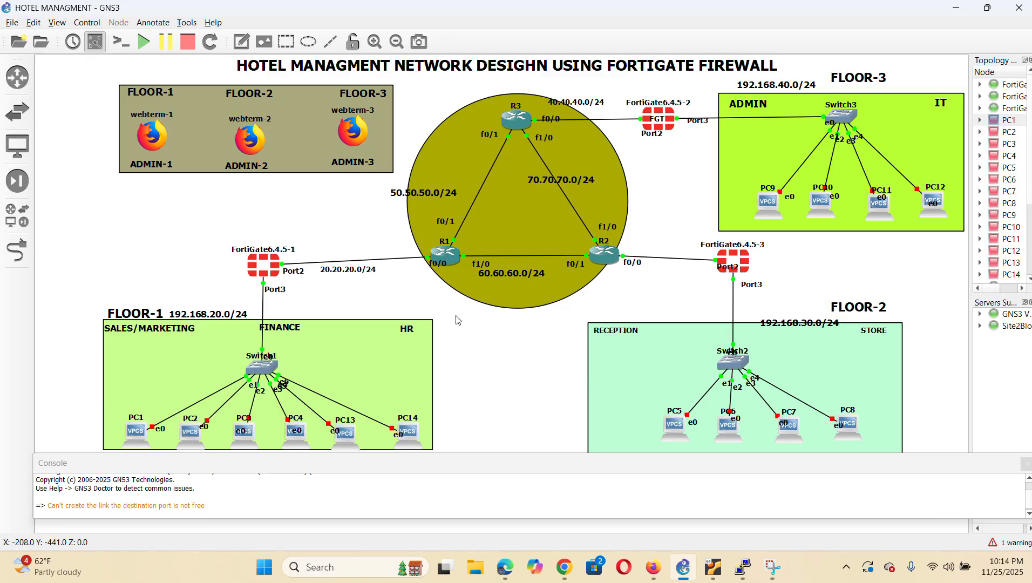
pyautogui.click(16, 251)
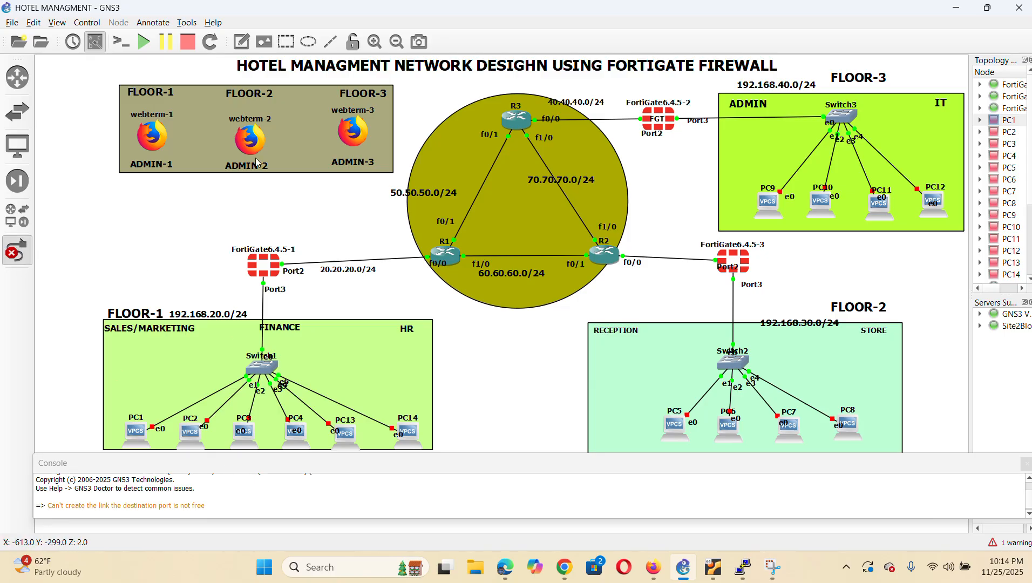
pyautogui.click(158, 139)
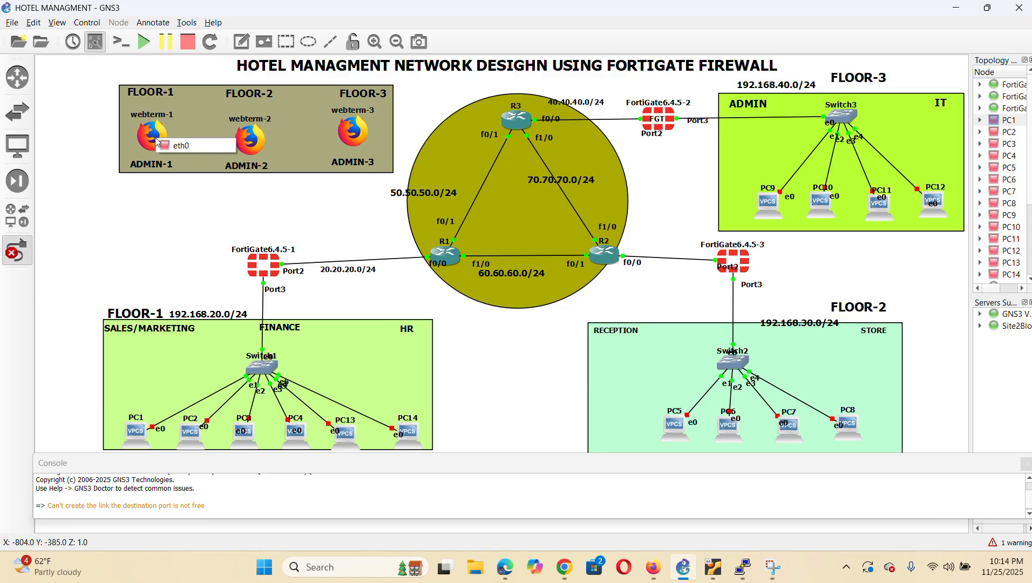
# Link webterm-1 eth0 to FortiGate6.4.5-1 Port1
pyautogui.click(187, 146)
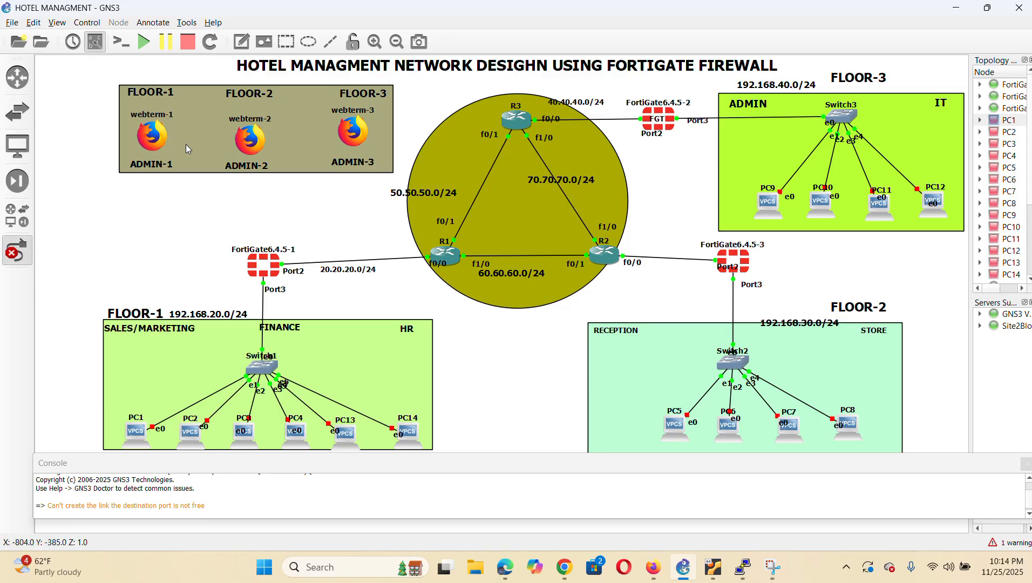
pyautogui.click(252, 264)
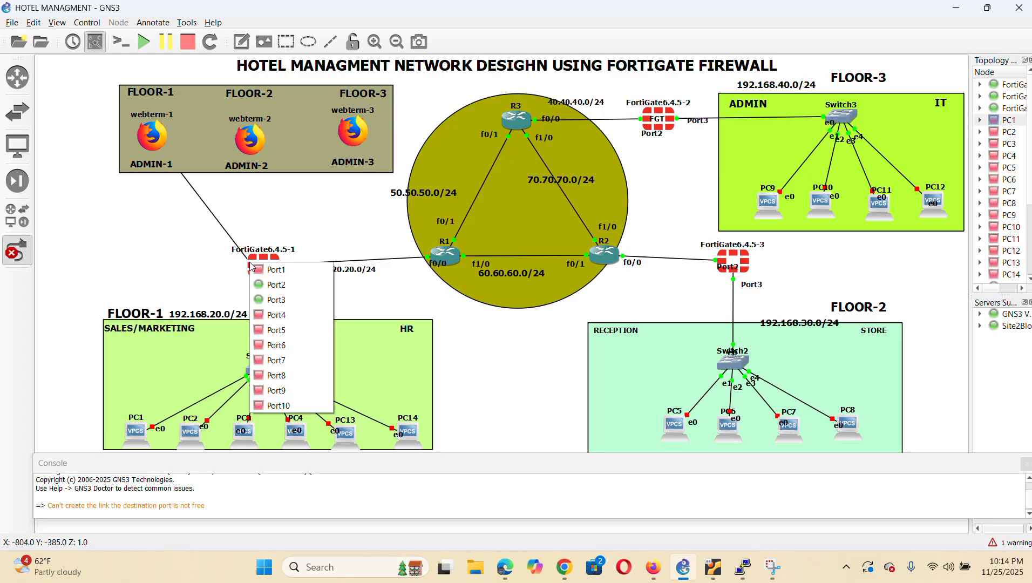
pyautogui.click(295, 270)
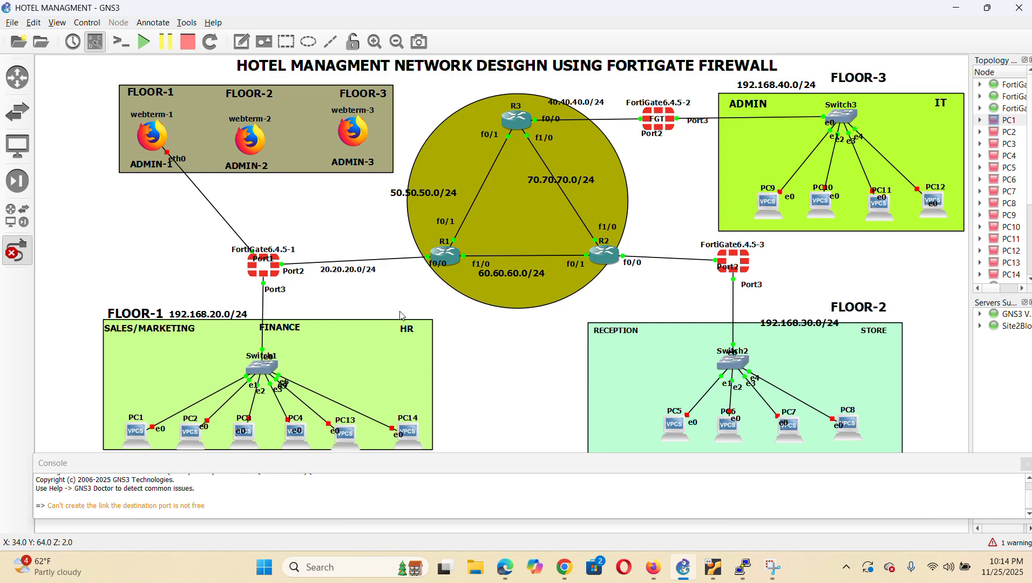
pyautogui.click(22, 251)
pyautogui.click(22, 251)
# Link webterm-2 eth0 to FortiGate6.4.5-3 Port1 and webterm-3 eth0 to FortiGate6.4.5-2 Port1
pyautogui.click(256, 149)
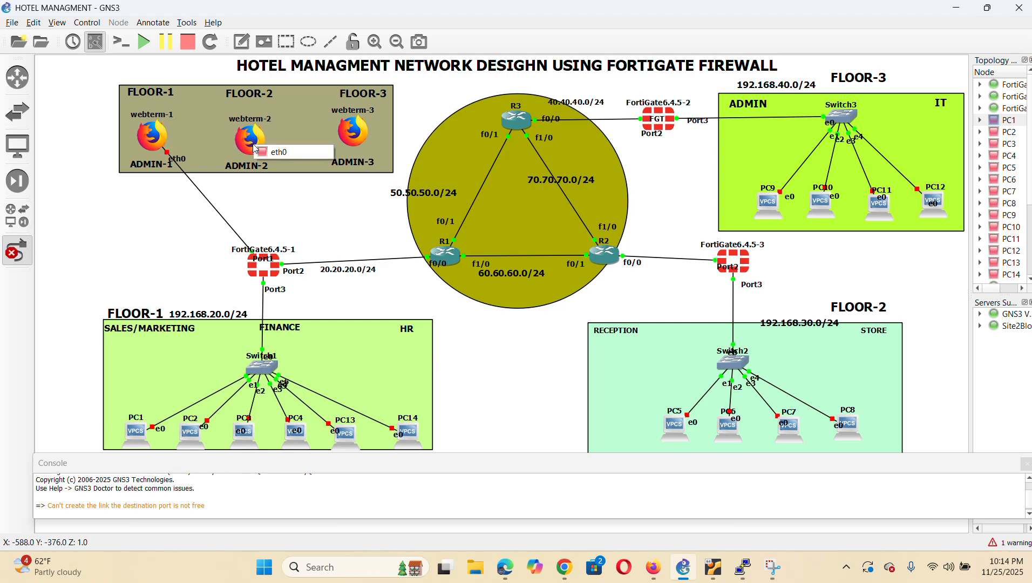
pyautogui.click(281, 151)
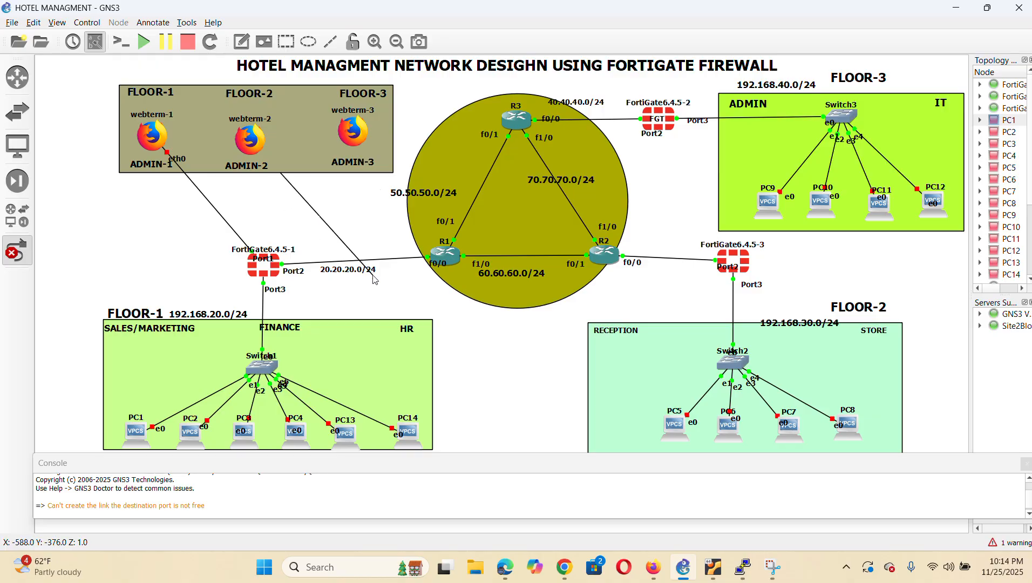
pyautogui.click(745, 255)
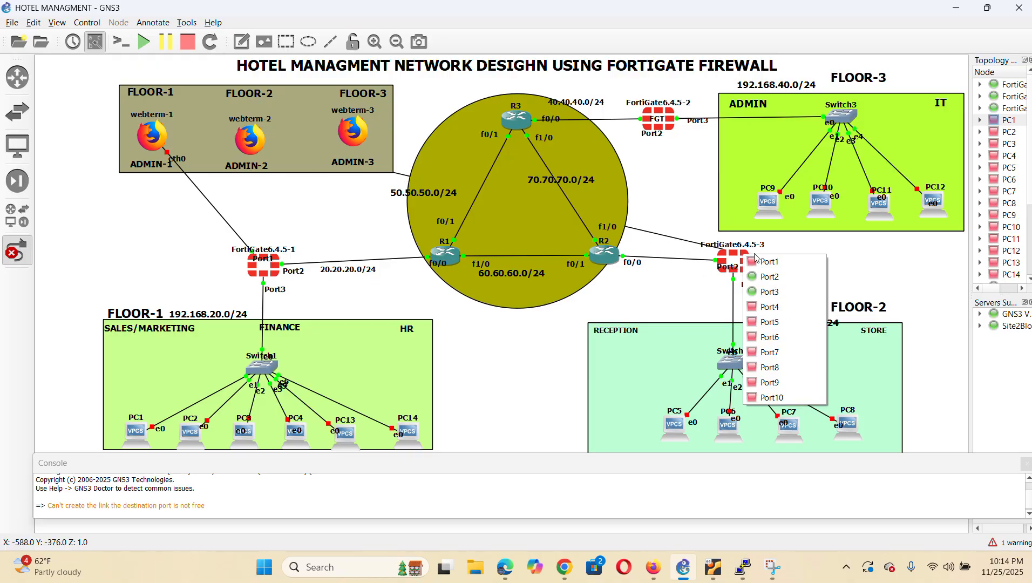
pyautogui.click(770, 262)
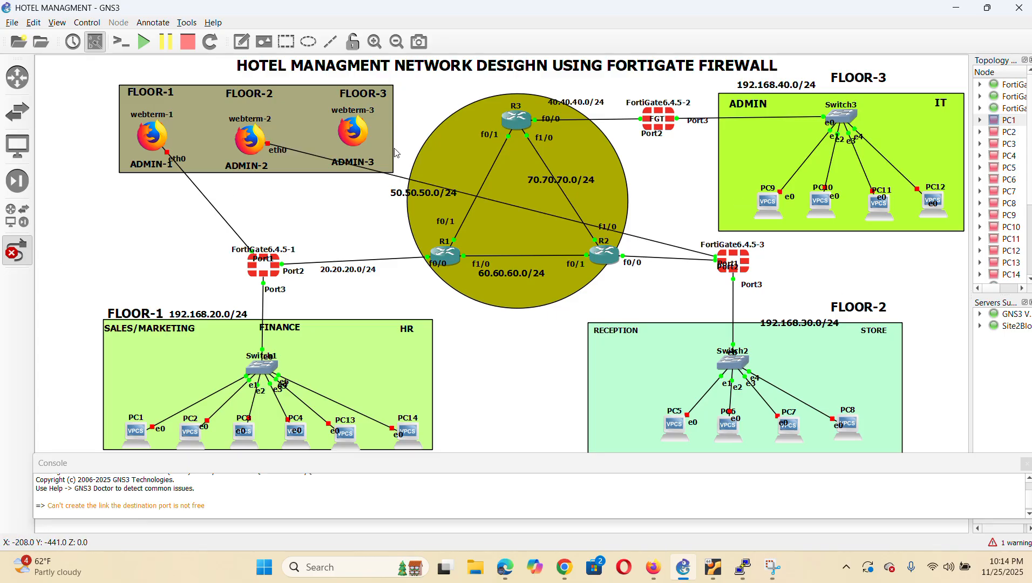
pyautogui.click(362, 136)
pyautogui.click(382, 140)
pyautogui.click(668, 124)
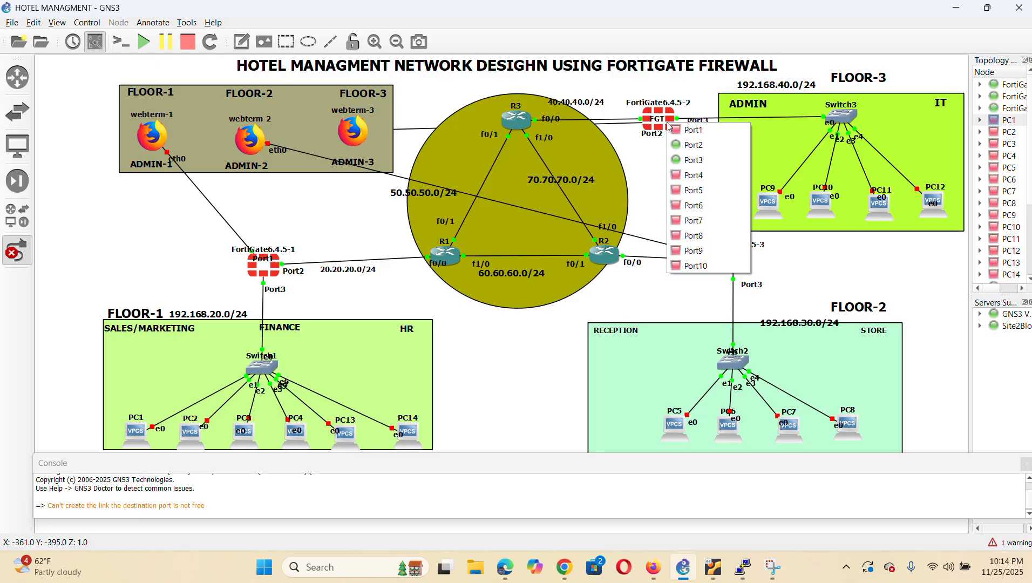
pyautogui.click(697, 131)
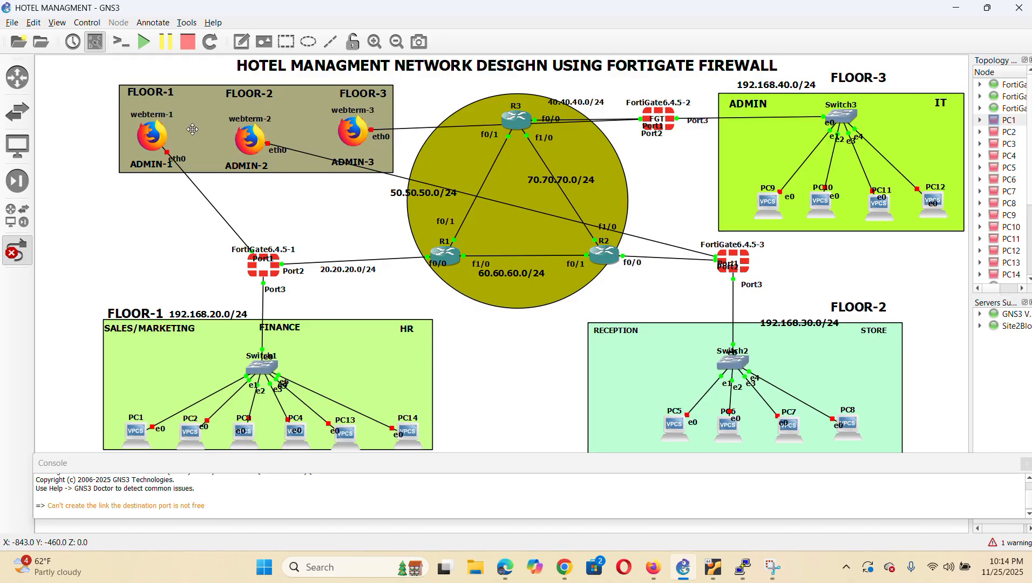
# Set the webterm-3 link's border style to Invisible
pyautogui.rightClick(411, 132)
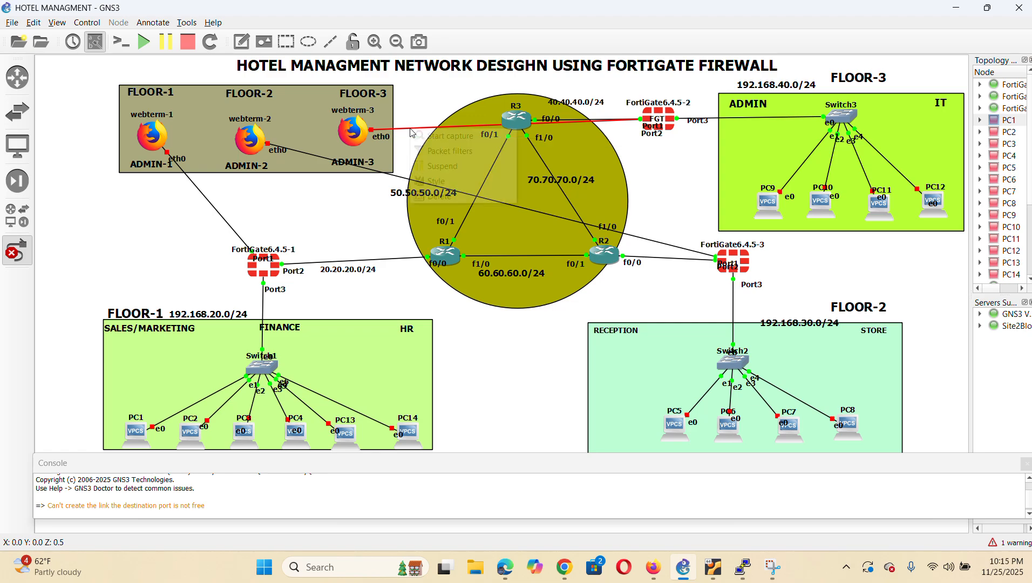
pyautogui.click(444, 181)
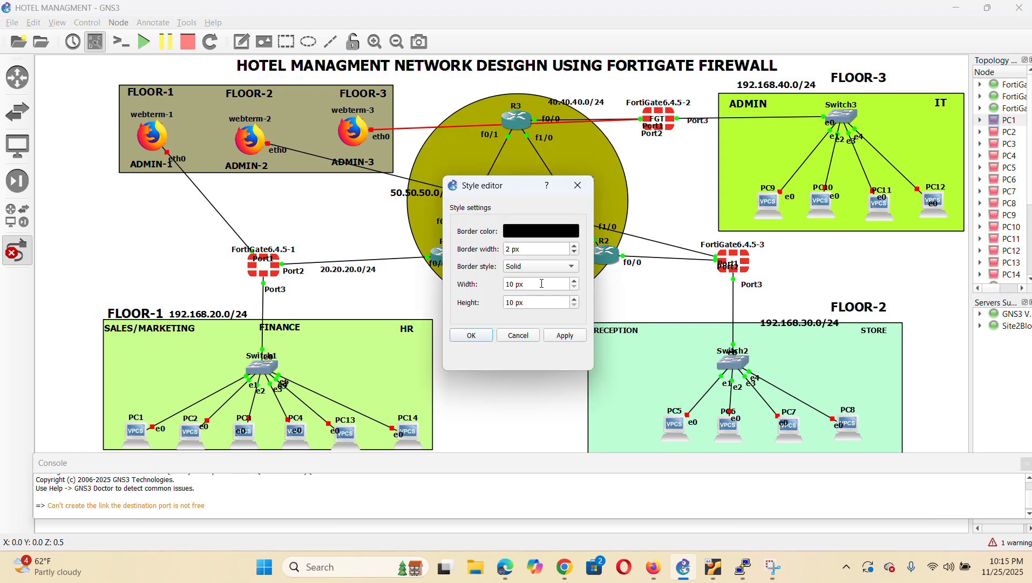
pyautogui.click(566, 271)
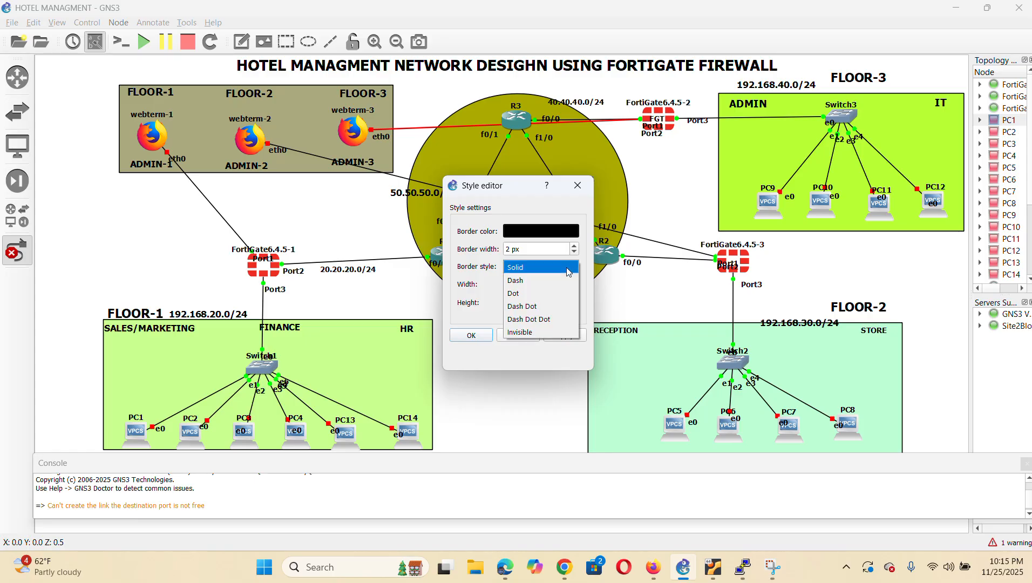
pyautogui.click(529, 333)
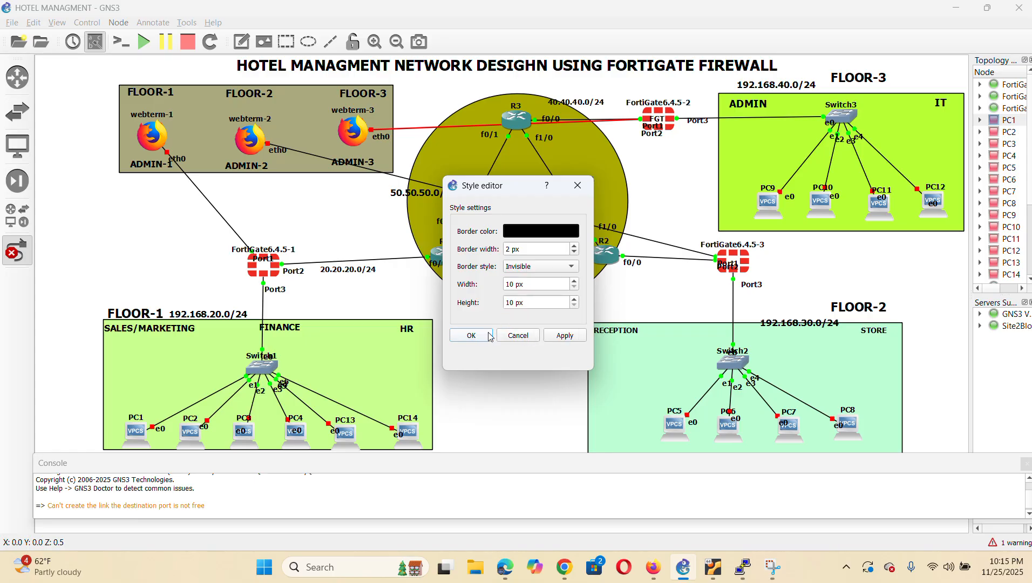
pyautogui.click(471, 336)
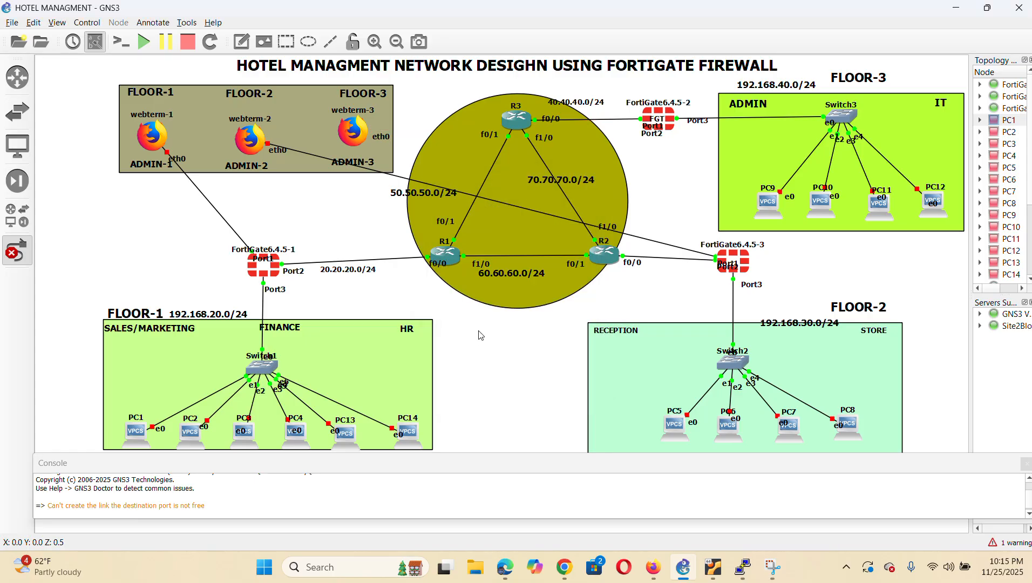
# Make the webterm-1 and webterm-2 links invisible the same way
pyautogui.rightClick(217, 214)
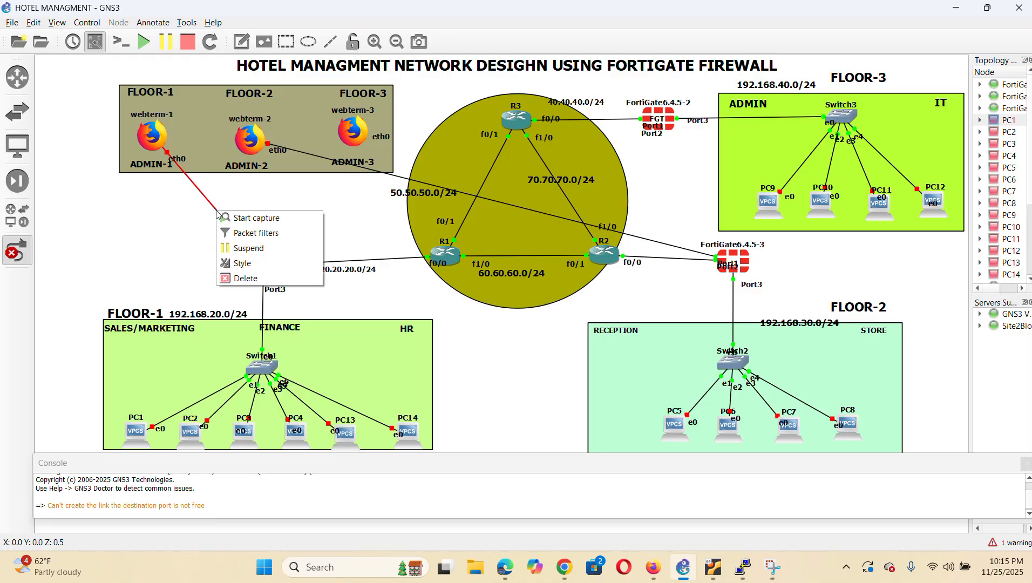
pyautogui.click(269, 263)
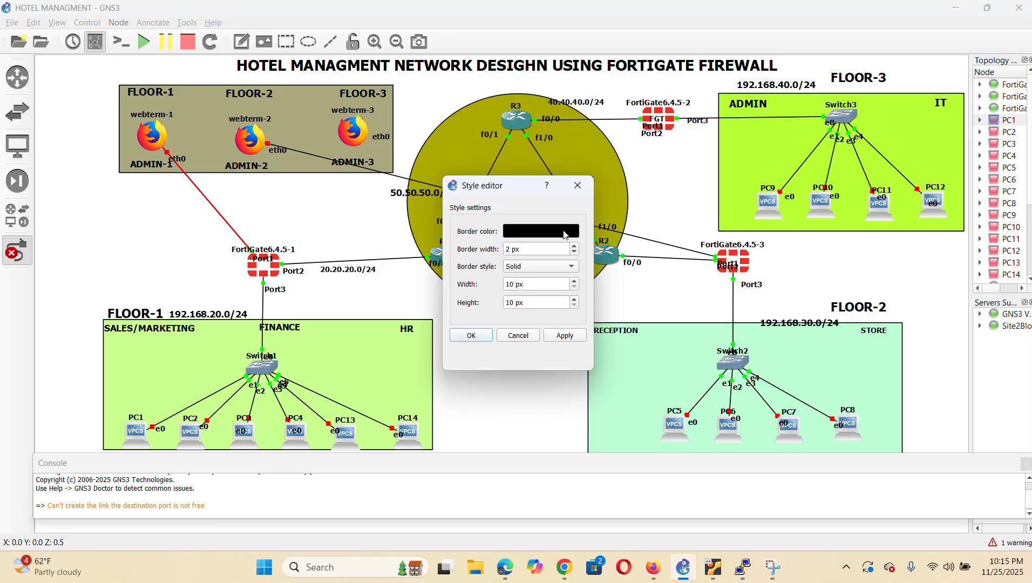
pyautogui.click(570, 268)
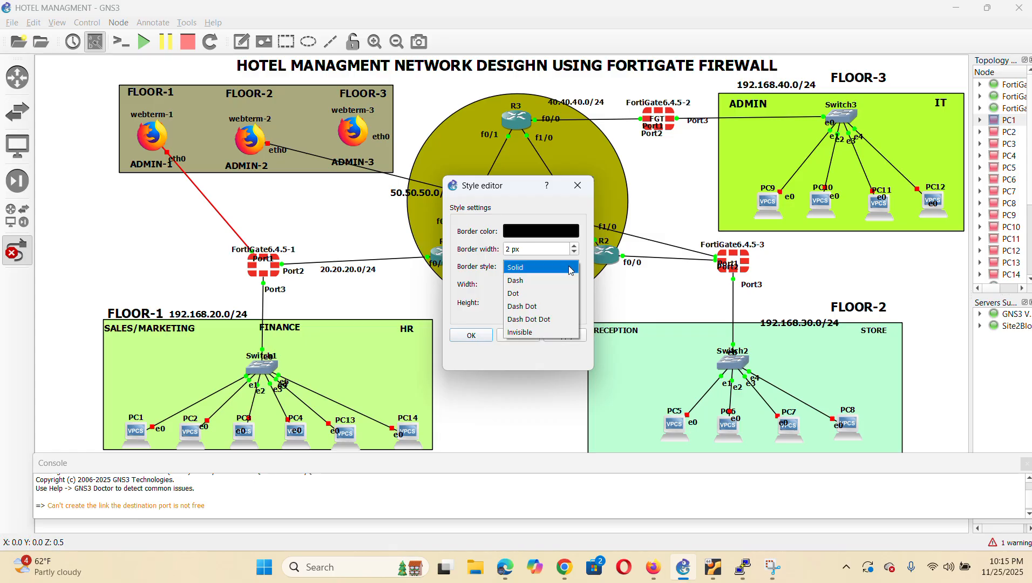
pyautogui.click(536, 330)
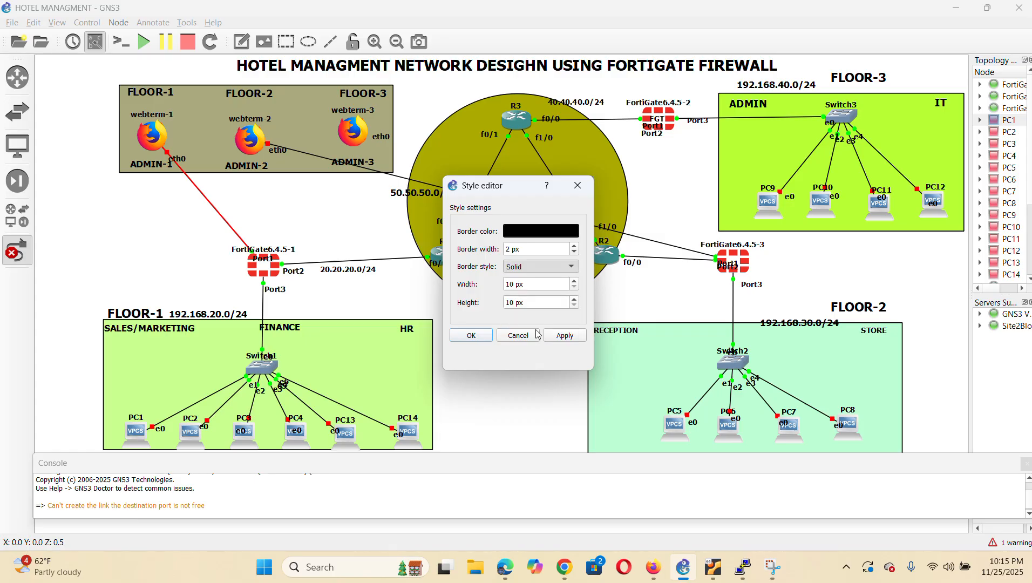
pyautogui.click(471, 335)
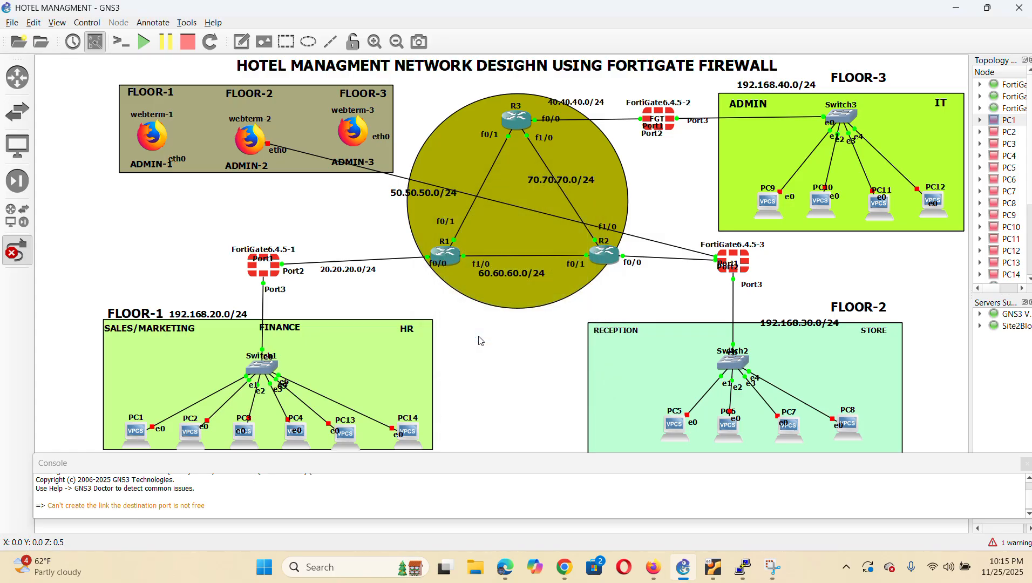
pyautogui.rightClick(395, 177)
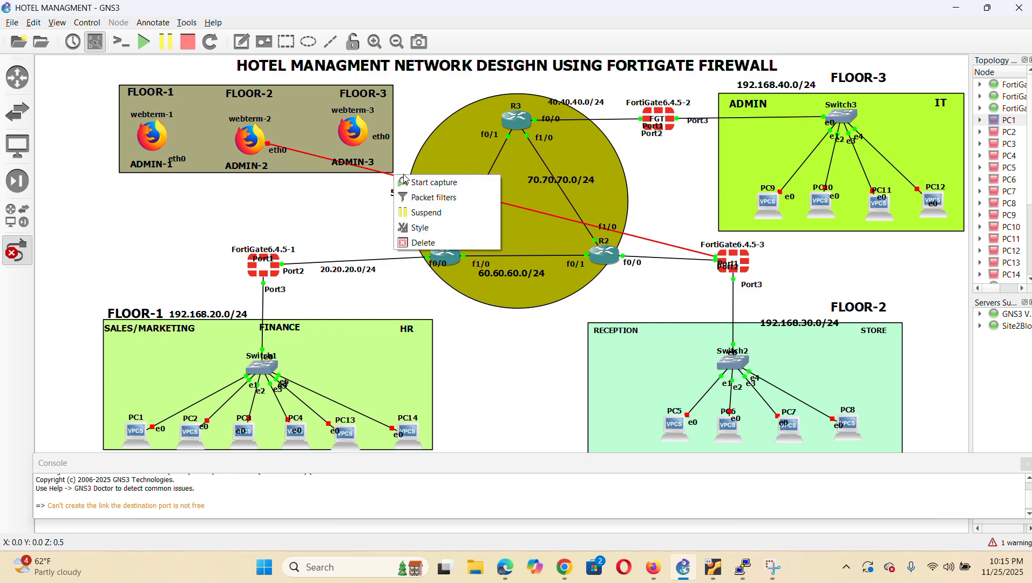
pyautogui.click(433, 228)
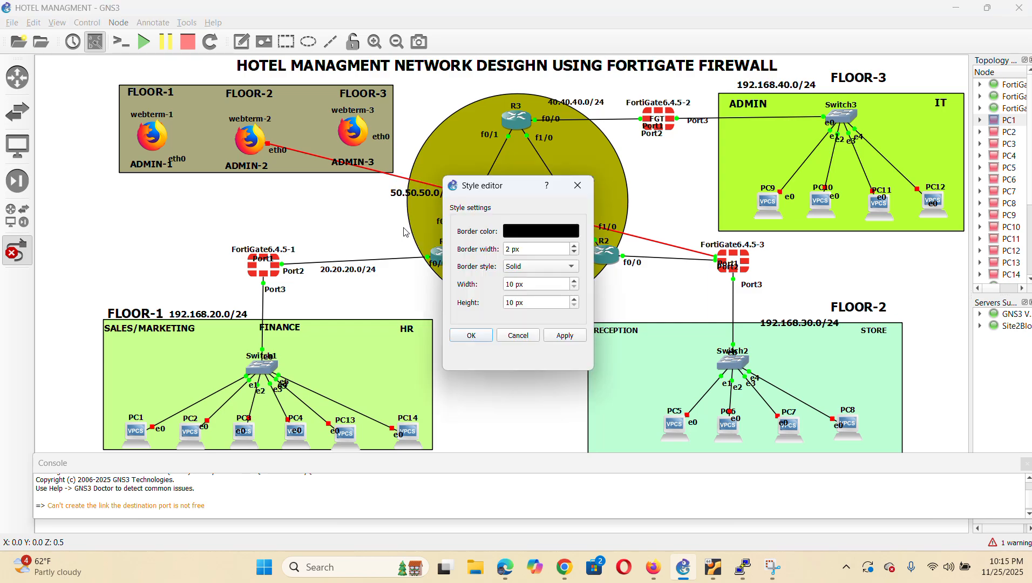
pyautogui.click(572, 269)
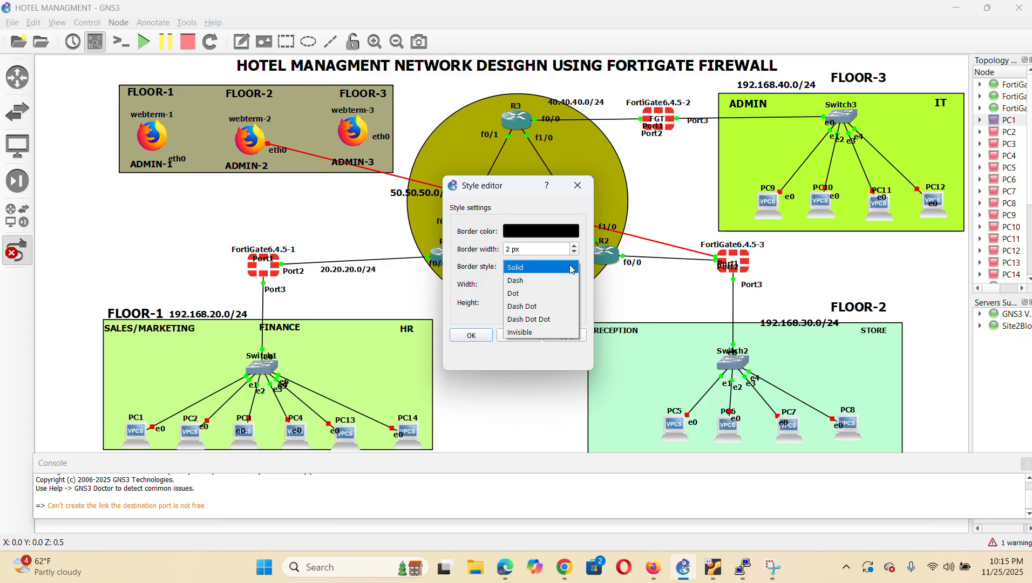
pyautogui.click(546, 334)
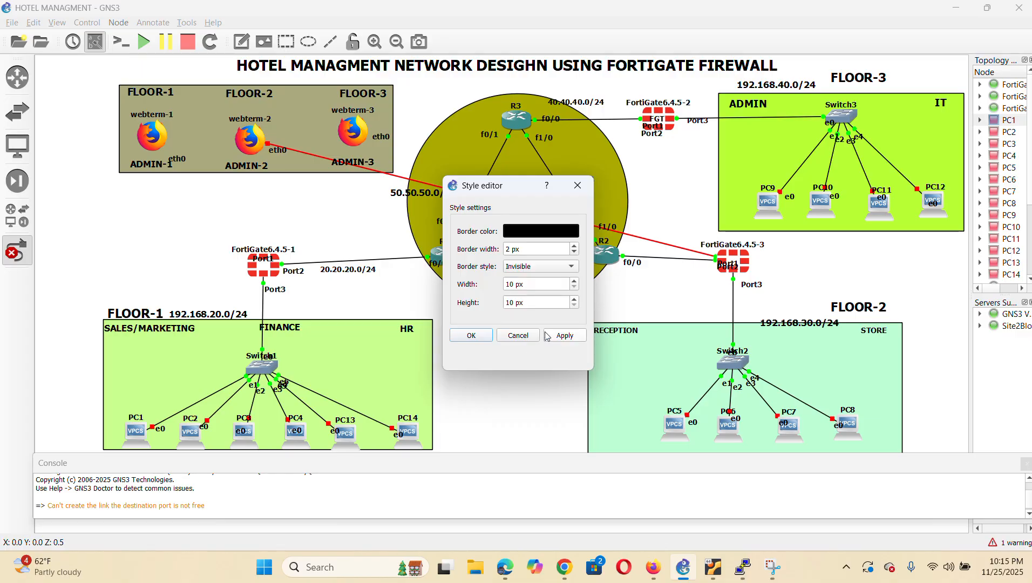
pyautogui.click(480, 335)
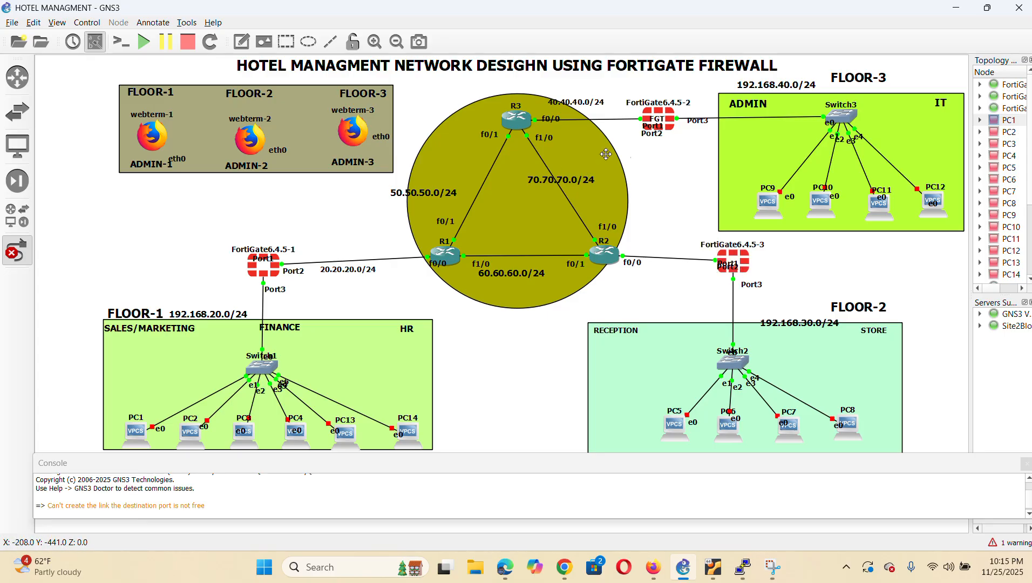
# Move FortiGate6.4.5-2's Port2 label beside the R3 link and open FortiGate6.4.5-1's console
pyautogui.moveTo(656, 137); pyautogui.dragTo(627, 122)
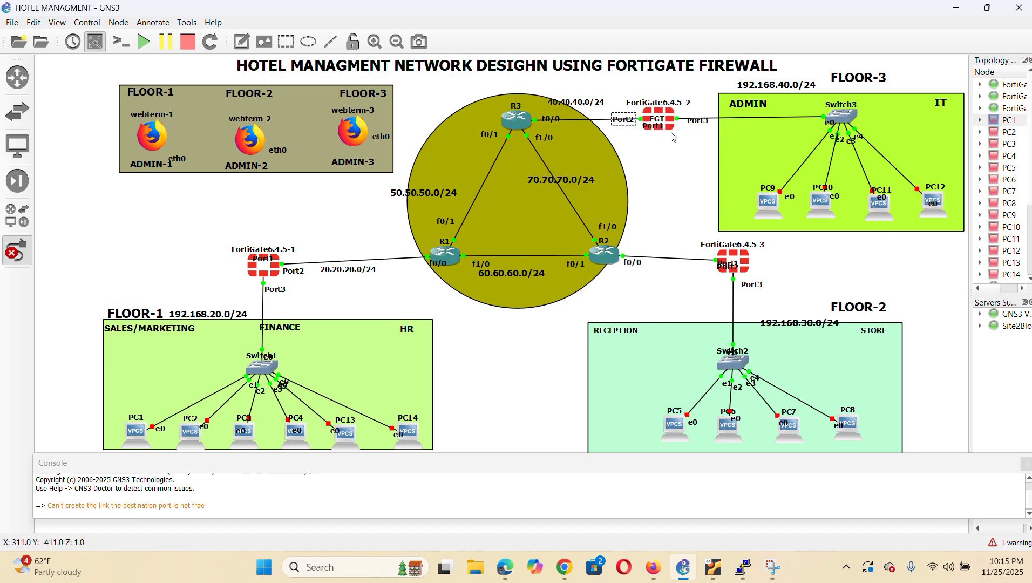
pyautogui.rightClick(275, 277)
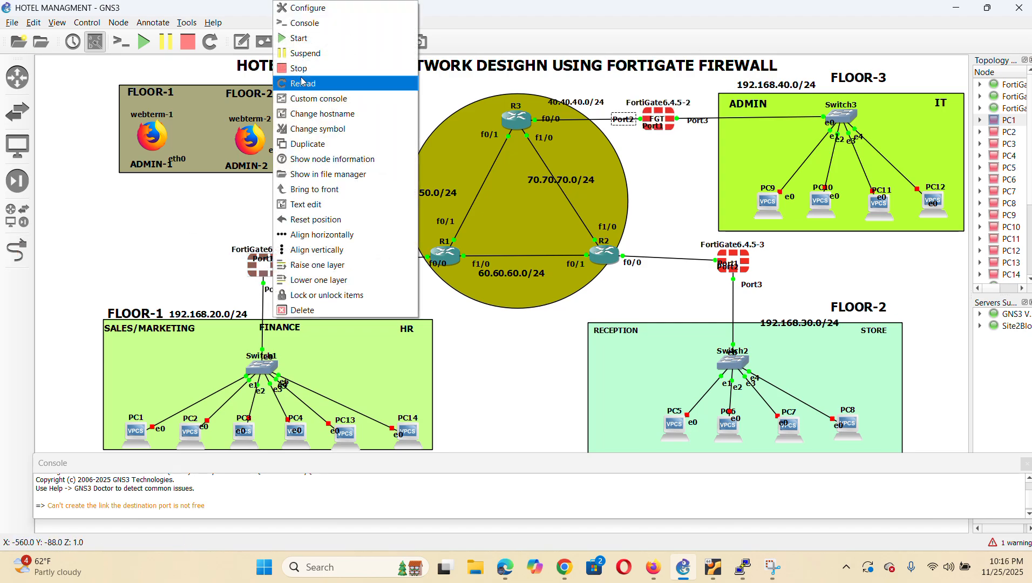
pyautogui.click(333, 30)
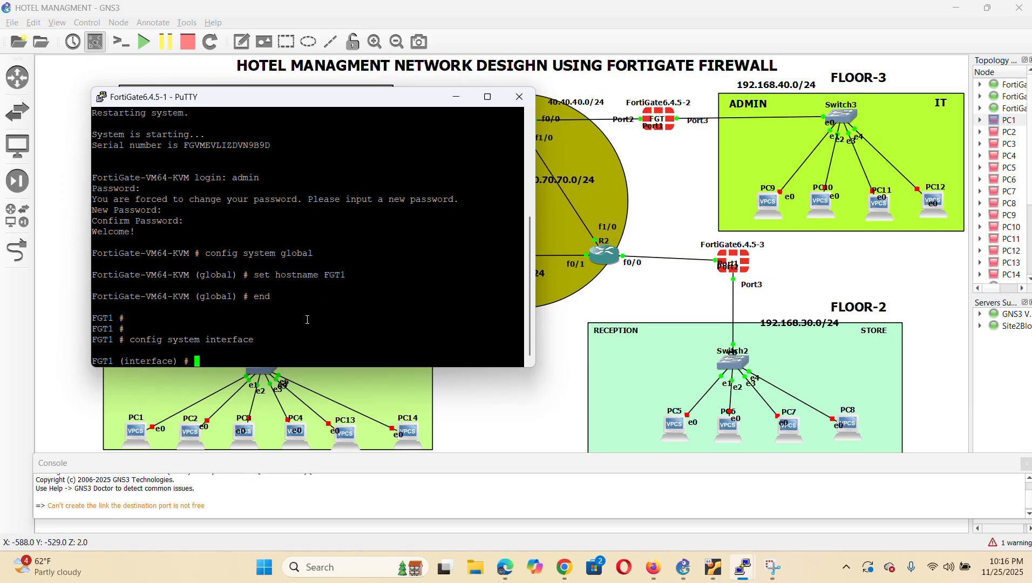
# Make port1 static at 192.168.1.99/24, allowing ping, HTTP and SSH
pyautogui.write('edit port1')
pyautogui.press('Return')
pyautogui.write('set mod')
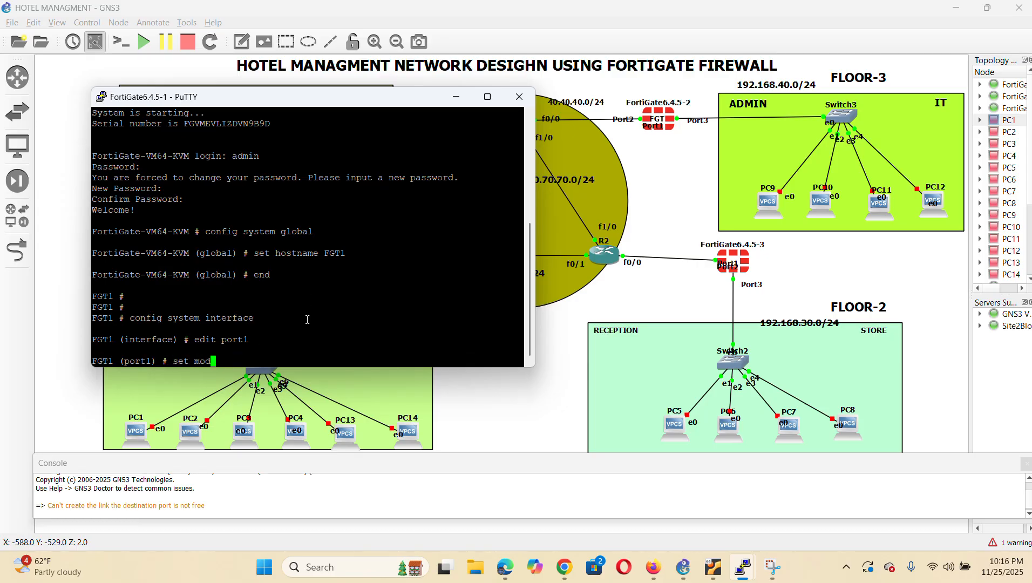
pyautogui.write('e static')
pyautogui.press('Return')
pyautogui.write('set ip')
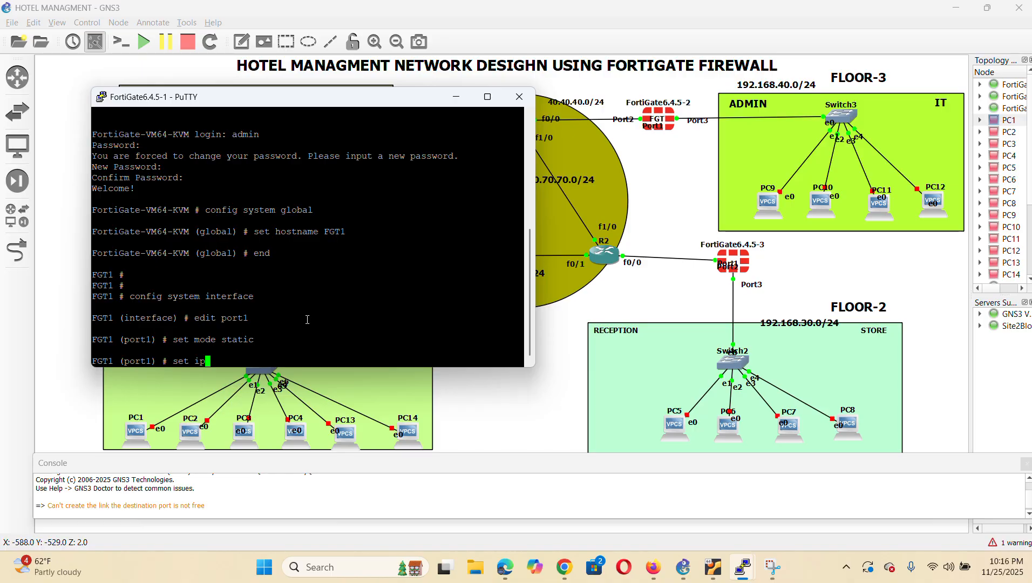
pyautogui.write(' 192.168.1.99/24')
pyautogui.press('Return')
pyautogui.write('set a')
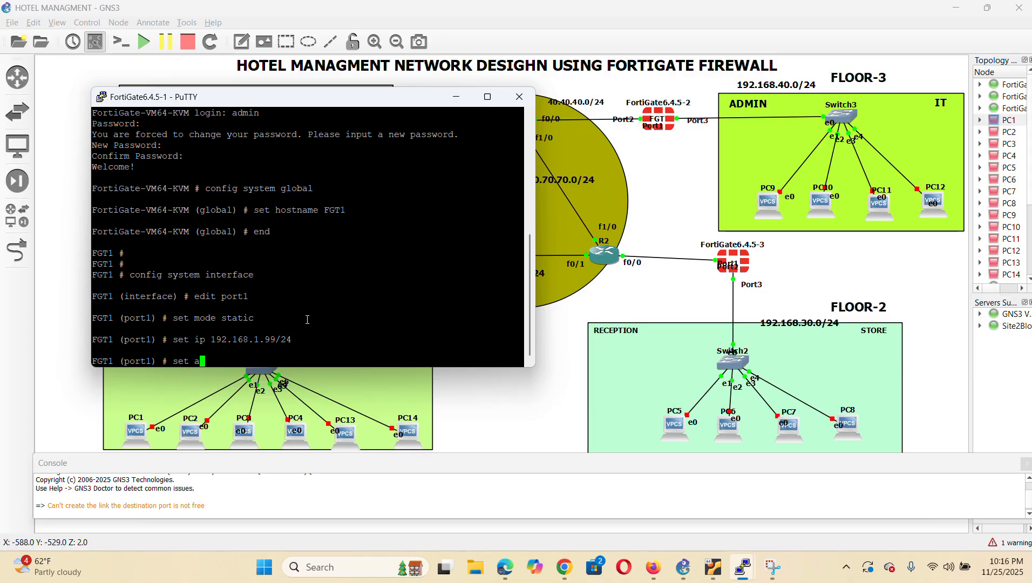
pyautogui.write('llowaccess ping http ssh')
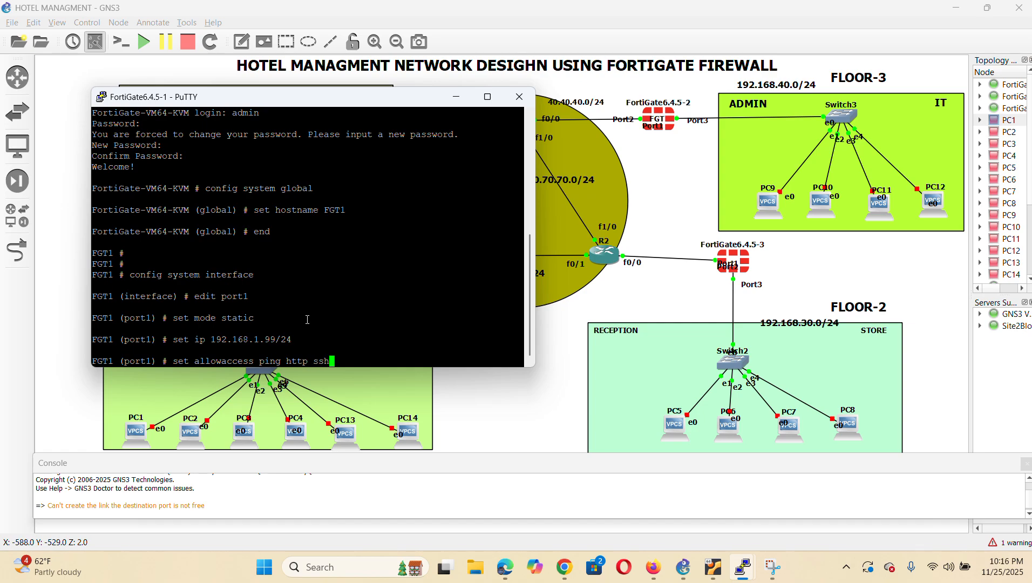
pyautogui.press('Return')
# Give port1 the LAN role and alias WAN1, then end
pyautogui.write('set')
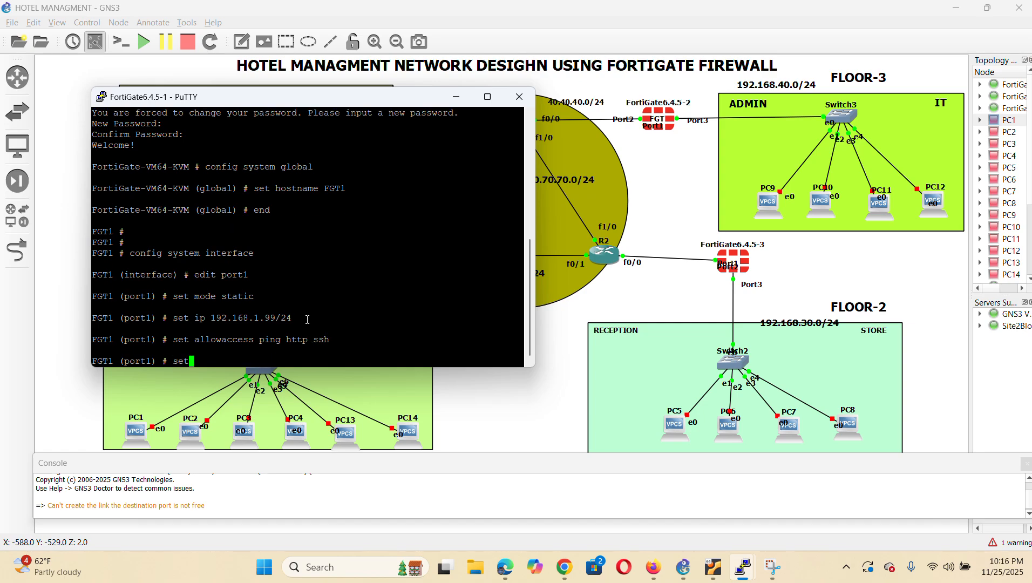
pyautogui.write(' role lan')
pyautogui.press('Return')
pyautogui.write('set alias ')
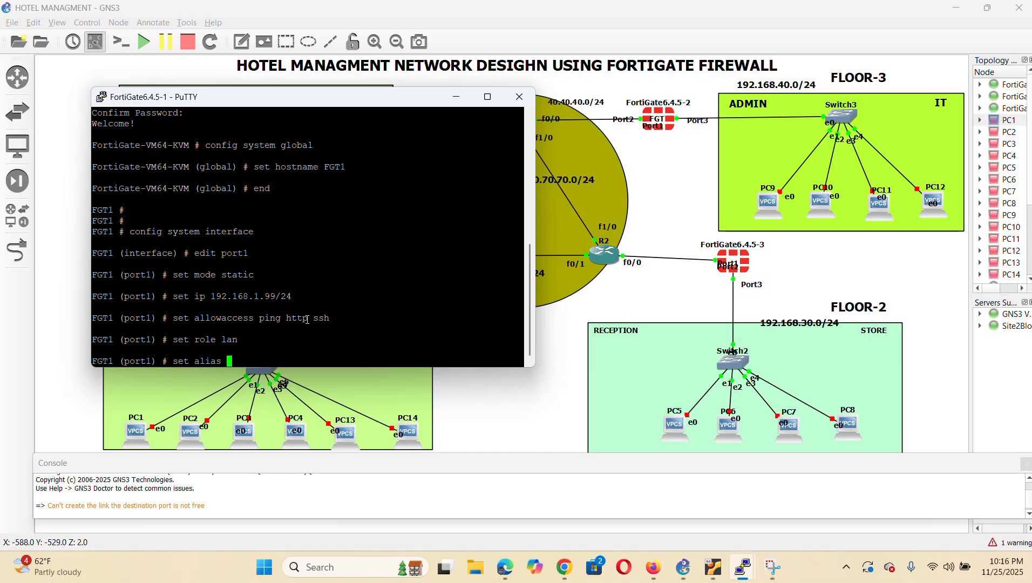
pyautogui.write('WAN1')
pyautogui.press('Home')
pyautogui.press('Return')
pyautogui.write('end')
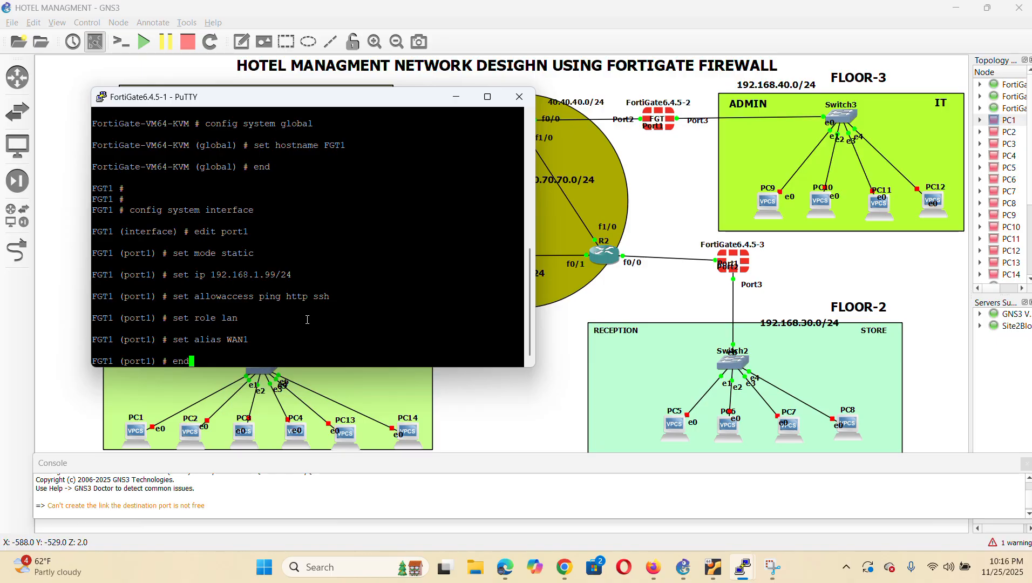
pyautogui.press('Return')
pyautogui.press('Return')
pyautogui.press('Return')
pyautogui.press('Return')
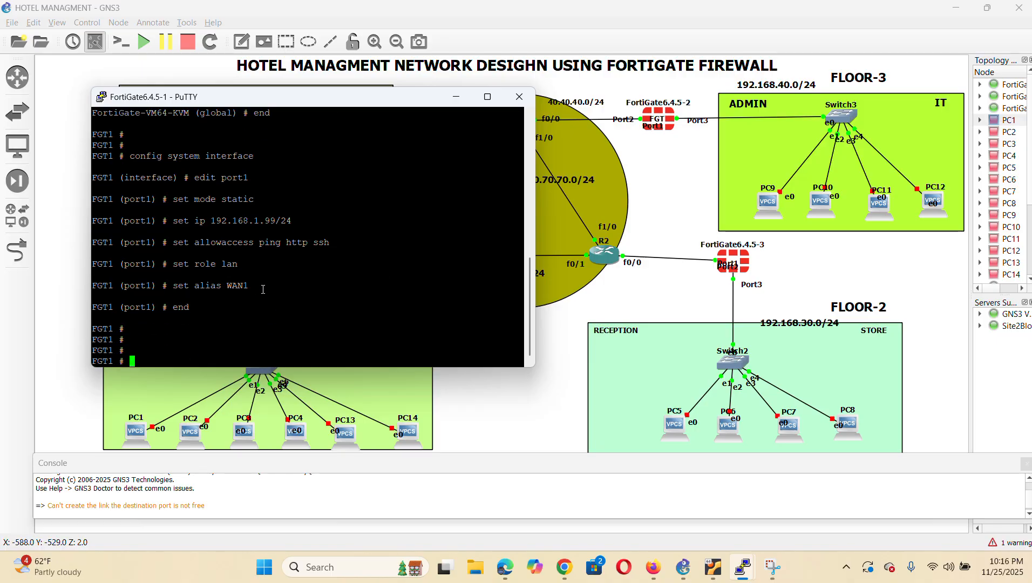
# Edit webterm-1's interfaces file in GNS3 and remove the # before the static auto eth0 line
pyautogui.click(529, 418)
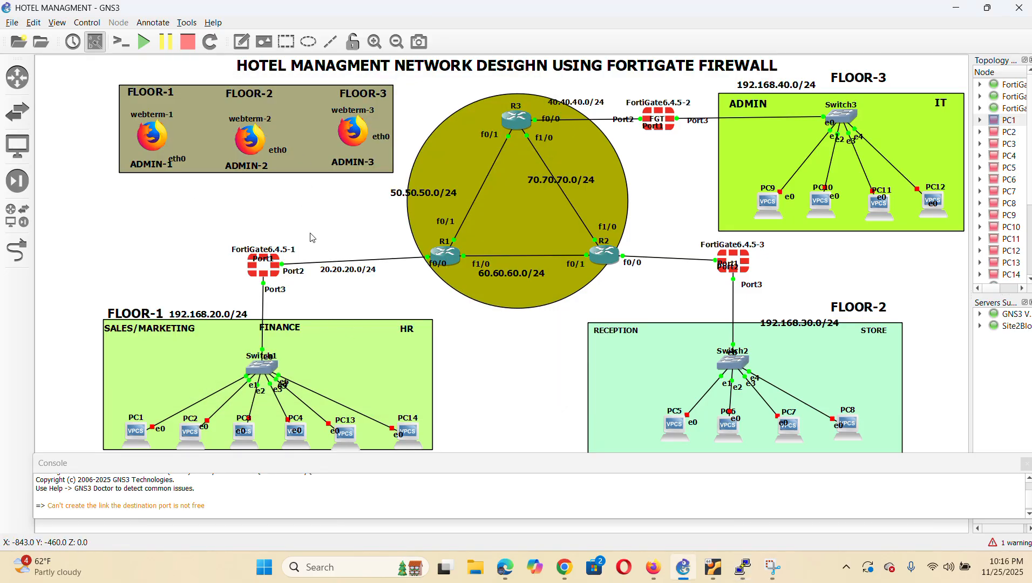
pyautogui.rightClick(154, 146)
pyautogui.click(140, 164)
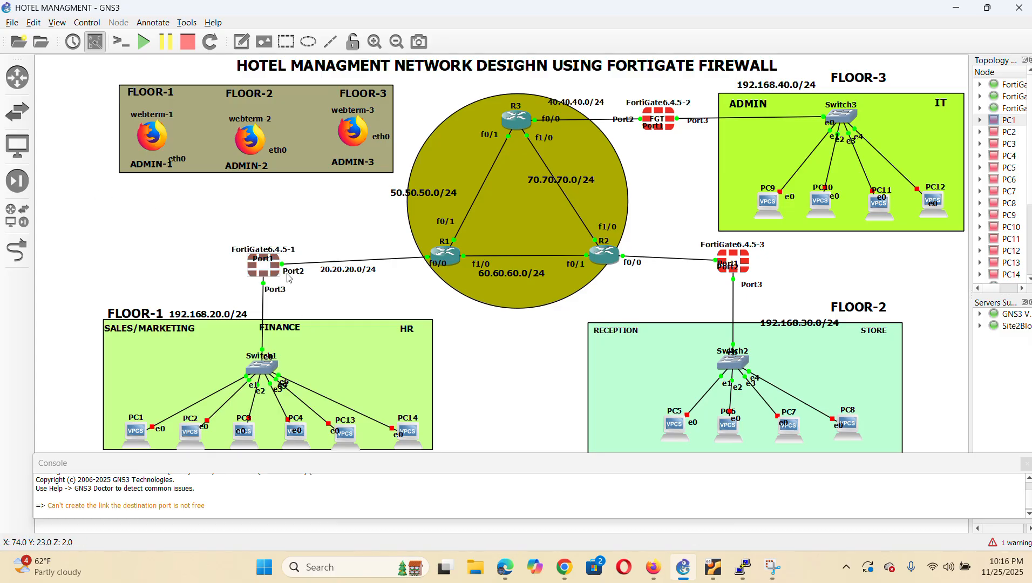
pyautogui.rightClick(152, 144)
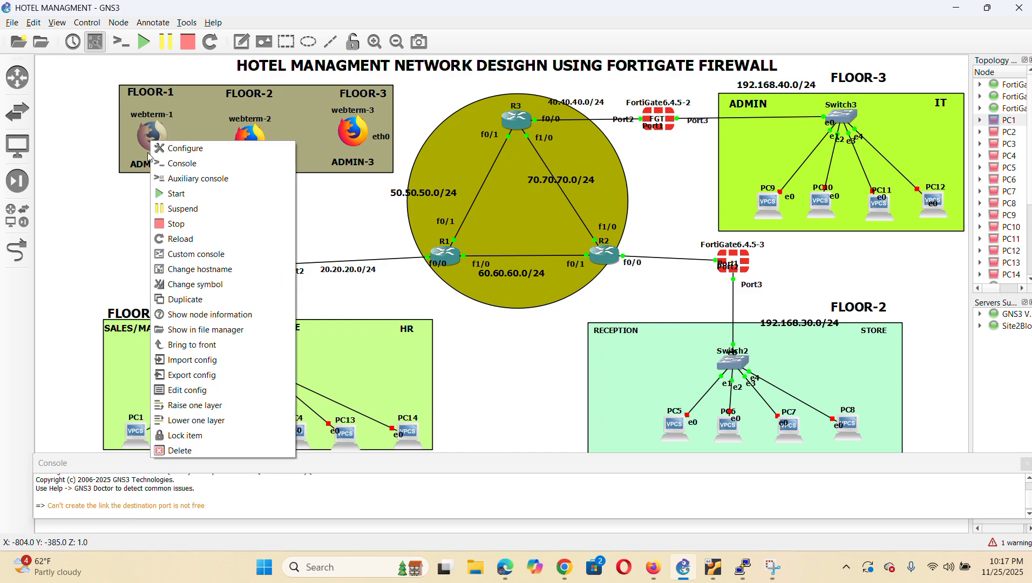
pyautogui.click(212, 393)
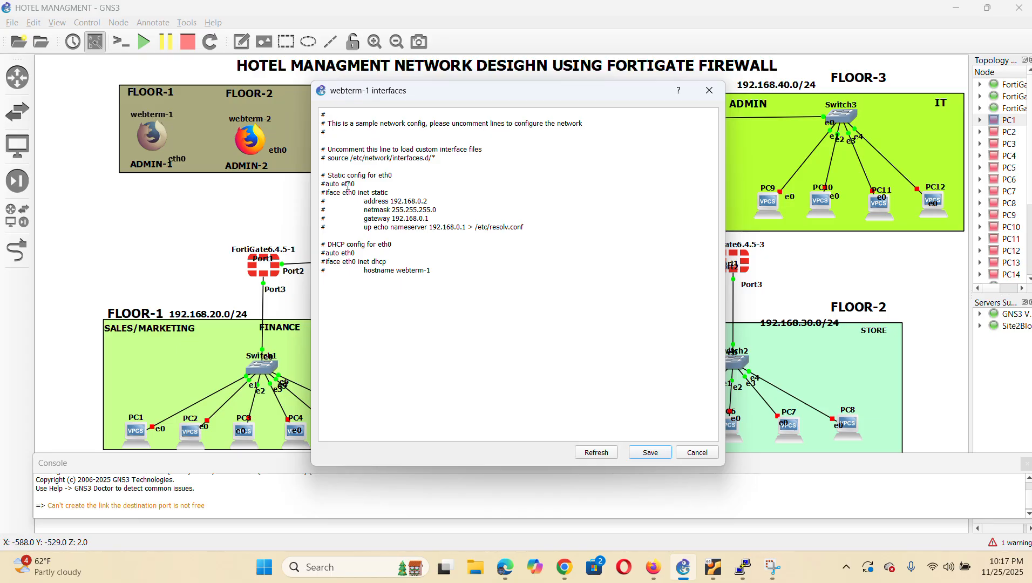
pyautogui.press('BackSpace')
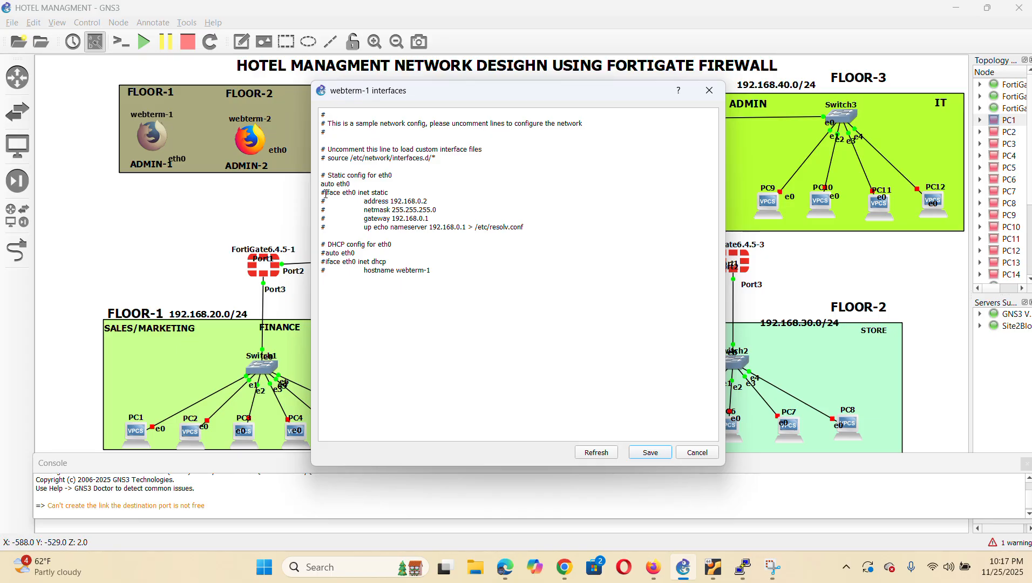
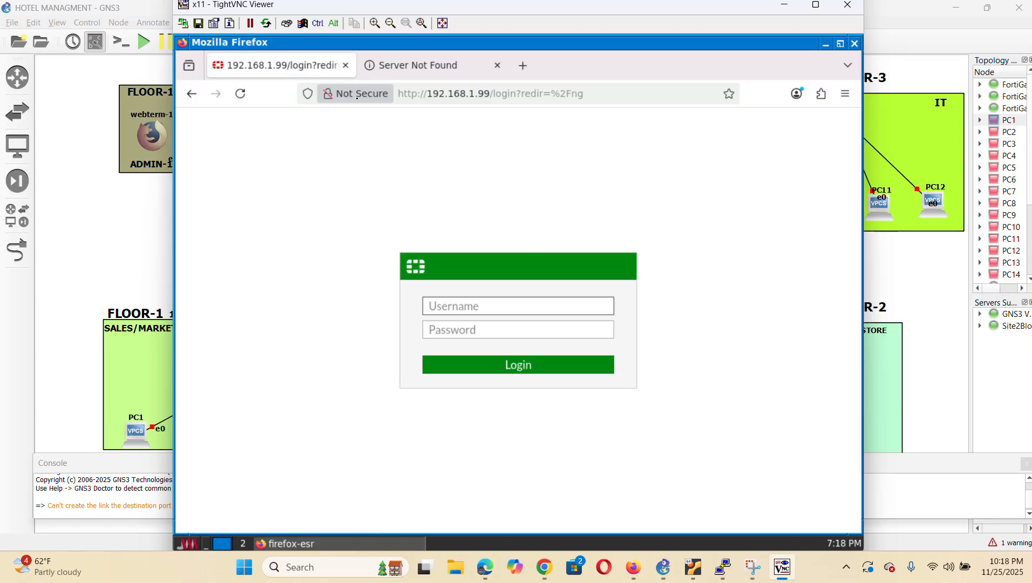
# Log in to the FortiGate web GUI with the admin credentials and let Firefox save the login
pyautogui.click(470, 303)
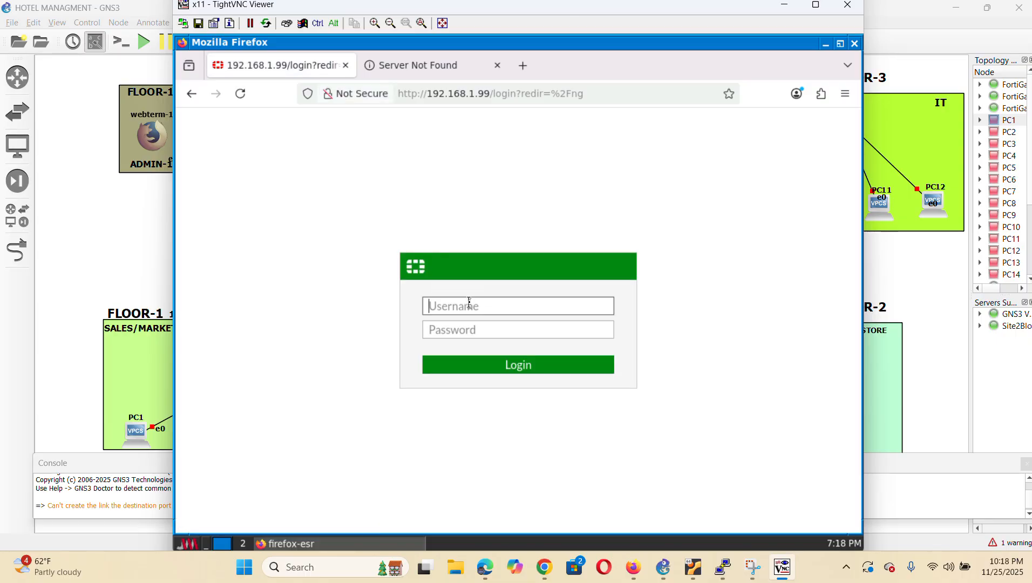
pyautogui.write('admi')
pyautogui.click(479, 326)
pyautogui.write('•••')
pyautogui.click(526, 365)
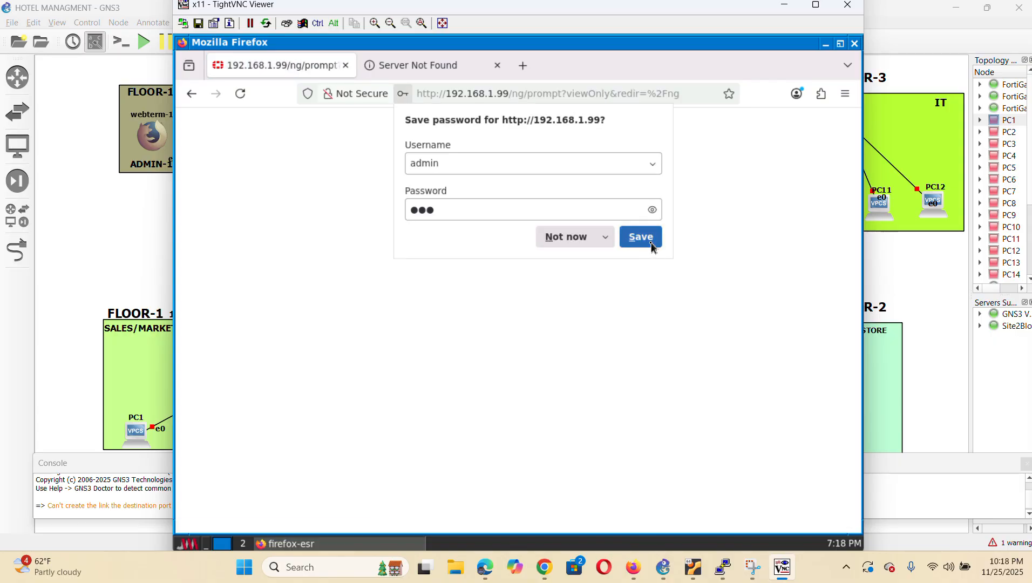
pyautogui.click(645, 235)
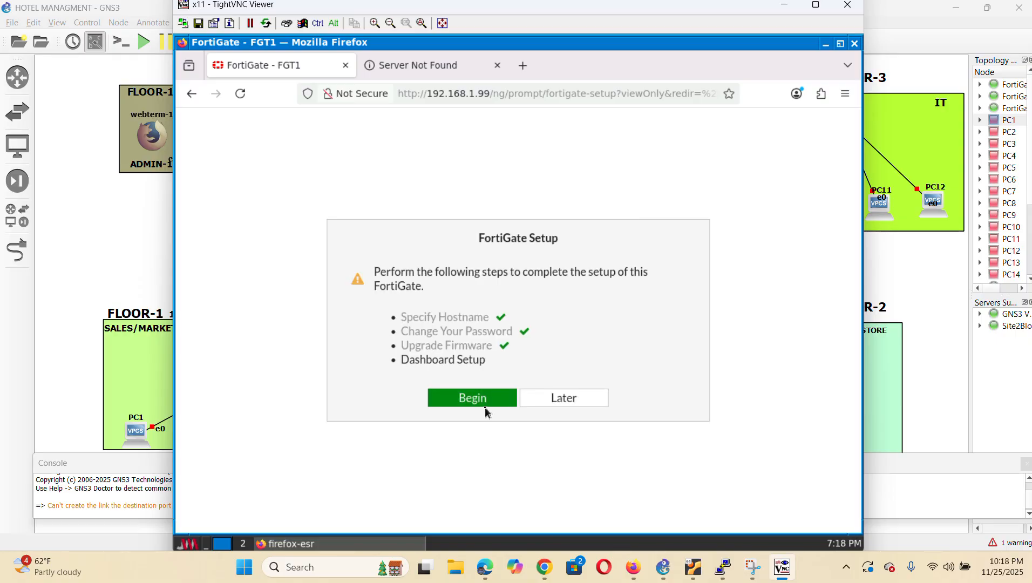
# Finish Dashboard Setup with the Comprehensive set and permanently dismiss the FortiOS 6.4.5 intro
pyautogui.click(475, 398)
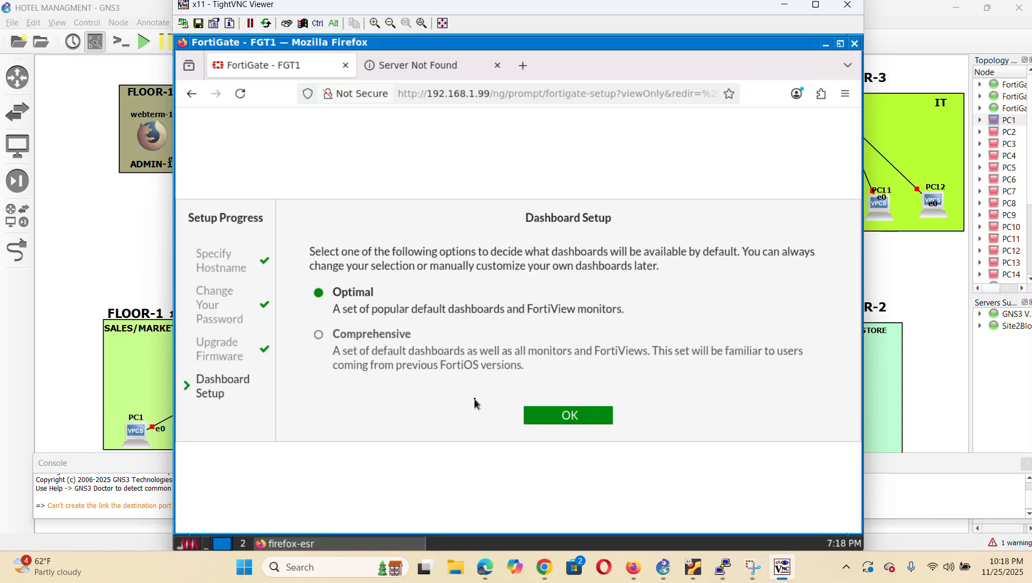
pyautogui.click(373, 335)
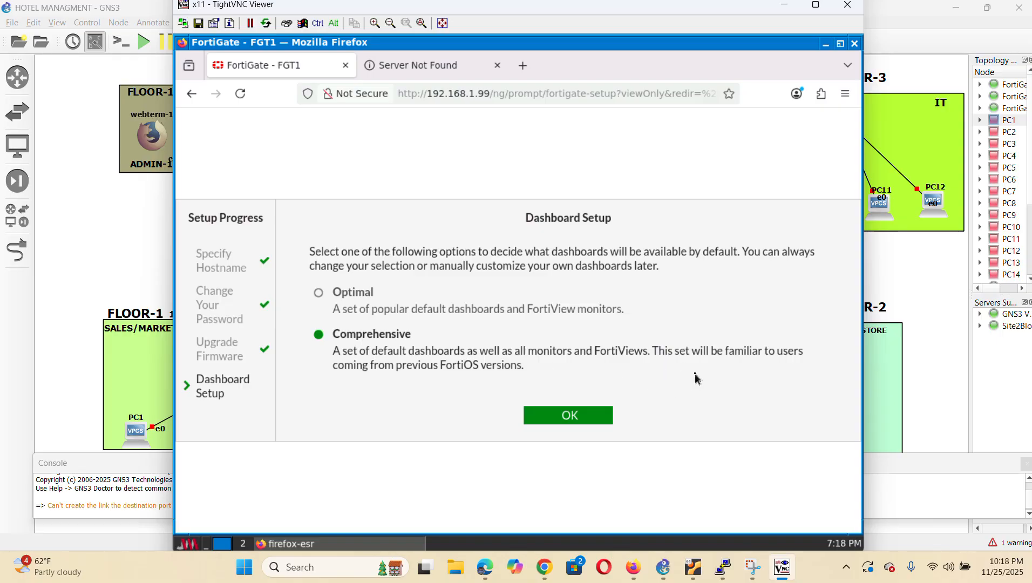
pyautogui.click(578, 418)
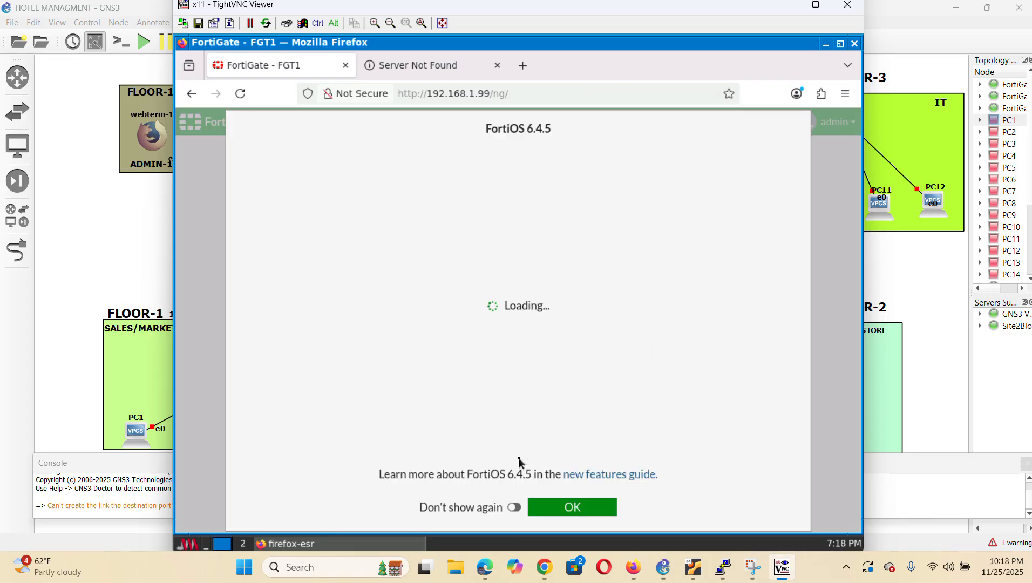
pyautogui.click(515, 521)
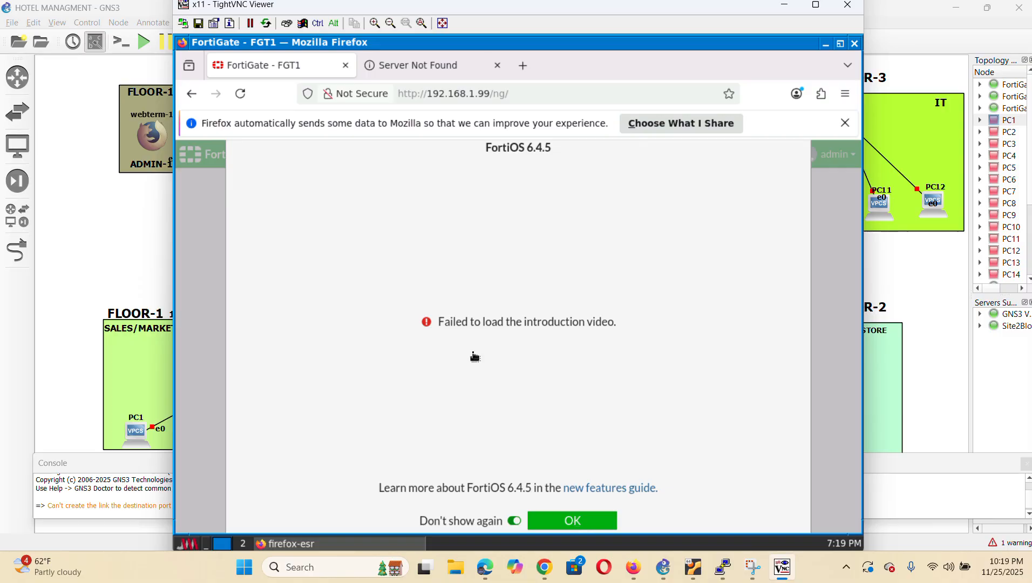
pyautogui.click(564, 523)
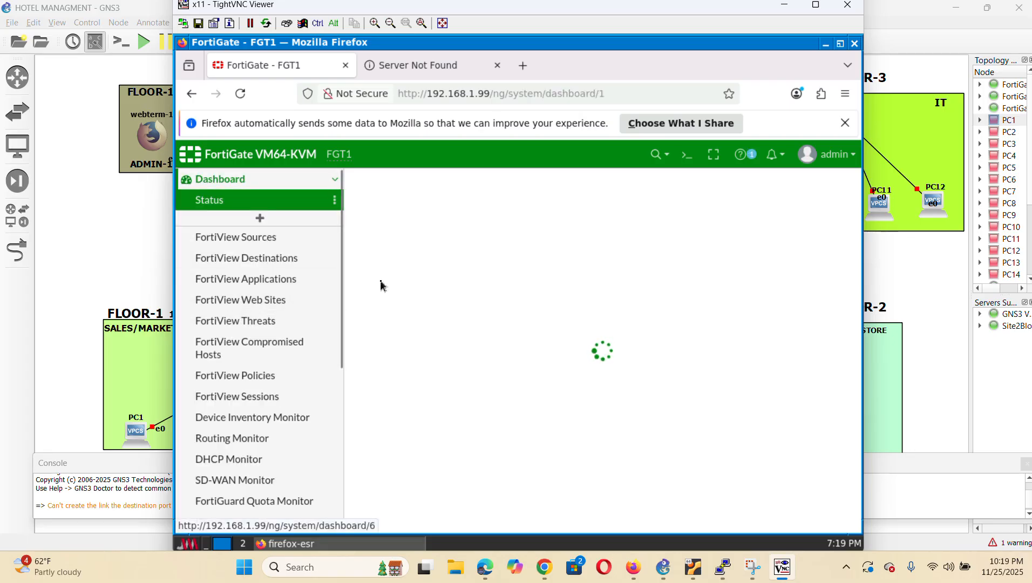
# Nudge the 20.20.20.0/24 link label in GNS3, then go to Network > Interfaces in FortiGate
pyautogui.click(120, 242)
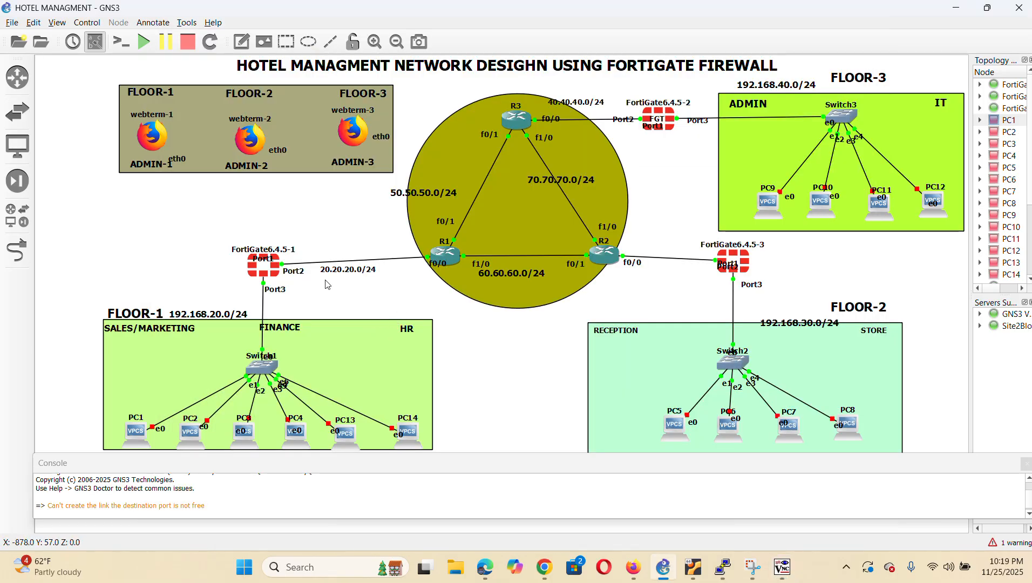
pyautogui.moveTo(341, 273); pyautogui.dragTo(354, 271)
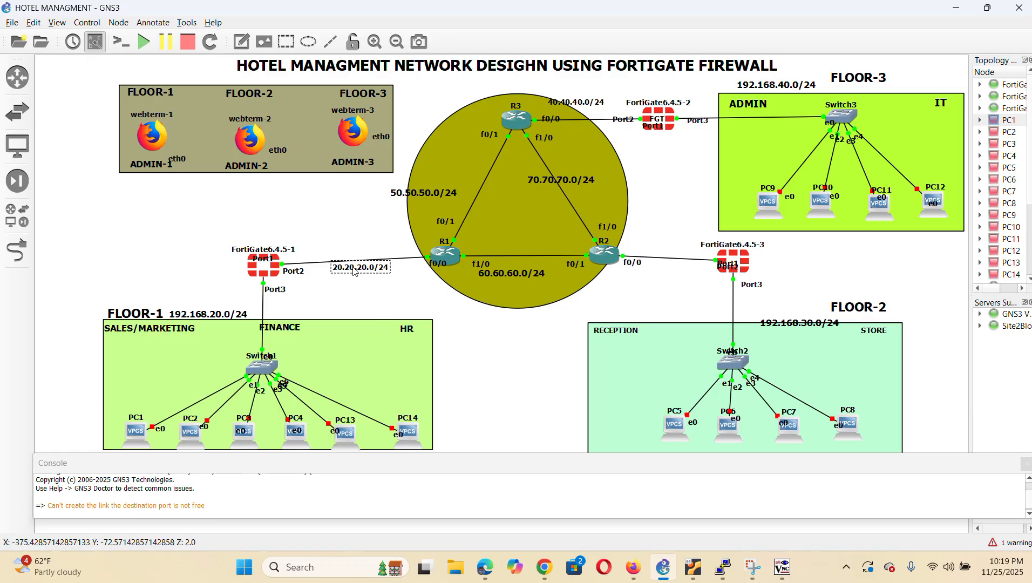
pyautogui.click(775, 570)
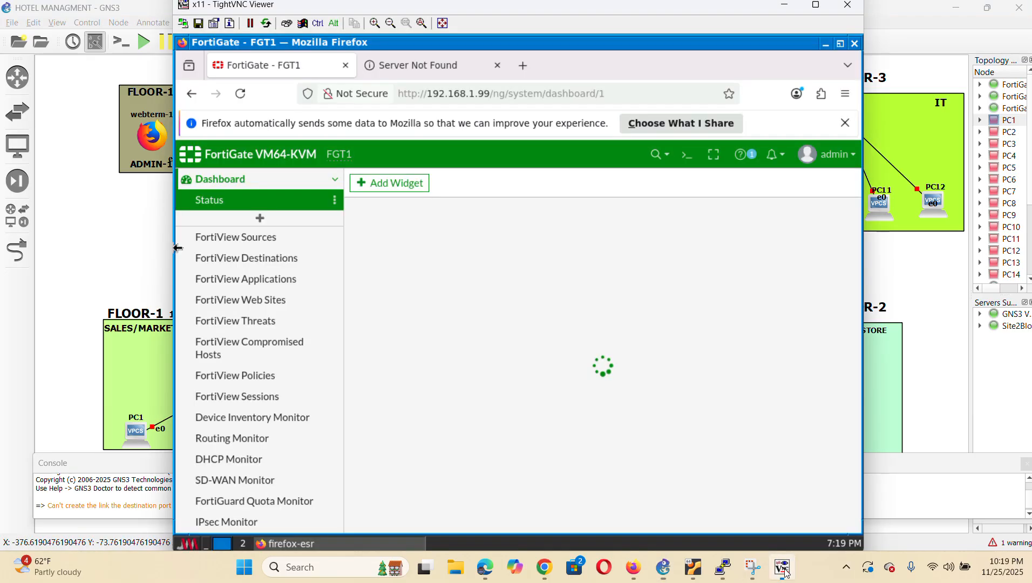
pyautogui.scroll(-5, 286, 305)
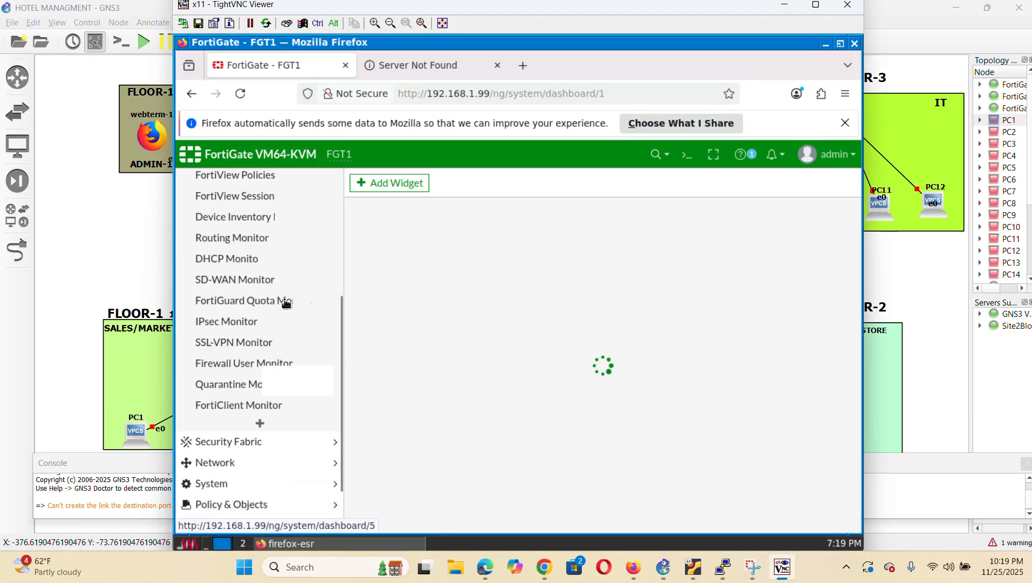
pyautogui.click(241, 400)
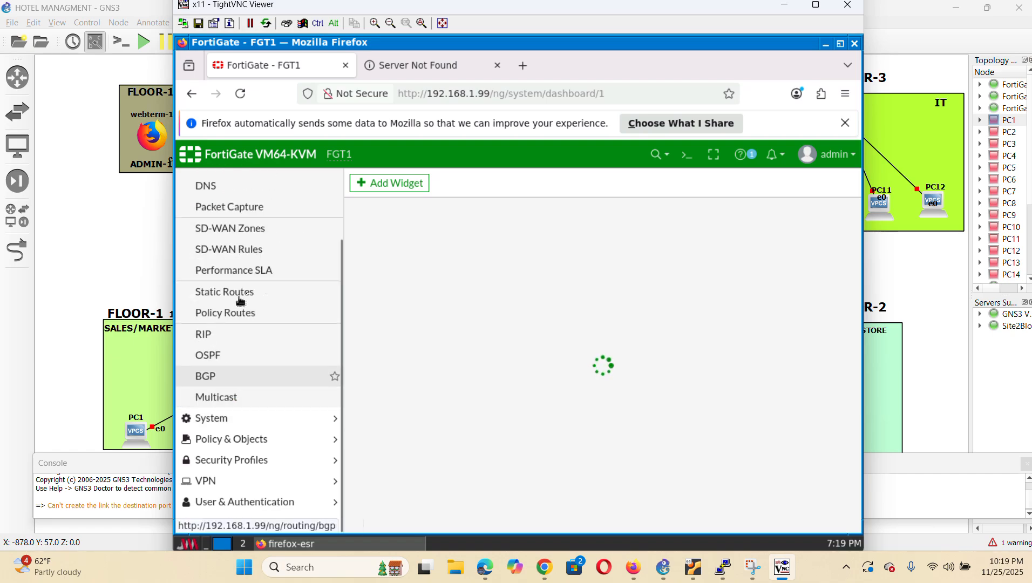
pyautogui.scroll(3, 264, 218)
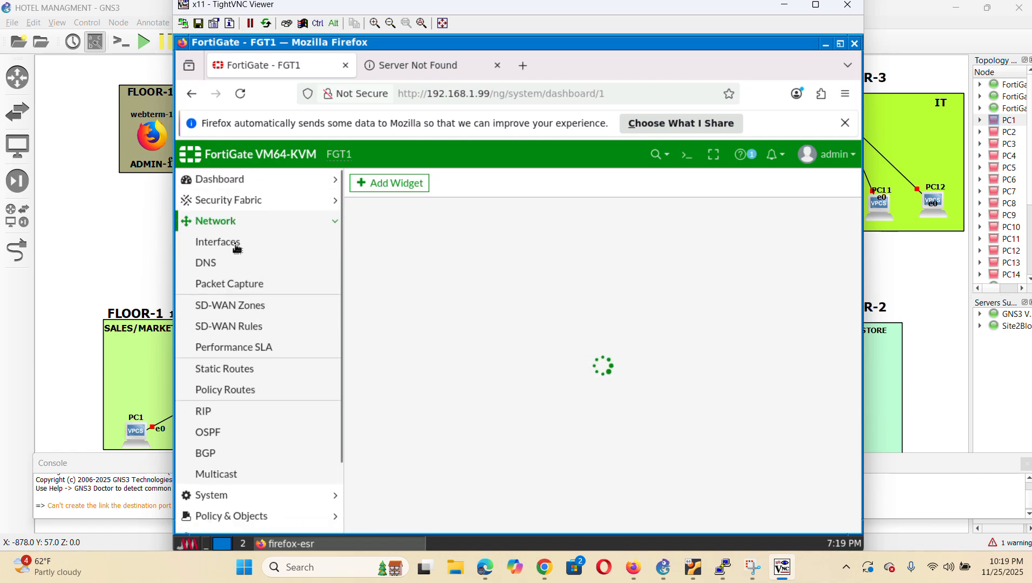
pyautogui.click(239, 244)
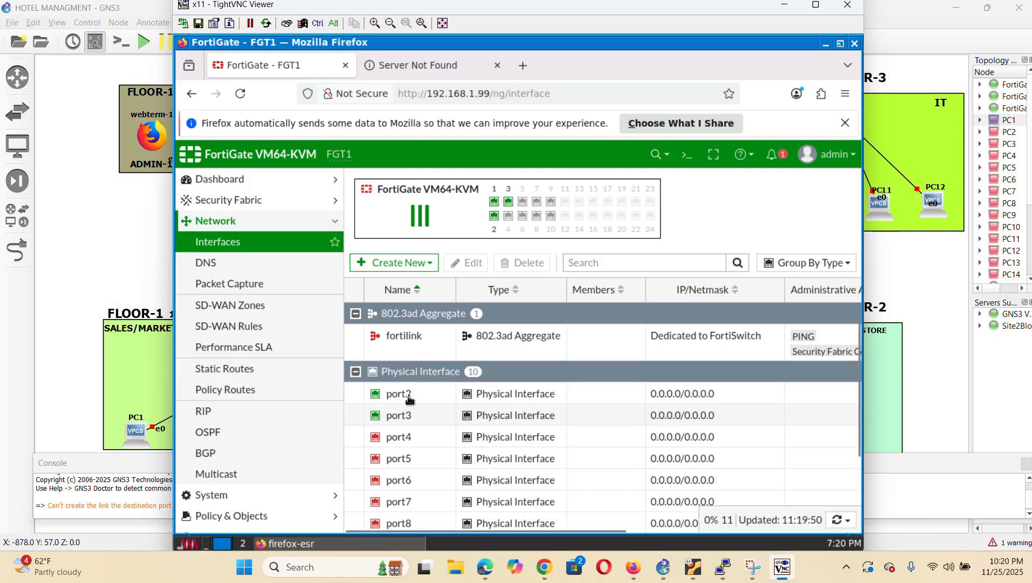
# Edit port2 with alias WAN, role WAN and address 20.20.20.1/255.255.255.0
pyautogui.click(422, 396)
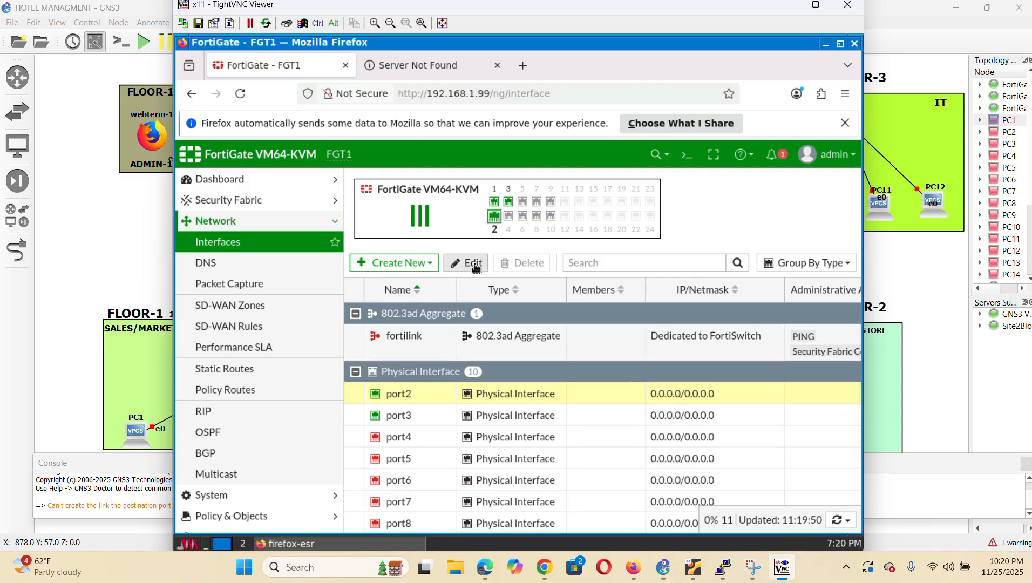
pyautogui.click(474, 266)
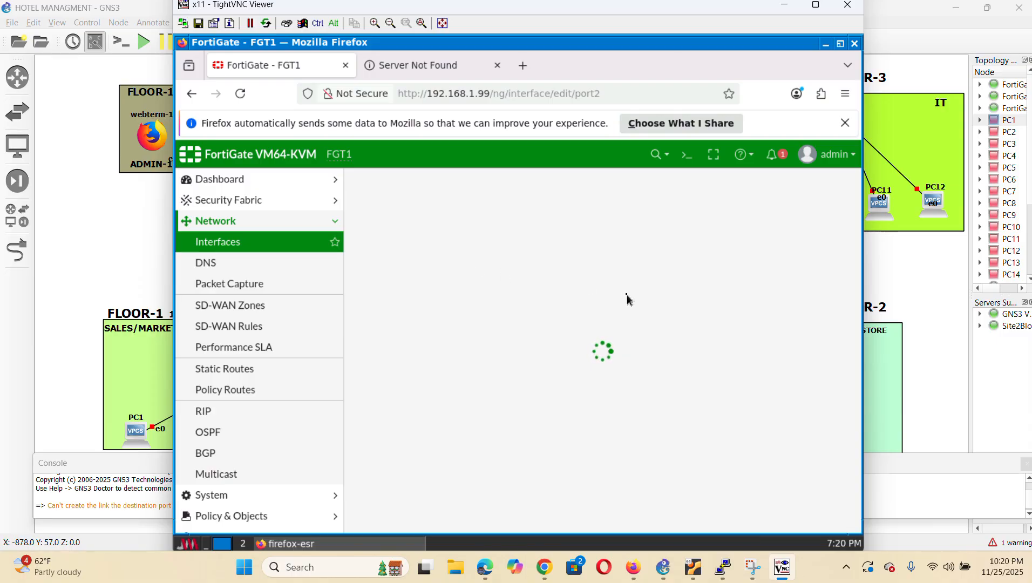
pyautogui.click(484, 232)
pyautogui.write('WAN')
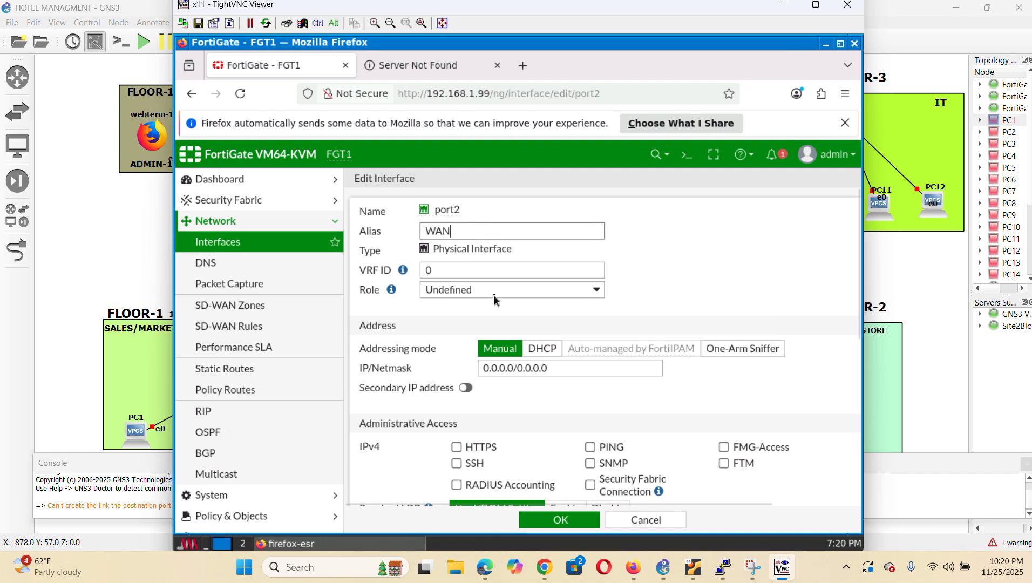
pyautogui.click(551, 294)
pyautogui.click(469, 326)
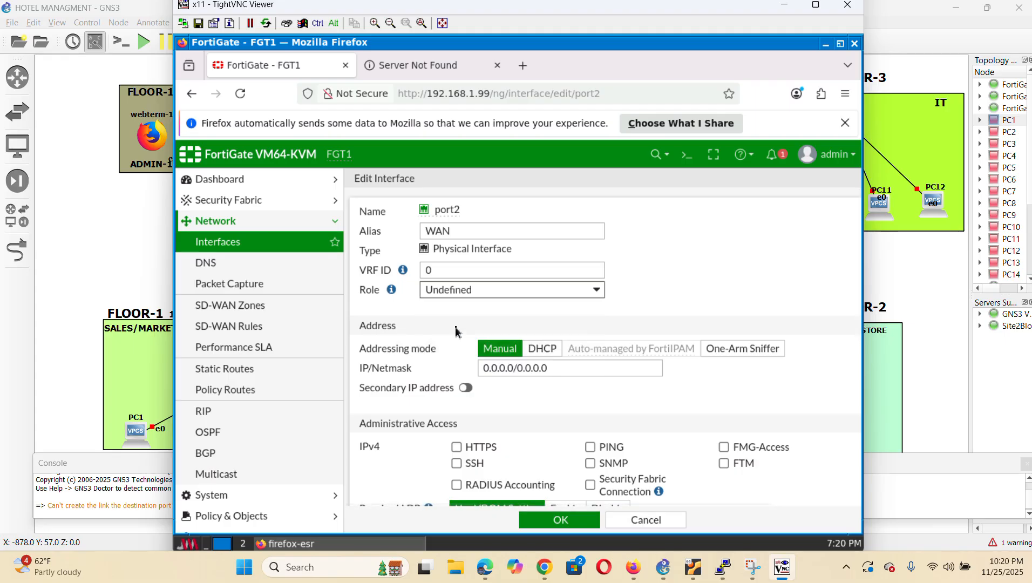
pyautogui.click(545, 412)
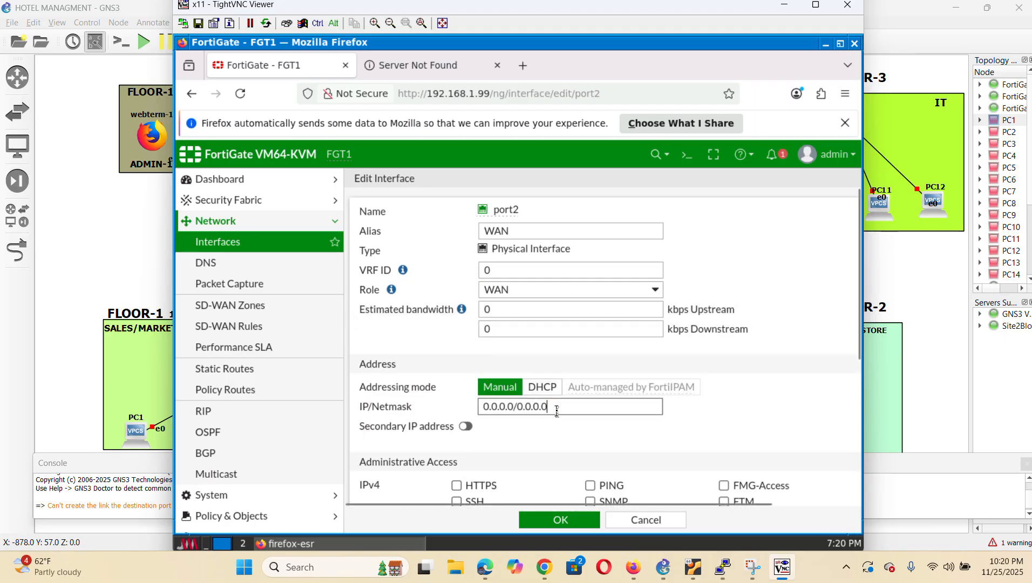
pyautogui.press('BackSpace')
pyautogui.press('BackSpace')
pyautogui.press('BackSpace')
pyautogui.press('BackSpace')
pyautogui.press('BackSpace')
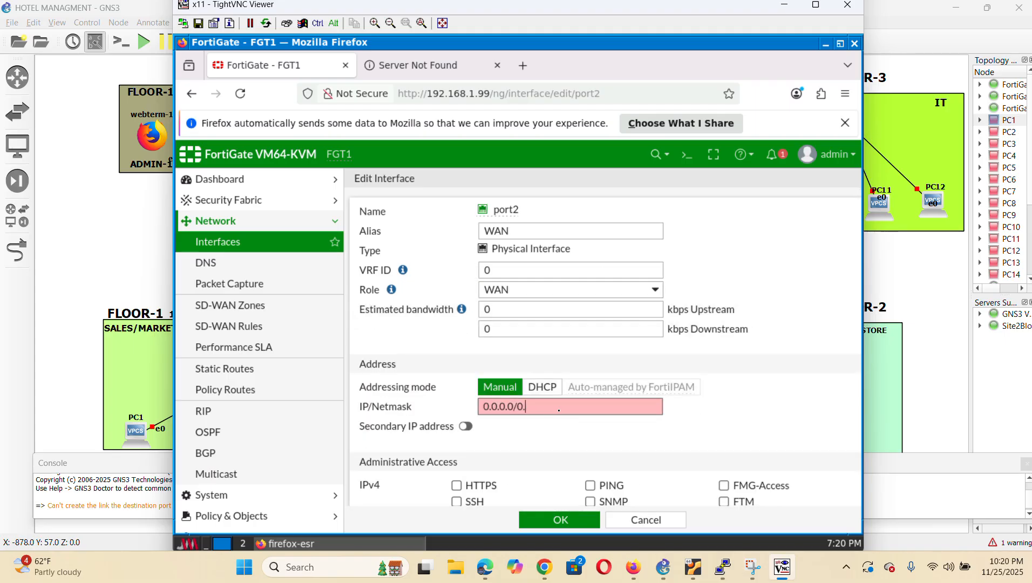
pyautogui.press('BackSpace')
pyautogui.press('BackSpace')
pyautogui.press('BackSpace')
pyautogui.press('BackSpace')
pyautogui.press('BackSpace')
pyautogui.write('20.2')
pyautogui.write('0.20.1/255.255.255.0')
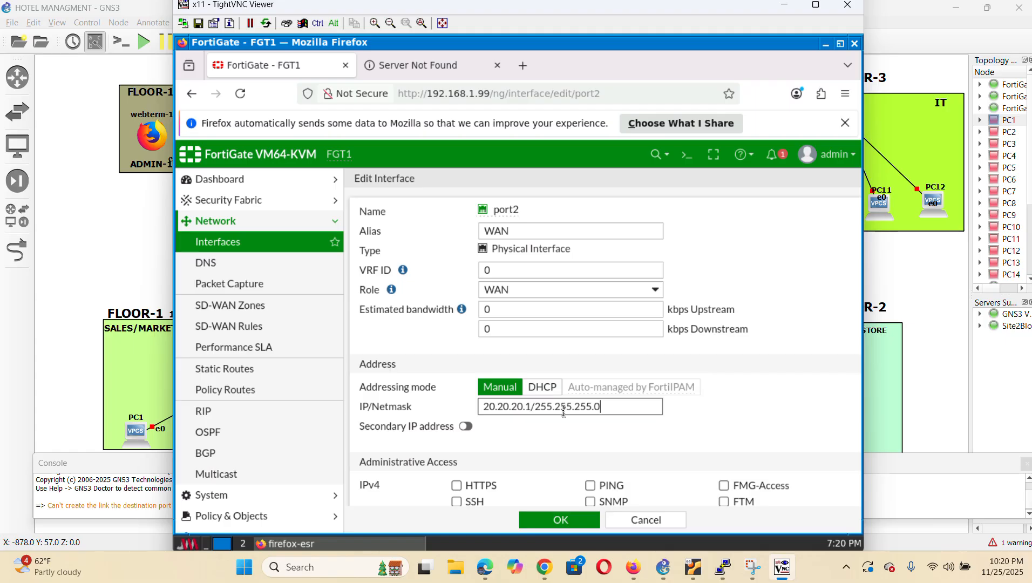
# Allow HTTPS, SSH and PING access on port2 and save it
pyautogui.scroll(-3, 563, 412)
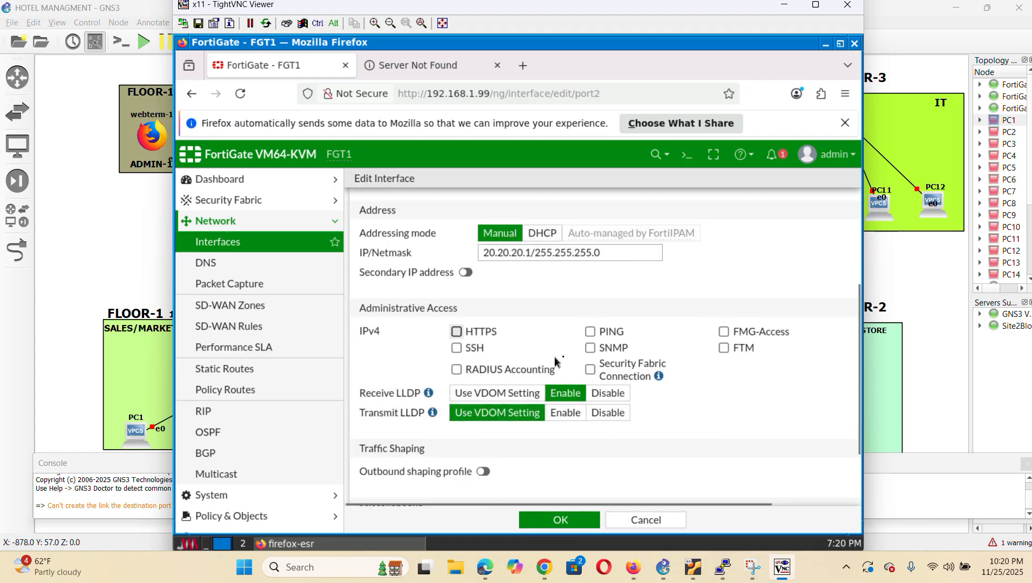
pyautogui.click(458, 332)
pyautogui.click(474, 349)
pyautogui.click(591, 332)
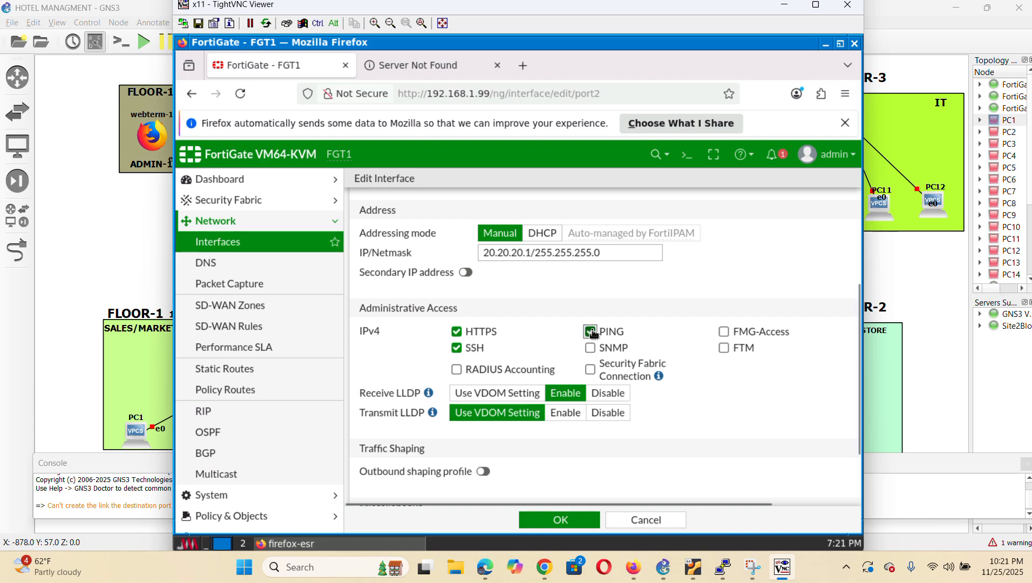
pyautogui.scroll(-3, 600, 380)
pyautogui.click(562, 521)
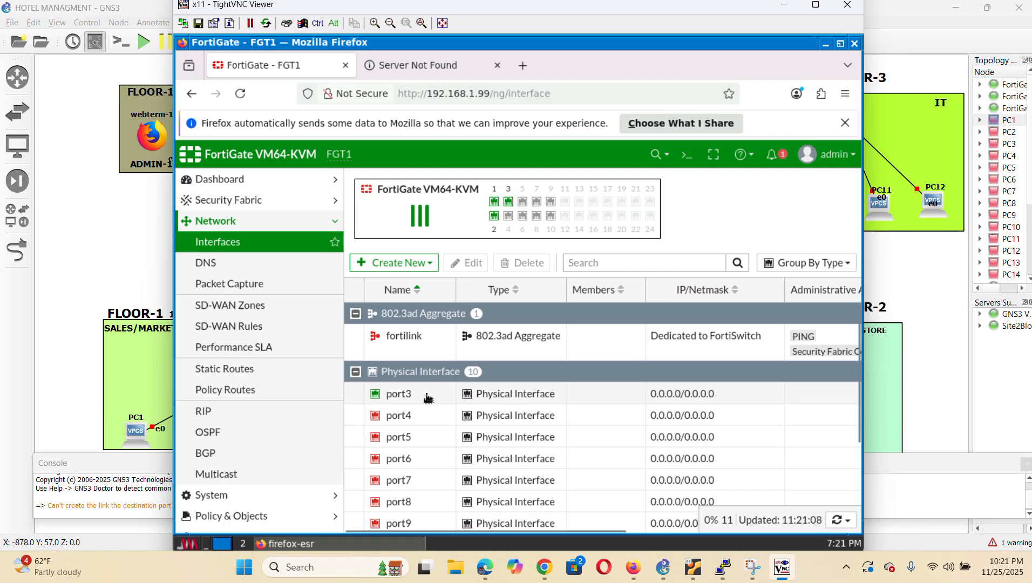
# Edit port3 with alias LAN, role LAN and address 192.168.20.1/255.255.255.0
pyautogui.click(429, 398)
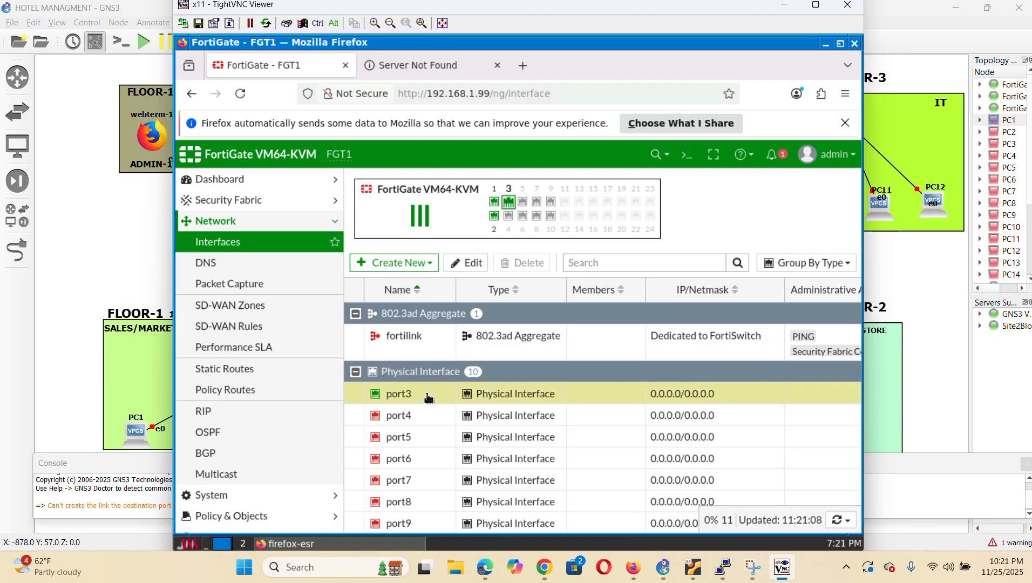
pyautogui.click(472, 264)
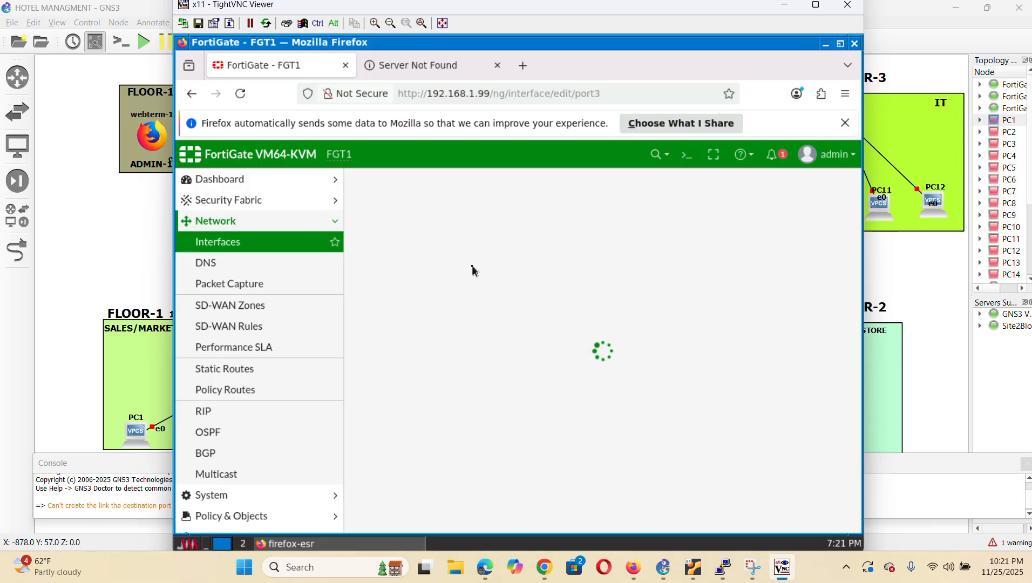
pyautogui.click(461, 233)
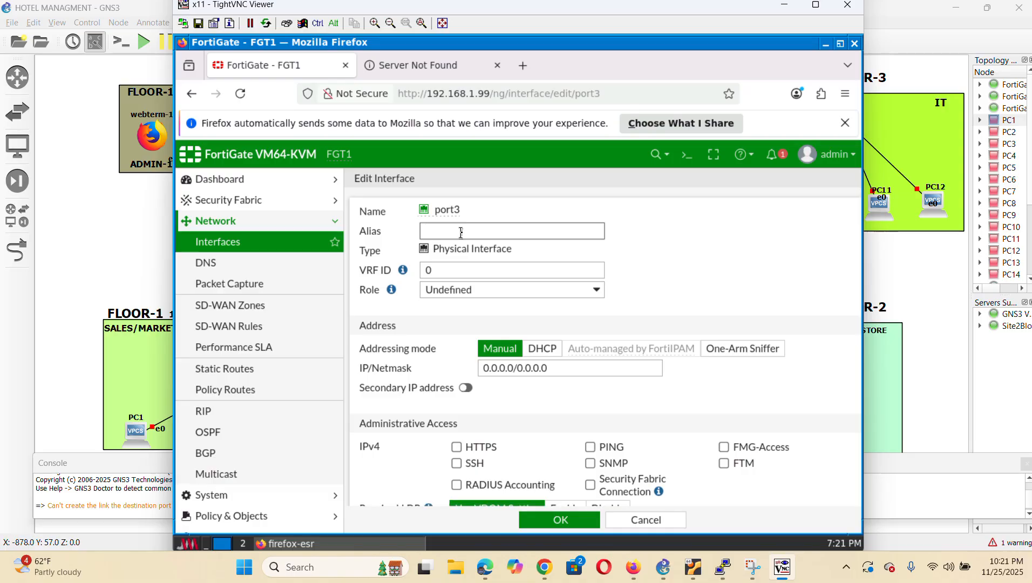
pyautogui.write('LAN')
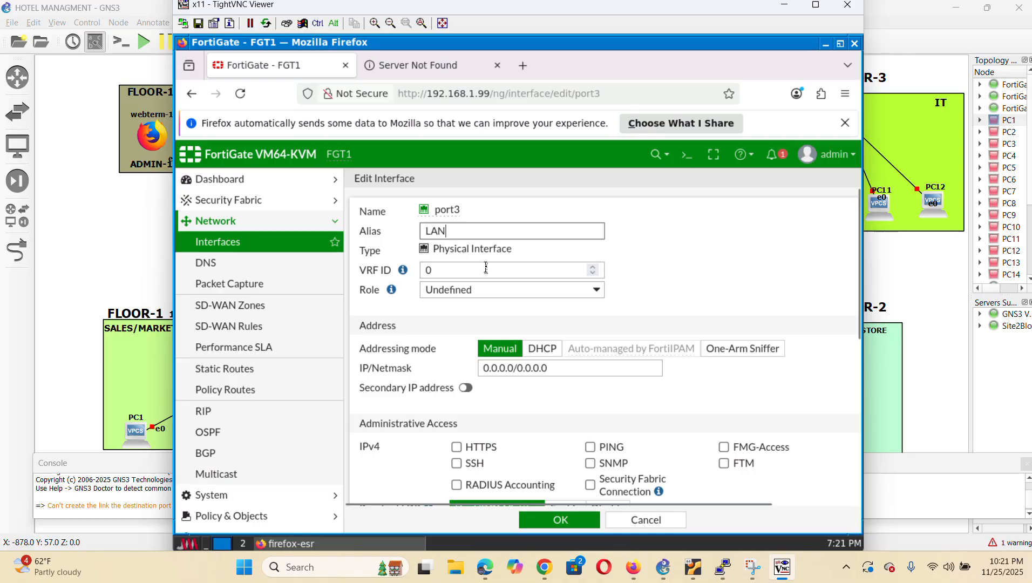
pyautogui.click(543, 291)
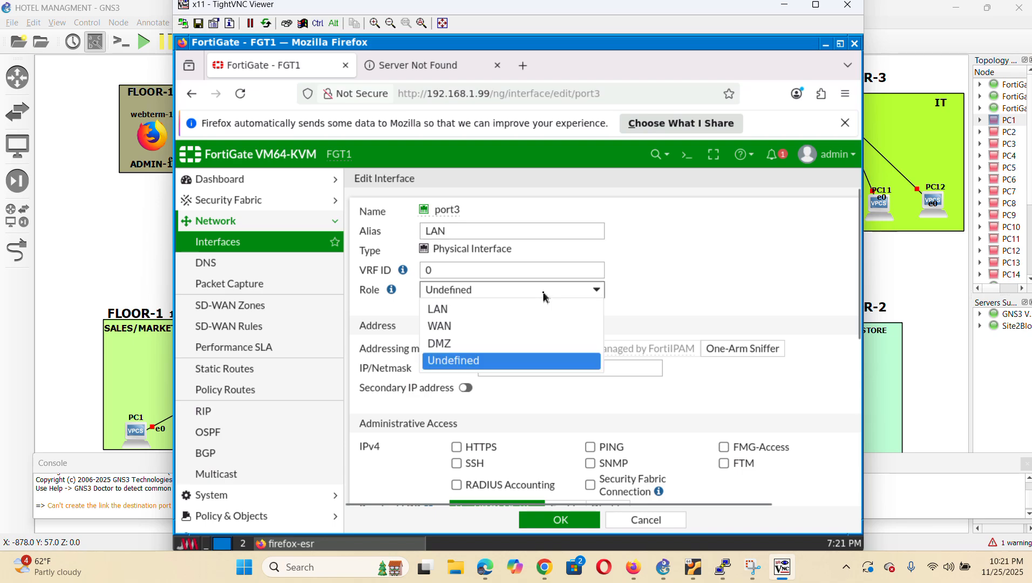
pyautogui.click(466, 310)
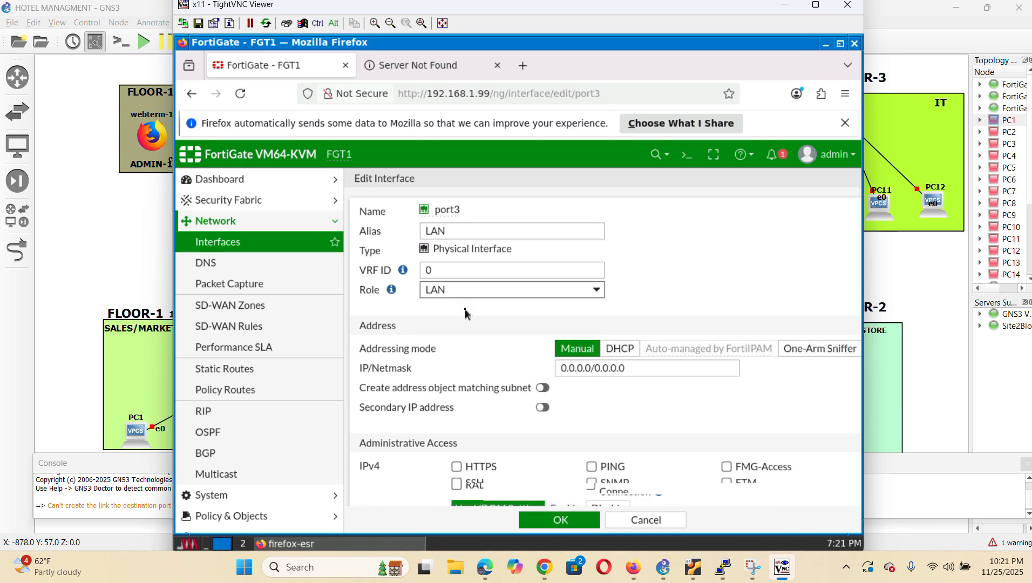
pyautogui.click(644, 373)
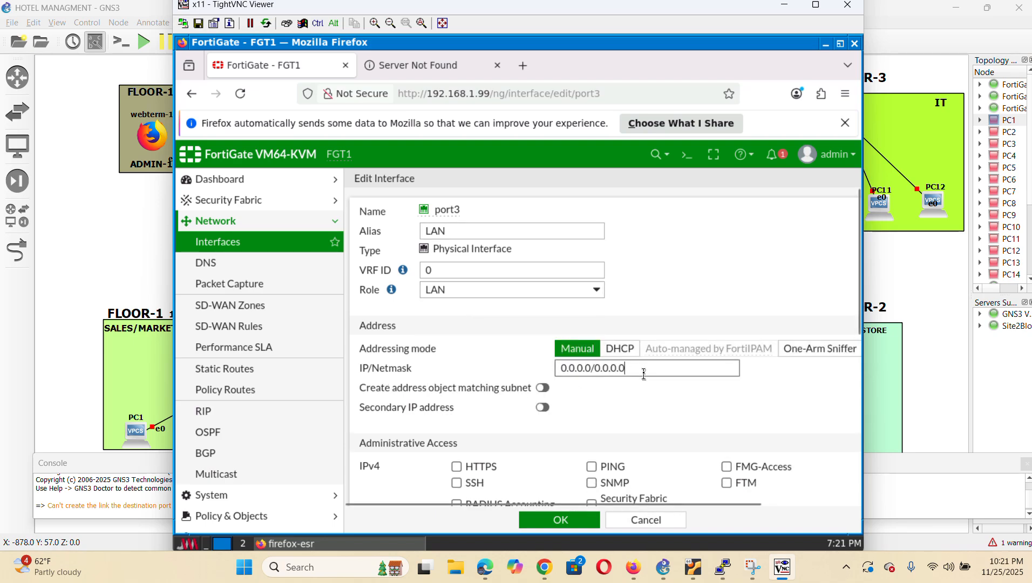
pyautogui.press('BackSpace')
pyautogui.press('BackSpace')
pyautogui.press('BackSpace')
pyautogui.press('BackSpace')
pyautogui.press('BackSpace')
pyautogui.press('BackSpace')
pyautogui.press('BackSpace')
pyautogui.press('BackSpace')
pyautogui.press('BackSpace')
pyautogui.press('BackSpace')
pyautogui.press('BackSpace')
pyautogui.press('BackSpace')
pyautogui.press('BackSpace')
pyautogui.press('BackSpace')
pyautogui.press('BackSpace')
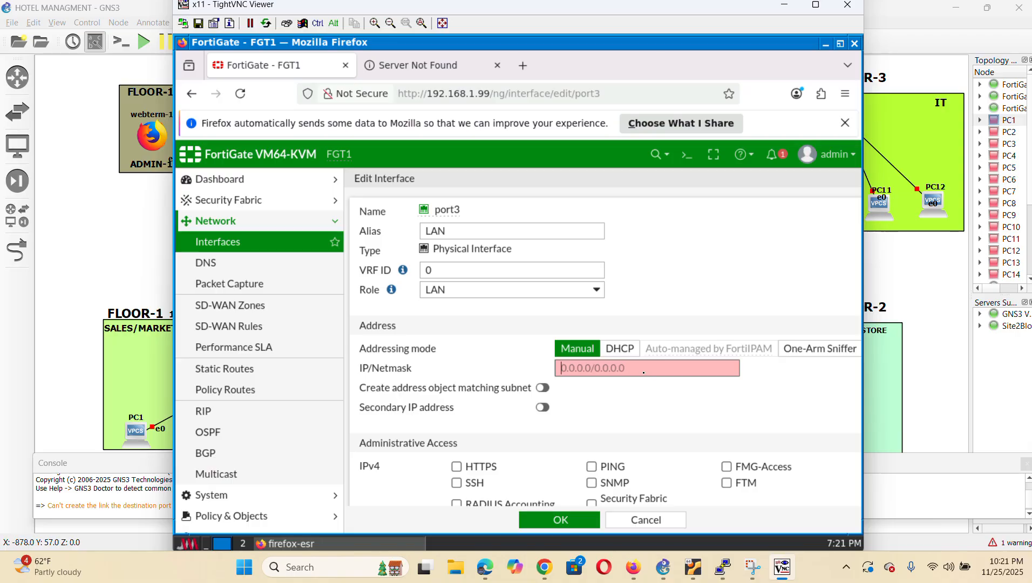
pyautogui.write('192.168.20.1/255.255.255.0')
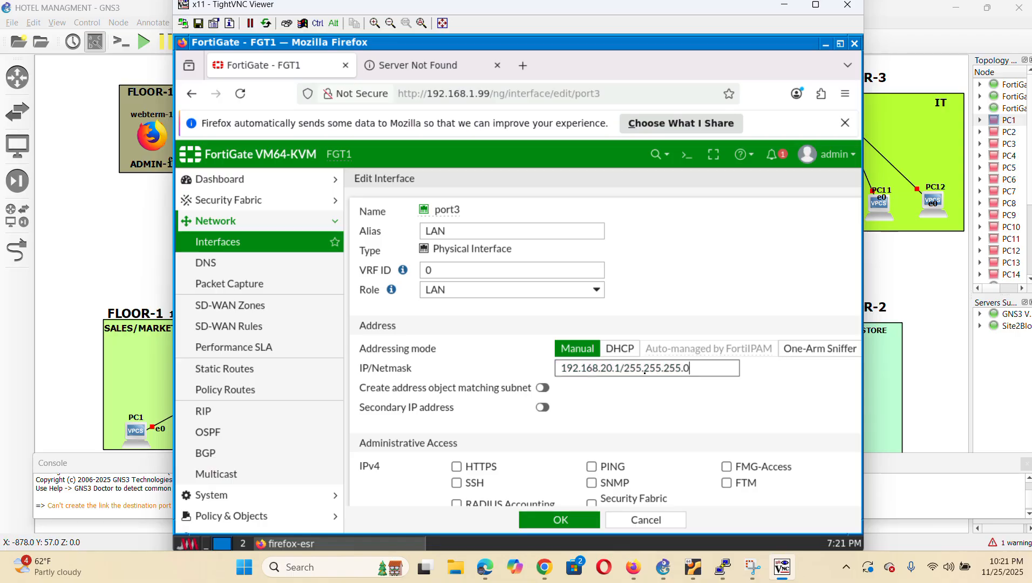
# Allow HTTPS, PING and SSH on port3, enable its DHCP server, and save
pyautogui.click(457, 466)
pyautogui.scroll(-3, 588, 419)
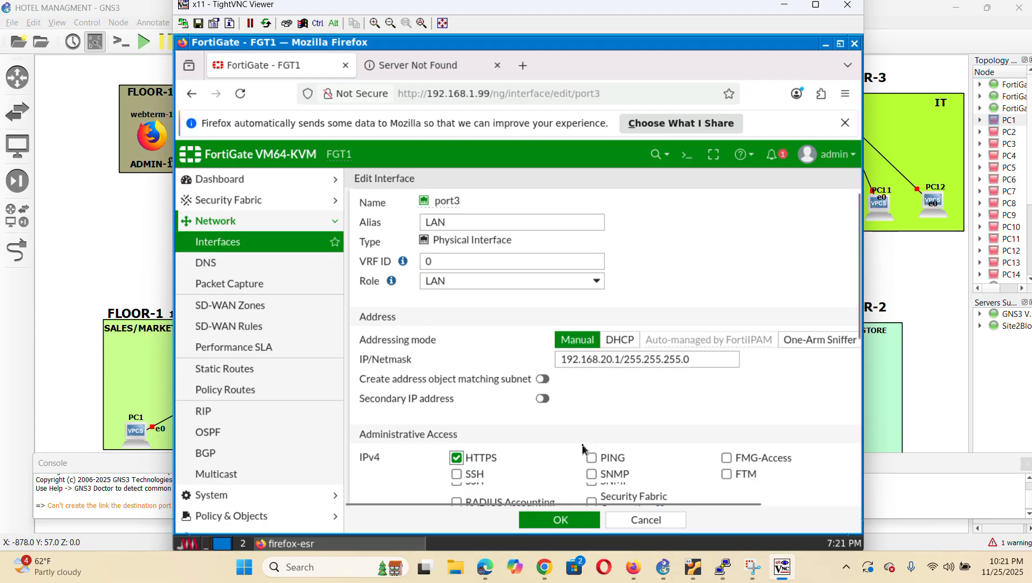
pyautogui.click(591, 313)
pyautogui.click(456, 330)
pyautogui.scroll(-3, 646, 367)
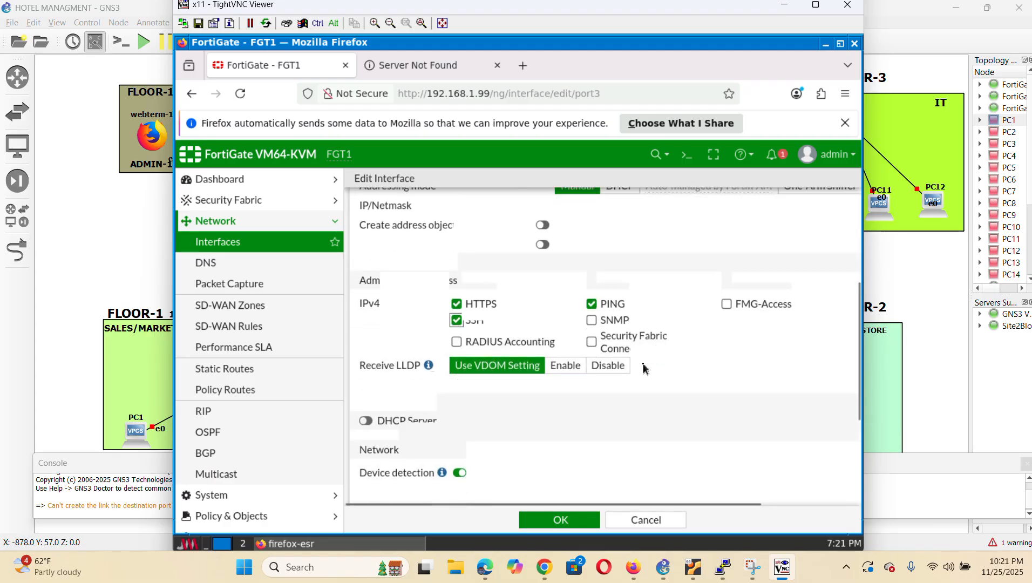
pyautogui.scroll(2, 651, 300)
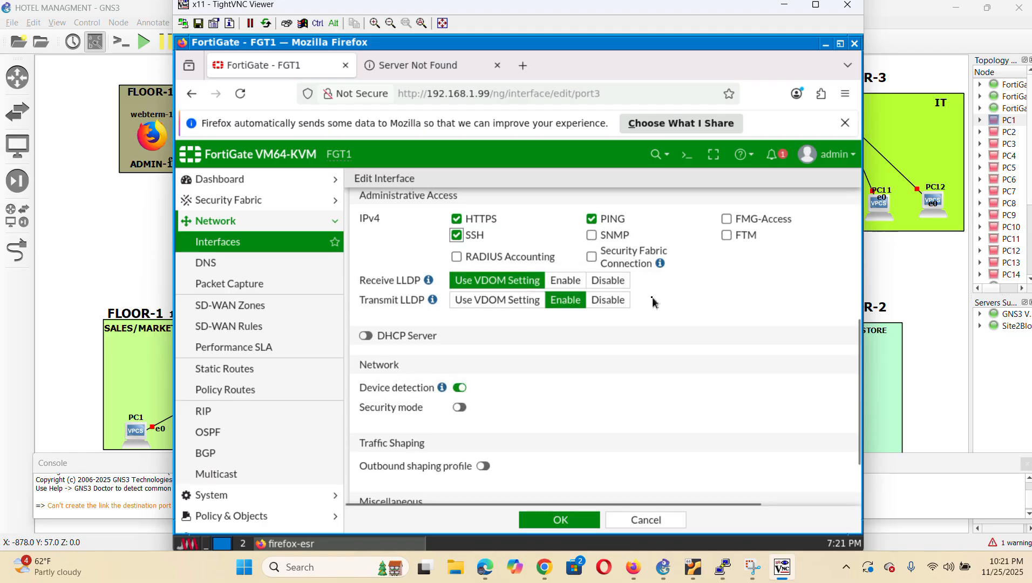
pyautogui.click(367, 336)
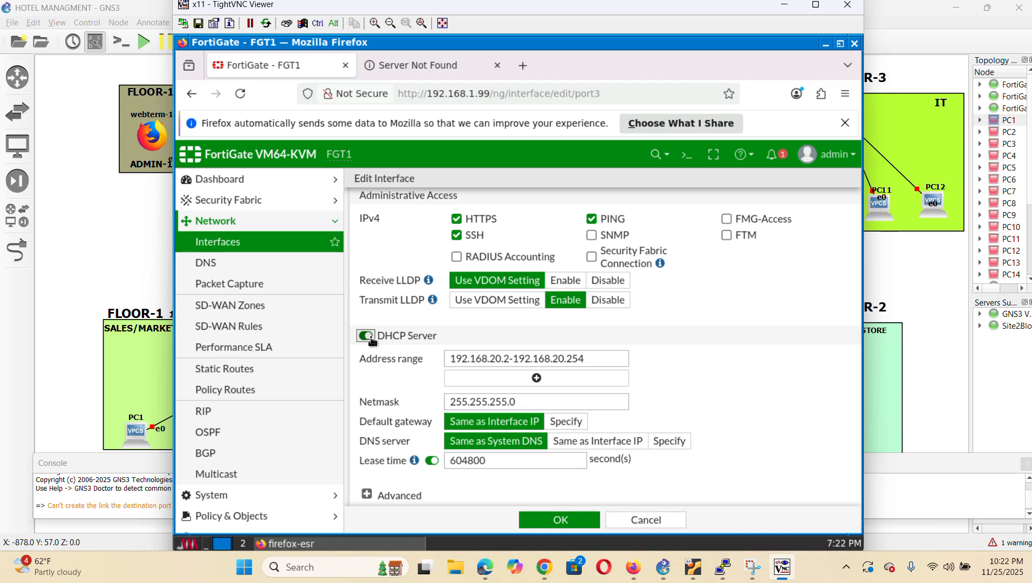
pyautogui.scroll(-5, 706, 381)
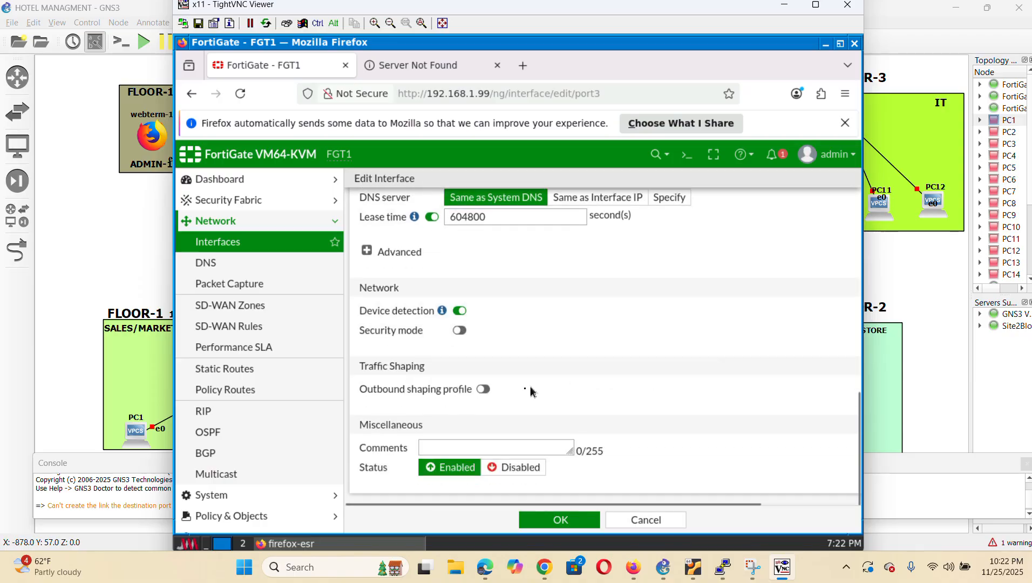
pyautogui.click(557, 521)
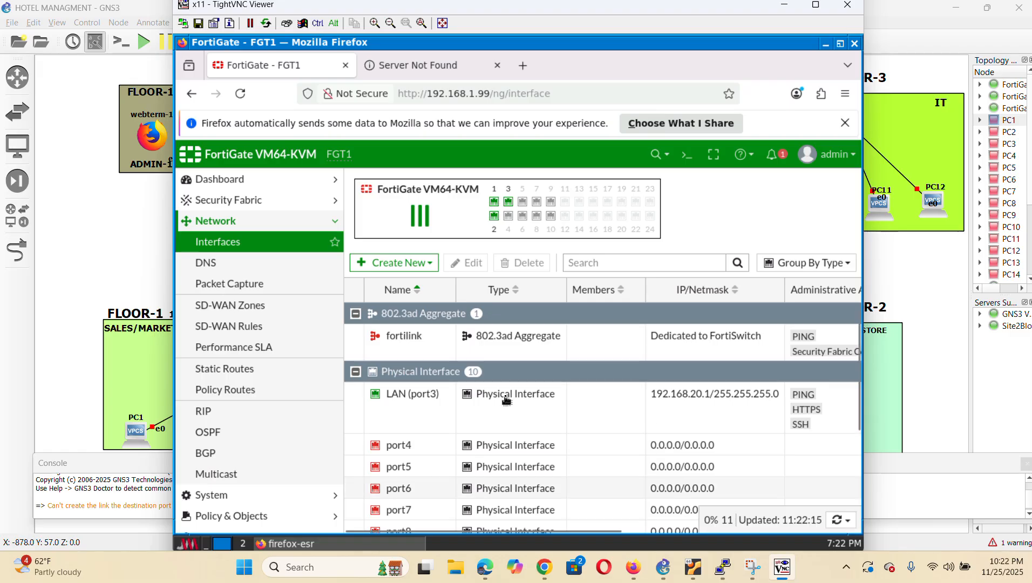
# Check the LAN (port3) interface entry and expand Policy & Objects in the menu
pyautogui.doubleClick(403, 394)
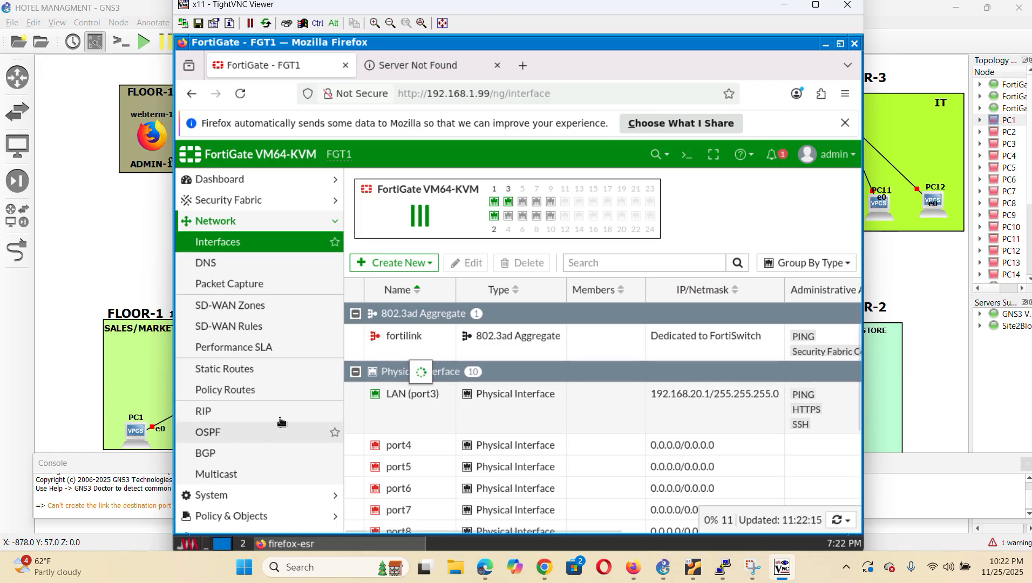
pyautogui.scroll(-3, 276, 418)
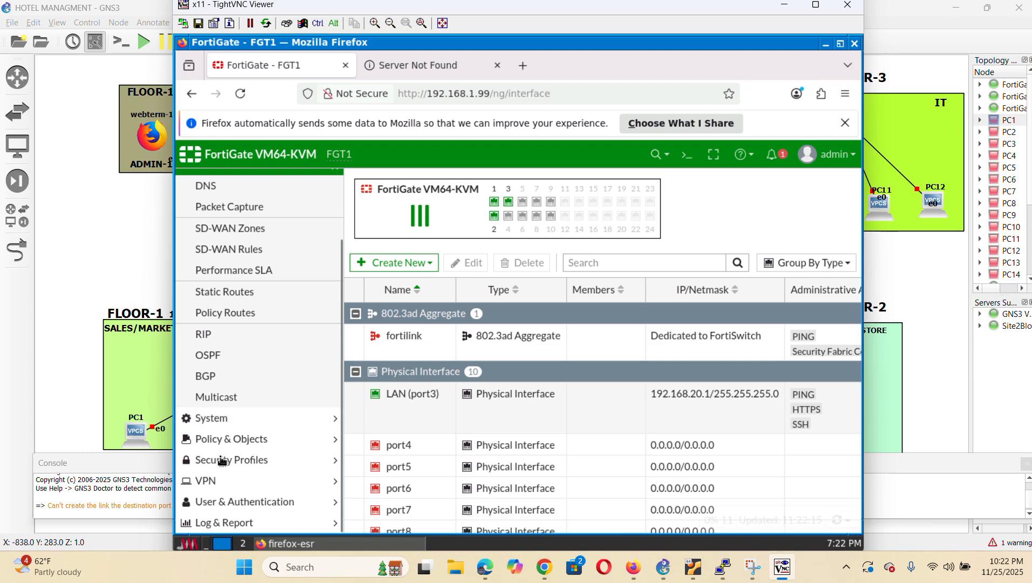
pyautogui.click(246, 439)
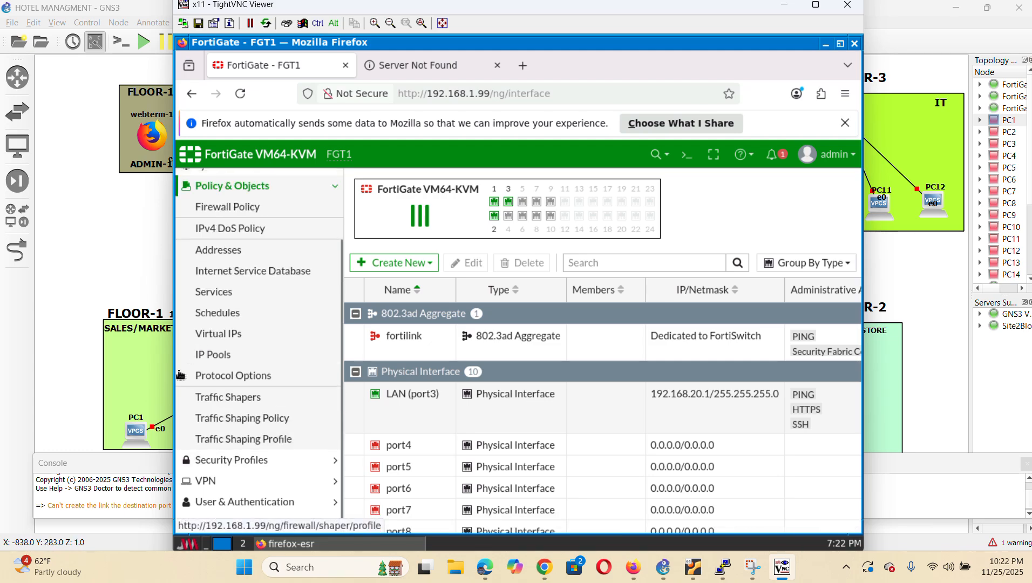
# Go to Firewall Policy and start a new policy
pyautogui.click(229, 209)
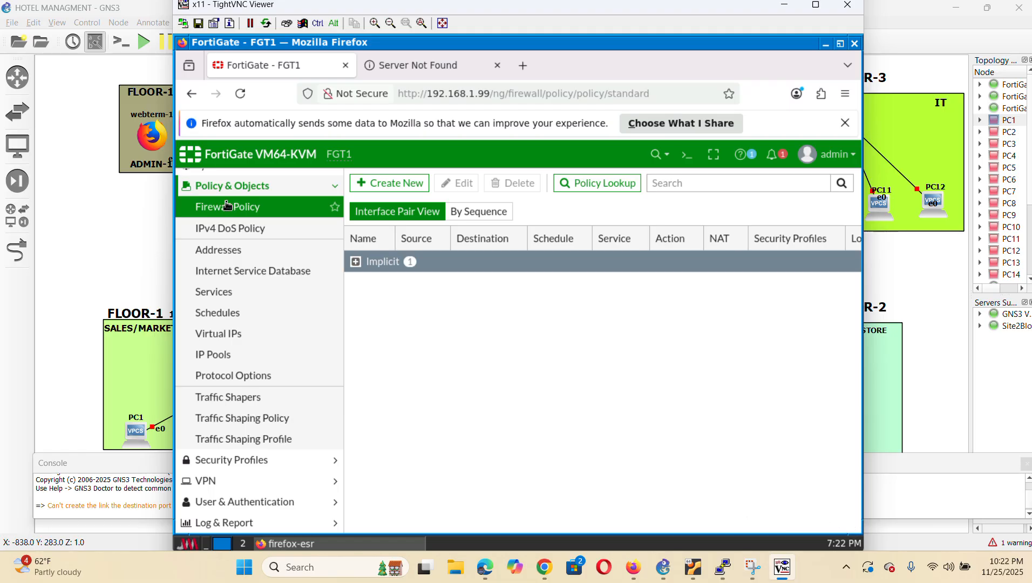
pyautogui.click(387, 183)
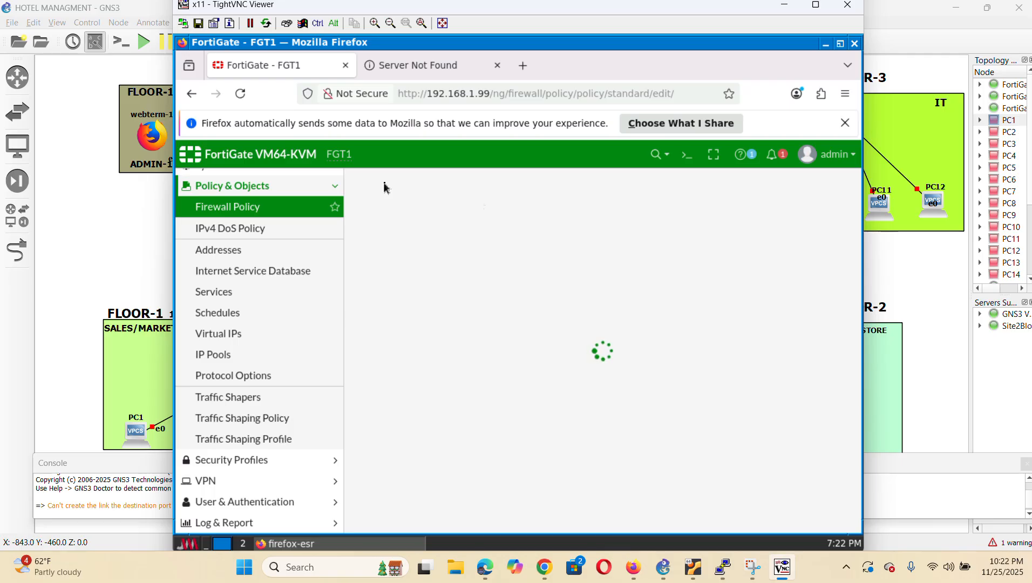
# Name the new policy WAN1, with traffic from LAN (port3) to WAN (port2)
pyautogui.click(511, 223)
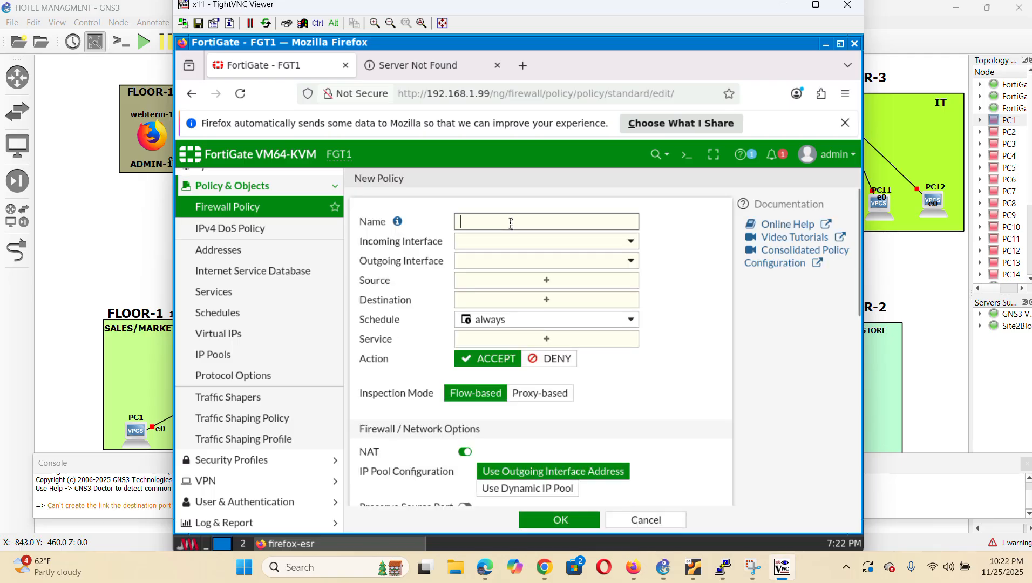
pyautogui.write('WAN1')
pyautogui.click(613, 242)
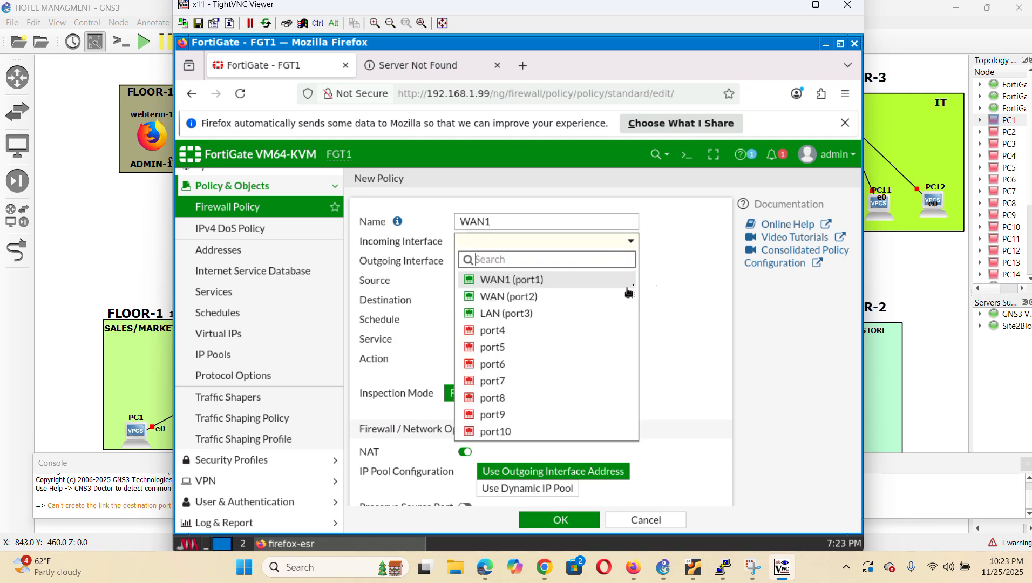
pyautogui.click(508, 314)
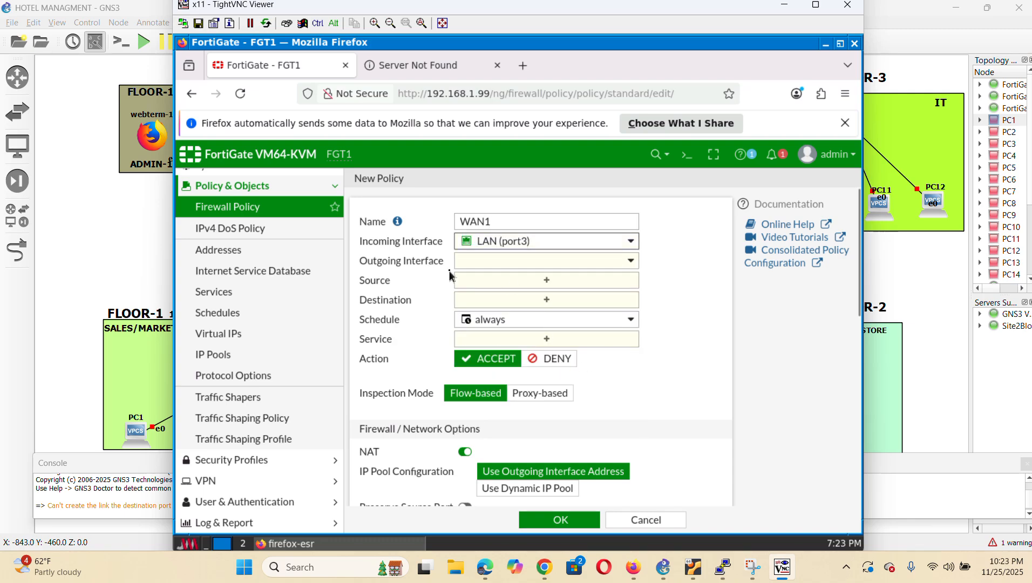
pyautogui.click(576, 264)
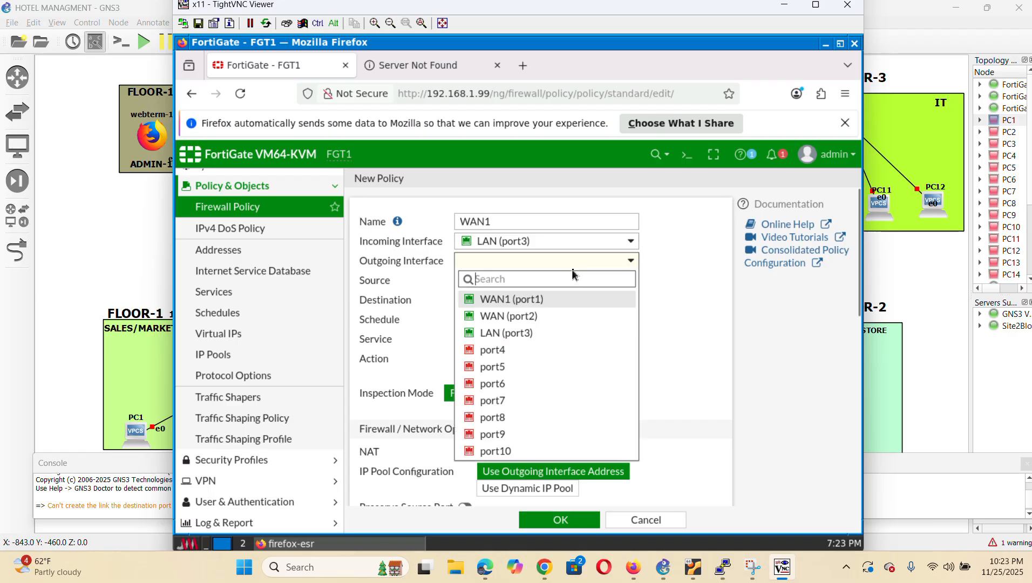
pyautogui.click(522, 319)
# Set the policy's source and destination addresses to all and its service to ALL
pyautogui.click(531, 281)
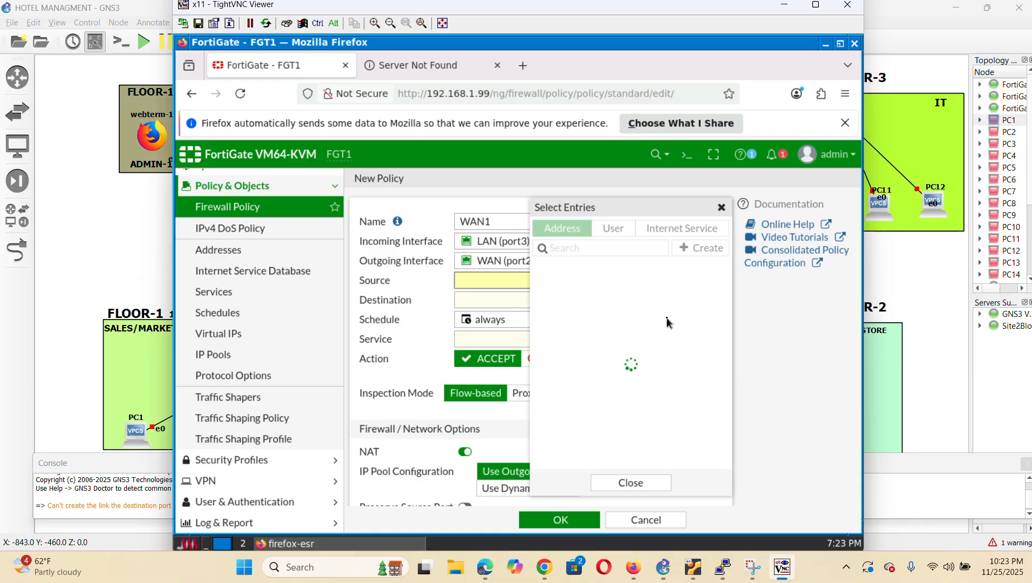
pyautogui.click(579, 288)
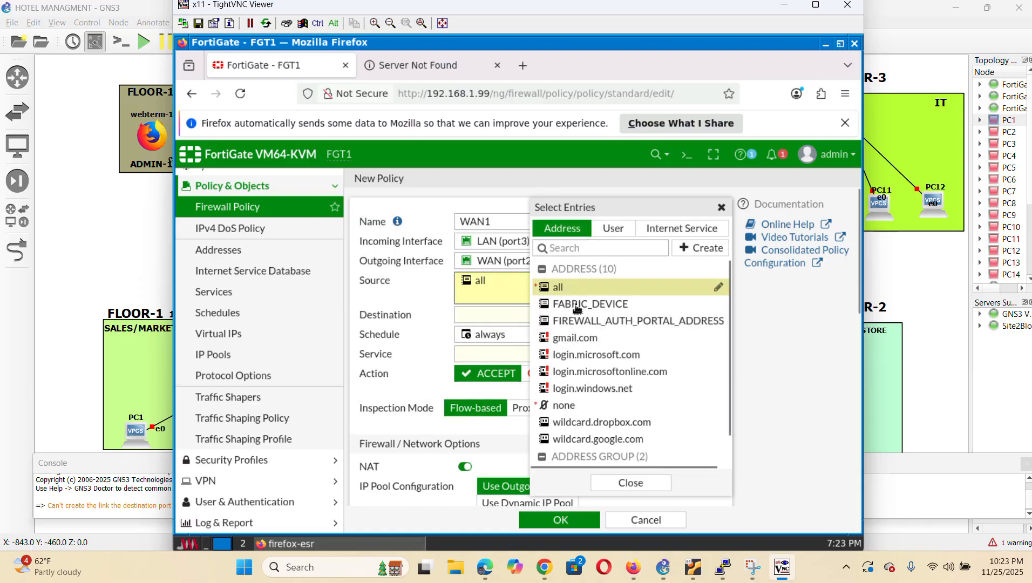
pyautogui.click(642, 487)
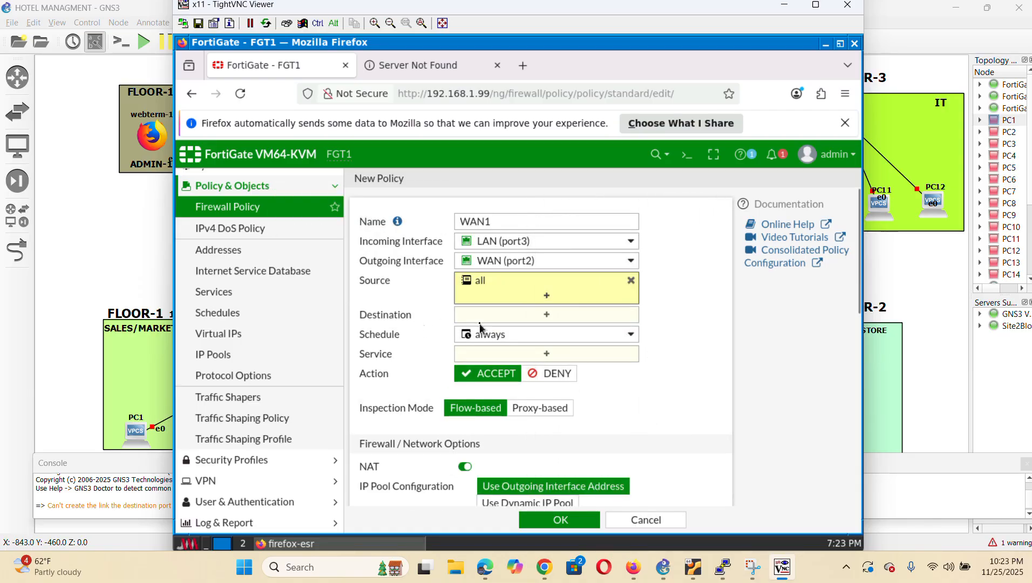
pyautogui.click(534, 323)
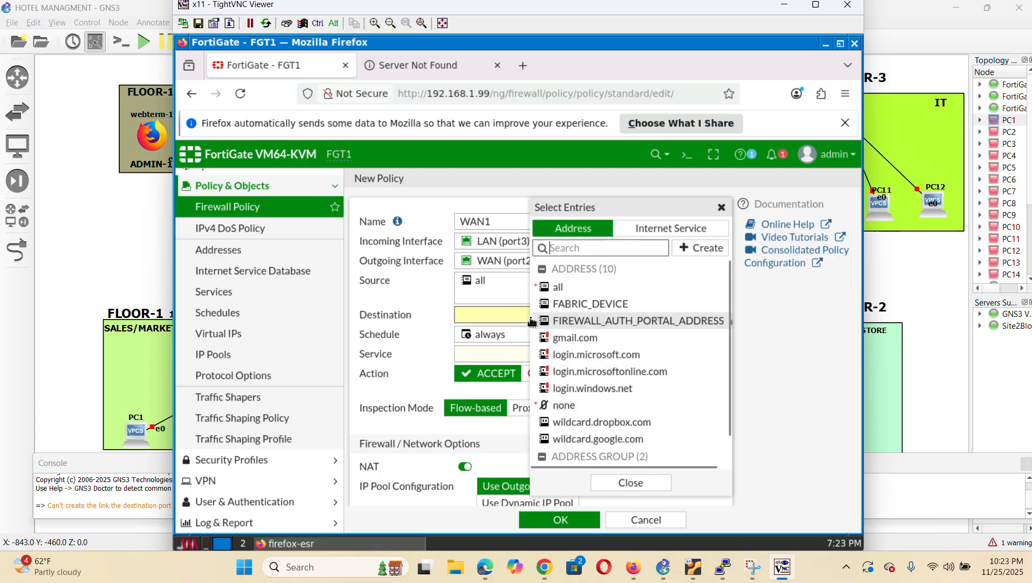
pyautogui.click(579, 289)
pyautogui.click(643, 488)
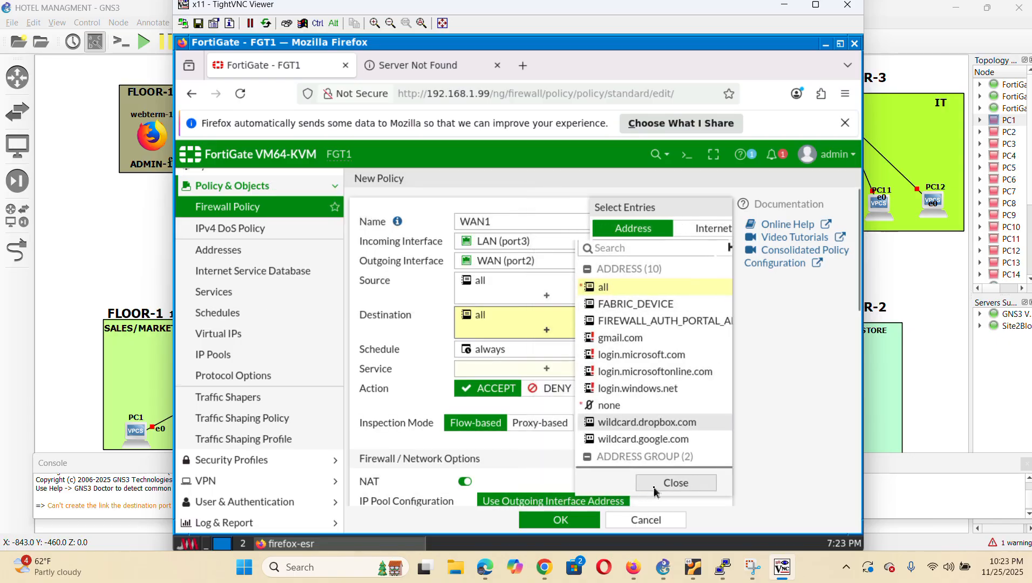
pyautogui.click(544, 370)
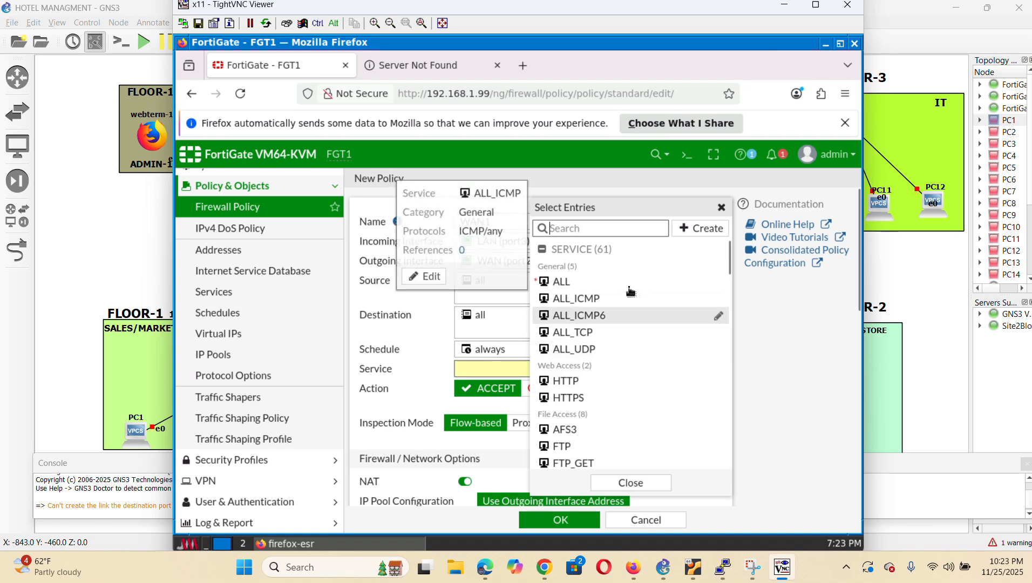
pyautogui.click(624, 282)
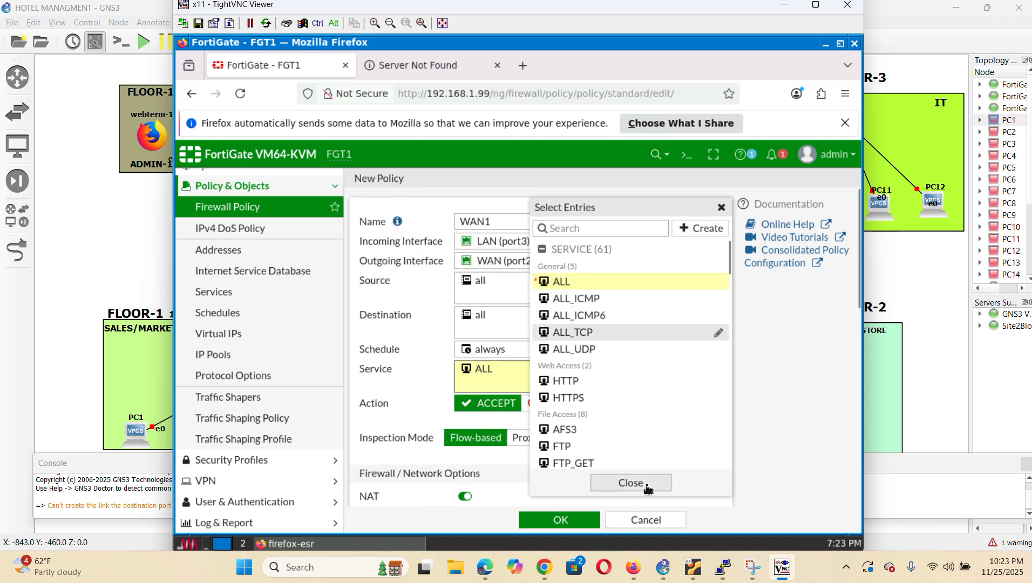
pyautogui.click(627, 483)
# Log all sessions and save the WAN1 policy
pyautogui.scroll(-10, 691, 426)
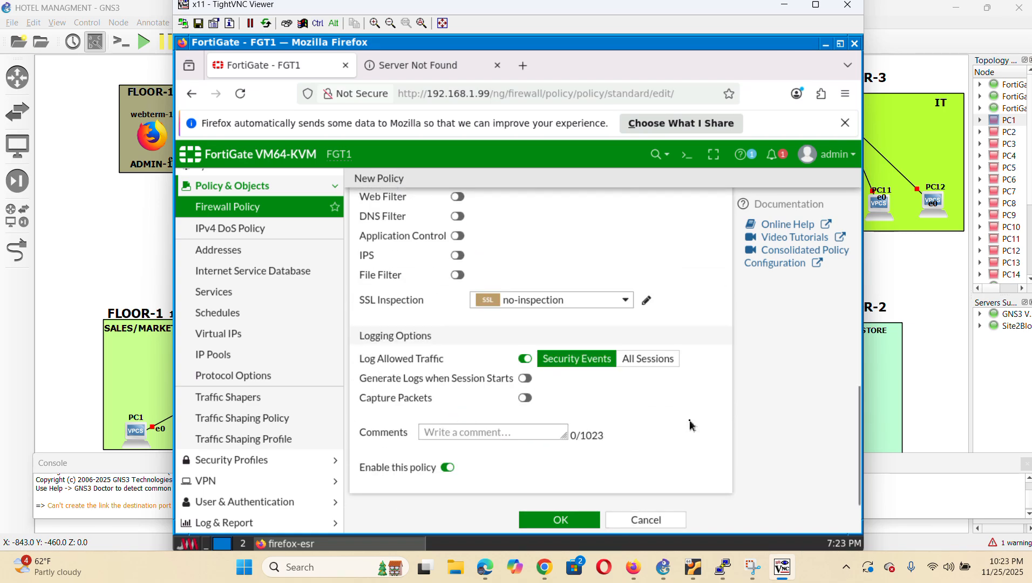
pyautogui.click(657, 360)
pyautogui.scroll(5, 656, 360)
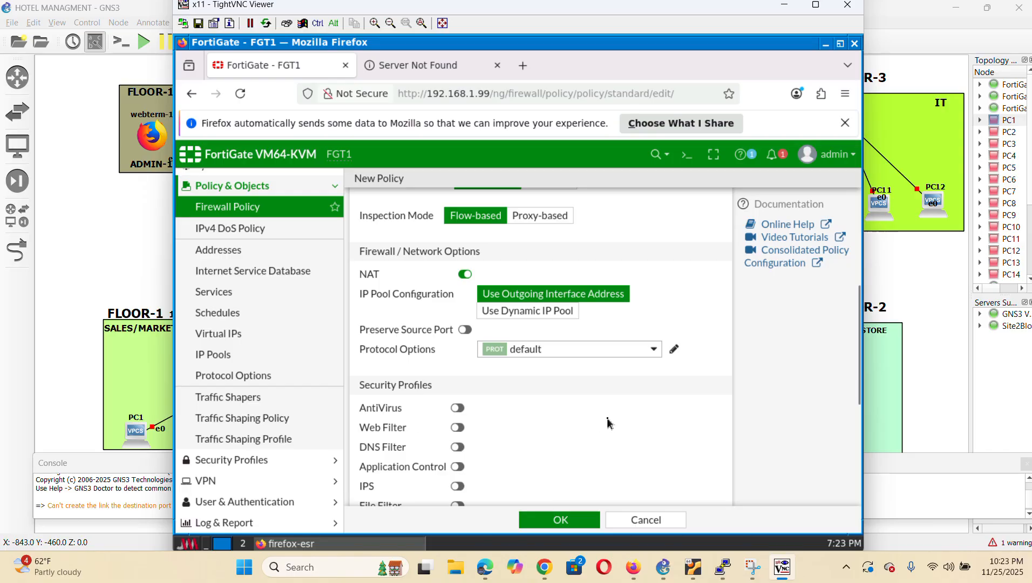
pyautogui.scroll(-5, 610, 423)
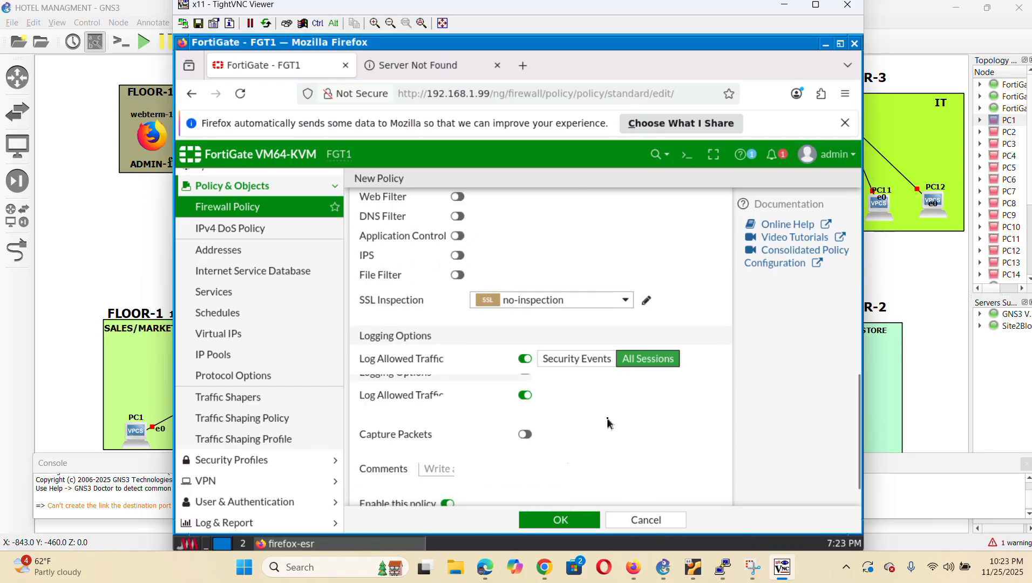
pyautogui.click(544, 520)
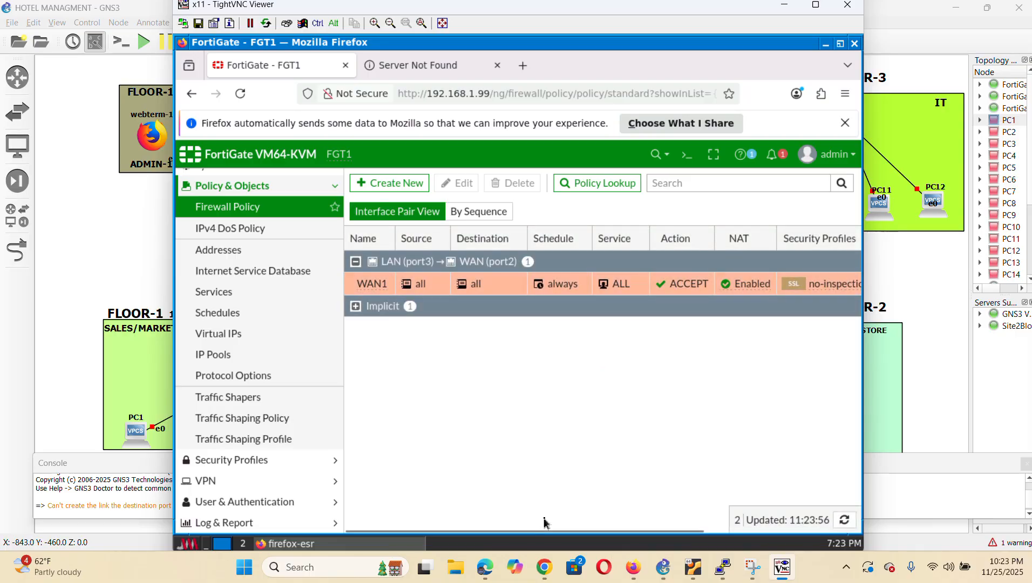
# Rename the WAN1 policy to LAN TO WAN and save it
pyautogui.click(429, 289)
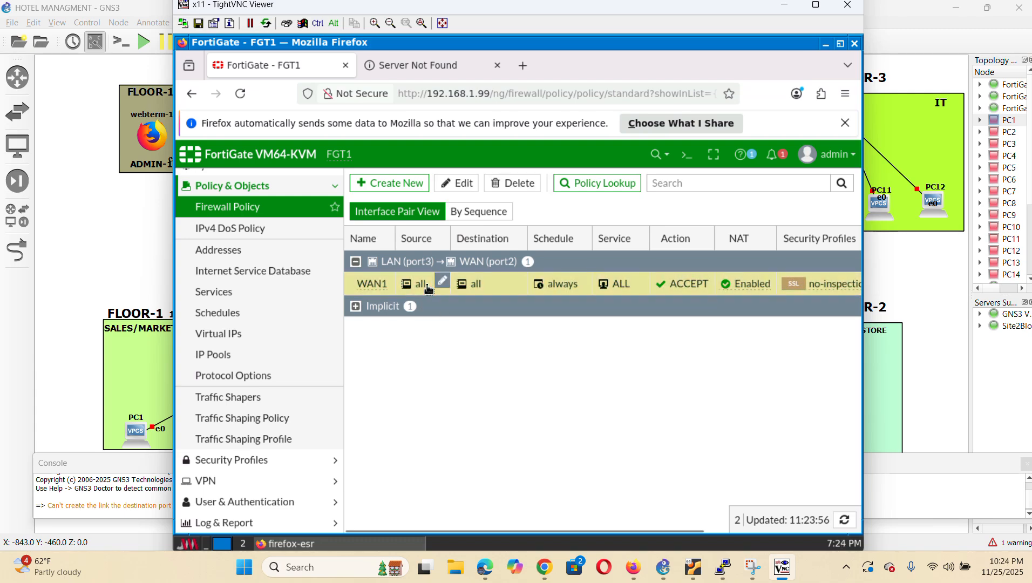
pyautogui.click(469, 185)
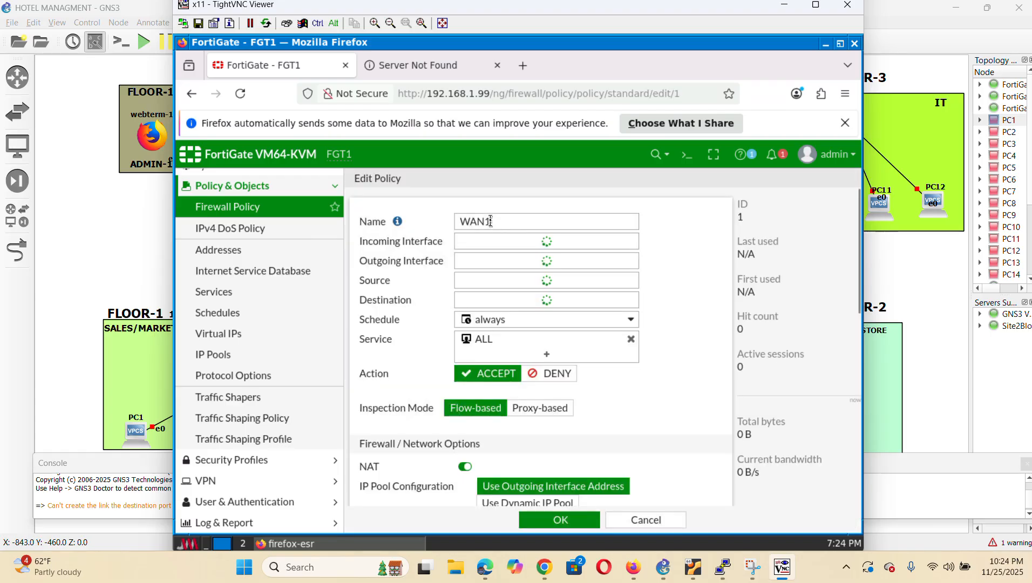
pyautogui.click(521, 222)
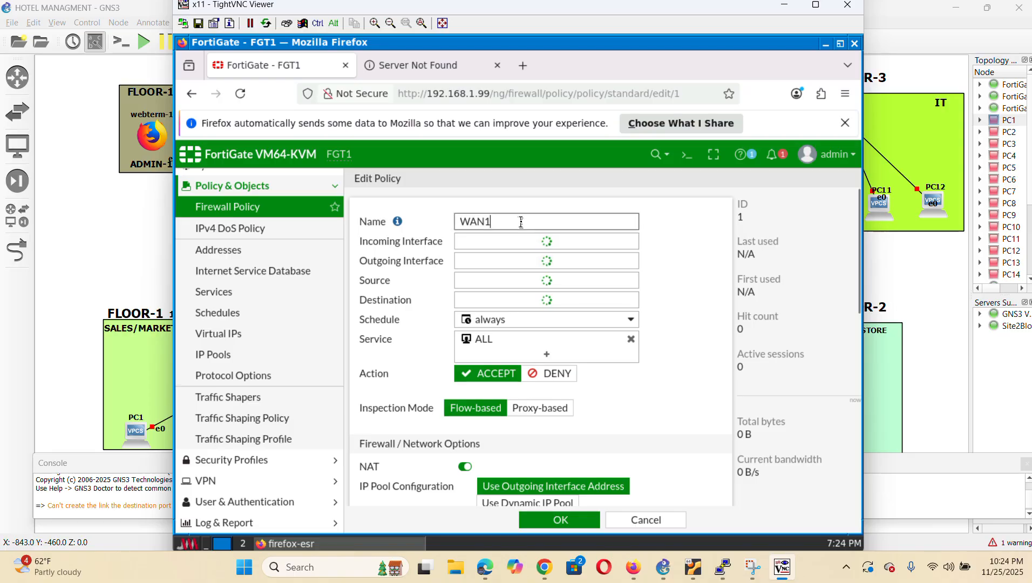
pyautogui.press('BackSpace')
pyautogui.press('BackSpace')
pyautogui.press('BackSpace')
pyautogui.press('BackSpace')
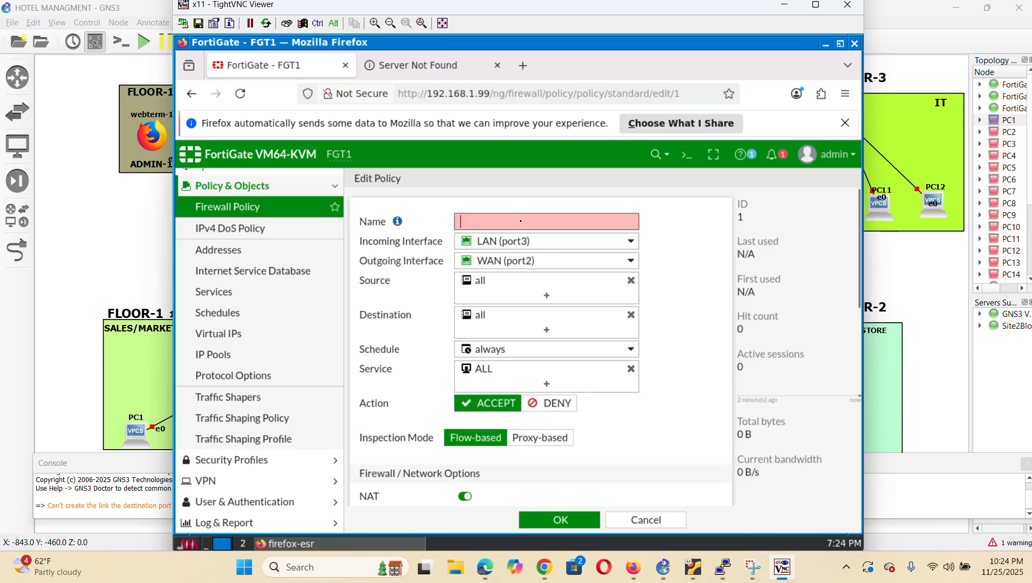
pyautogui.write('LAN TO WAN')
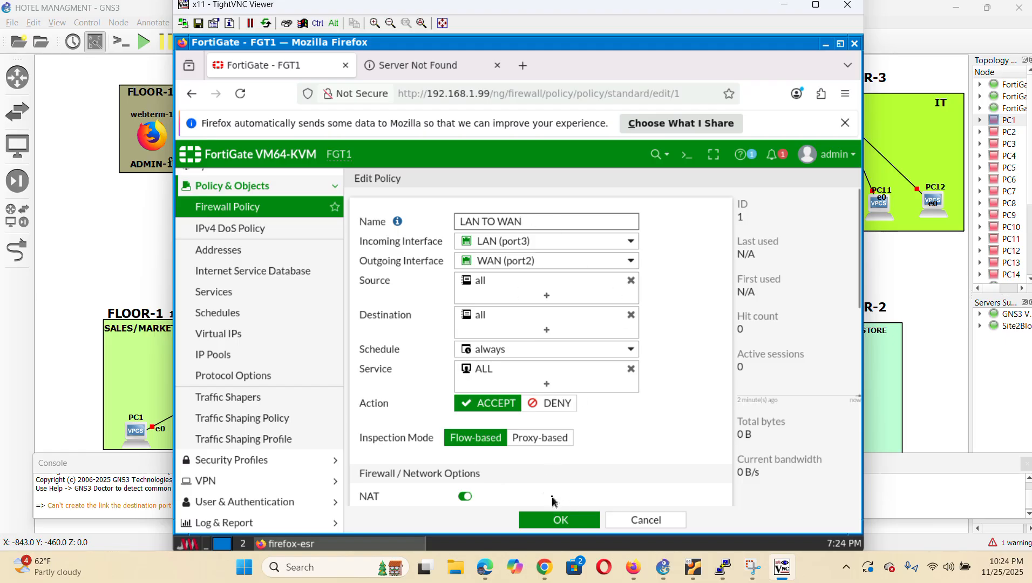
pyautogui.click(563, 521)
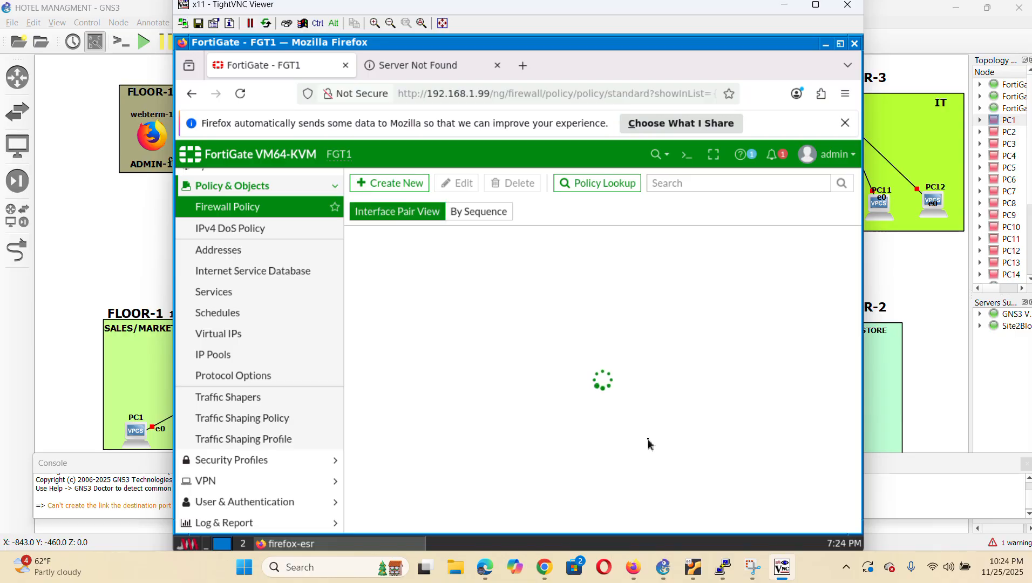
# Create a new policy named WAN TO LAN from WAN (port2) to LAN (port3)
pyautogui.click(393, 186)
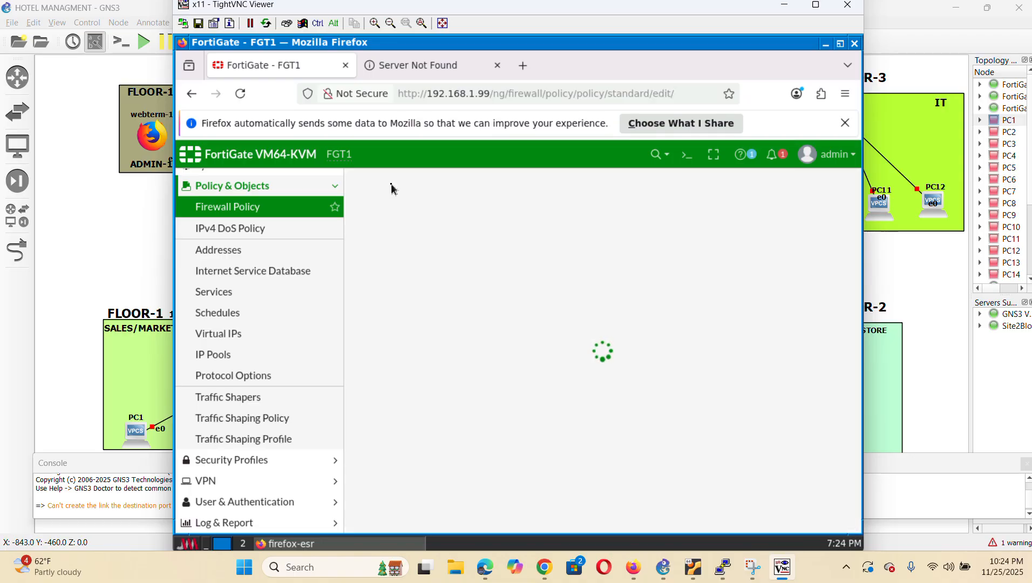
pyautogui.click(485, 215)
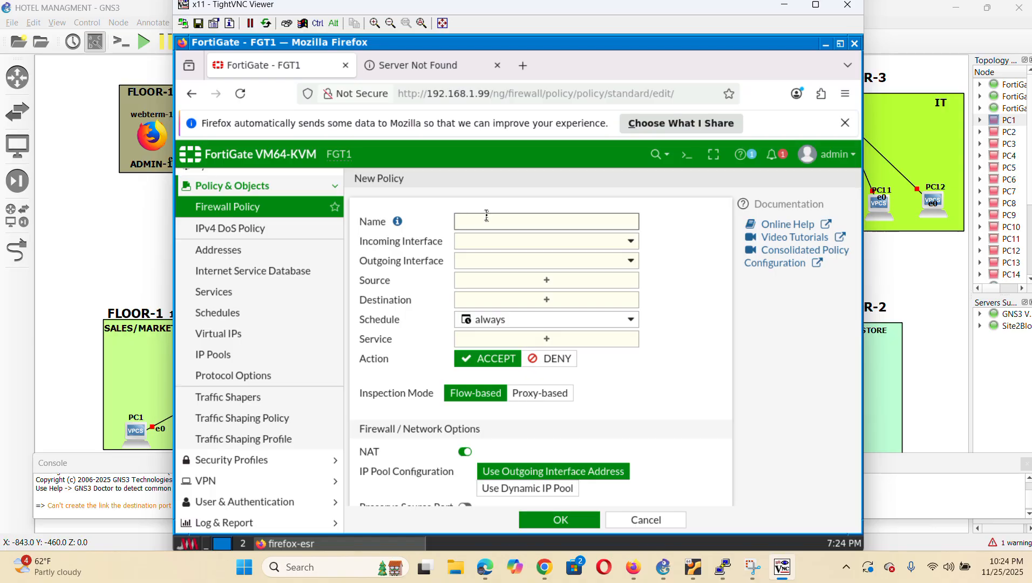
pyautogui.write('WAN TO LAN')
pyautogui.click(592, 245)
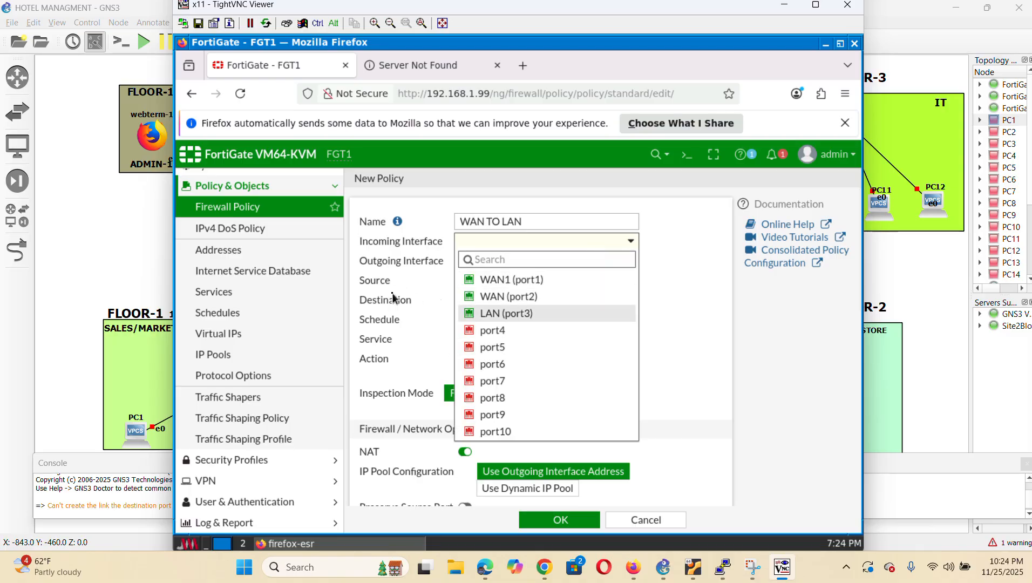
pyautogui.click(540, 297)
pyautogui.click(591, 261)
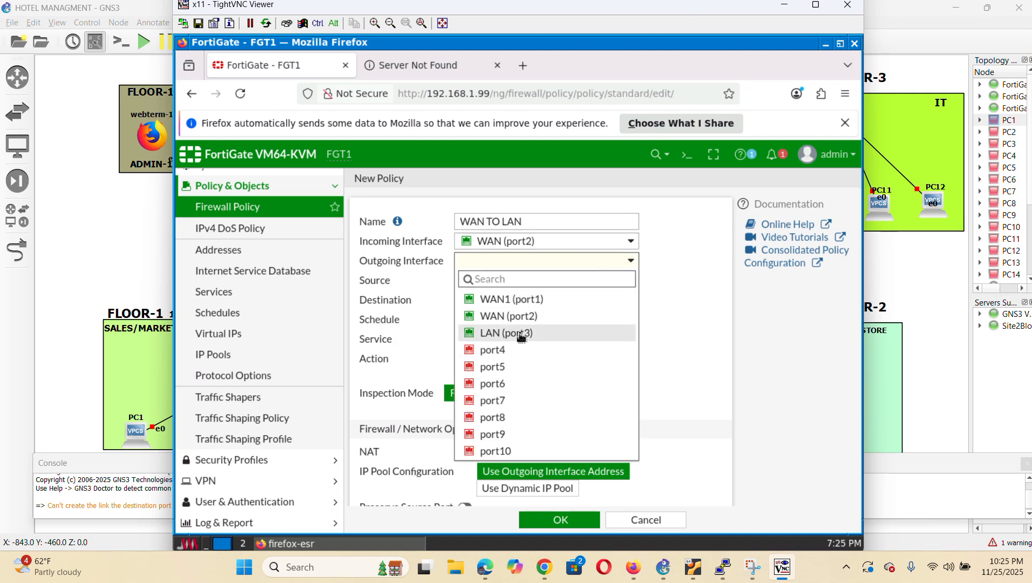
pyautogui.click(524, 334)
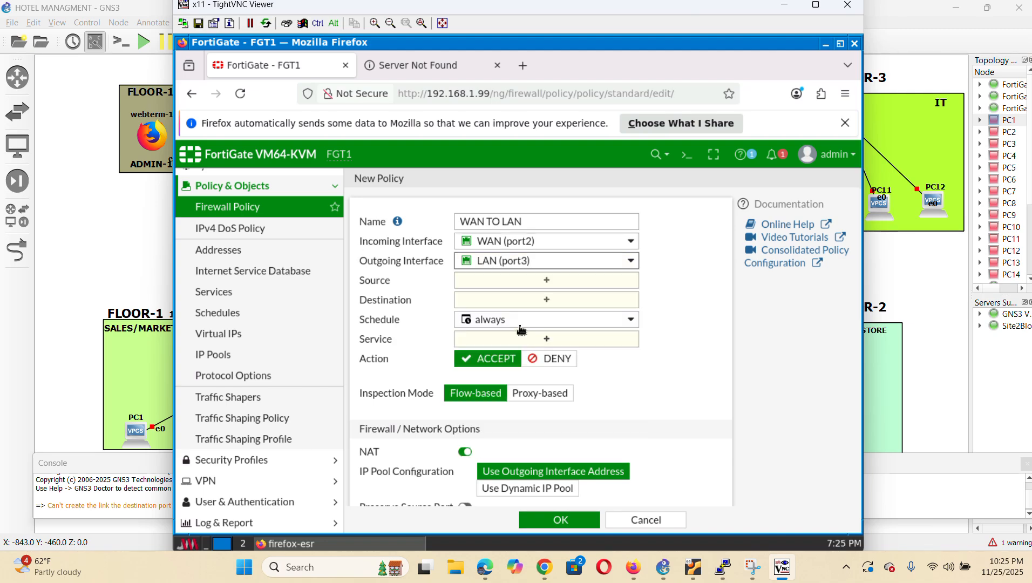
# Set its source and destination addresses to all and its service to ALL
pyautogui.click(548, 280)
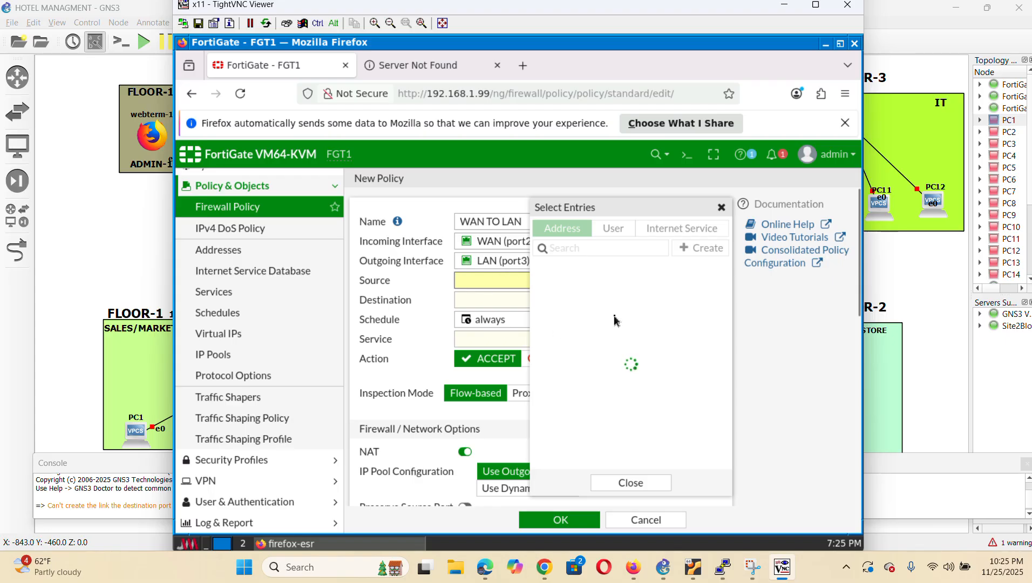
pyautogui.click(604, 289)
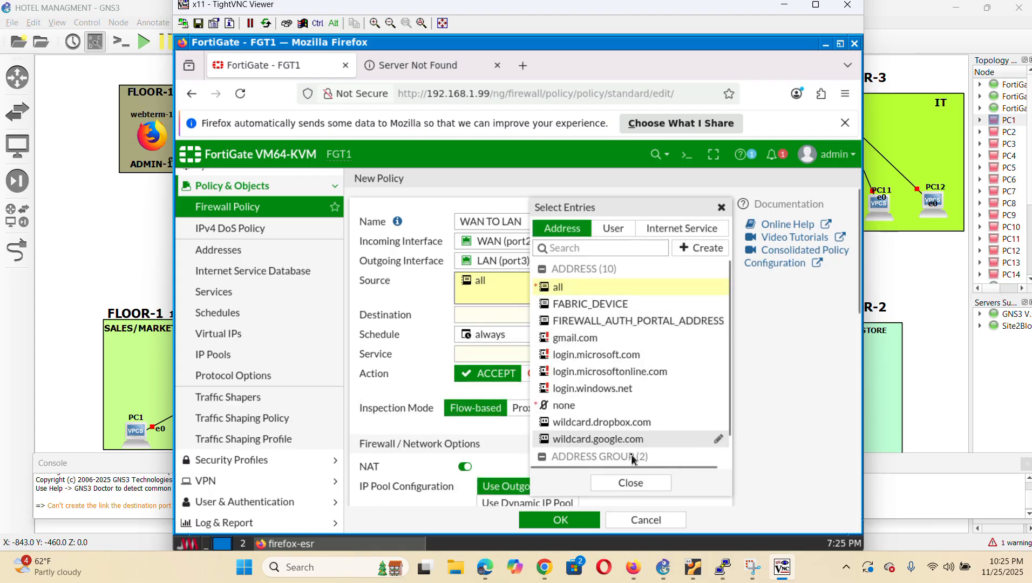
pyautogui.click(631, 483)
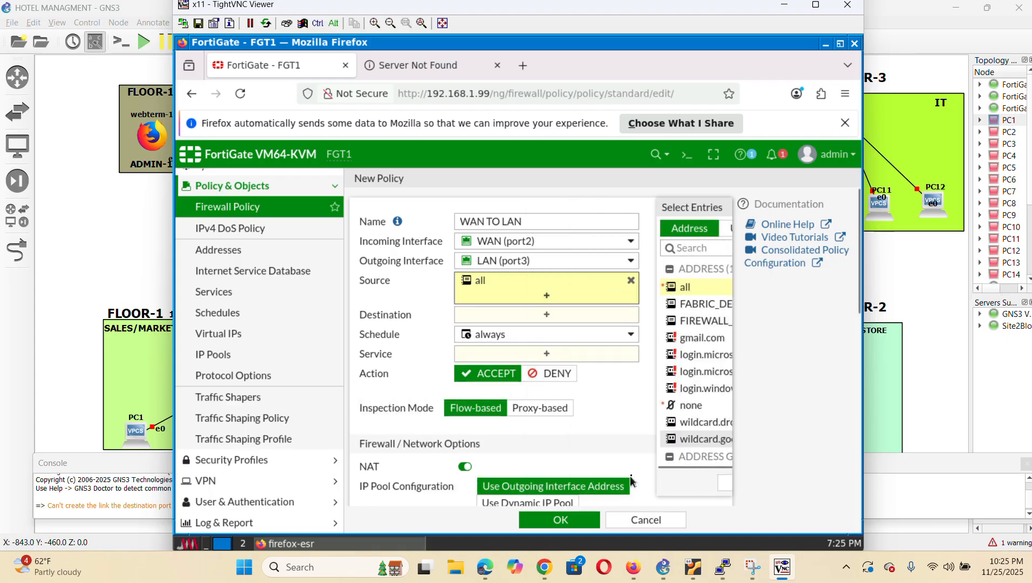
pyautogui.click(560, 316)
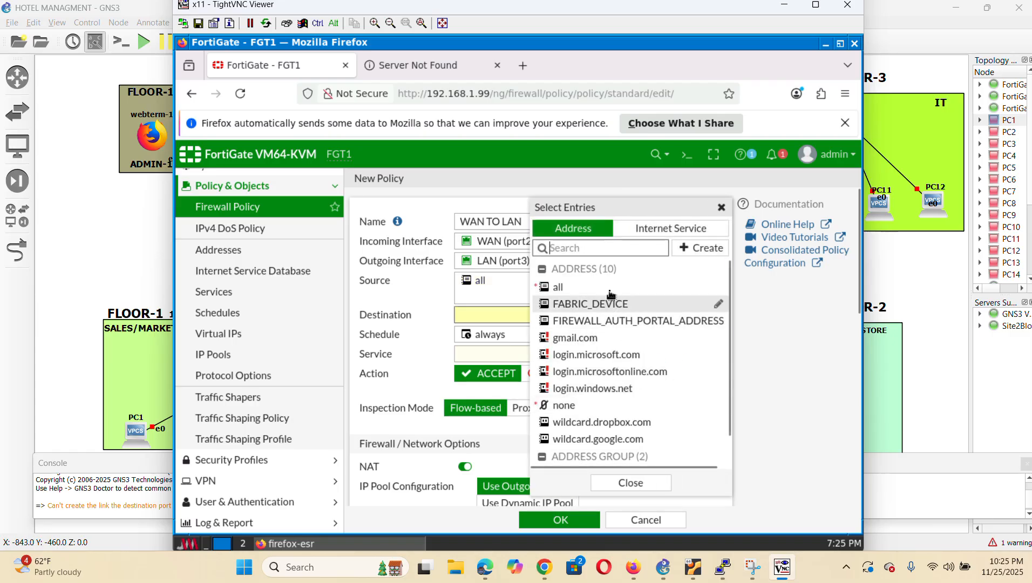
pyautogui.click(572, 286)
pyautogui.click(628, 484)
pyautogui.click(551, 369)
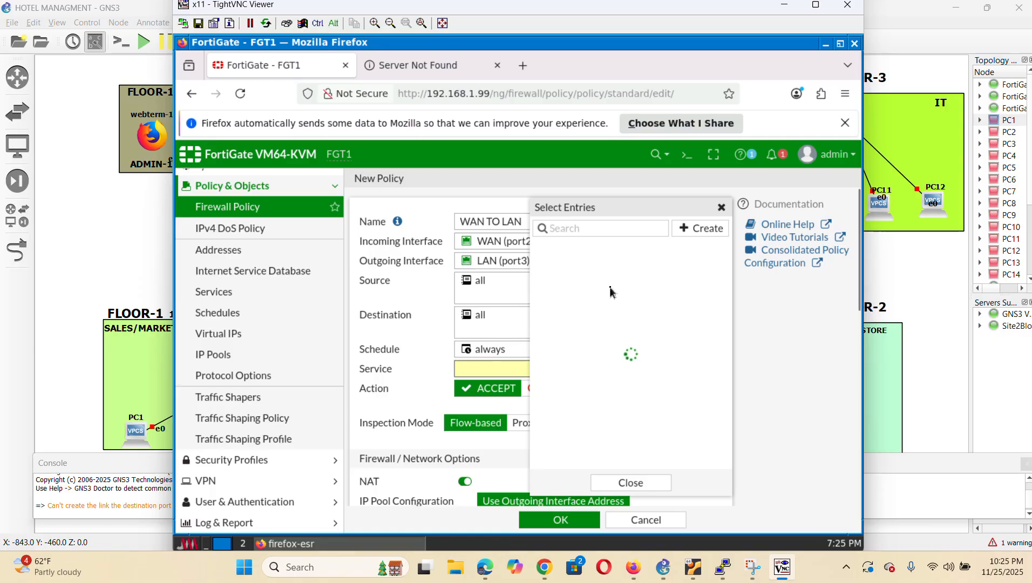
pyautogui.click(582, 284)
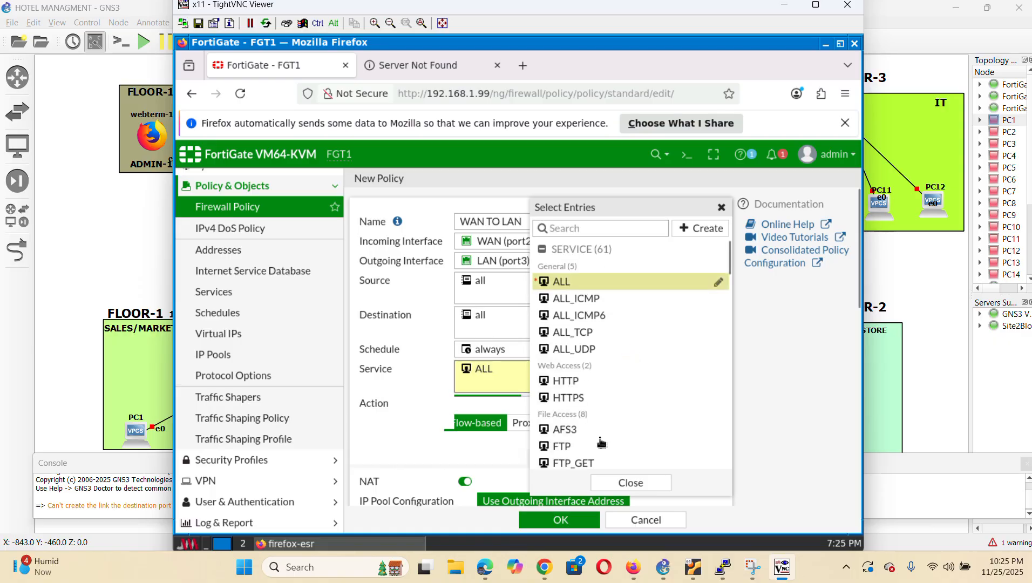
pyautogui.click(629, 483)
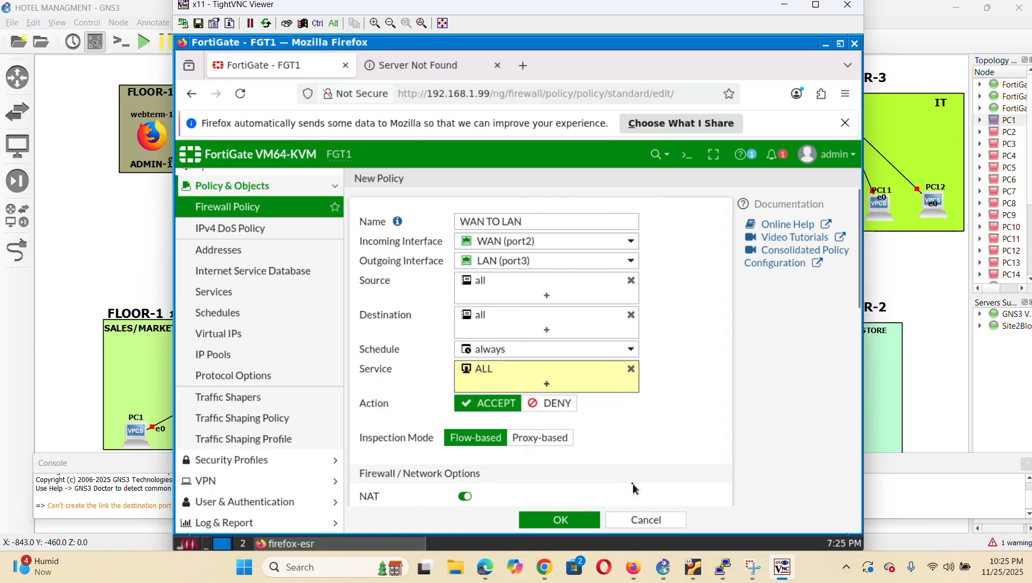
# Log all sessions and save the WAN TO LAN policy
pyautogui.scroll(-10, 656, 385)
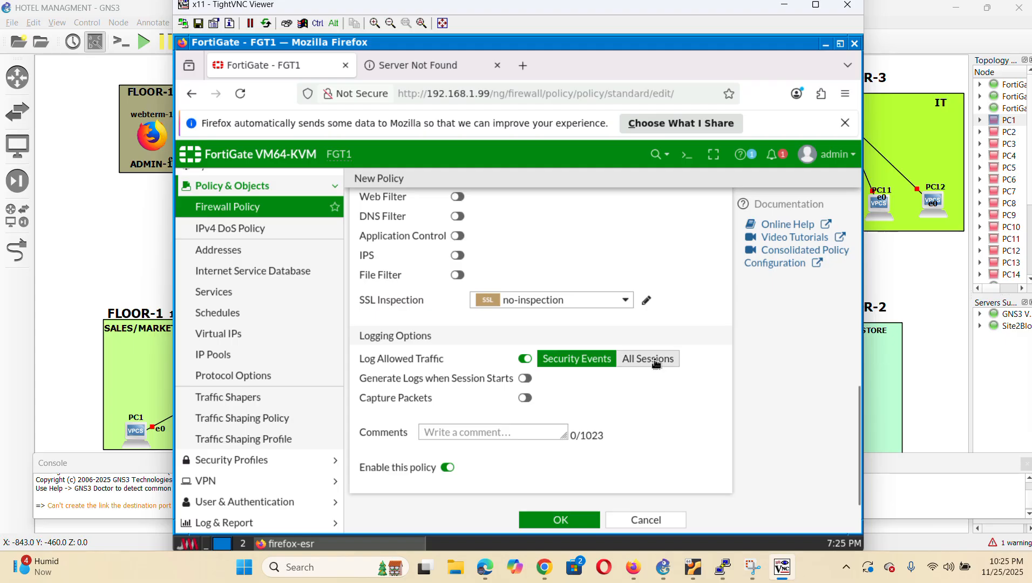
pyautogui.click(656, 363)
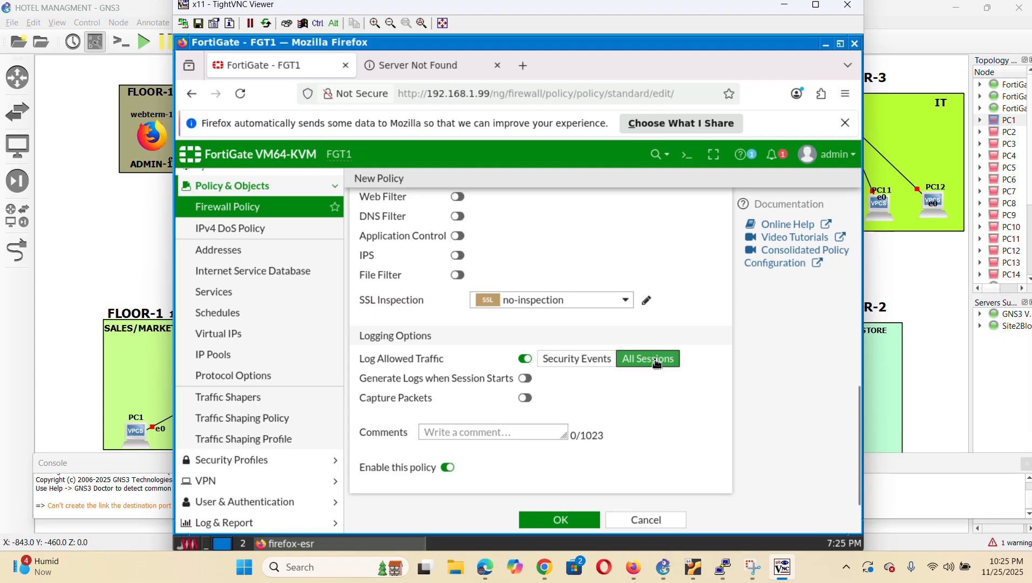
pyautogui.click(542, 527)
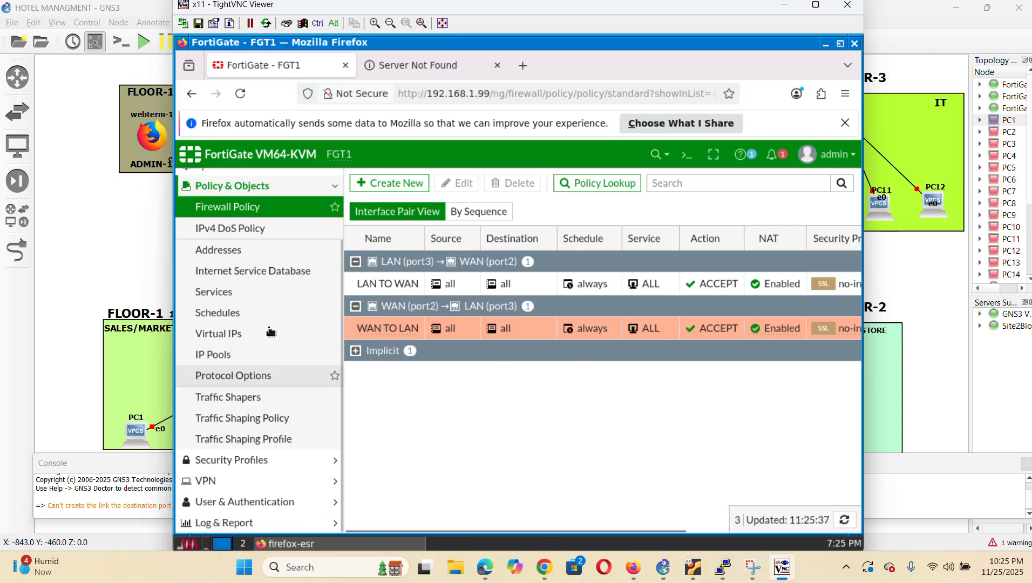
# Open the OSPF routing settings under Network and clear the 0.0.0.0 Router ID
pyautogui.scroll(3, 272, 284)
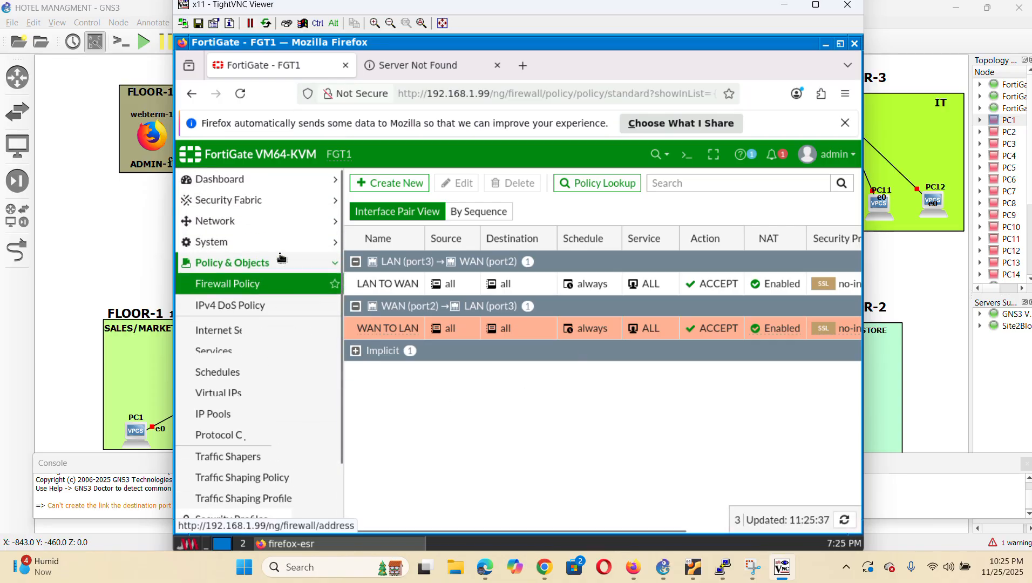
pyautogui.click(237, 226)
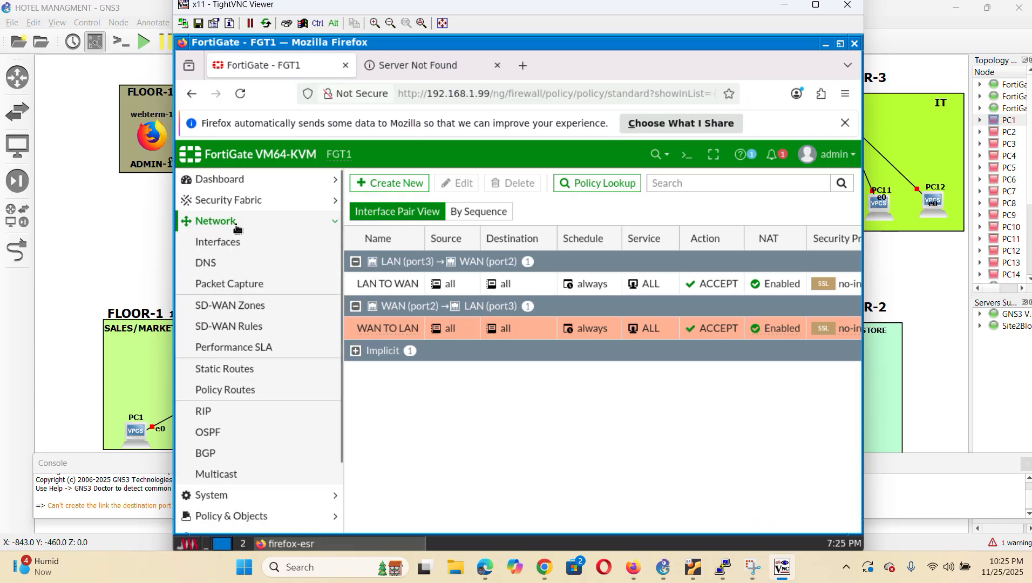
pyautogui.click(221, 432)
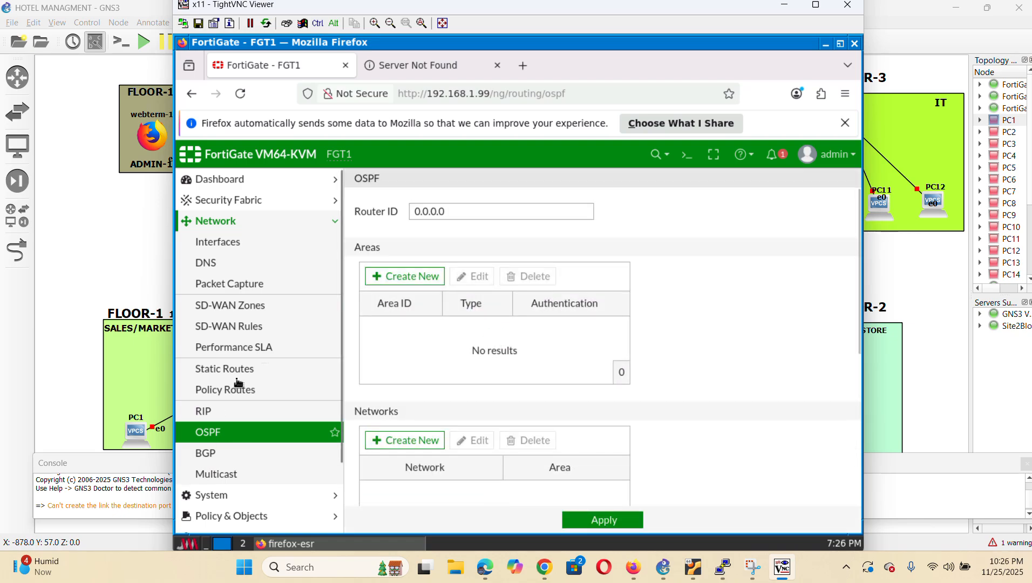
pyautogui.click(477, 211)
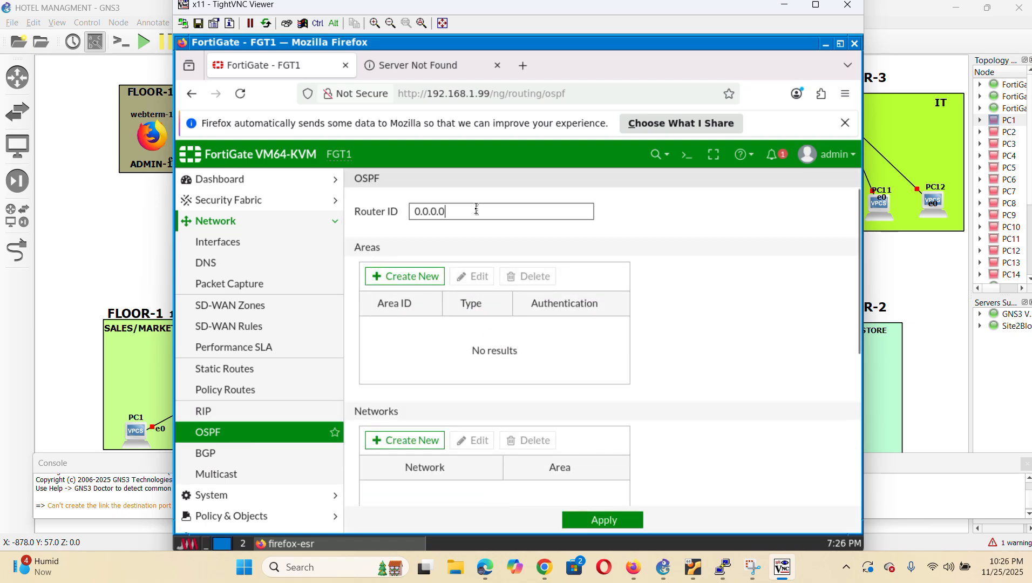
pyautogui.press('BackSpace')
pyautogui.press('BackSpace')
pyautogui.press('BackSpace')
pyautogui.press('BackSpace')
pyautogui.press('BackSpace')
pyautogui.press('BackSpace')
pyautogui.press('BackSpace')
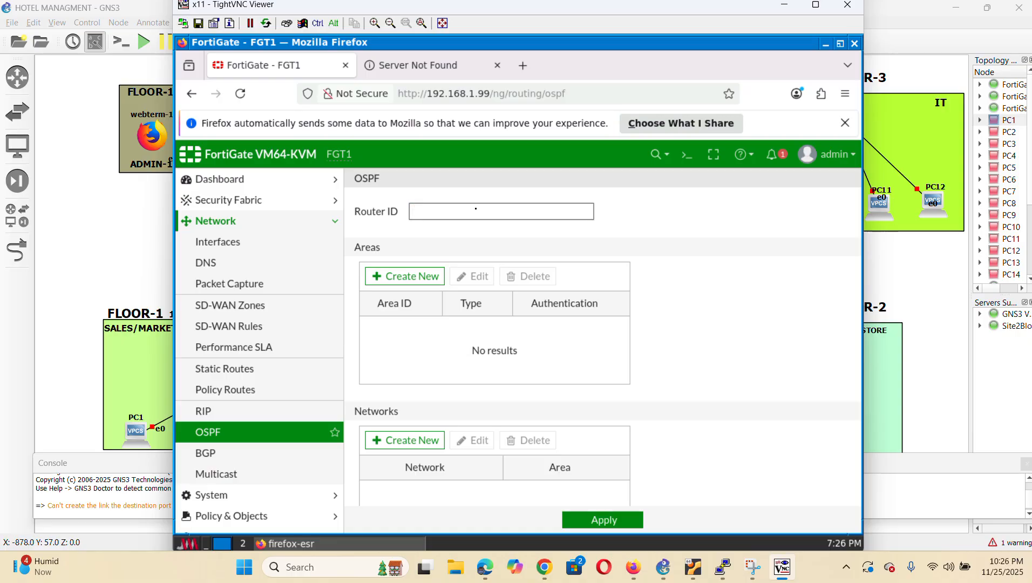
# Enter Router ID 4.4.4.4 and add the regular backbone area 0.0.0.0 without authentication
pyautogui.write('4.4.4.4')
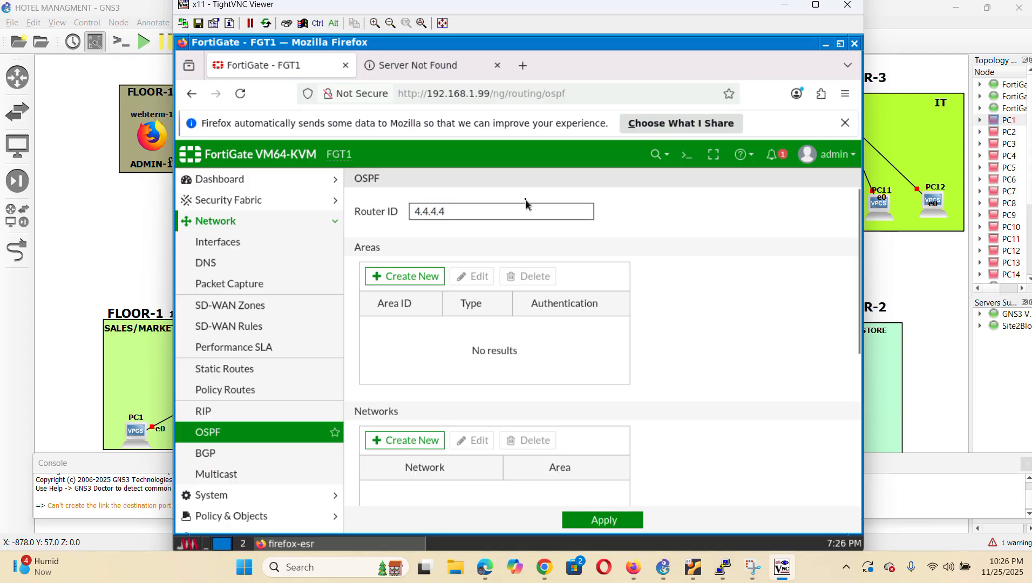
pyautogui.click(421, 277)
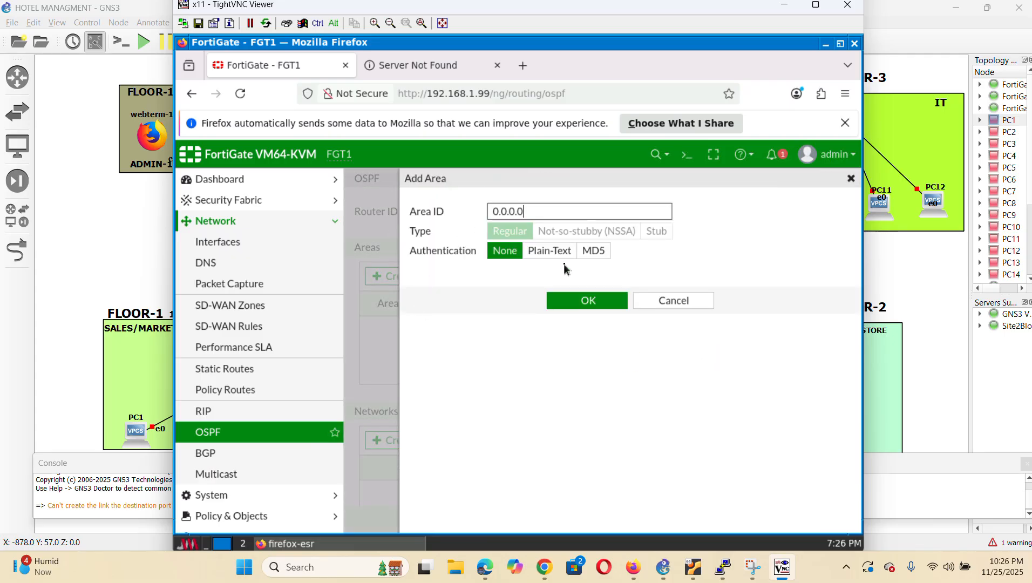
pyautogui.click(588, 303)
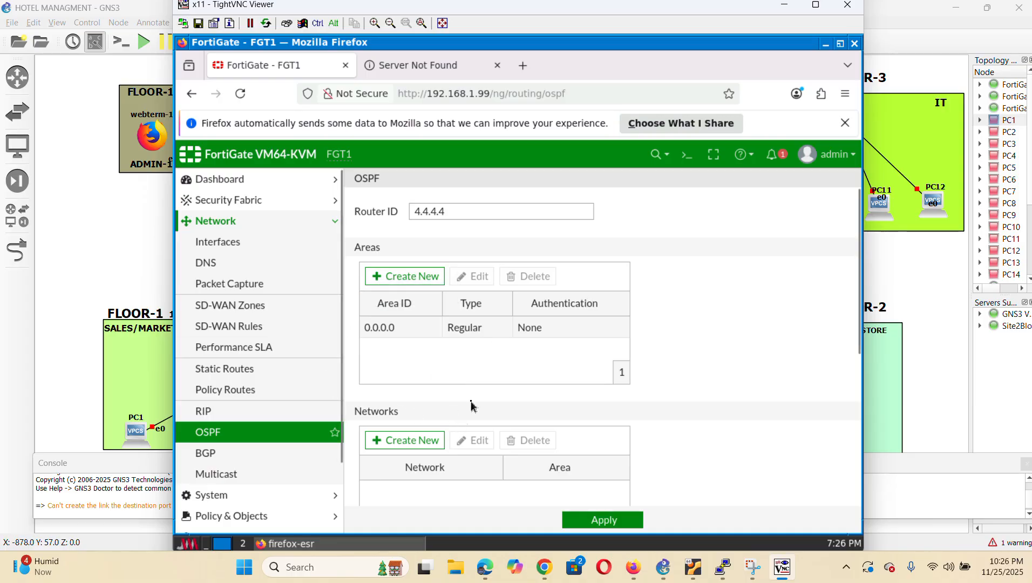
pyautogui.scroll(-3, 475, 400)
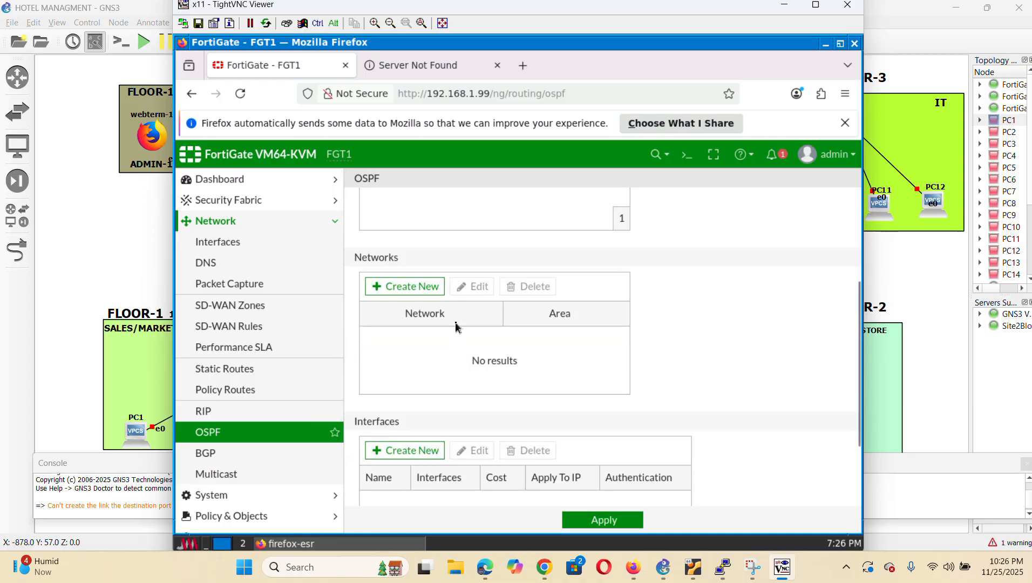
# Add OSPF network 20.20.20.0/24 in area 0.0.0.0
pyautogui.click(409, 287)
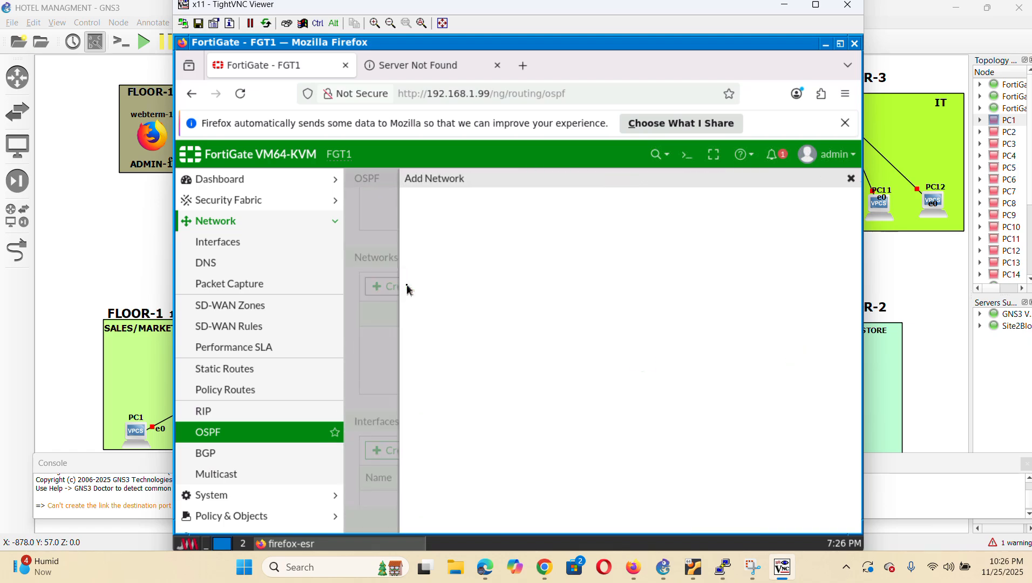
pyautogui.click(563, 215)
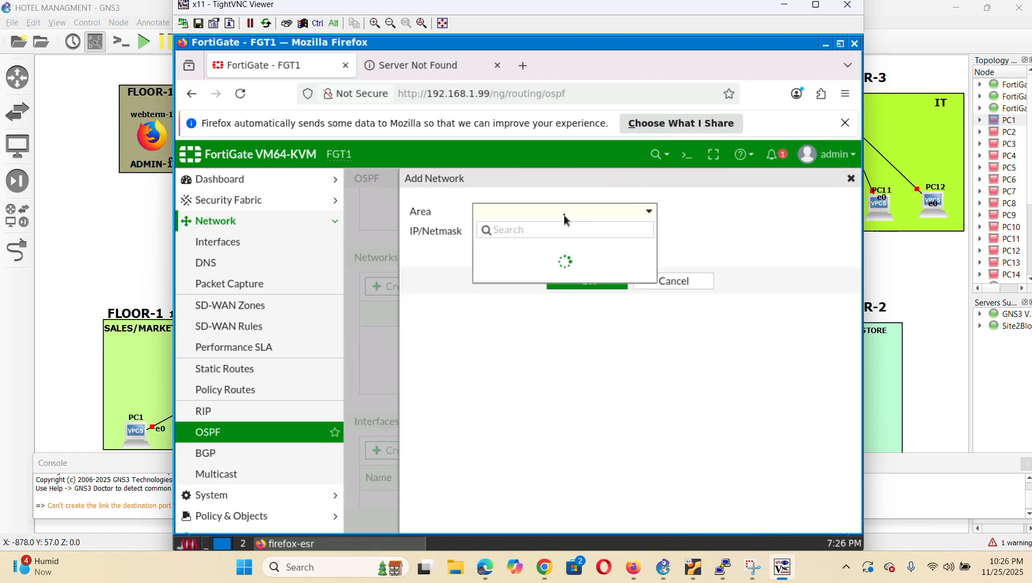
pyautogui.click(520, 249)
pyautogui.click(562, 229)
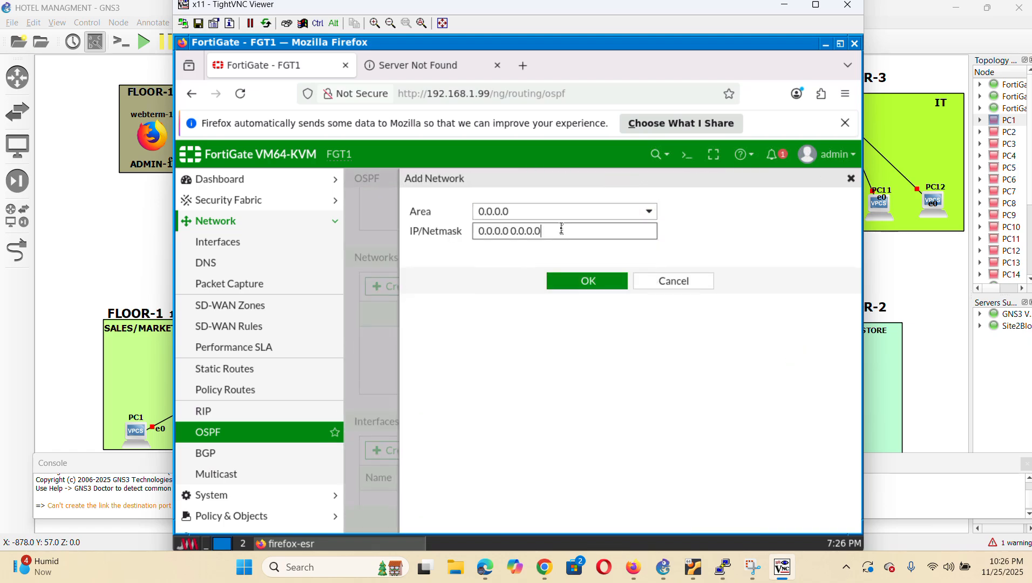
pyautogui.press('BackSpace')
pyautogui.press('BackSpace')
pyautogui.press('BackSpace')
pyautogui.press('BackSpace')
pyautogui.press('BackSpace')
pyautogui.press('BackSpace')
pyautogui.press('BackSpace')
pyautogui.press('BackSpace')
pyautogui.press('BackSpace')
pyautogui.press('BackSpace')
pyautogui.press('BackSpace')
pyautogui.press('BackSpace')
pyautogui.press('BackSpace')
pyautogui.press('BackSpace')
pyautogui.press('BackSpace')
pyautogui.write('20.20.20.0/24')
pyautogui.click(594, 285)
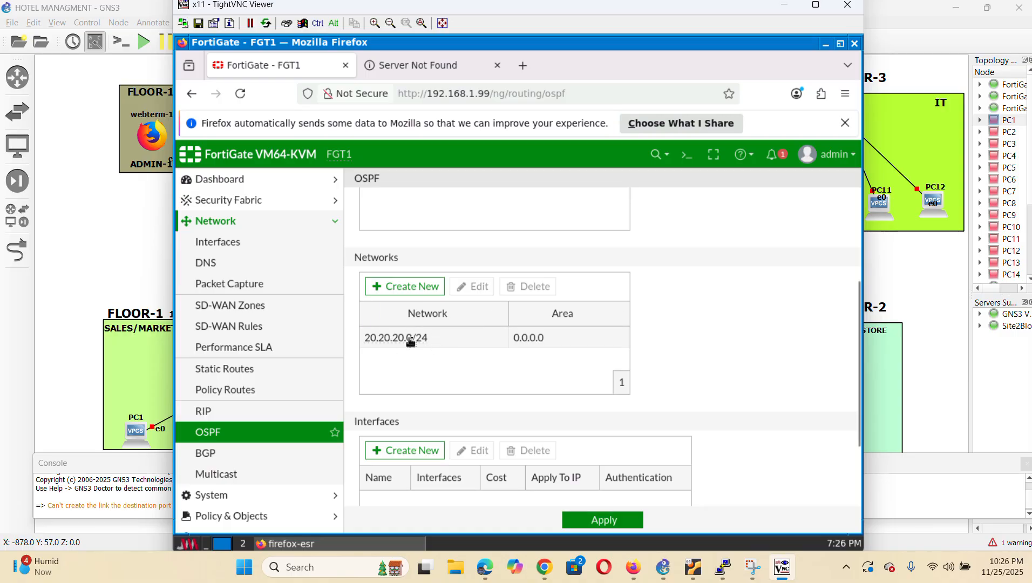
# Add OSPF network 192.168.20.0/24 in area 0.0.0.0
pyautogui.click(406, 287)
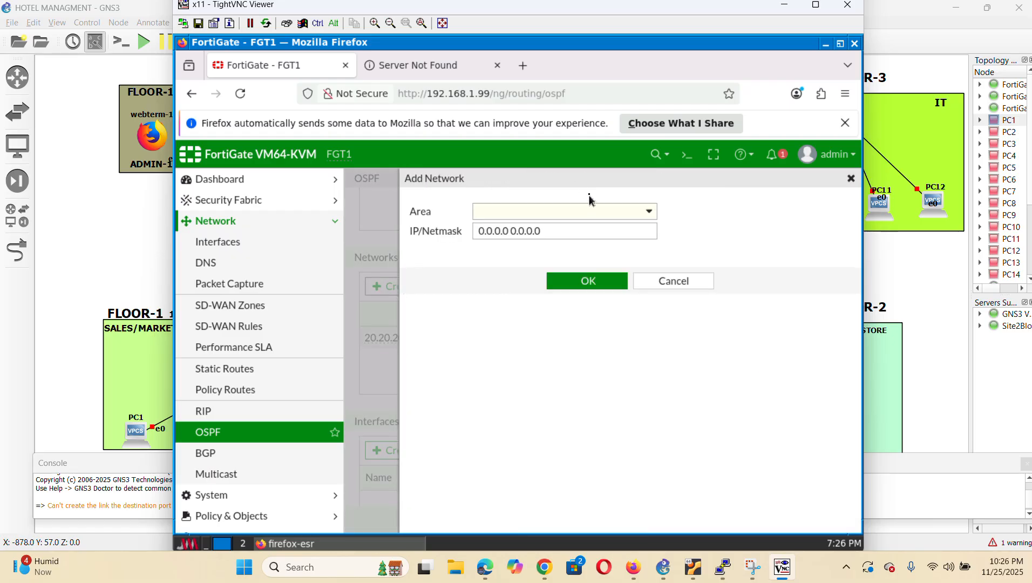
pyautogui.click(599, 211)
pyautogui.click(507, 250)
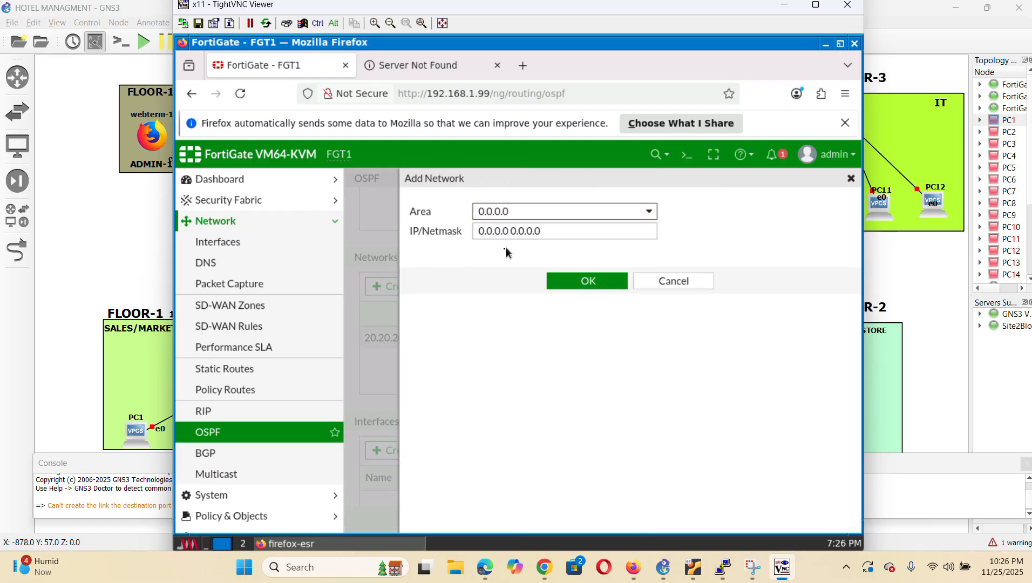
pyautogui.click(563, 228)
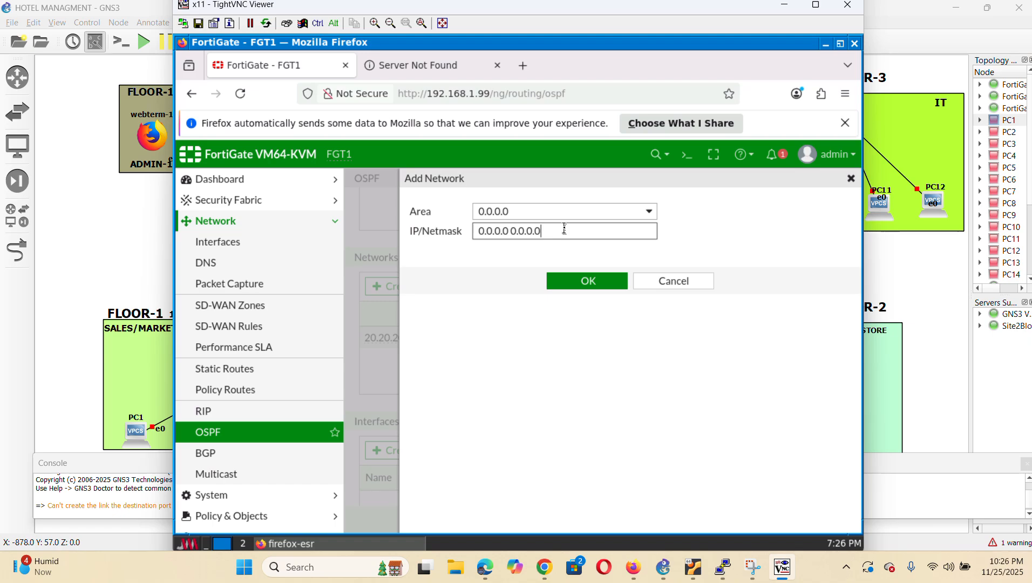
pyautogui.press('BackSpace')
pyautogui.press('BackSpace')
pyautogui.press('BackSpace')
pyautogui.press('BackSpace')
pyautogui.press('BackSpace')
pyautogui.press('BackSpace')
pyautogui.press('BackSpace')
pyautogui.press('BackSpace')
pyautogui.press('BackSpace')
pyautogui.press('BackSpace')
pyautogui.press('BackSpace')
pyautogui.press('BackSpace')
pyautogui.press('BackSpace')
pyautogui.press('BackSpace')
pyautogui.write('192.168.20.')
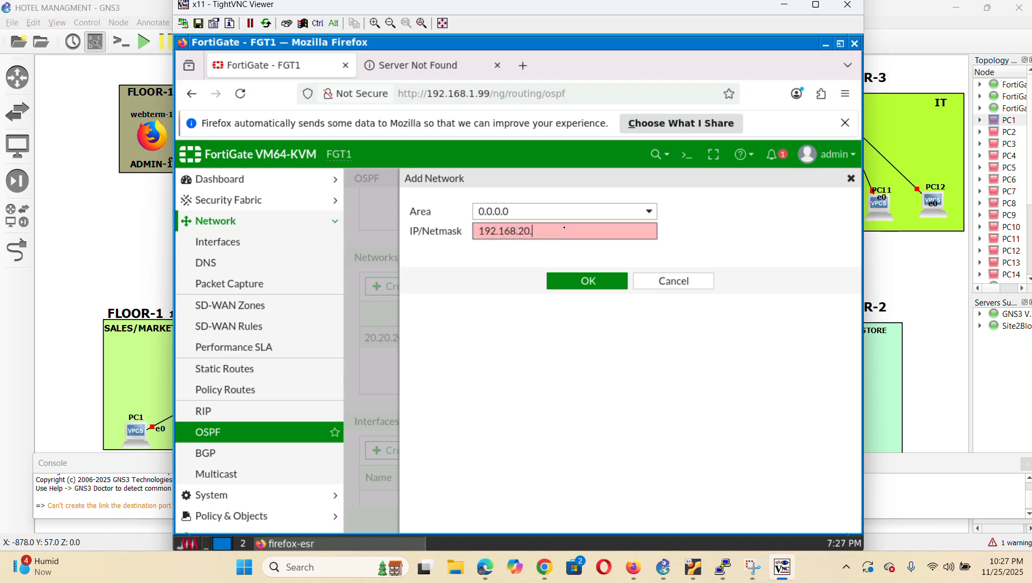
pyautogui.write('0/24')
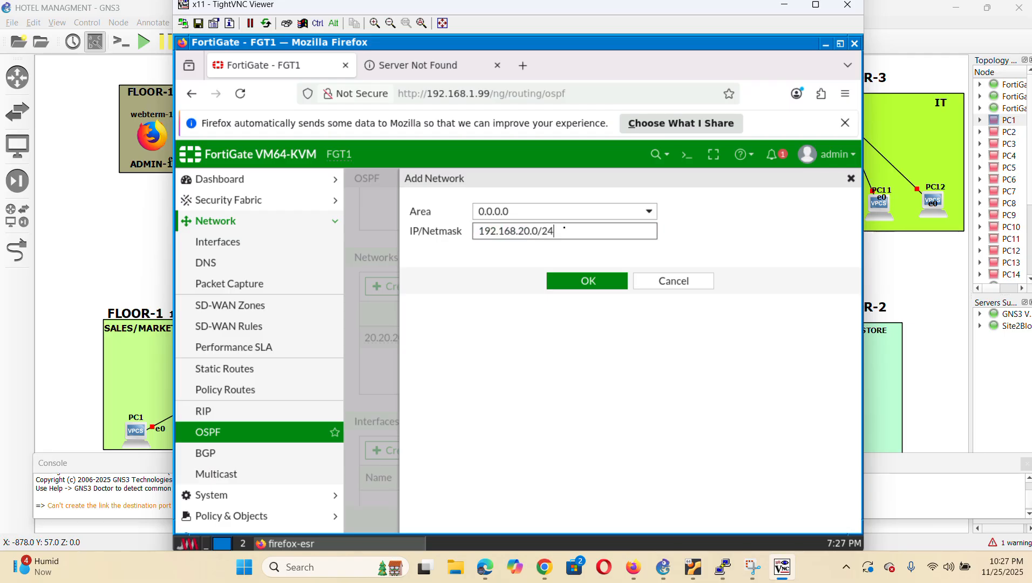
pyautogui.click(585, 281)
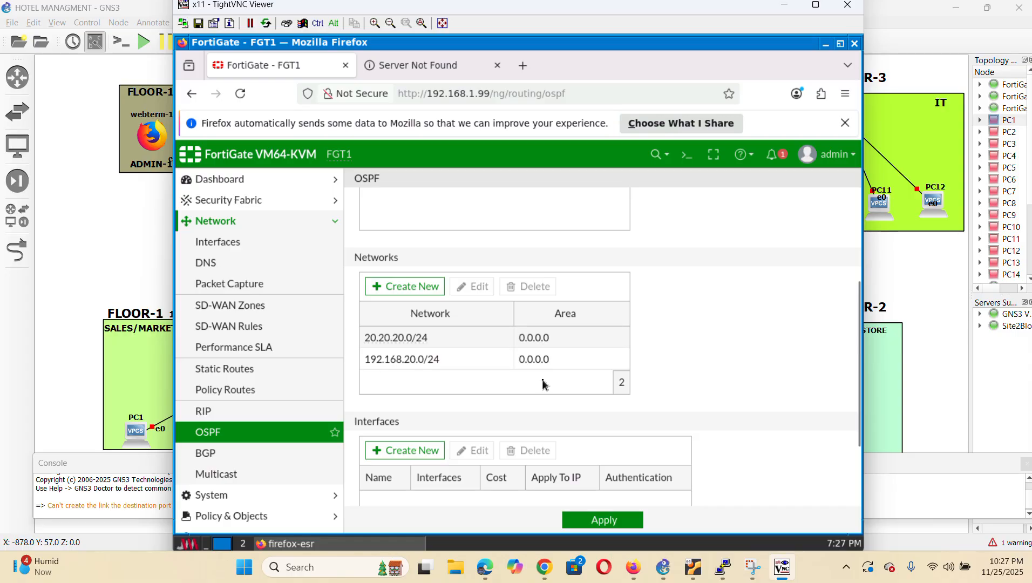
pyautogui.scroll(-2, 543, 384)
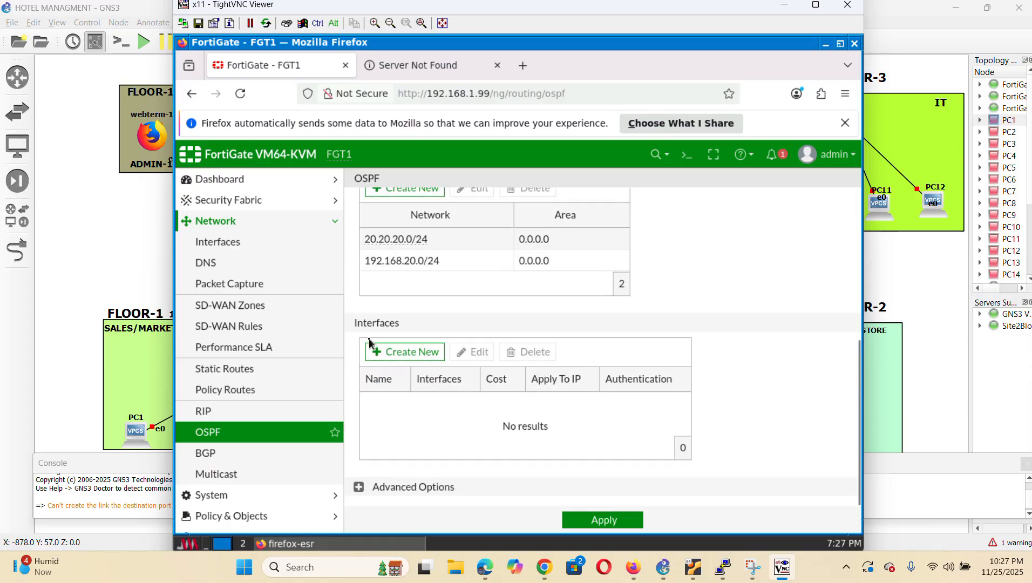
# Create OSPF interface WAN1 on WAN (port2) with hello and dead intervals of 10, then apply
pyautogui.click(418, 355)
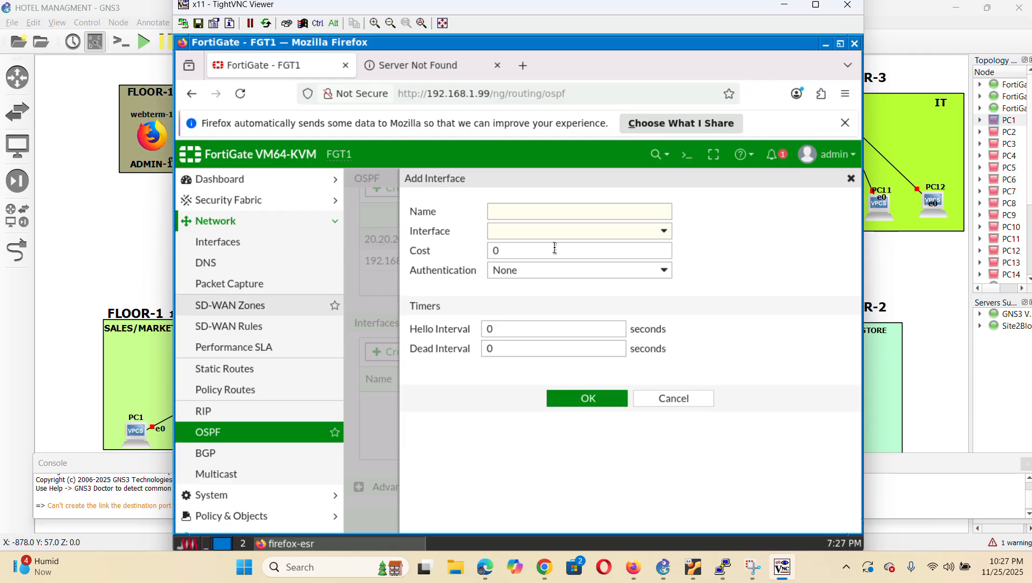
pyautogui.click(557, 217)
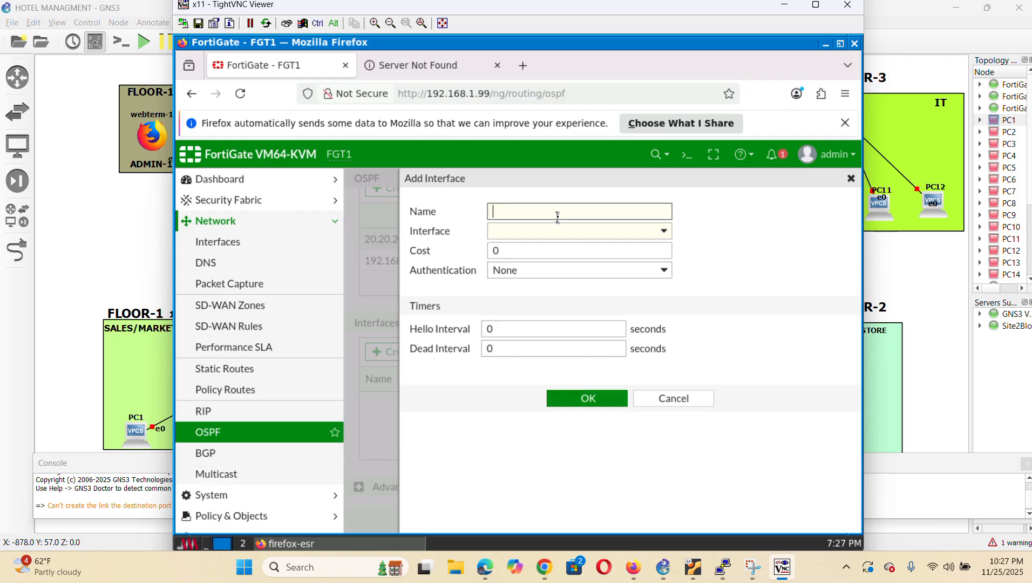
pyautogui.write('WAN1')
pyautogui.click(663, 232)
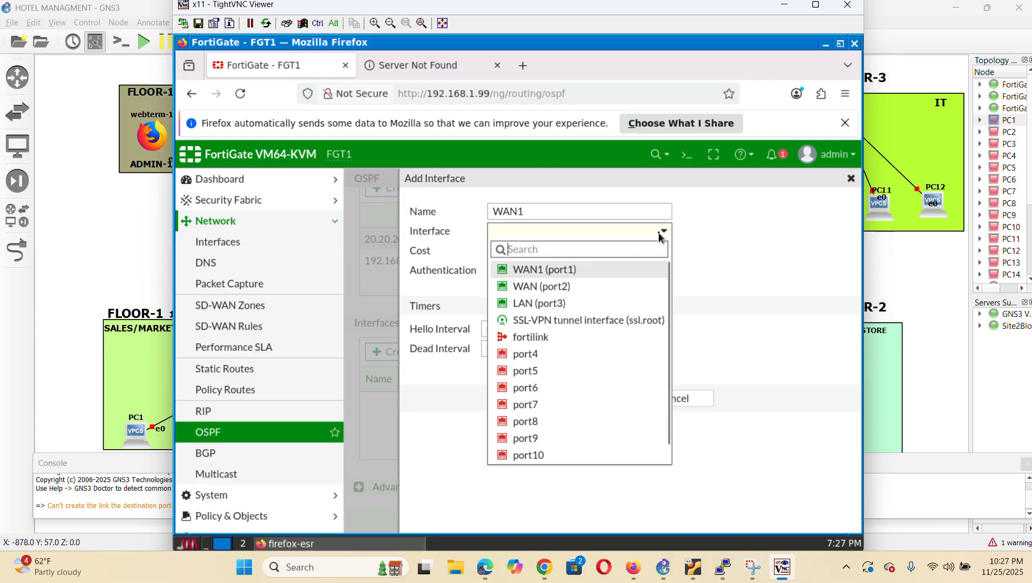
pyautogui.click(555, 287)
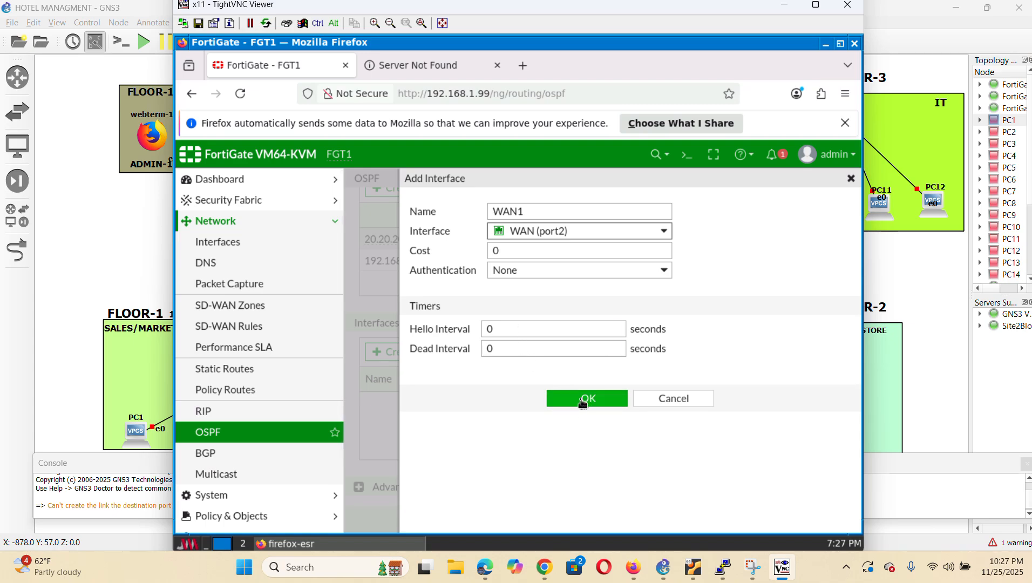
pyautogui.click(520, 330)
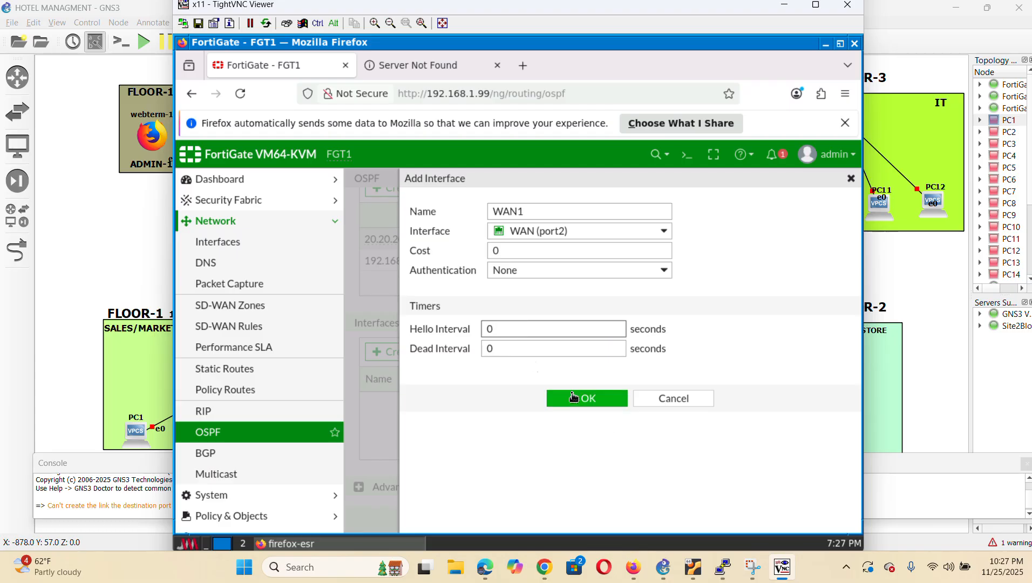
pyautogui.press('BackSpace')
pyautogui.write('10')
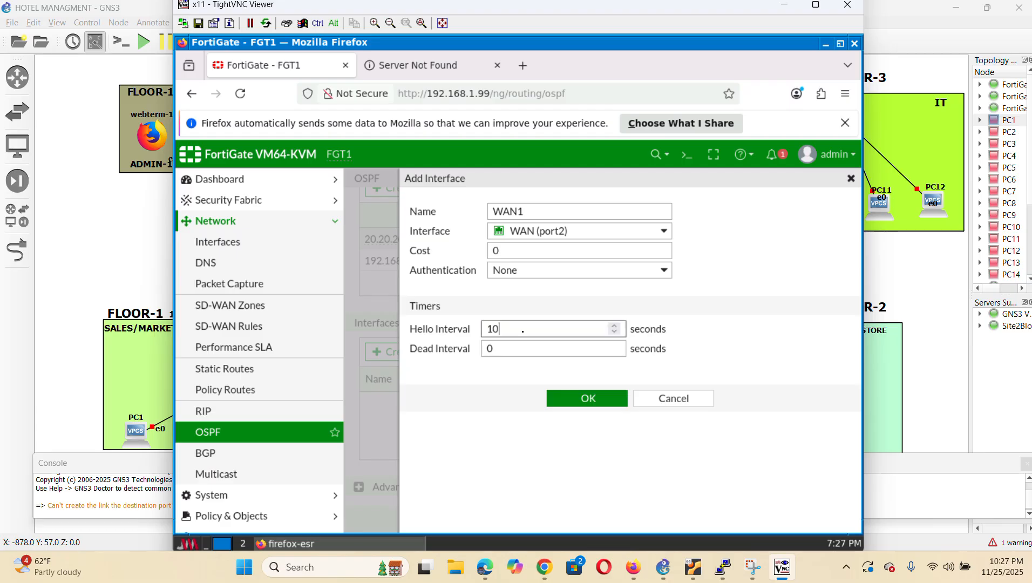
pyautogui.click(522, 354)
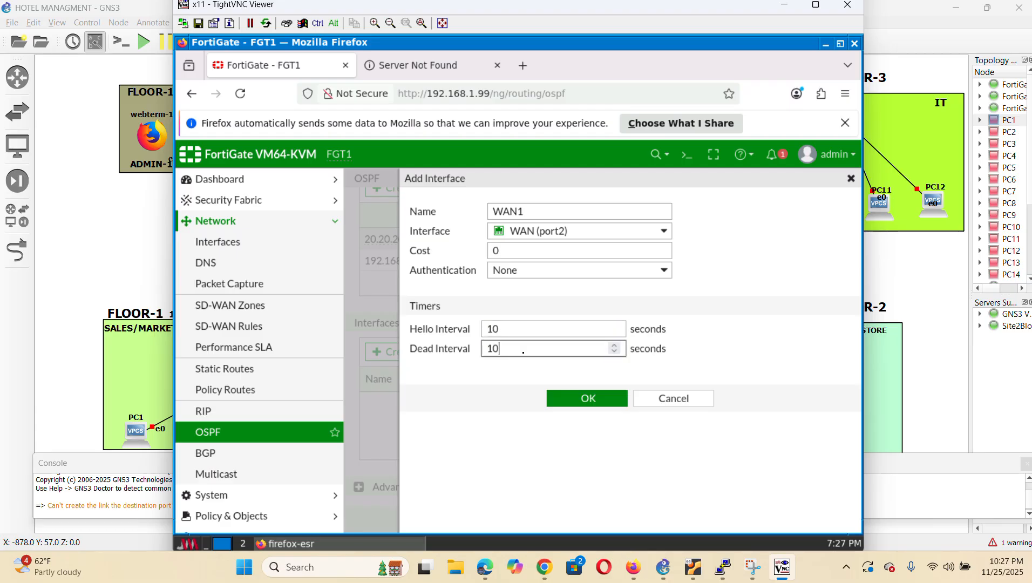
pyautogui.click(598, 399)
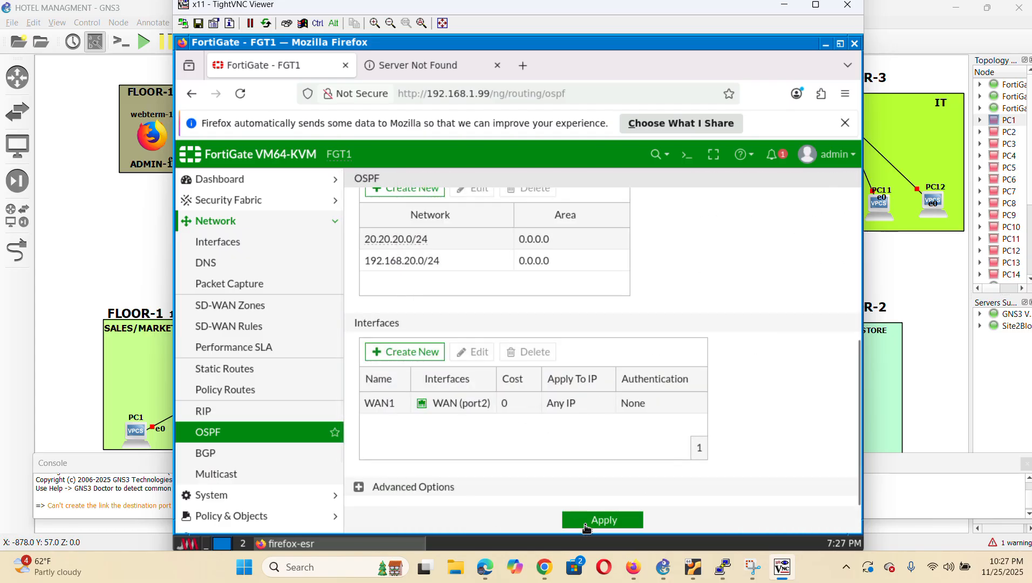
pyautogui.click(605, 521)
# From the GNS3 topology, open a PuTTY console on the FortiGate6.4.5-3 node
pyautogui.click(131, 248)
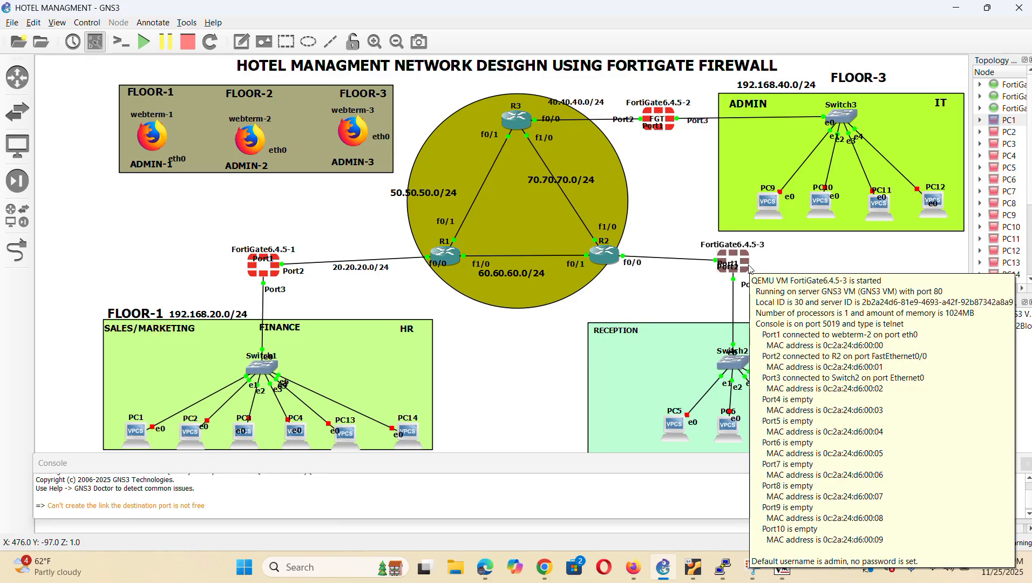
pyautogui.moveTo(748, 273)
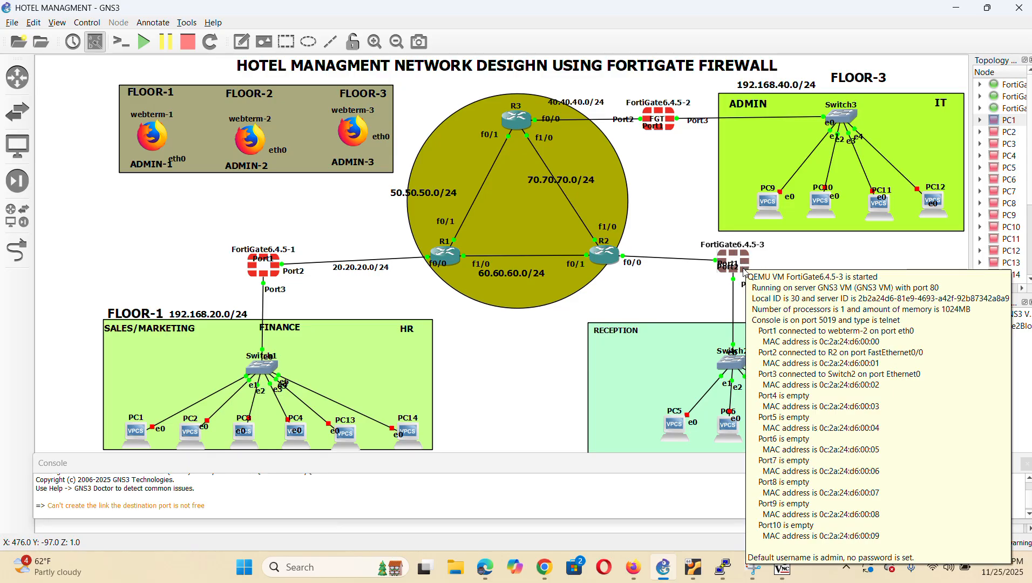
pyautogui.rightClick(745, 272)
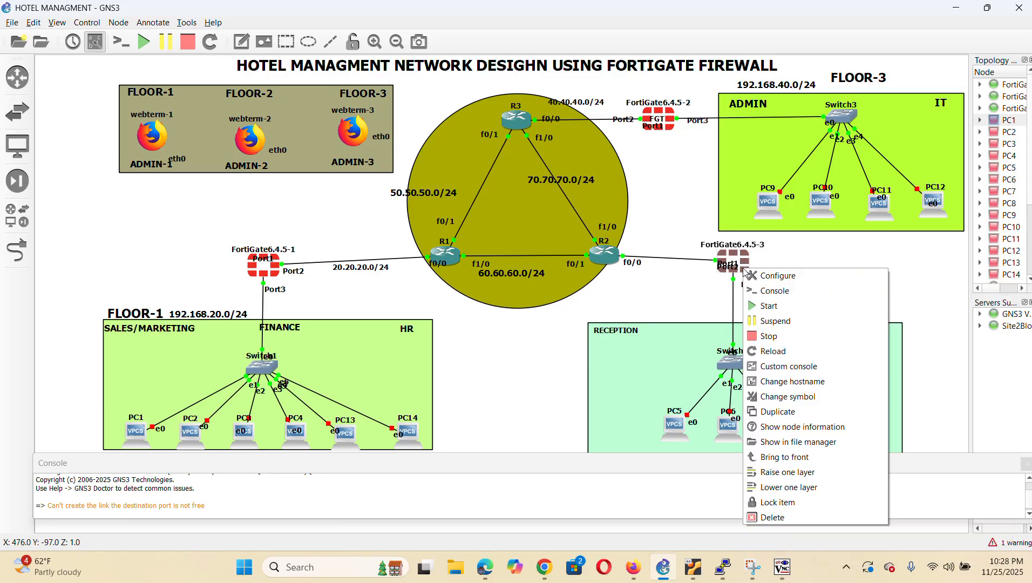
pyautogui.click(702, 290)
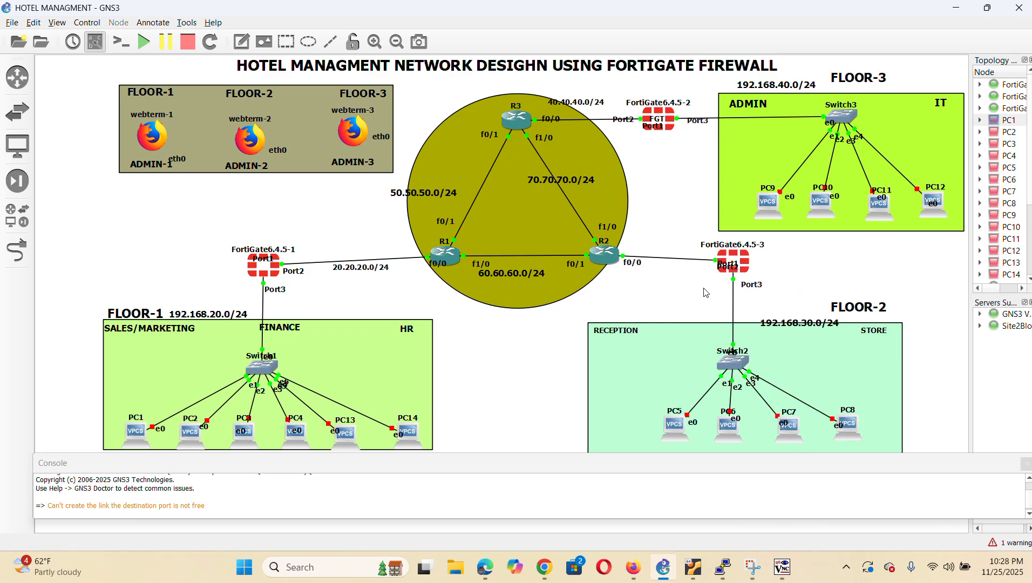
pyautogui.rightClick(747, 272)
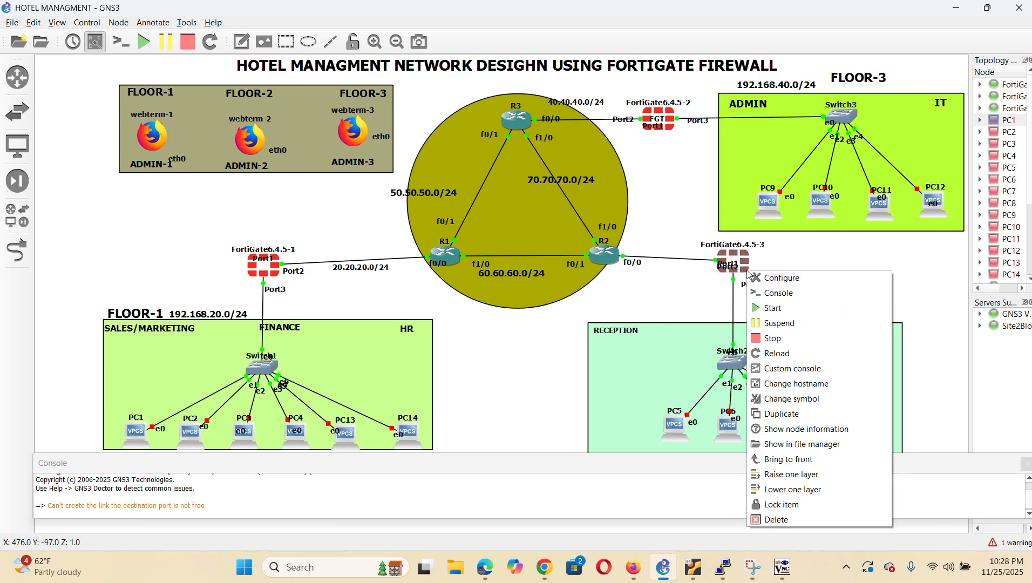
pyautogui.click(665, 292)
pyautogui.rightClick(759, 272)
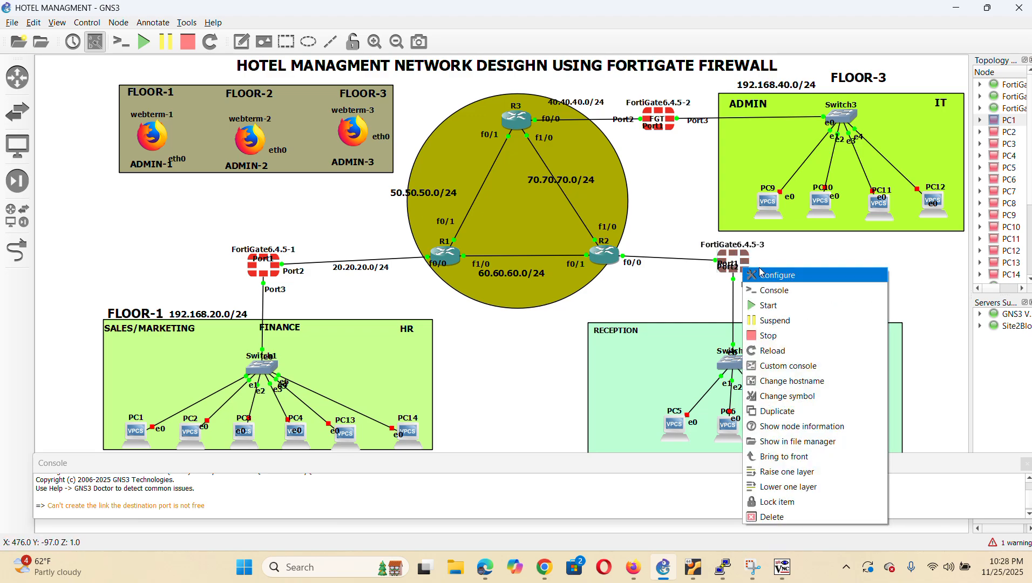
pyautogui.click(804, 292)
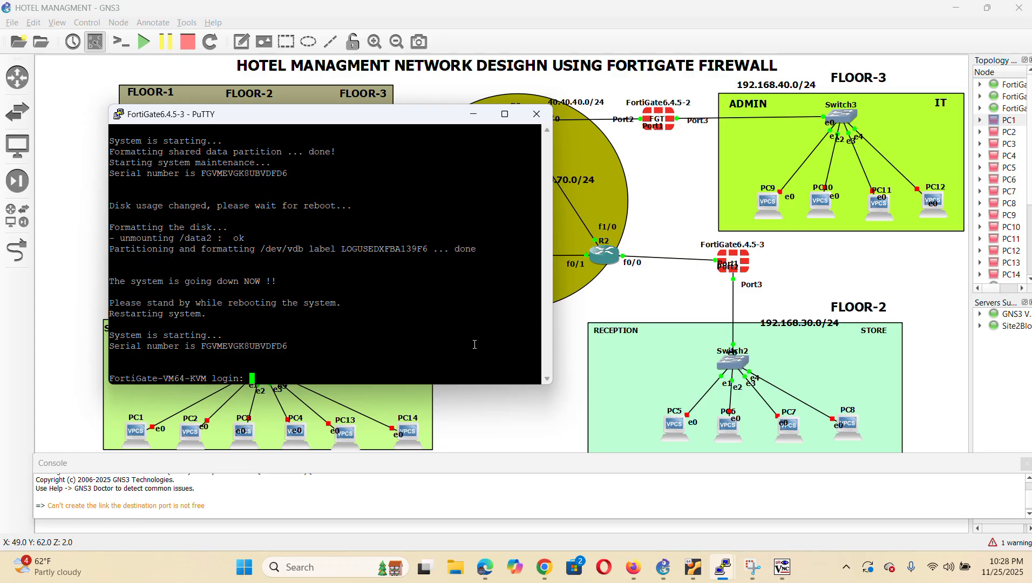
# Log in as admin with the empty default password and set a new administrator password
pyautogui.write('admin')
pyautogui.press('Return')
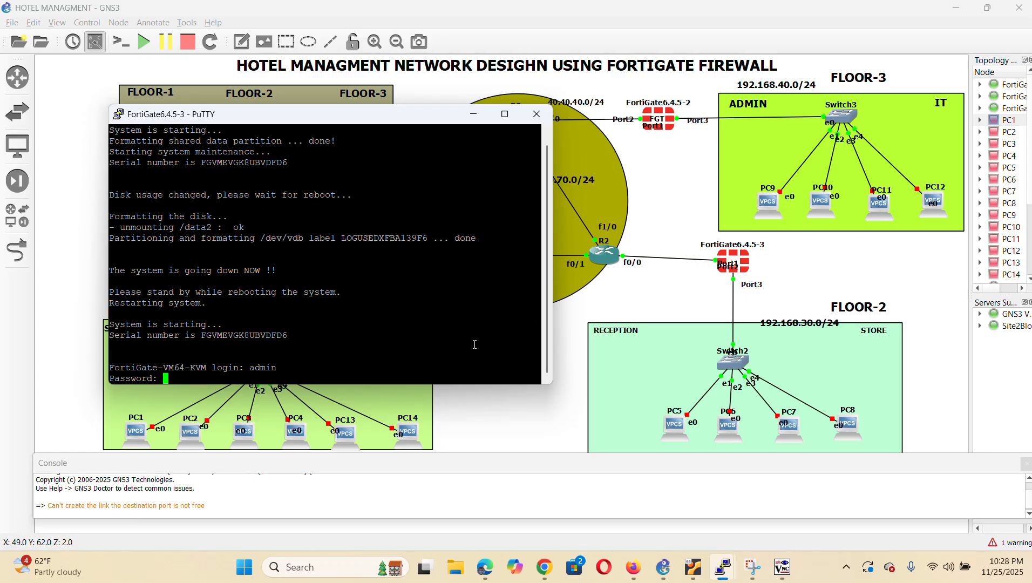
pyautogui.press('Return')
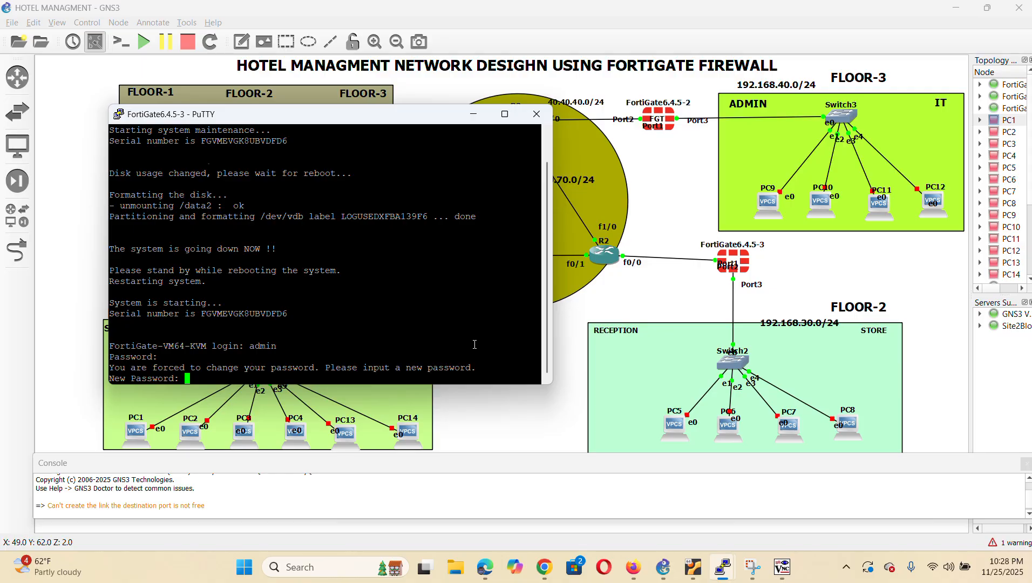
pyautogui.press('Return')
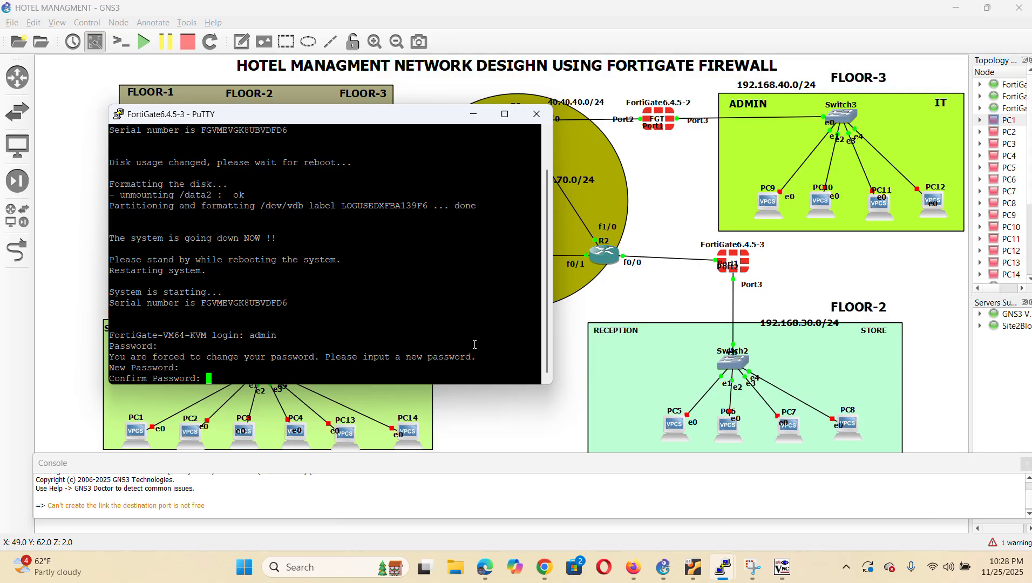
pyautogui.press('Return')
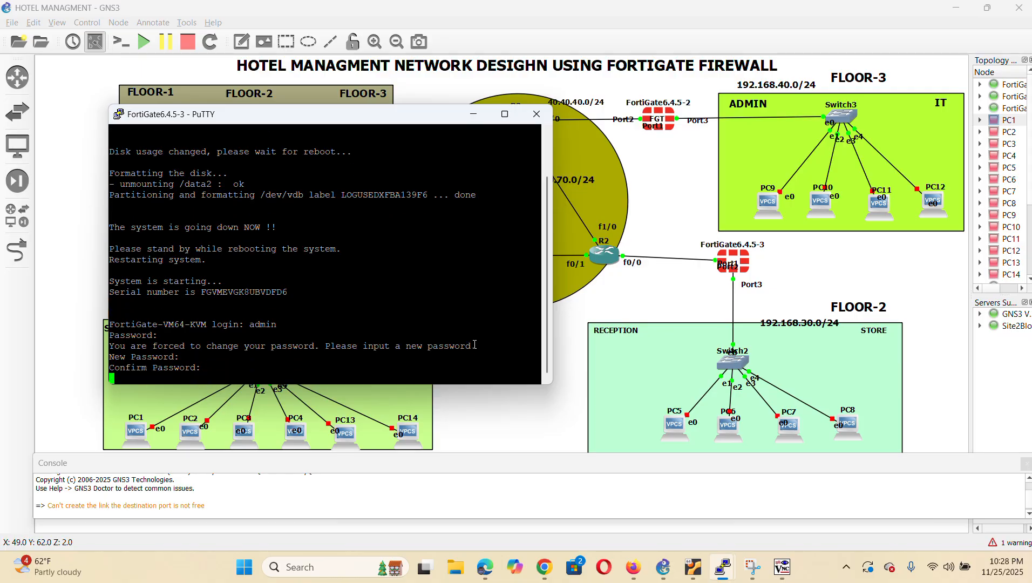
# Under config system global, set the hostname to FGT2 and end
pyautogui.write('confi')
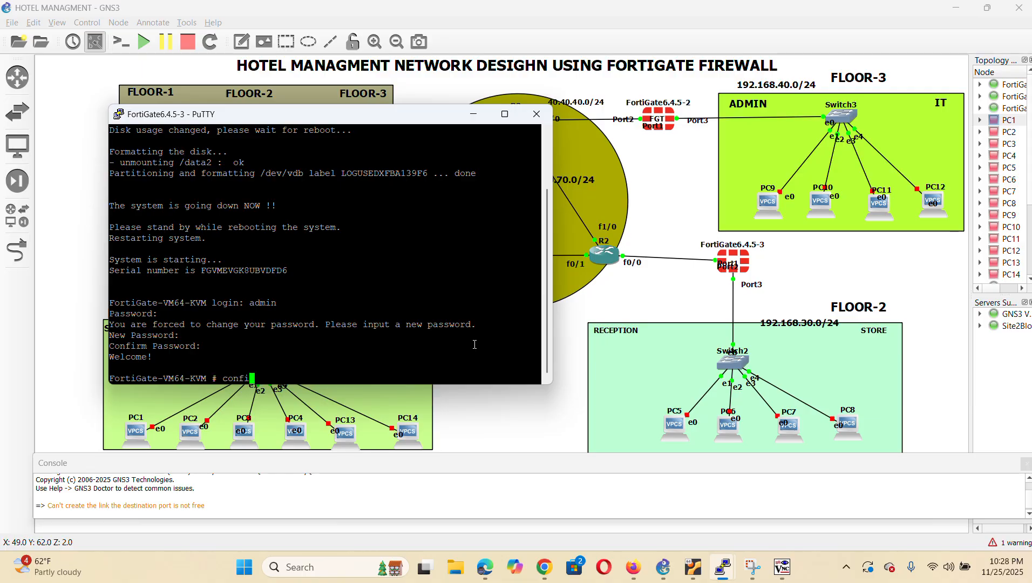
pyautogui.write('g system i')
pyautogui.press('BackSpace')
pyautogui.write('access')
pyautogui.press('BackSpace')
pyautogui.press('BackSpace')
pyautogui.press('BackSpace')
pyautogui.press('BackSpace')
pyautogui.press('BackSpace')
pyautogui.press('BackSpace')
pyautogui.write('global')
pyautogui.press('Return')
pyautogui.write('set hostname')
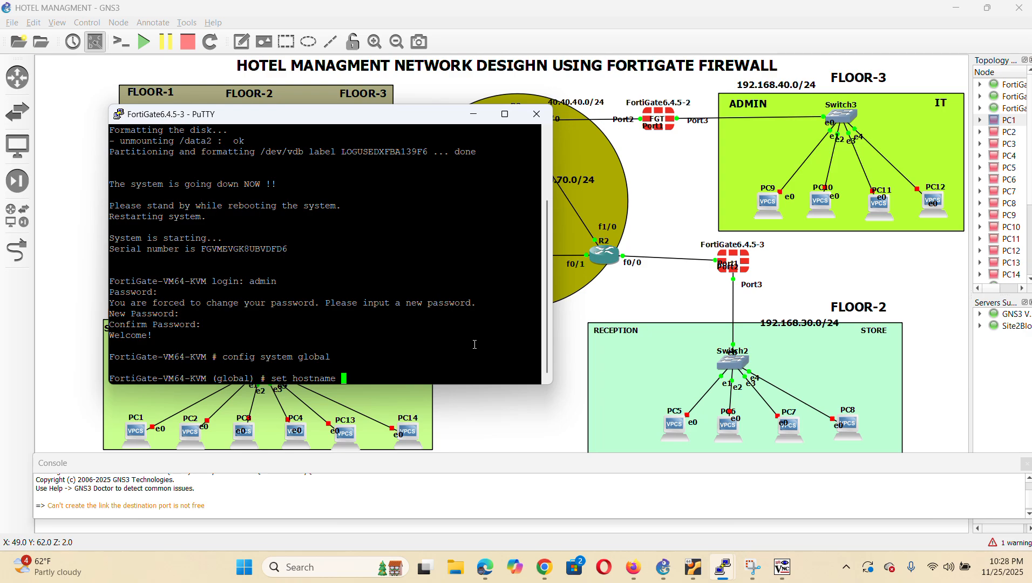
pyautogui.write('FGT2')
pyautogui.press('Return')
pyautogui.write('end')
pyautogui.press('Return')
pyautogui.press('Return')
pyautogui.write('c')
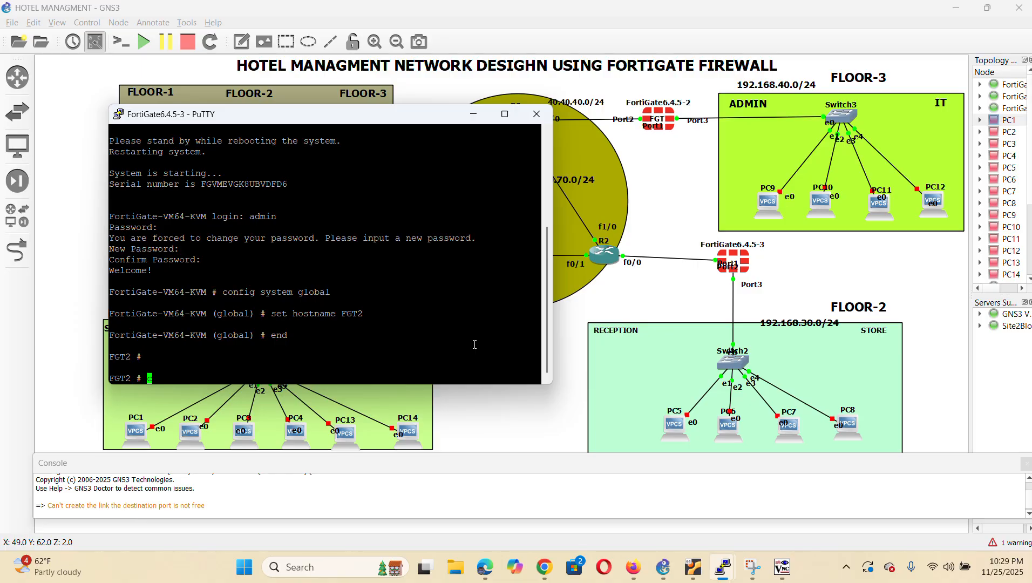
pyautogui.write('onfig system interface')
# Make port1 static at 192.168.70.1/24, allowing ping, HTTP and SSH access
pyautogui.press('Return')
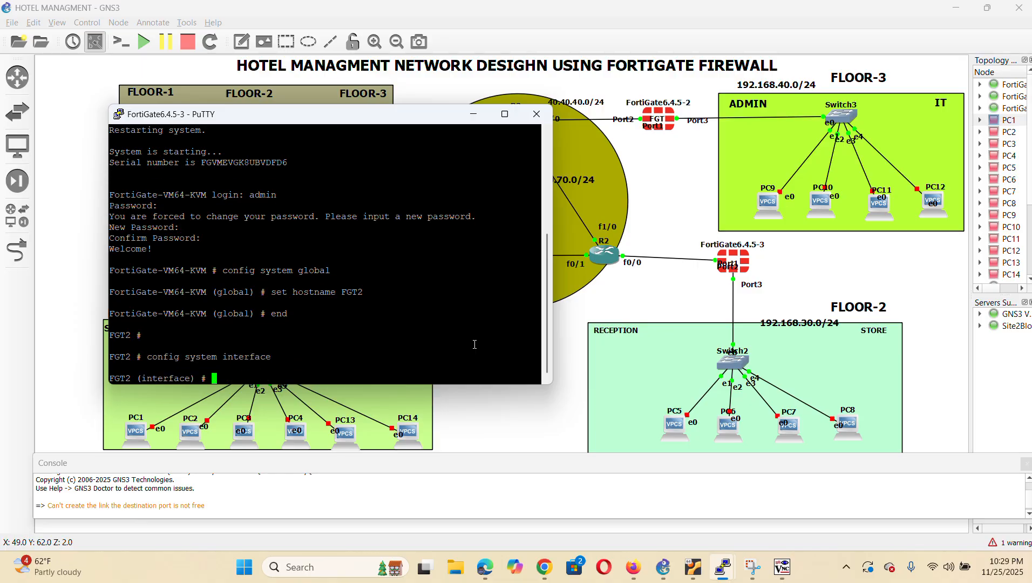
pyautogui.write('edit port1')
pyautogui.press('Return')
pyautogui.write('set mode sy')
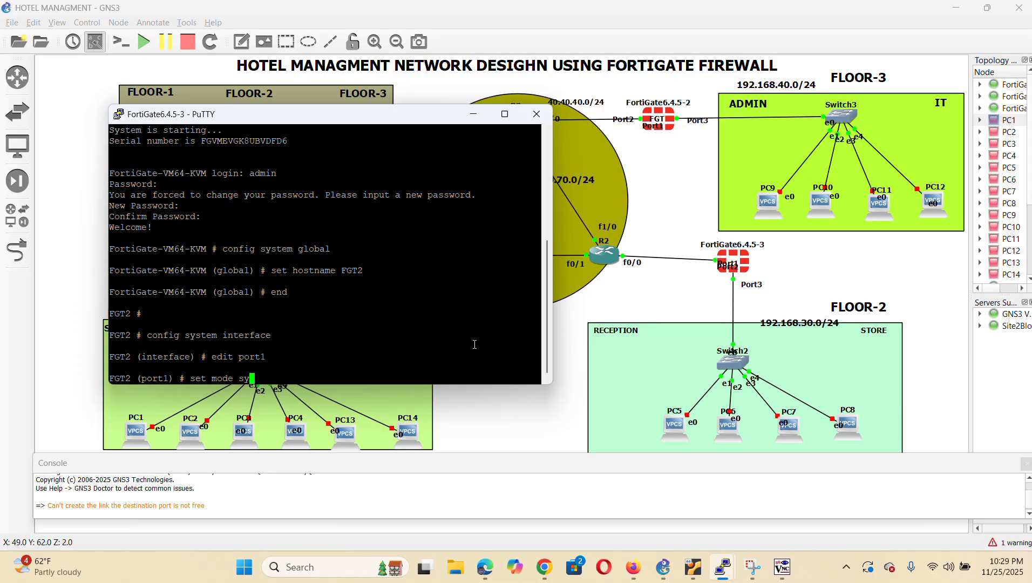
pyautogui.press('BackSpace')
pyautogui.write('tatic')
pyautogui.press('Return')
pyautogui.write('set ip 192')
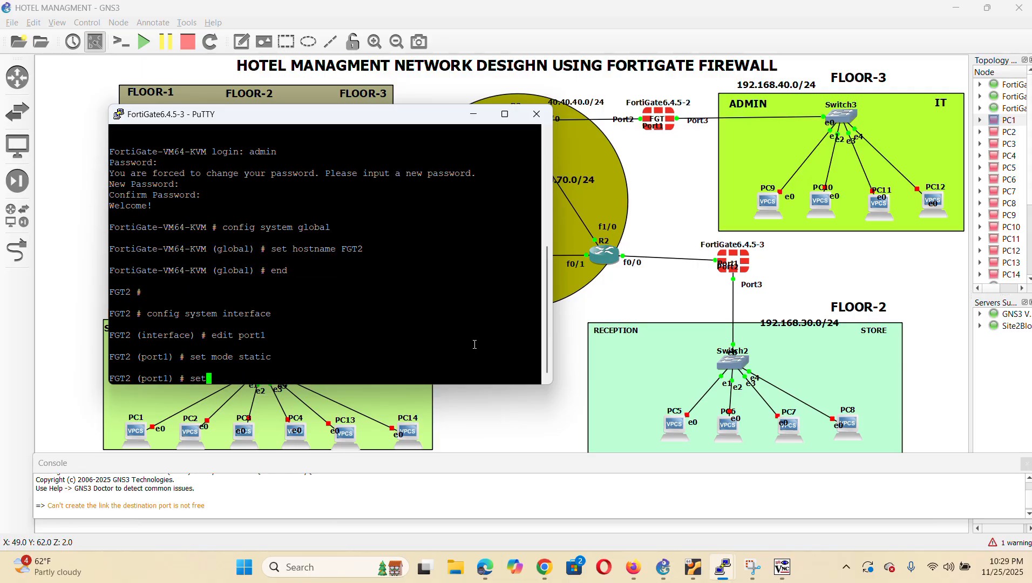
pyautogui.write('.168.70.1/24')
pyautogui.press('Return')
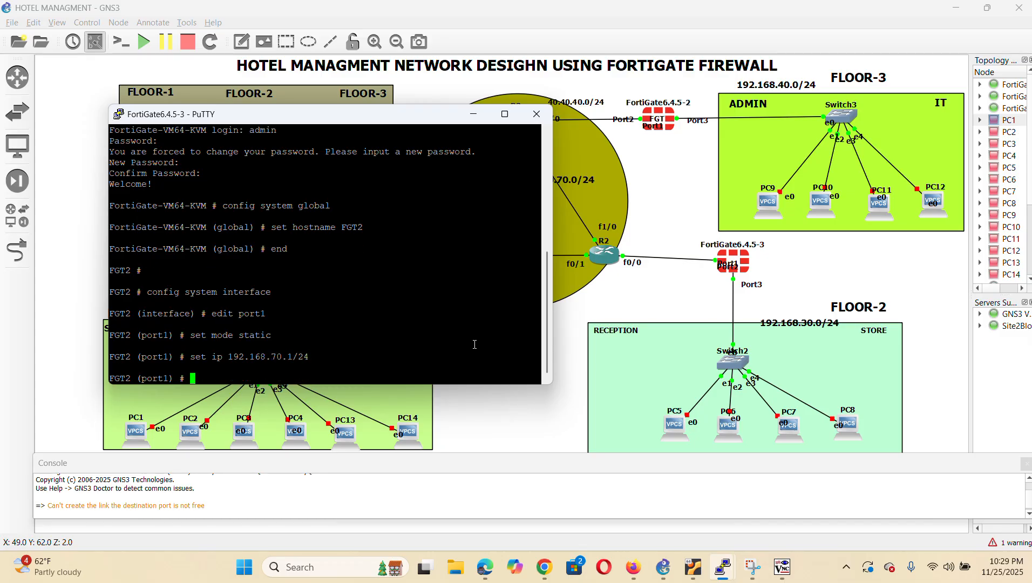
pyautogui.write('set allowaccess ping h')
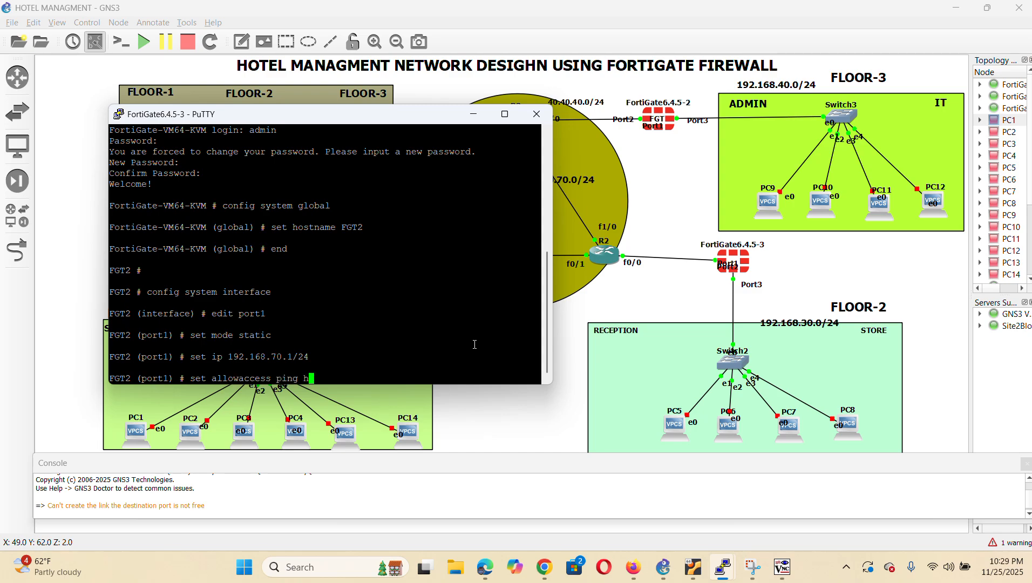
pyautogui.write('ttp ssh')
pyautogui.press('Return')
# Give port1 role lan and alias LAN2, then save with end
pyautogui.write('set ro')
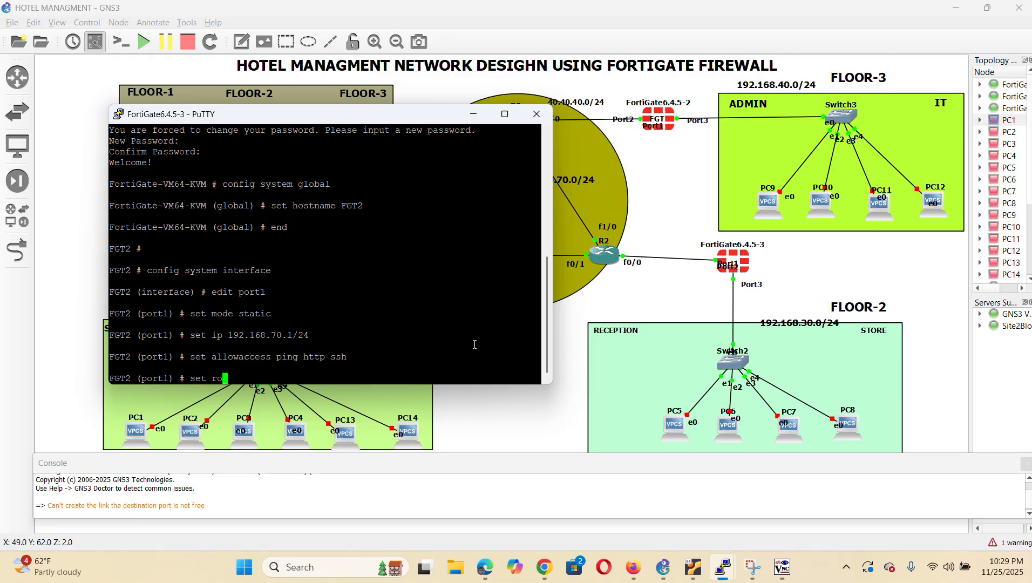
pyautogui.write('le lan2')
pyautogui.press('Return')
pyautogui.write("''")
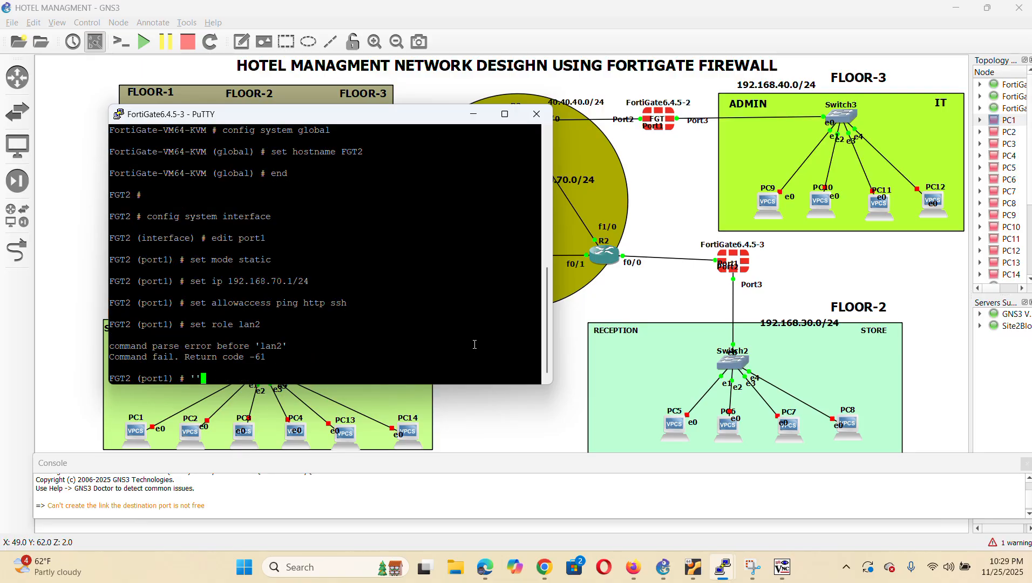
pyautogui.write('set rol')
pyautogui.press('Tab')
pyautogui.press('BackSpace')
pyautogui.press('BackSpace')
pyautogui.press('BackSpace')
pyautogui.press('BackSpace')
pyautogui.press('BackSpace')
pyautogui.press('BackSpace')
pyautogui.press('BackSpace')
pyautogui.press('BackSpace')
pyautogui.write('set role ')
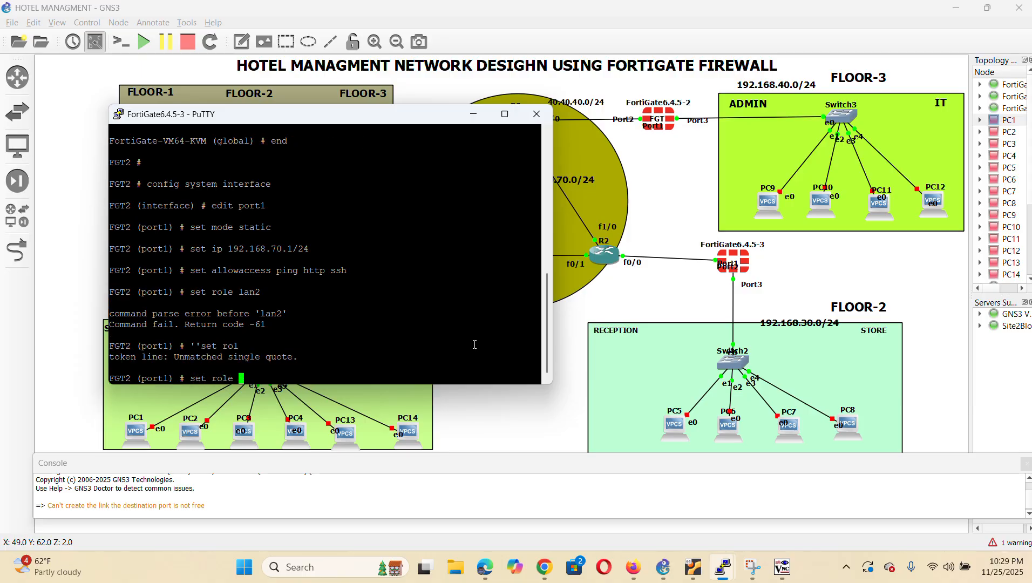
pyautogui.write('lan')
pyautogui.press('Return')
pyautogui.write('set alias ')
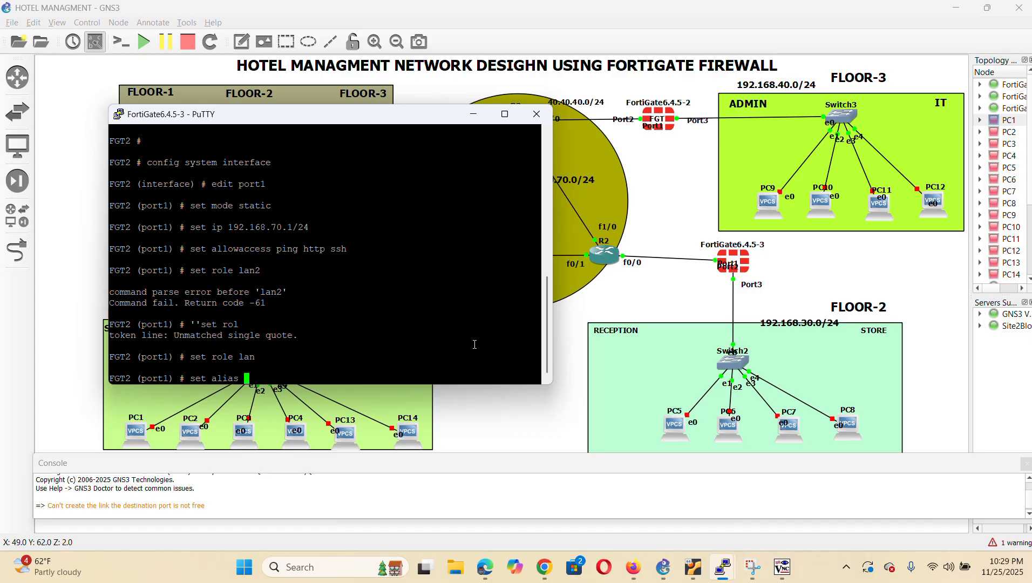
pyautogui.write('LAN2')
pyautogui.press('Return')
pyautogui.write('end')
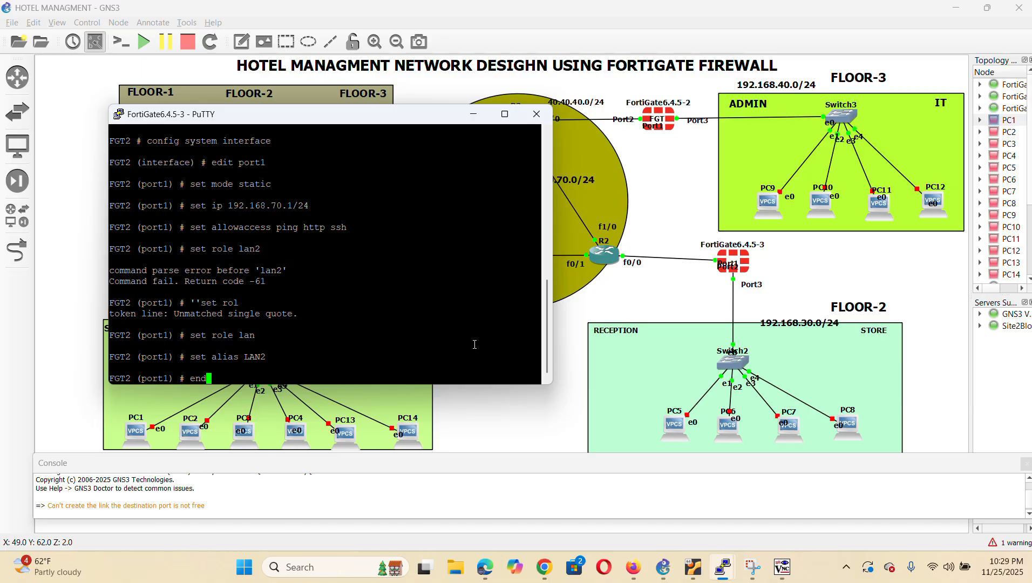
pyautogui.press('Return')
pyautogui.press('Return')
pyautogui.press('Return')
pyautogui.press('Return')
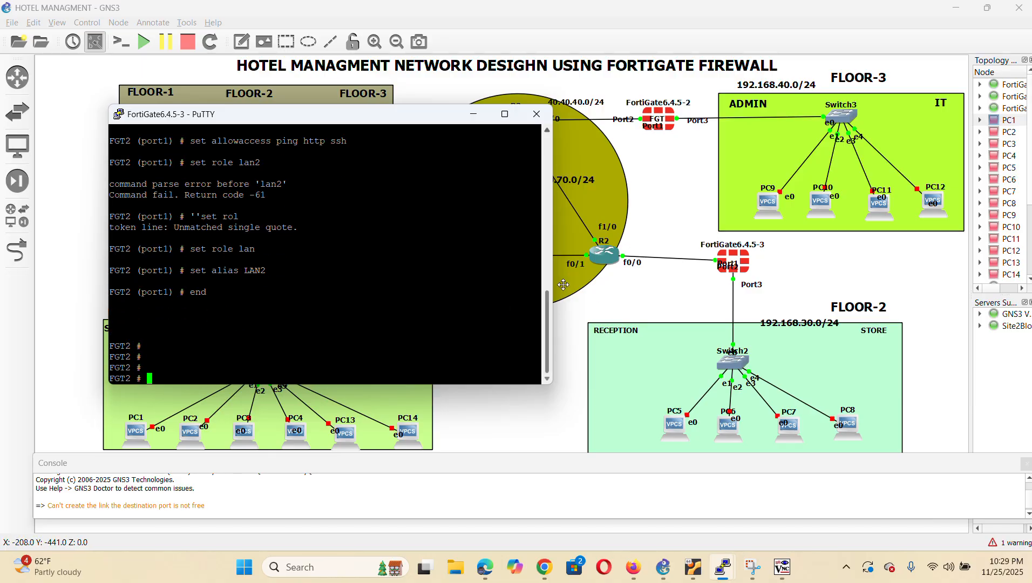
# In webterm-2's network config, uncomment the auto eth0, static iface and netmask lines
pyautogui.click(688, 300)
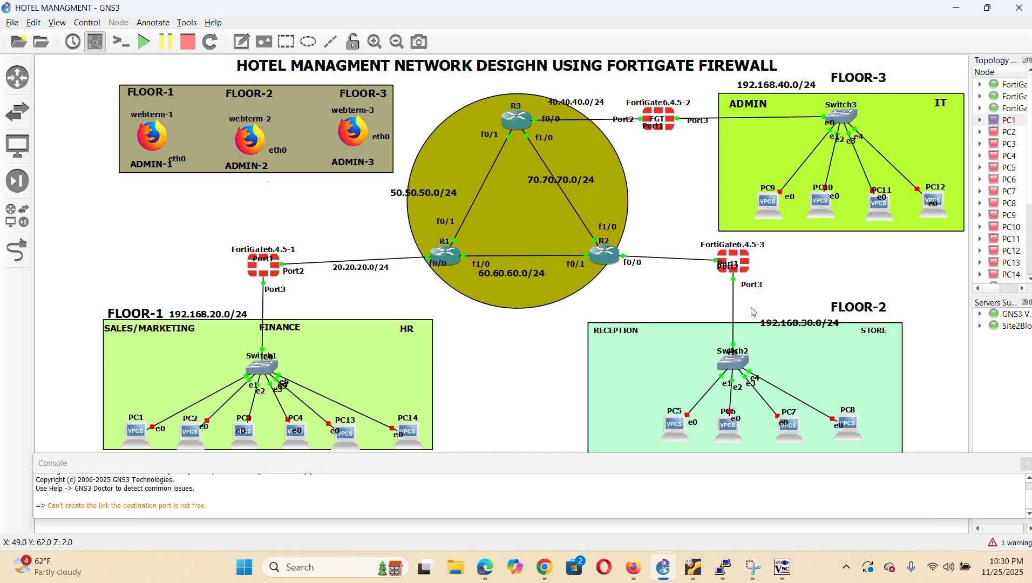
pyautogui.rightClick(251, 142)
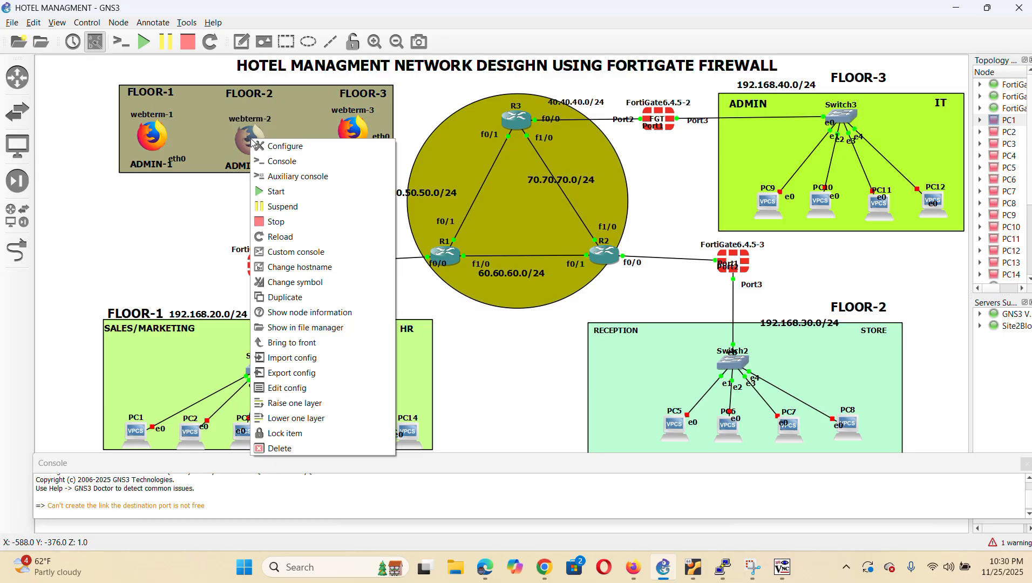
pyautogui.click(292, 389)
pyautogui.click(326, 185)
pyautogui.press('BackSpace')
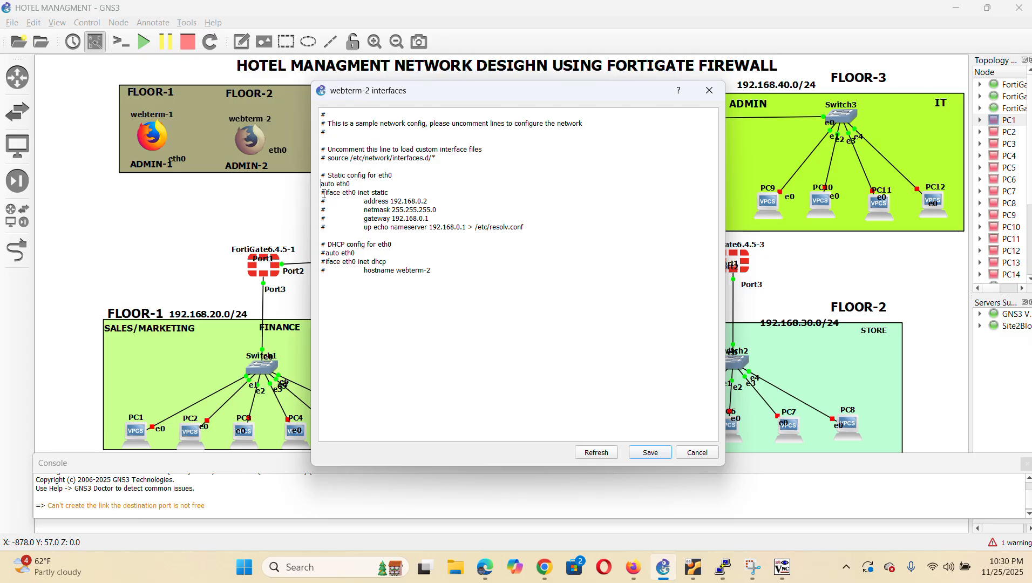
pyautogui.click(326, 192)
pyautogui.press('BackSpace')
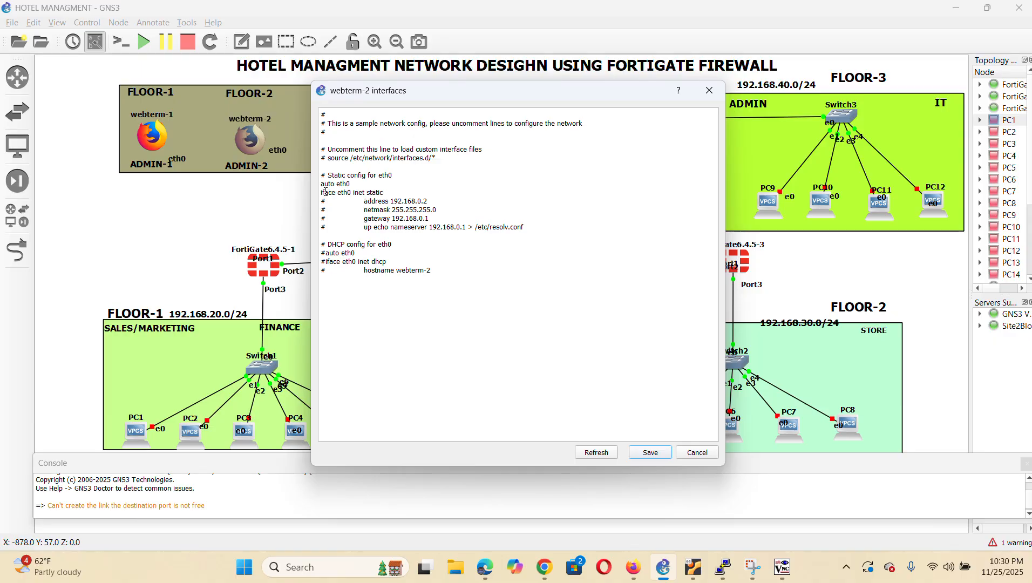
pyautogui.click(326, 210)
pyautogui.press('BackSpace')
# Change the address to 192.168.70.2 and gateway to 192.168.70.1, save, and start webterm-2
pyautogui.click(422, 201)
pyautogui.press('BackSpace')
pyautogui.write('70')
pyautogui.click(425, 218)
pyautogui.press('BackSpace')
pyautogui.write('70')
pyautogui.click(650, 452)
pyautogui.rightClick(250, 134)
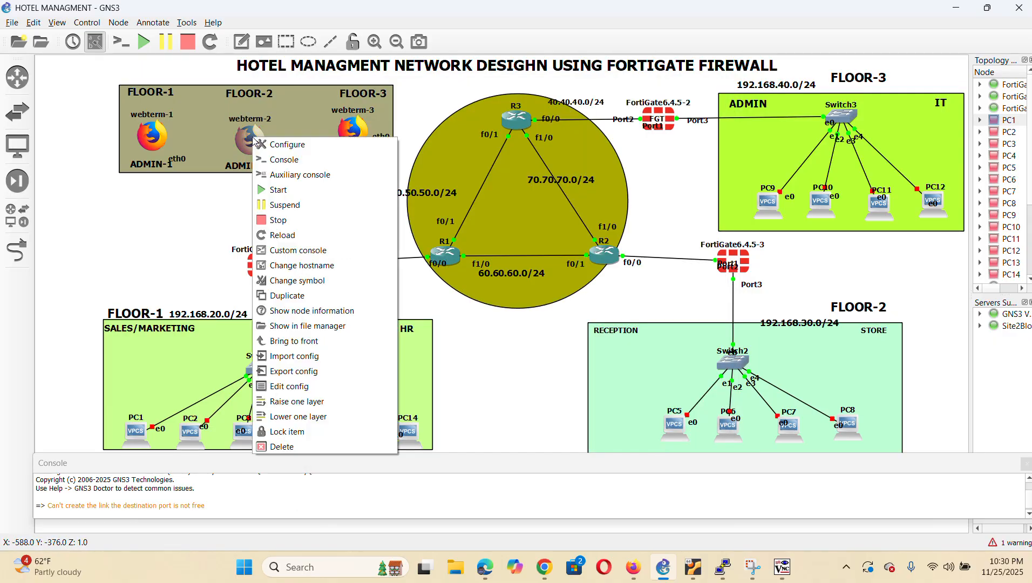
pyautogui.click(323, 197)
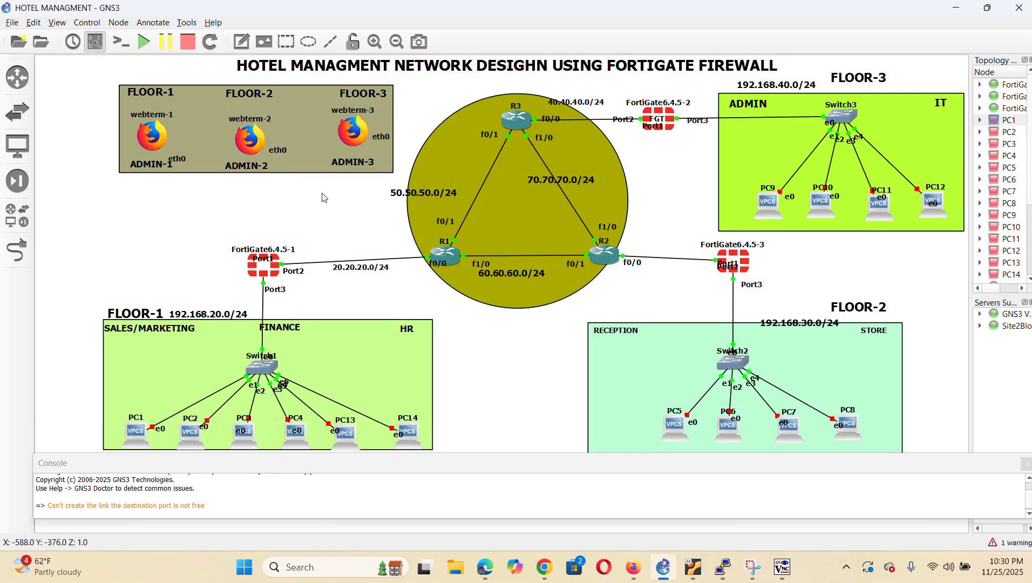
# Open webterm-2's desktop console and browse to 192.168.70.1
pyautogui.doubleClick(248, 142)
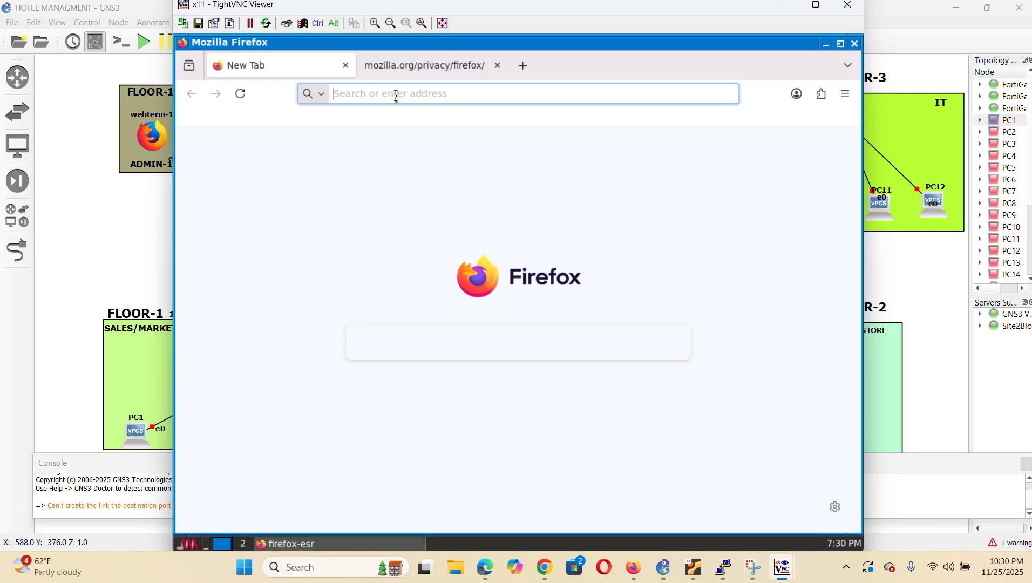
pyautogui.write('1')
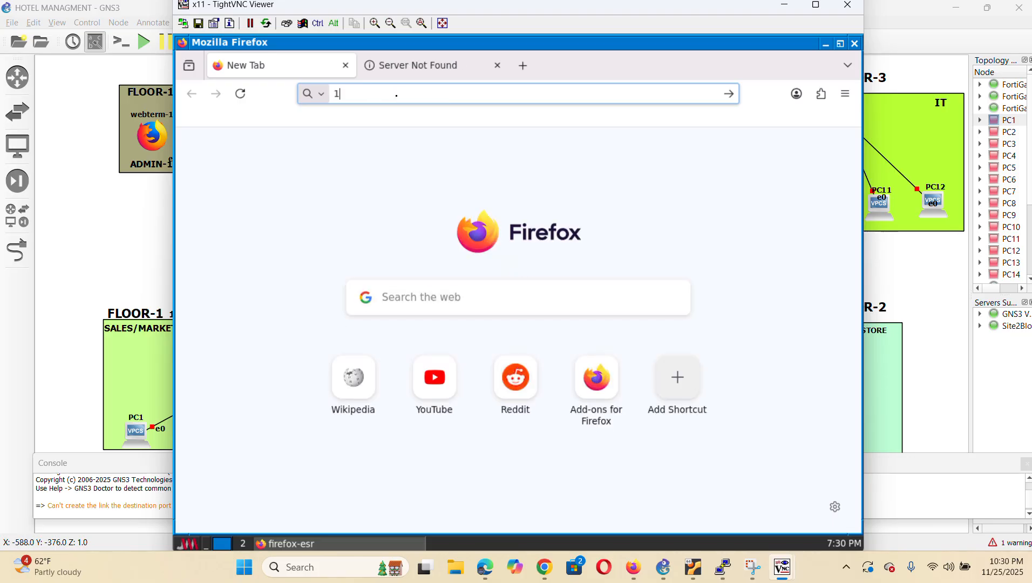
pyautogui.write('92.168.')
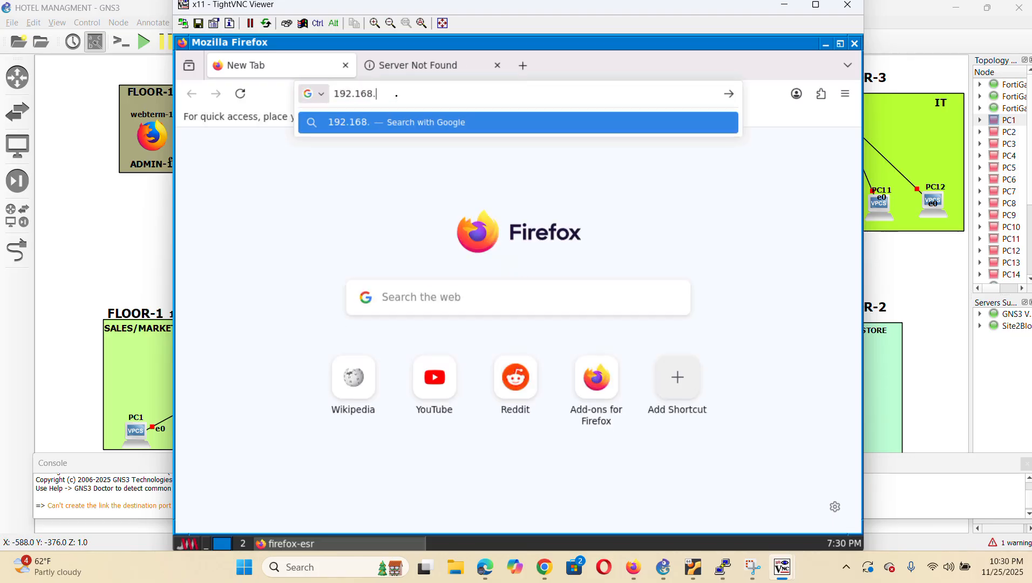
pyautogui.write('70.1')
pyautogui.press('Return')
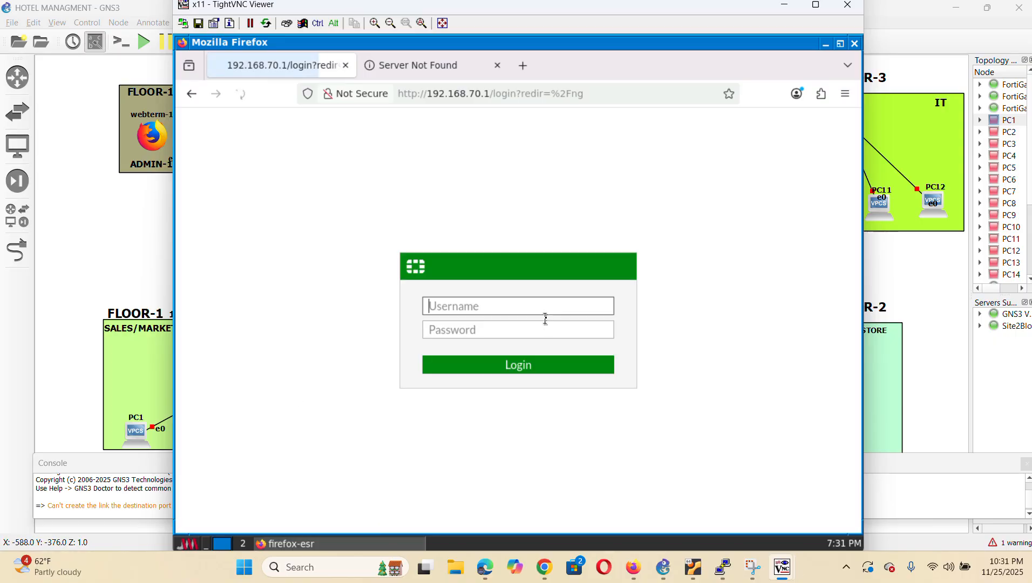
# Log in to the FortiGate as admin with the administrator password
pyautogui.click(532, 302)
pyautogui.write('admin')
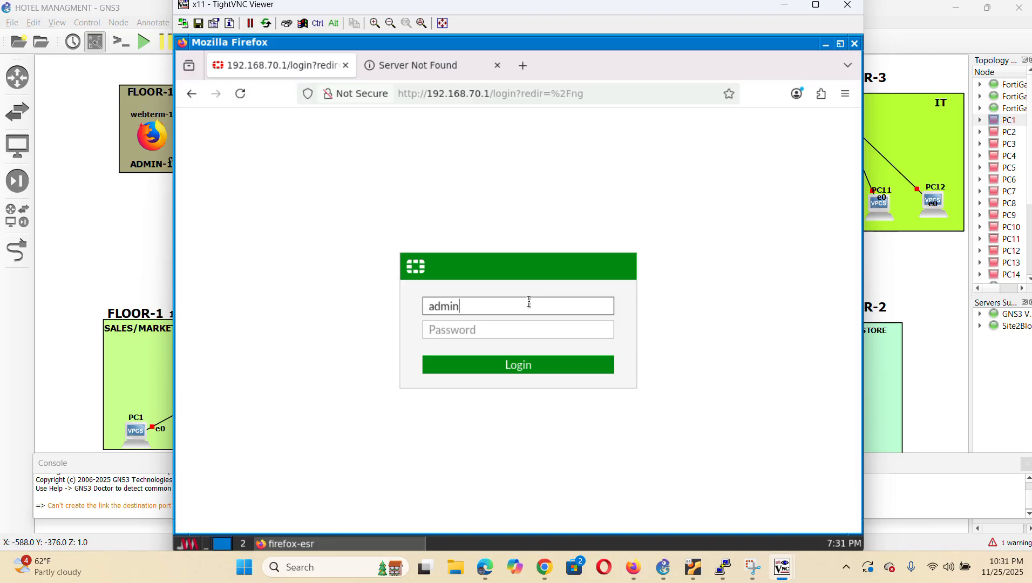
pyautogui.click(496, 329)
pyautogui.write('abc')
pyautogui.press('Return')
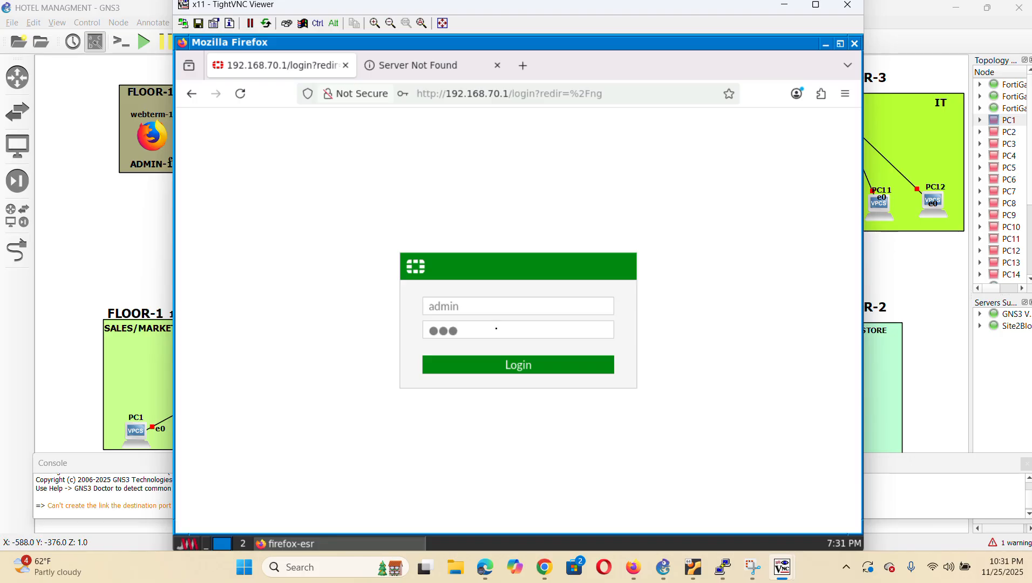
# Save the browser password, finish dashboard setup with the Comprehensive layout, and suppress the new-features notice
pyautogui.click(654, 236)
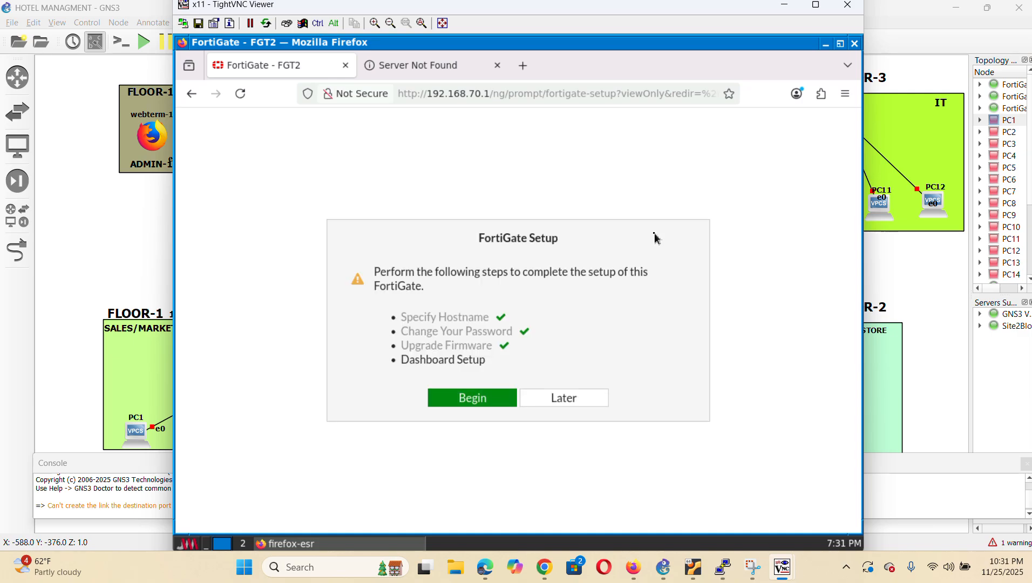
pyautogui.click(459, 400)
pyautogui.click(340, 351)
pyautogui.click(553, 420)
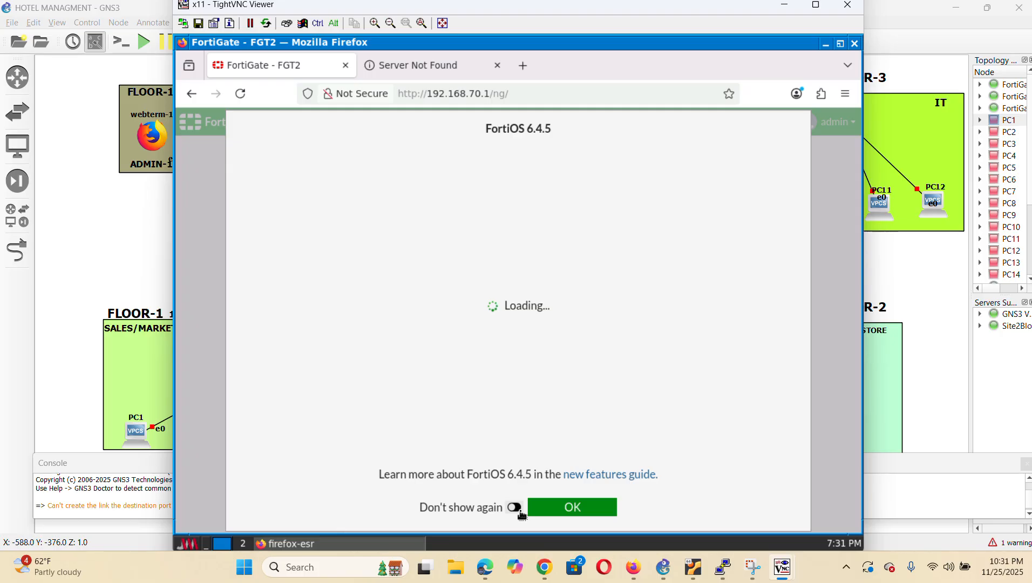
pyautogui.click(519, 510)
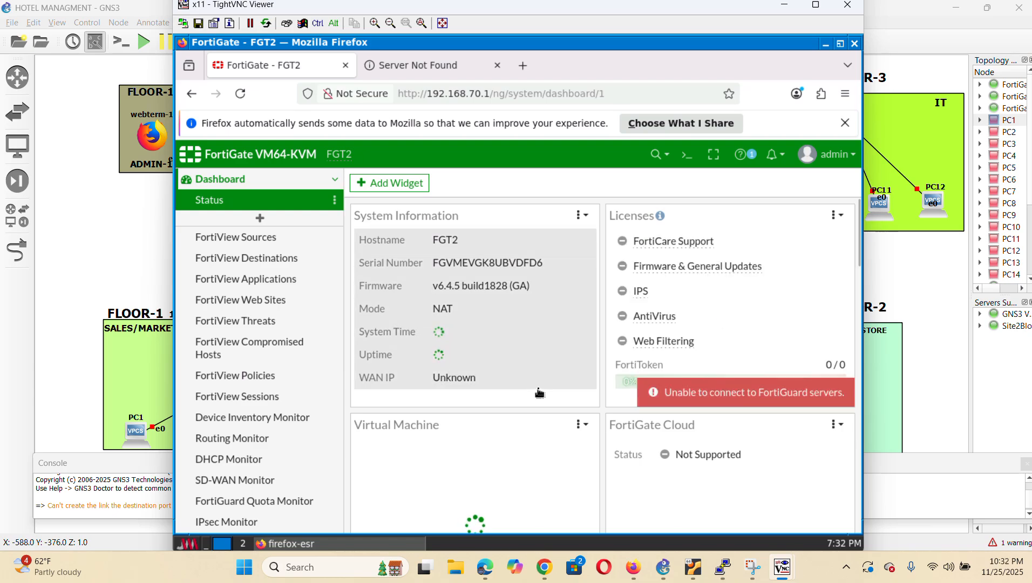
# Go to Network > Interfaces to view LAN2 (port1) at 192.168.70.1/255.255.255.0
pyautogui.scroll(-5, 304, 310)
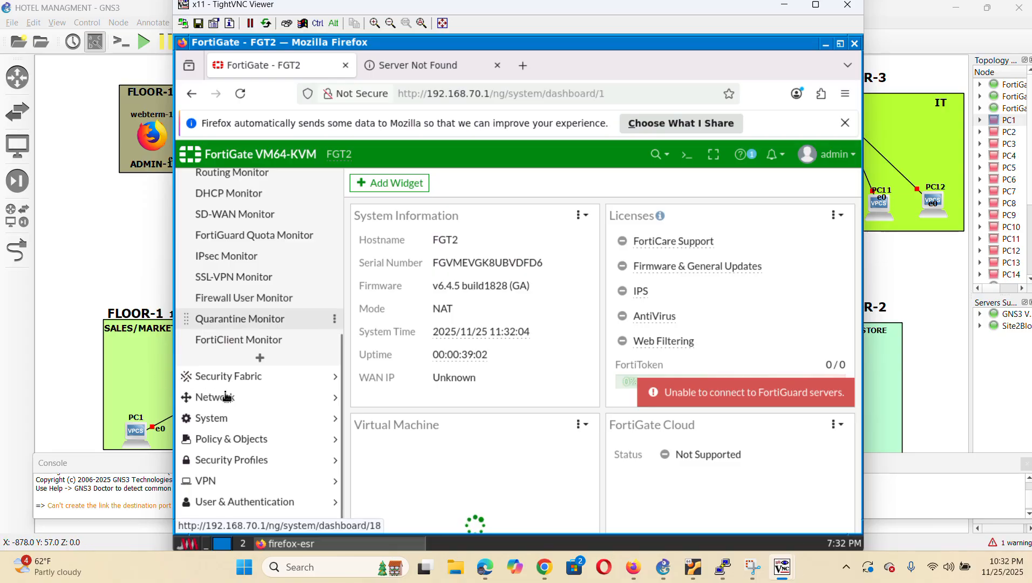
pyautogui.click(229, 398)
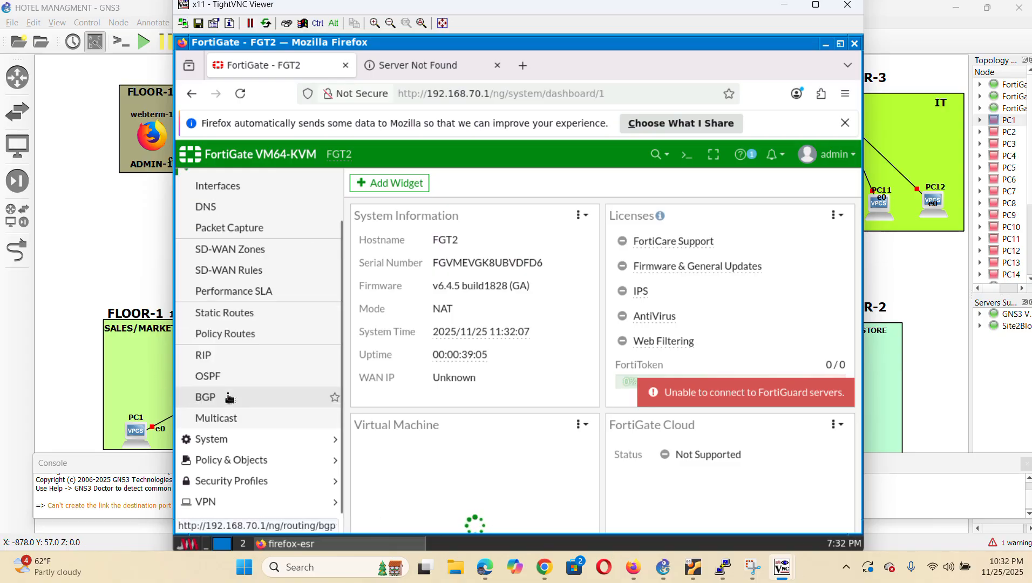
pyautogui.click(230, 186)
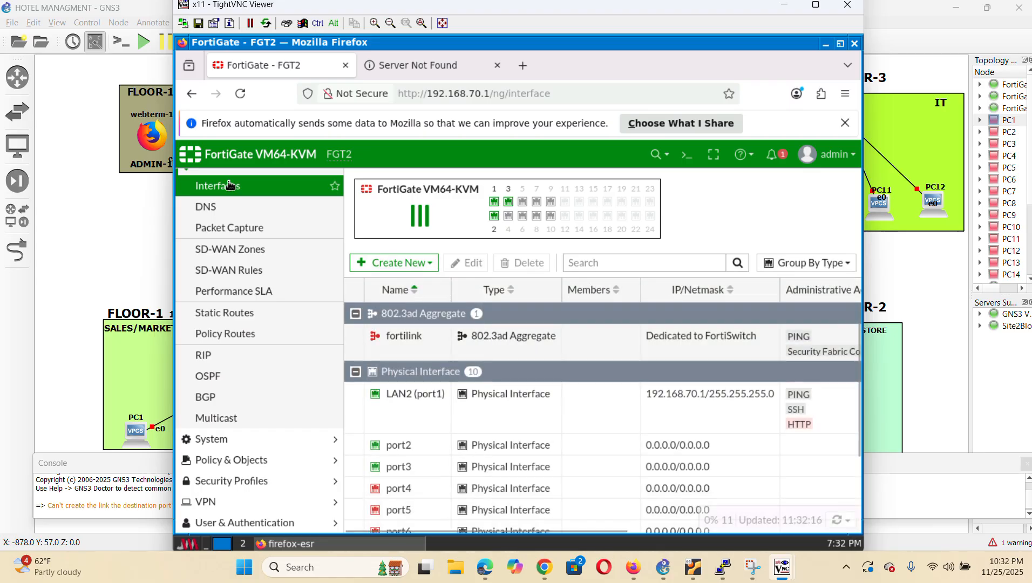
# Make port2 a WAN interface with IP/Netmask 30.30.30.1/255.255.255.0
pyautogui.doubleClick(423, 446)
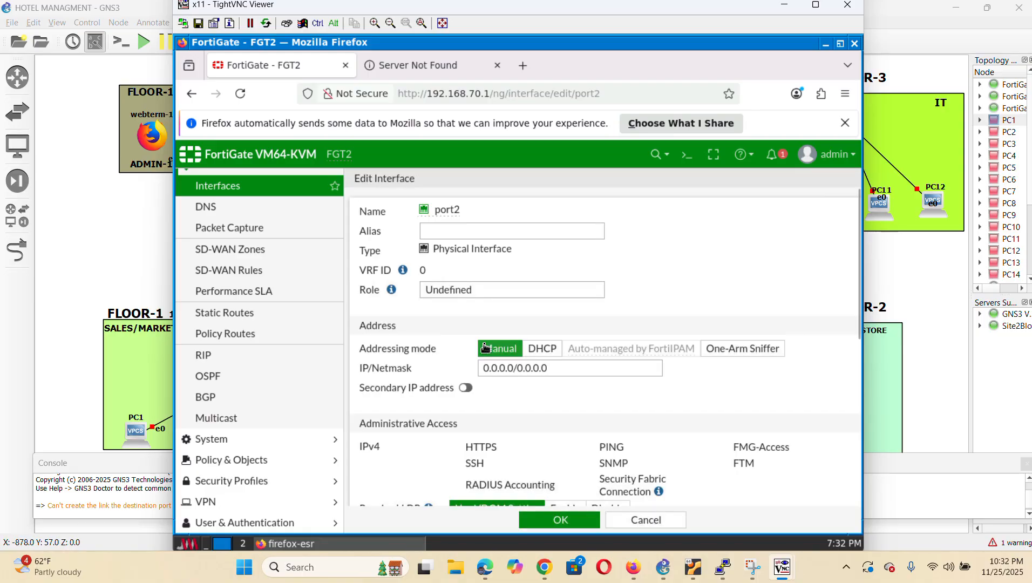
pyautogui.click(498, 236)
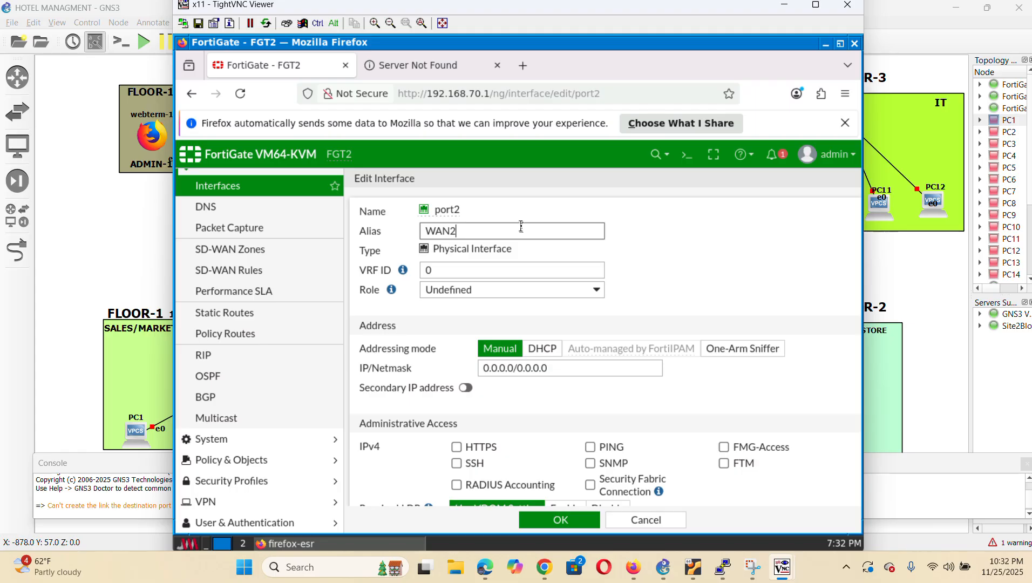
pyautogui.click(531, 290)
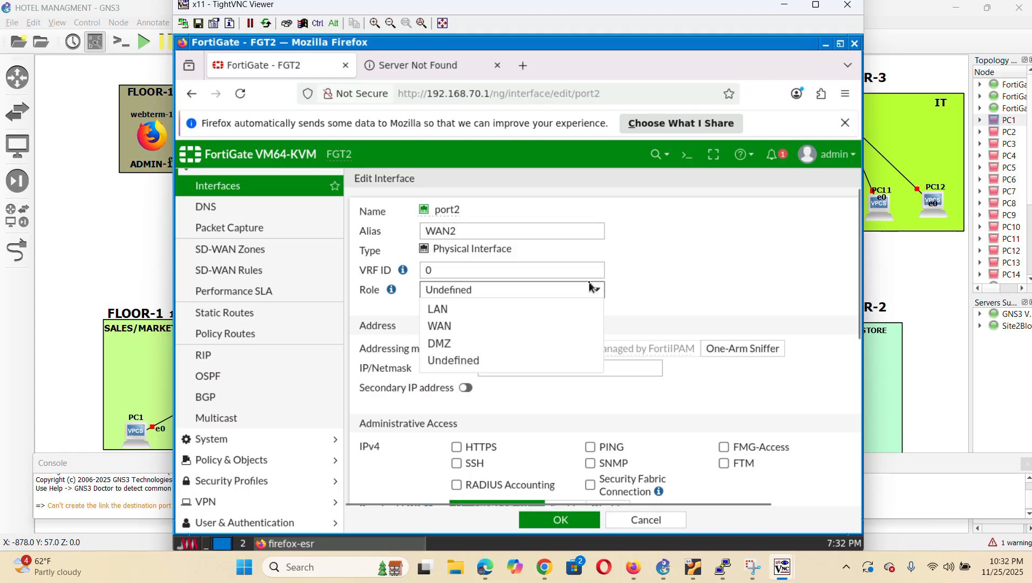
pyautogui.click(477, 327)
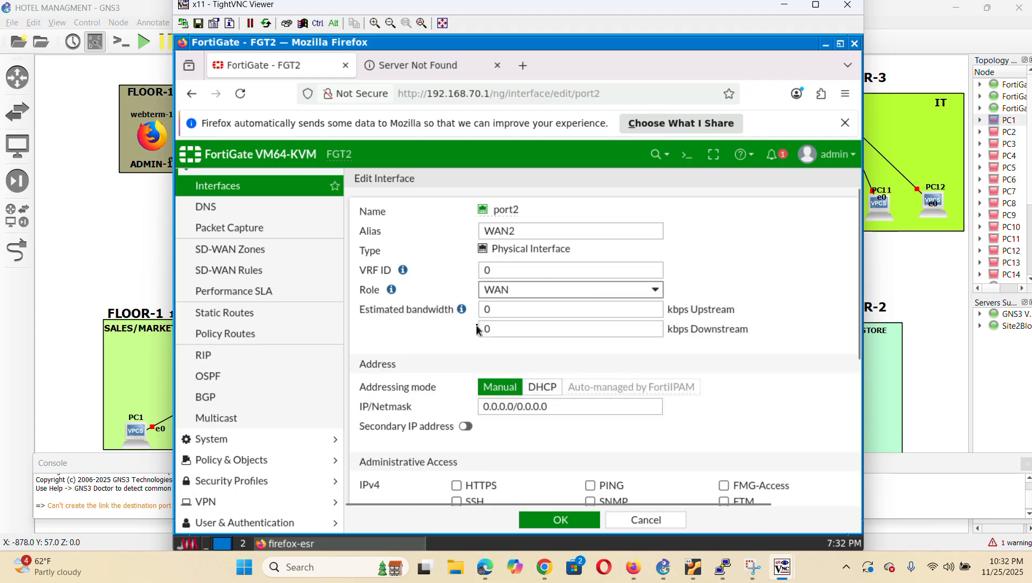
pyautogui.click(560, 406)
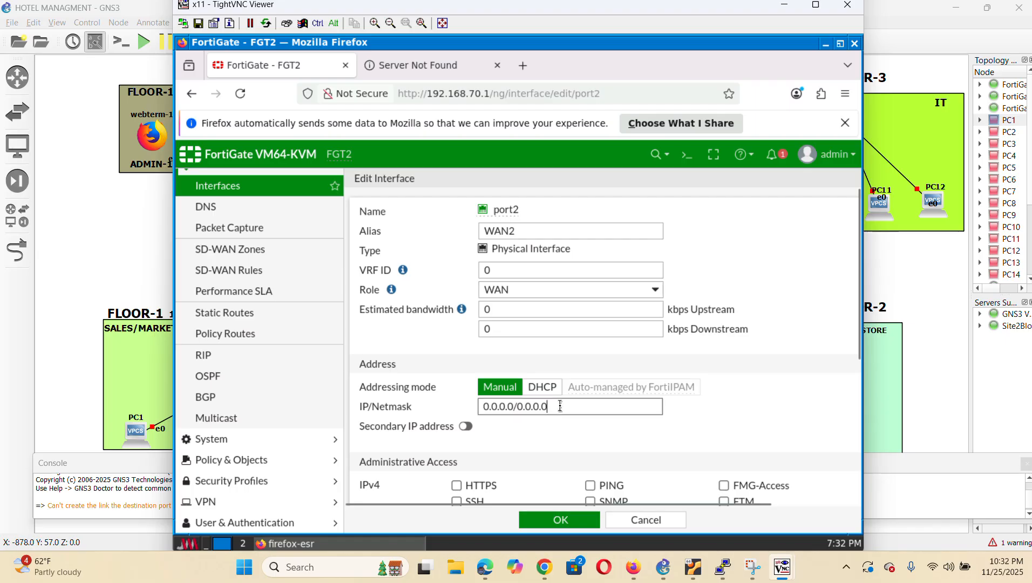
pyautogui.press('BackSpace')
pyautogui.press('BackSpace')
pyautogui.press('BackSpace')
pyautogui.press('BackSpace')
pyautogui.press('BackSpace')
pyautogui.press('BackSpace')
pyautogui.press('BackSpace')
pyautogui.press('BackSpace')
pyautogui.press('BackSpace')
pyautogui.press('BackSpace')
pyautogui.press('BackSpace')
pyautogui.press('BackSpace')
pyautogui.press('BackSpace')
pyautogui.press('BackSpace')
pyautogui.press('BackSpace')
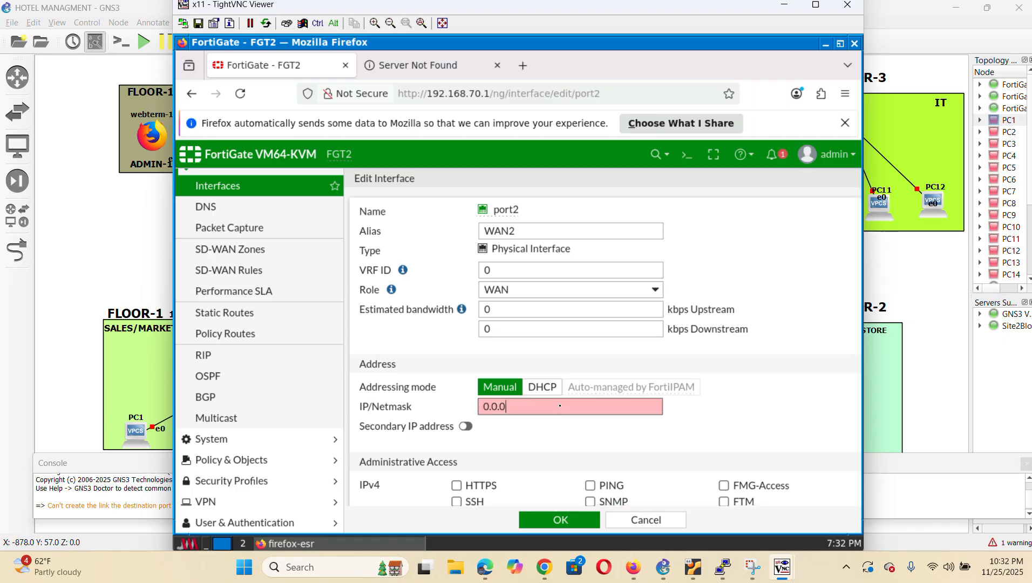
pyautogui.write('30.30.3')
pyautogui.write('0.1/2')
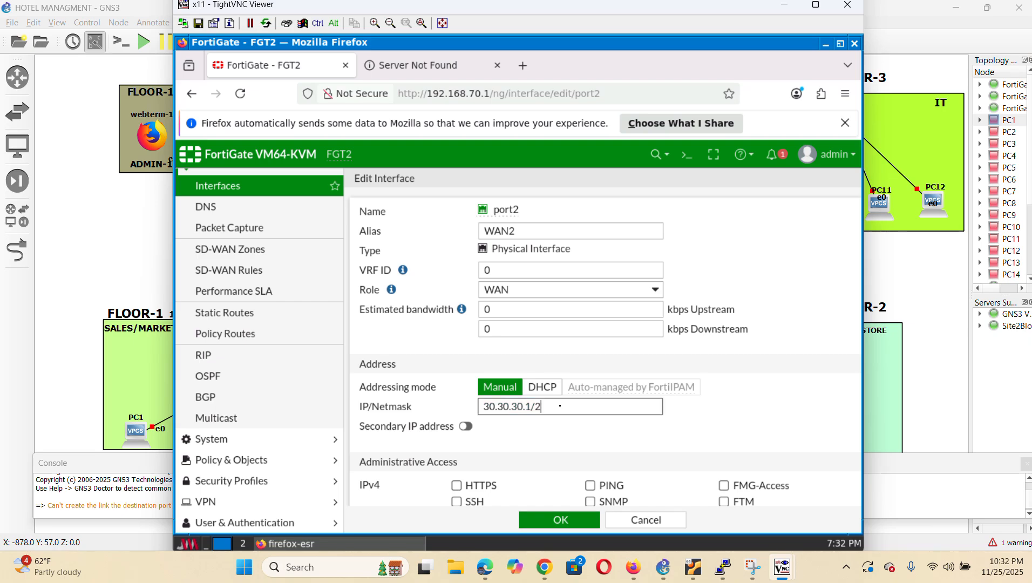
pyautogui.write('55.255')
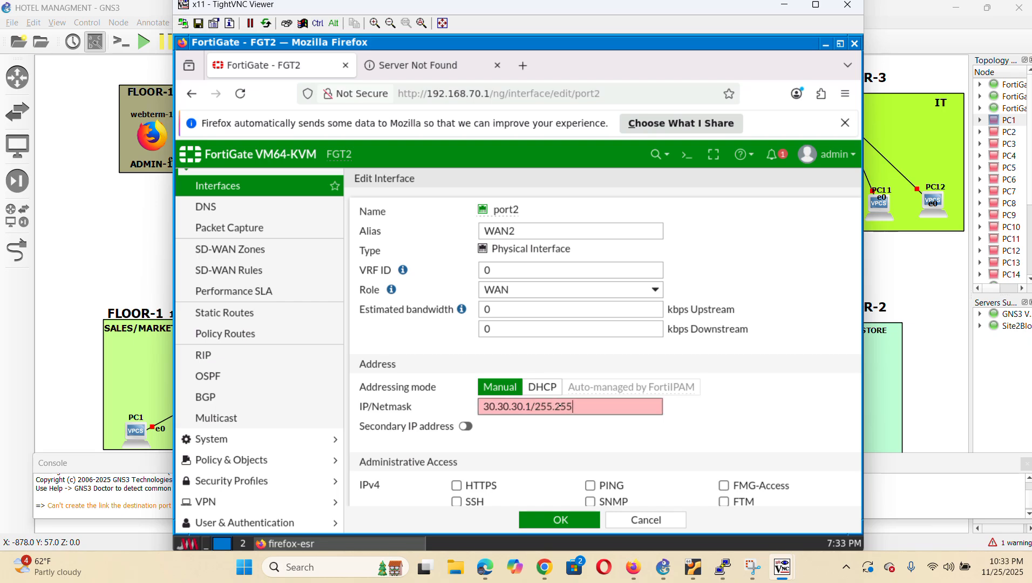
pyautogui.write('.255.0')
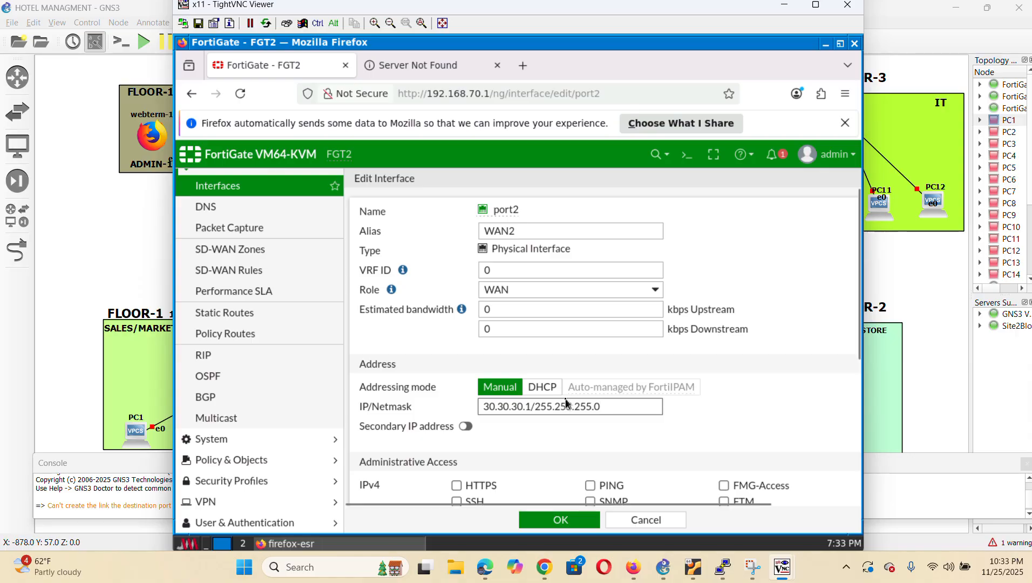
# Allow HTTPS, SSH and PING administrative access on port2 and save the interface
pyautogui.scroll(-5, 460, 339)
pyautogui.click(456, 347)
pyautogui.click(457, 332)
pyautogui.click(593, 333)
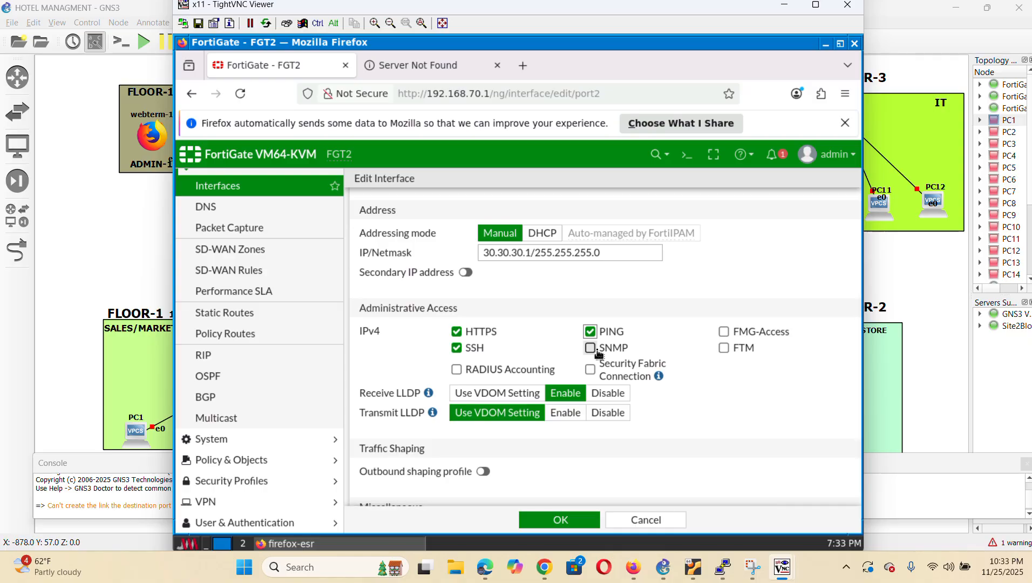
pyautogui.scroll(-3, 598, 354)
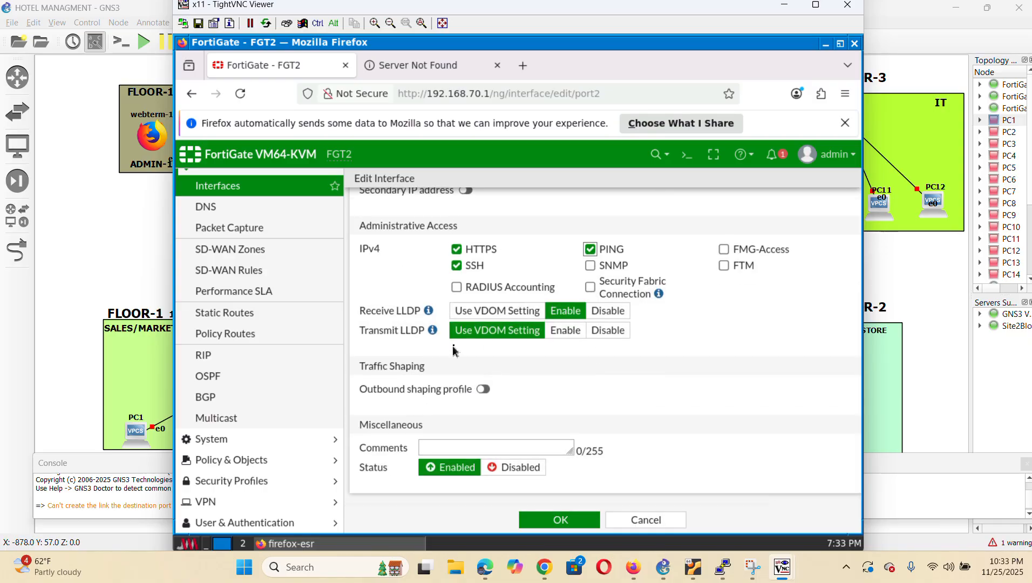
pyautogui.click(559, 521)
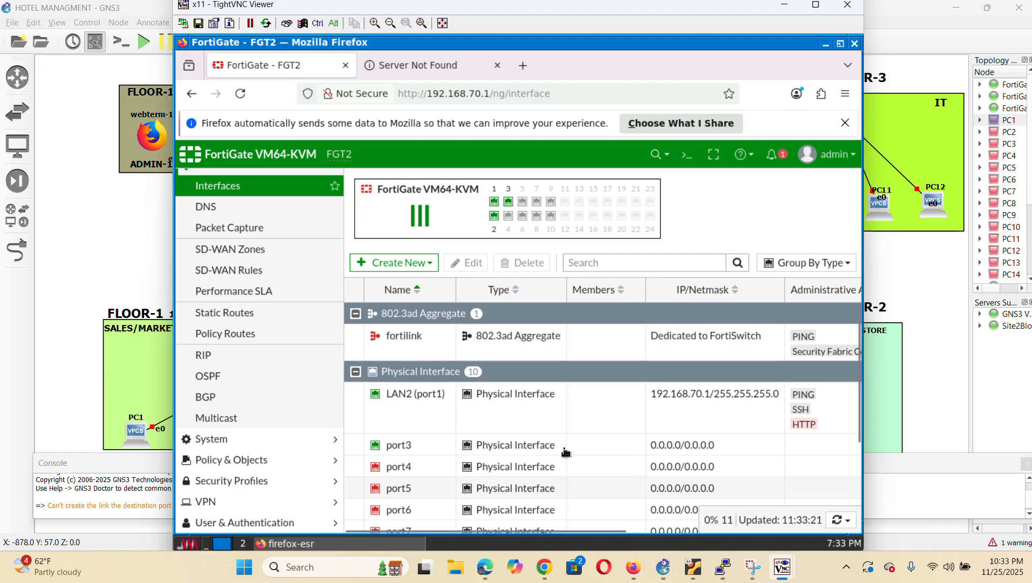
# Edit port3, giving it alias LAN2 and the LAN role
pyautogui.click(440, 447)
pyautogui.doubleClick(440, 447)
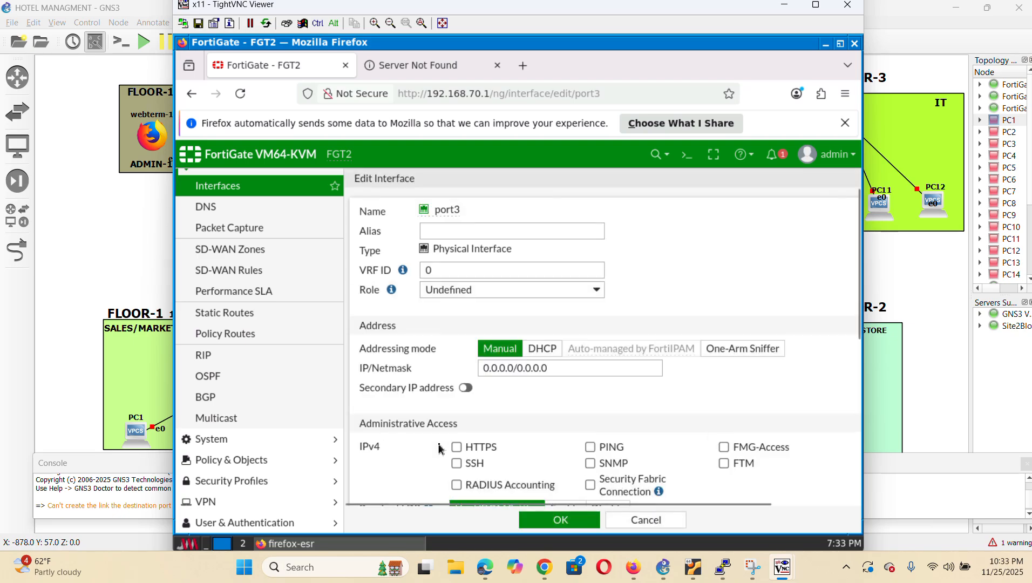
pyautogui.click(472, 230)
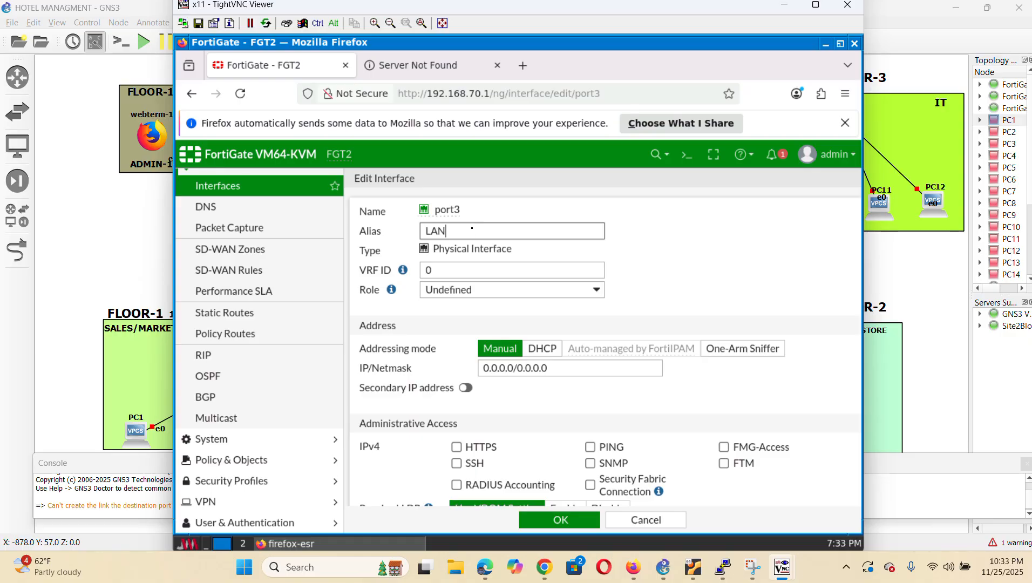
pyautogui.write('LAN2')
pyautogui.click(475, 290)
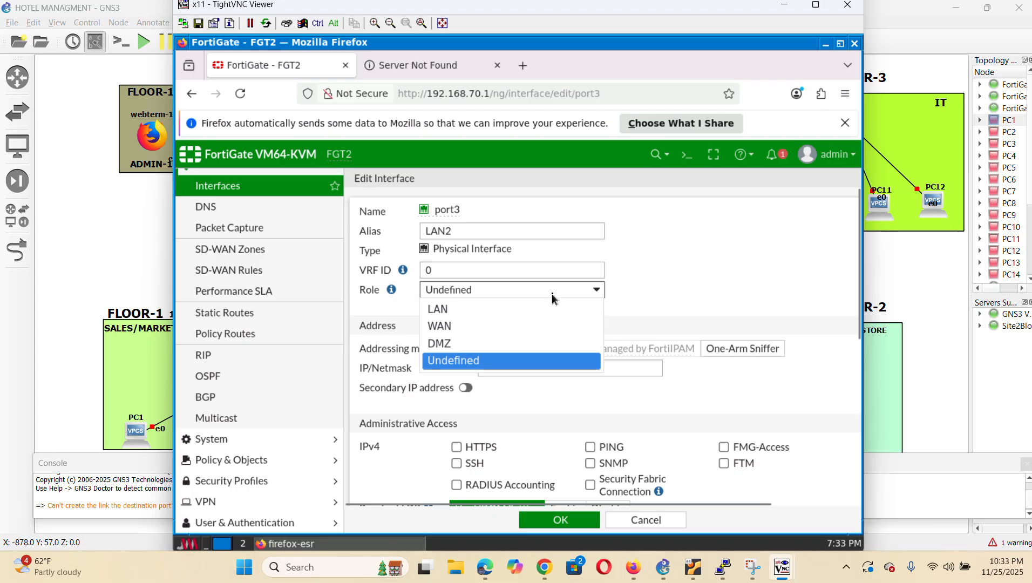
pyautogui.click(475, 319)
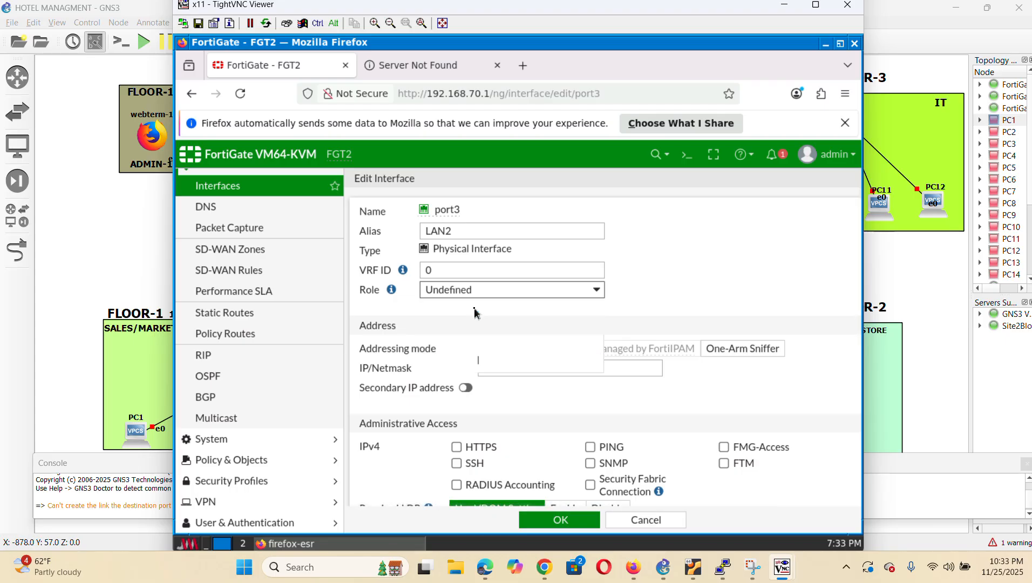
# Replace port3's address with 192.168.30.1/24
pyautogui.click(640, 369)
pyautogui.press('BackSpace')
pyautogui.press('BackSpace')
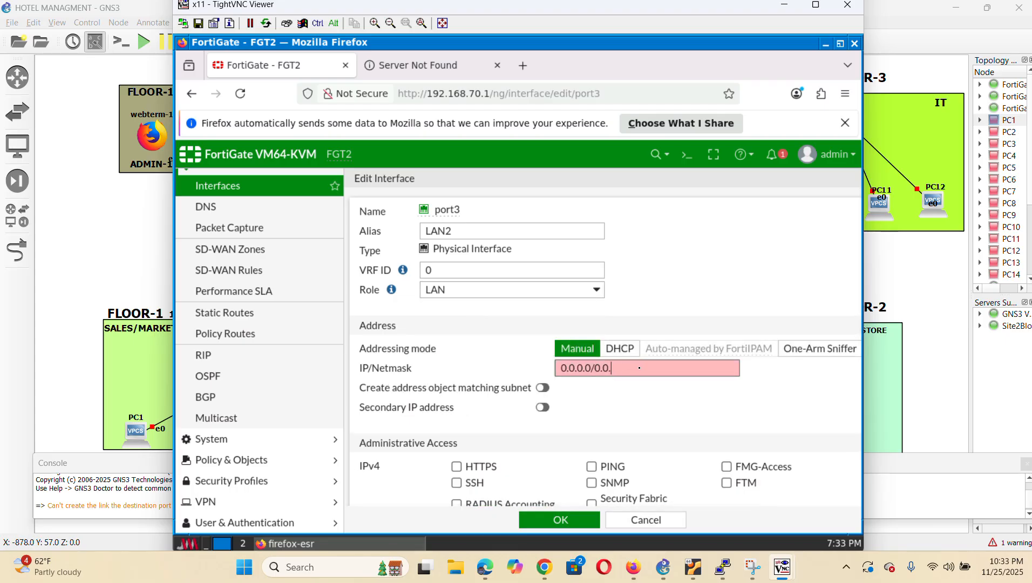
pyautogui.press('BackSpace')
pyautogui.press('BackSpace')
pyautogui.press('BackSpace')
pyautogui.press('BackSpace')
pyautogui.press('BackSpace')
pyautogui.press('BackSpace')
pyautogui.press('BackSpace')
pyautogui.write('192.168.30.1/24')
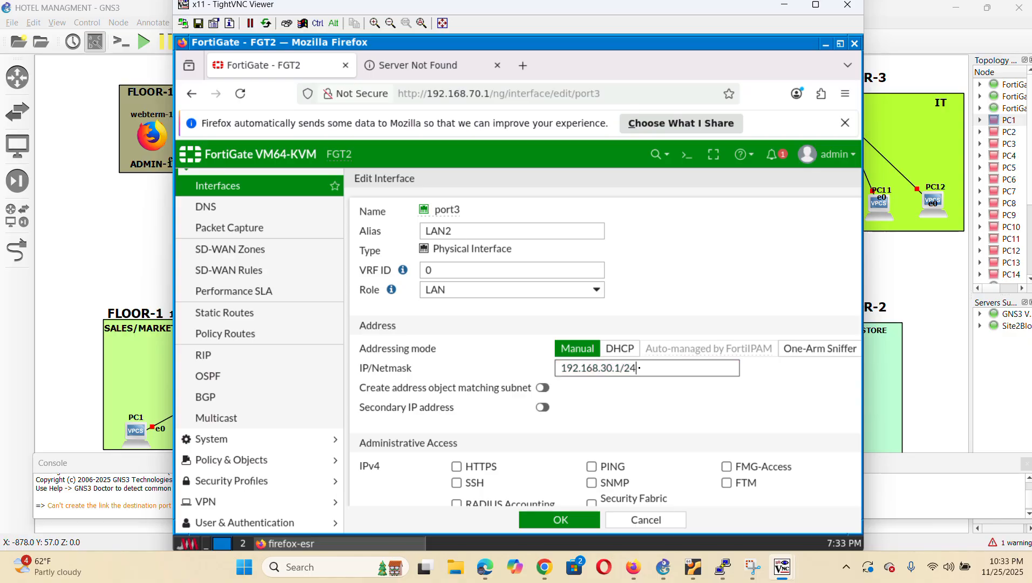
# Allow HTTPS, PING and SSH on port3 and enable its DHCP server (192.168.30.2–192.168.30.254)
pyautogui.scroll(-5, 620, 357)
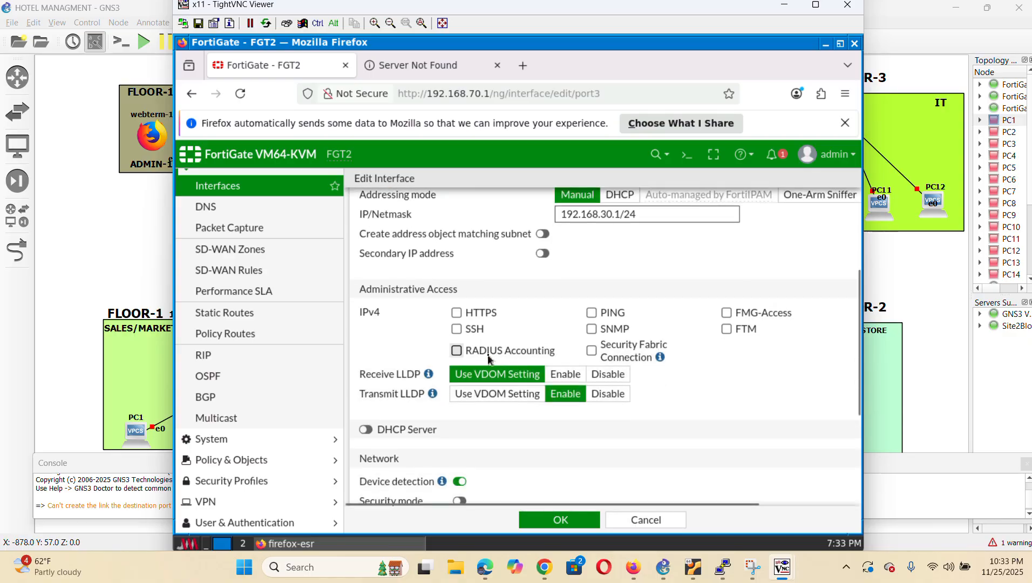
pyautogui.click(457, 313)
pyautogui.click(592, 314)
pyautogui.click(458, 330)
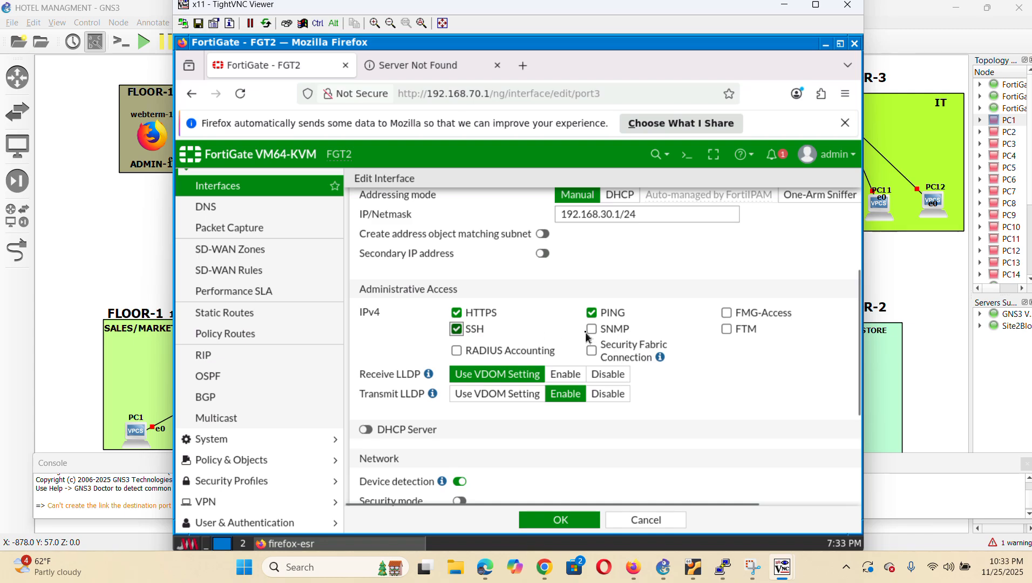
pyautogui.scroll(-3, 452, 385)
pyautogui.scroll(-2, 452, 385)
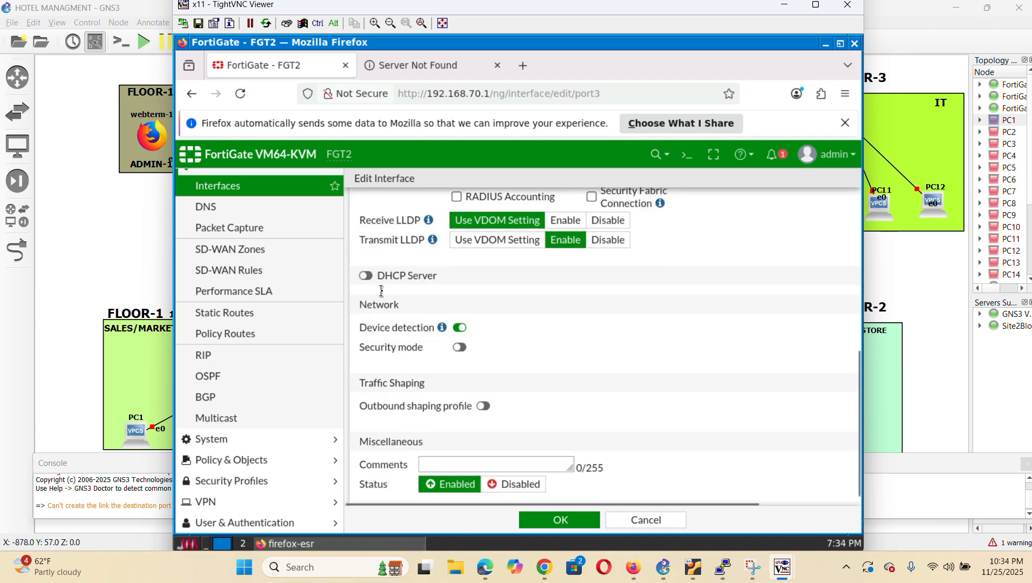
pyautogui.click(371, 278)
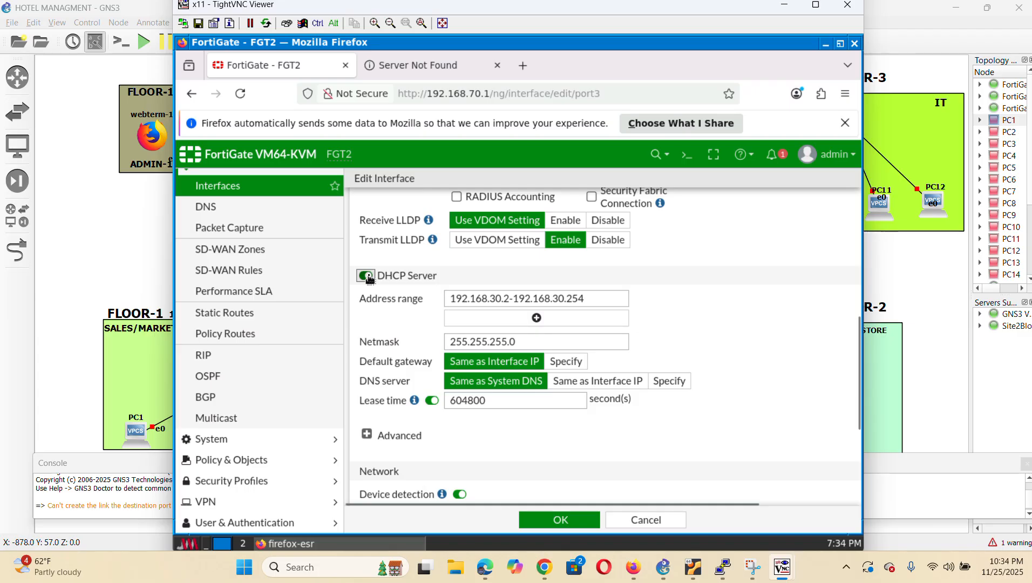
pyautogui.scroll(-5, 659, 420)
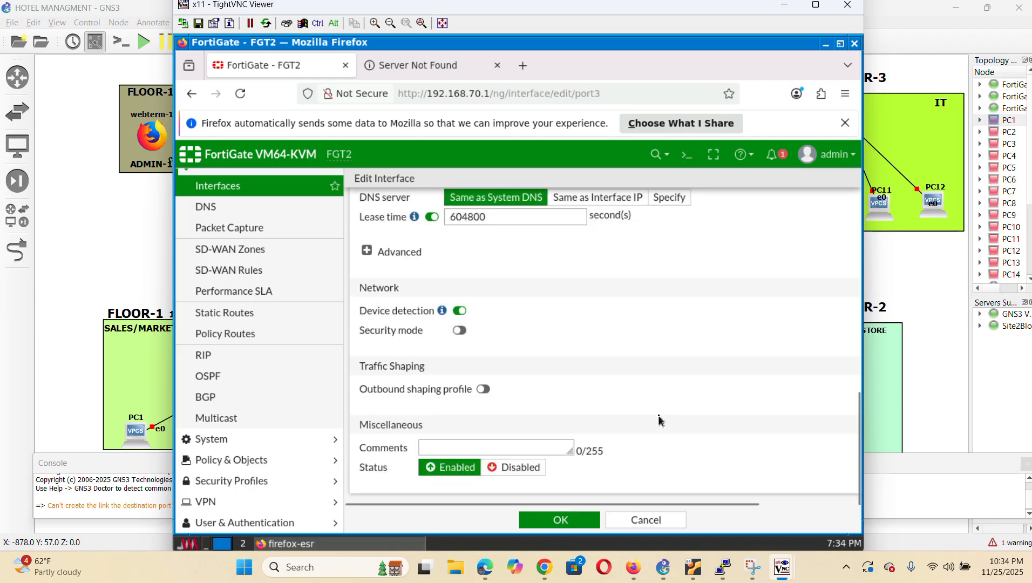
# Save port3 and go to the Firewall Policy list under Policy & Objects
pyautogui.click(583, 527)
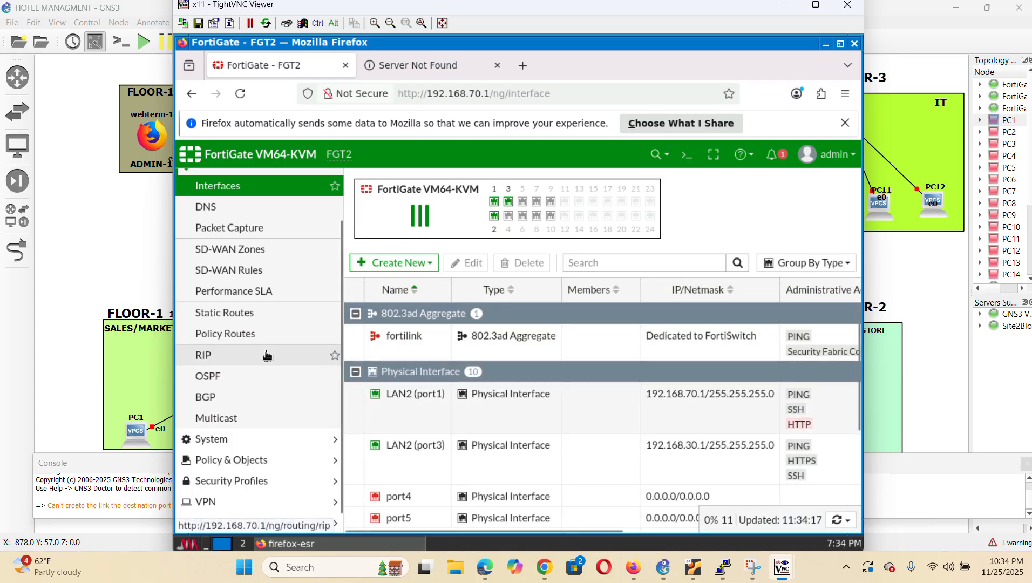
pyautogui.scroll(-1, 267, 355)
pyautogui.scroll(-1, 258, 434)
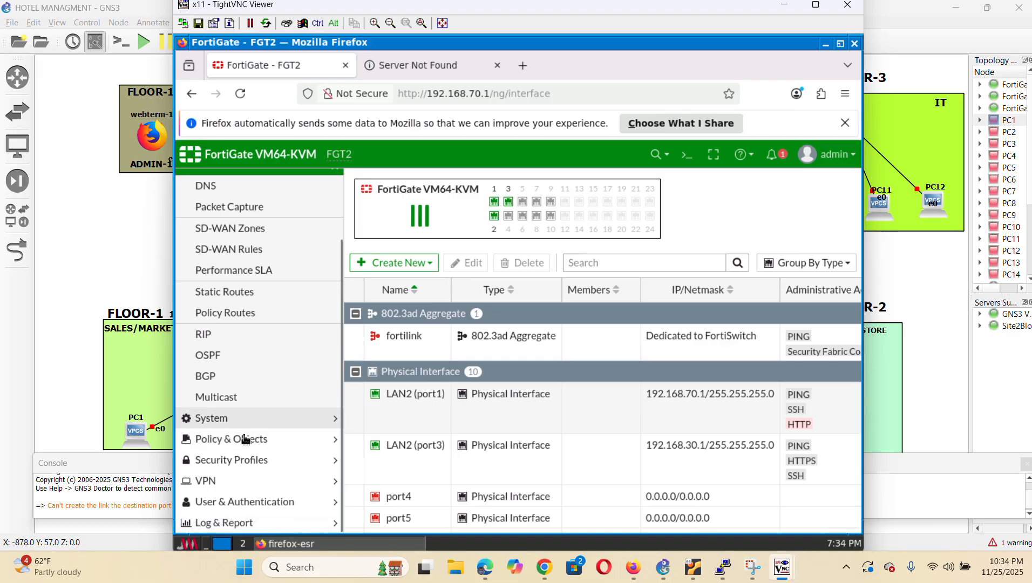
pyautogui.click(252, 439)
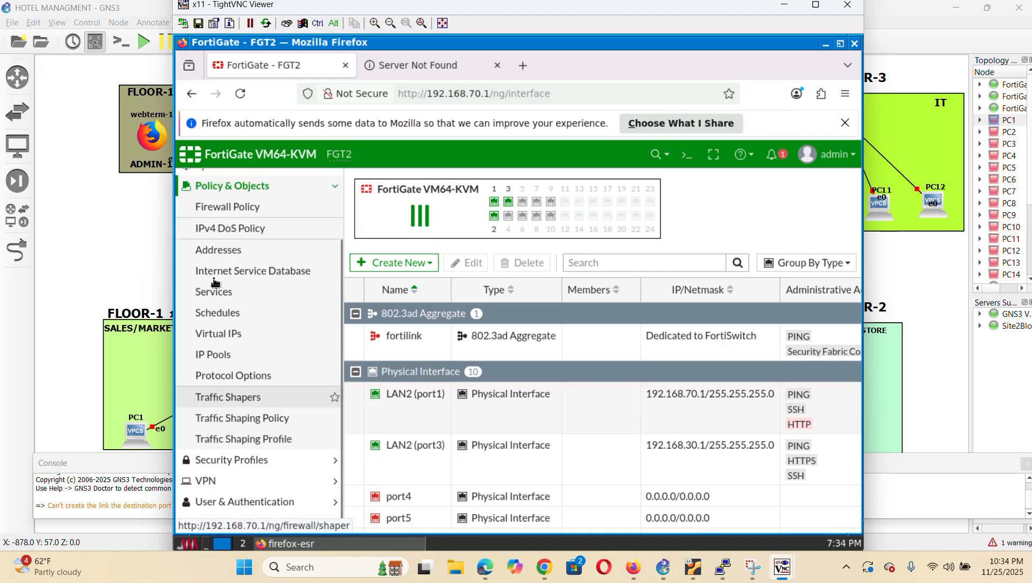
pyautogui.click(258, 209)
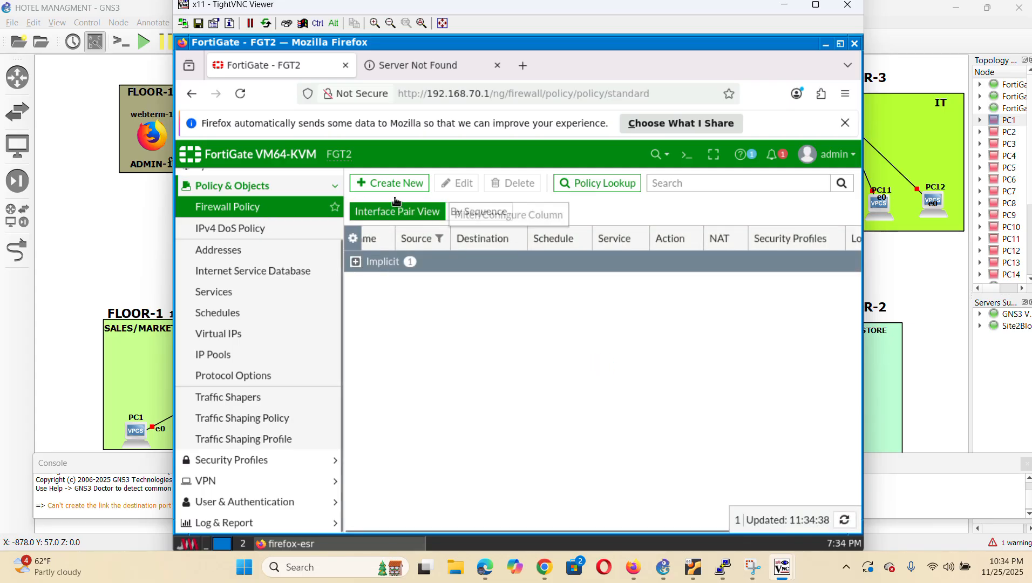
# Start a new policy named LAN TO WAN from incoming LAN2 (port3) to outgoing WAN2 (port2)
pyautogui.click(388, 184)
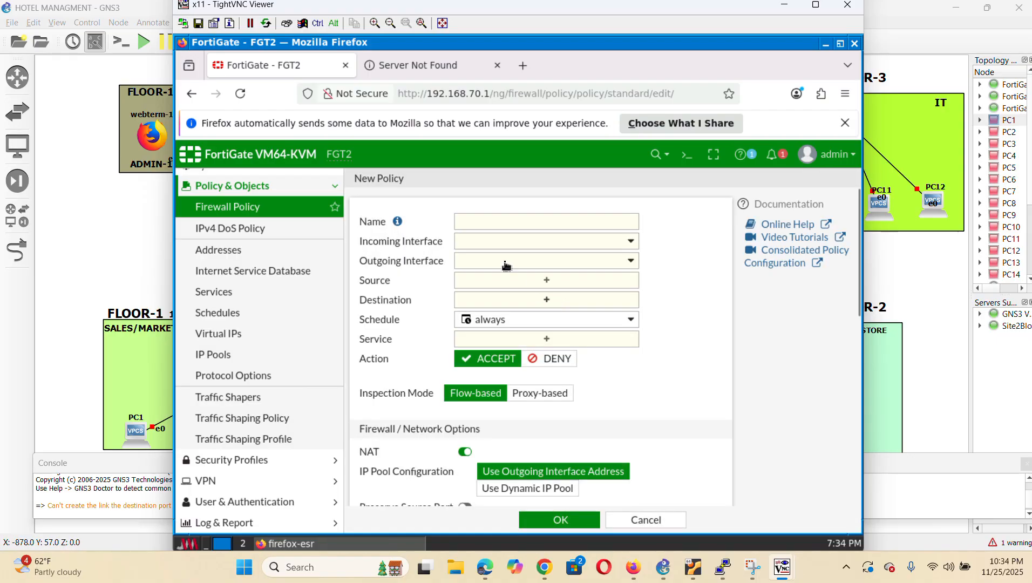
pyautogui.click(496, 222)
pyautogui.write('LAN TO WAN')
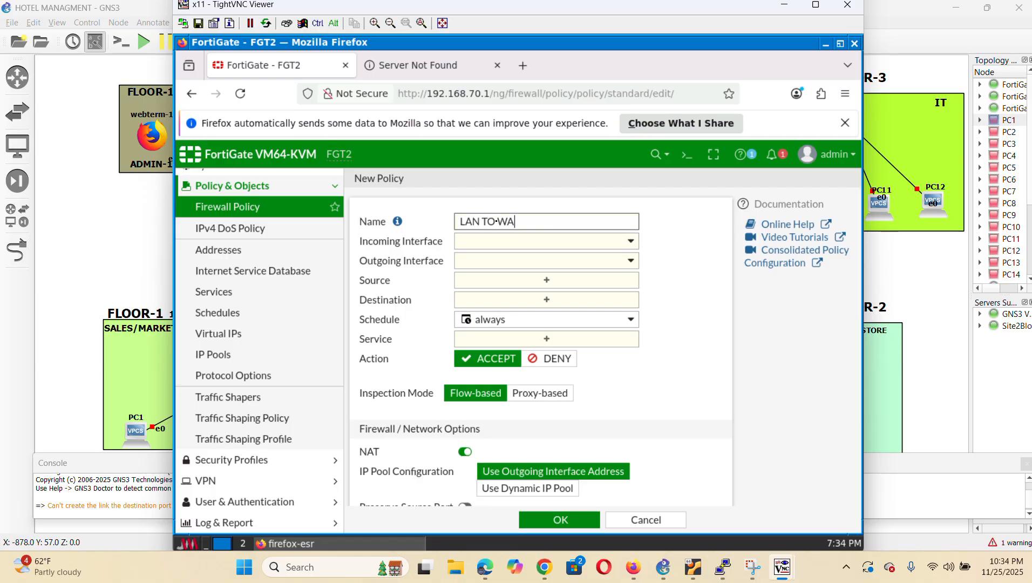
pyautogui.click(587, 244)
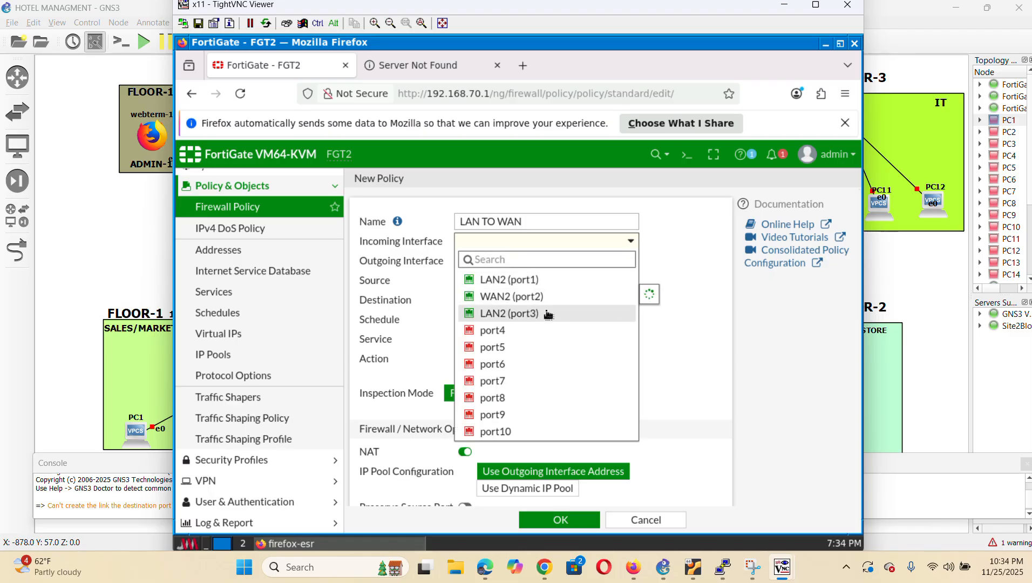
pyautogui.click(532, 313)
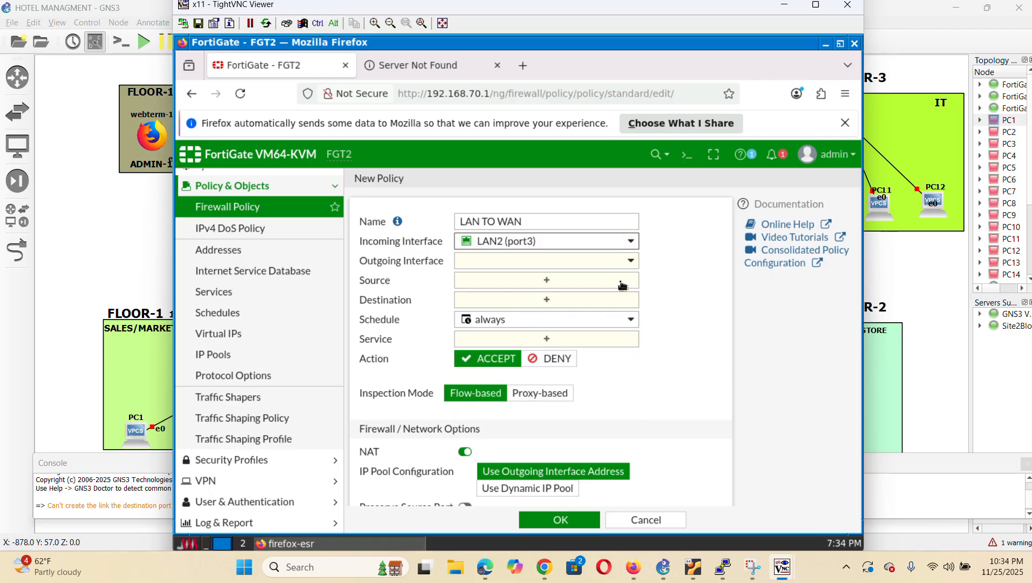
pyautogui.click(592, 265)
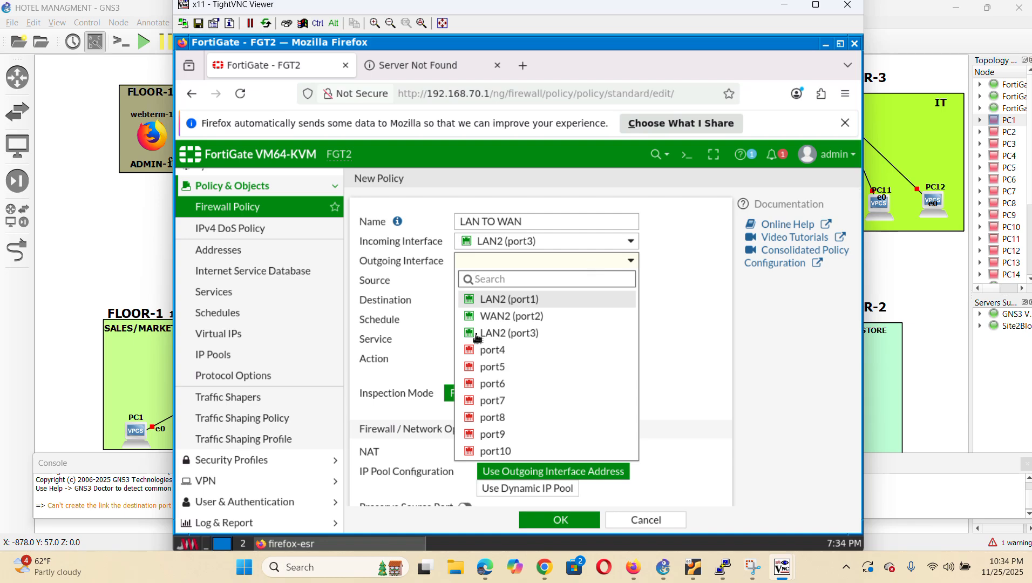
pyautogui.click(531, 316)
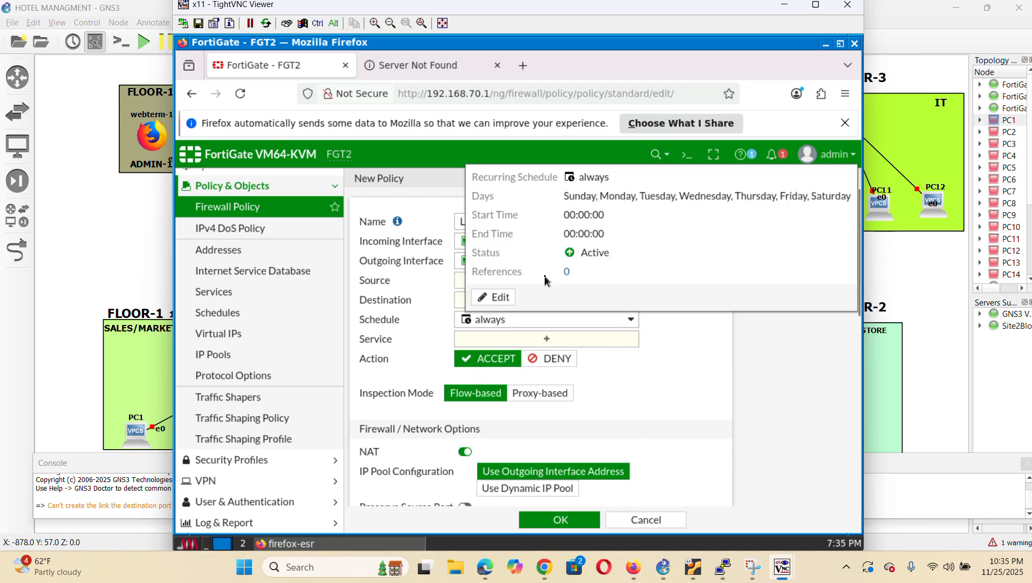
pyautogui.click(460, 286)
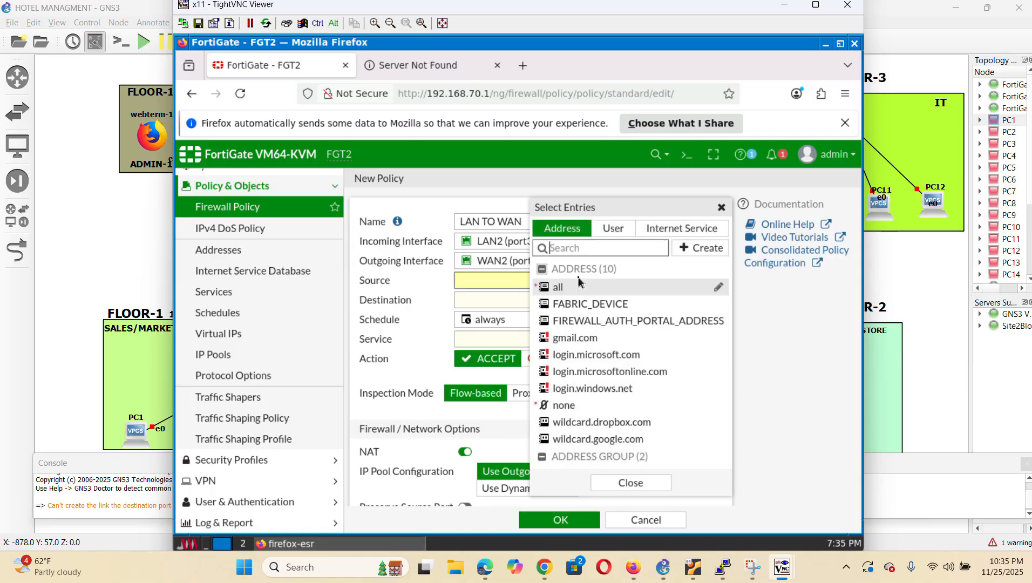
# Set the policy's source and destination to all and its service to ALL
pyautogui.click(580, 285)
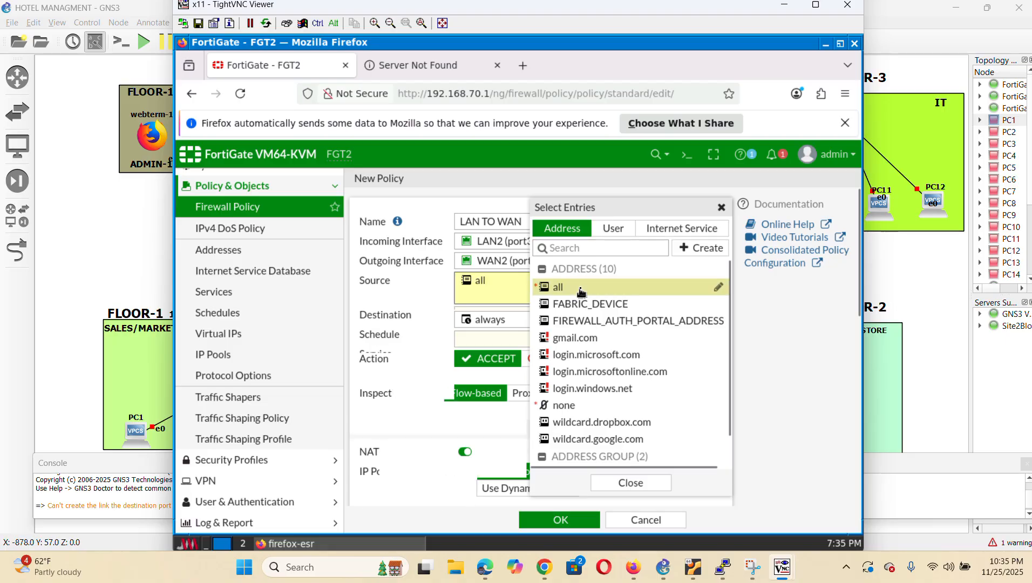
pyautogui.click(655, 486)
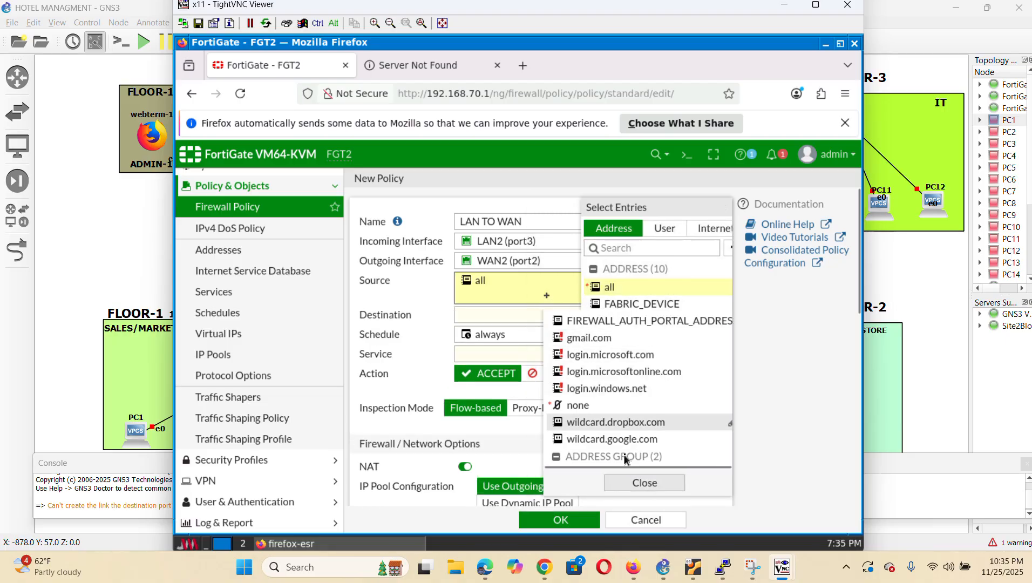
pyautogui.click(531, 321)
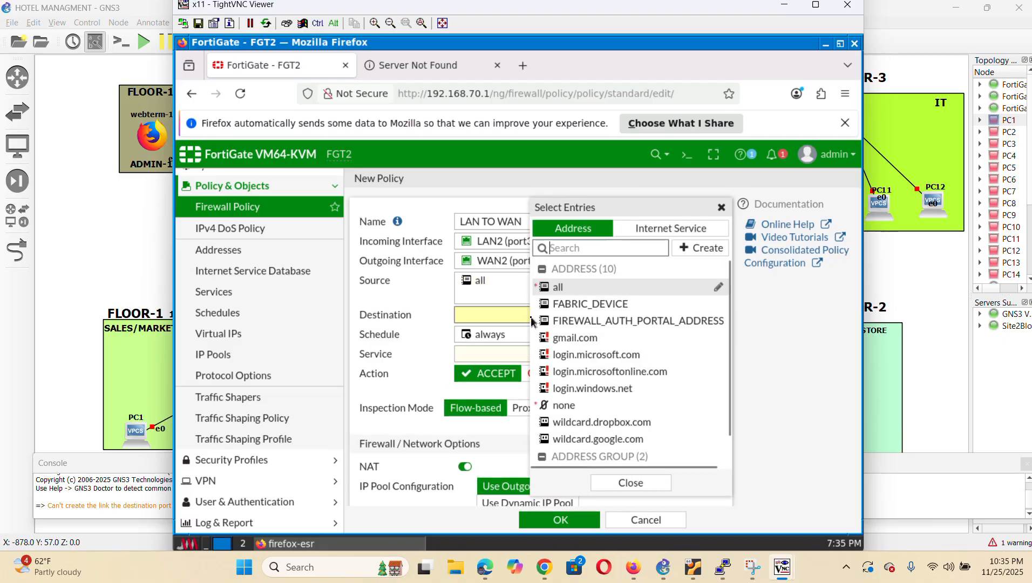
pyautogui.click(580, 290)
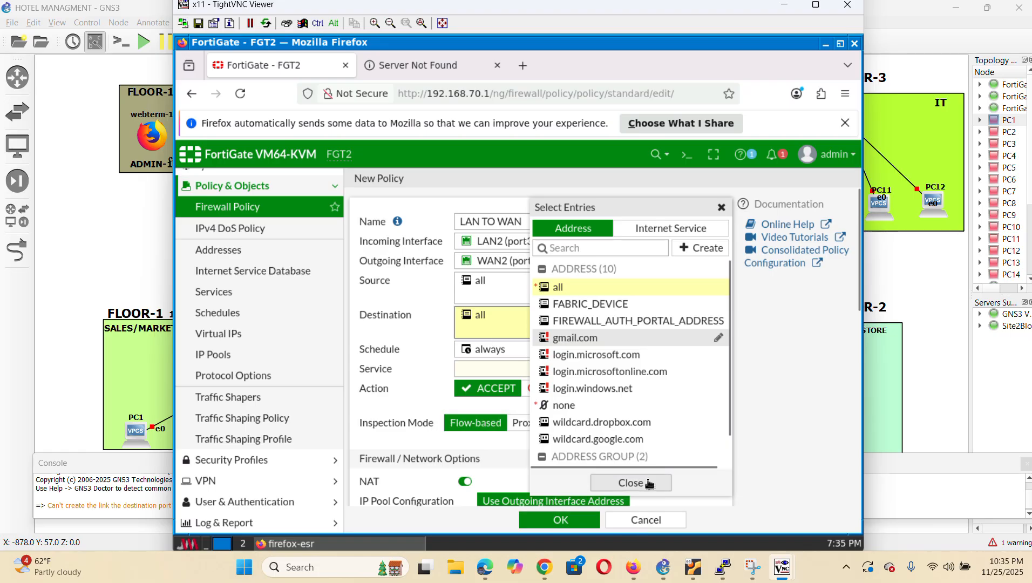
pyautogui.click(629, 483)
pyautogui.click(540, 371)
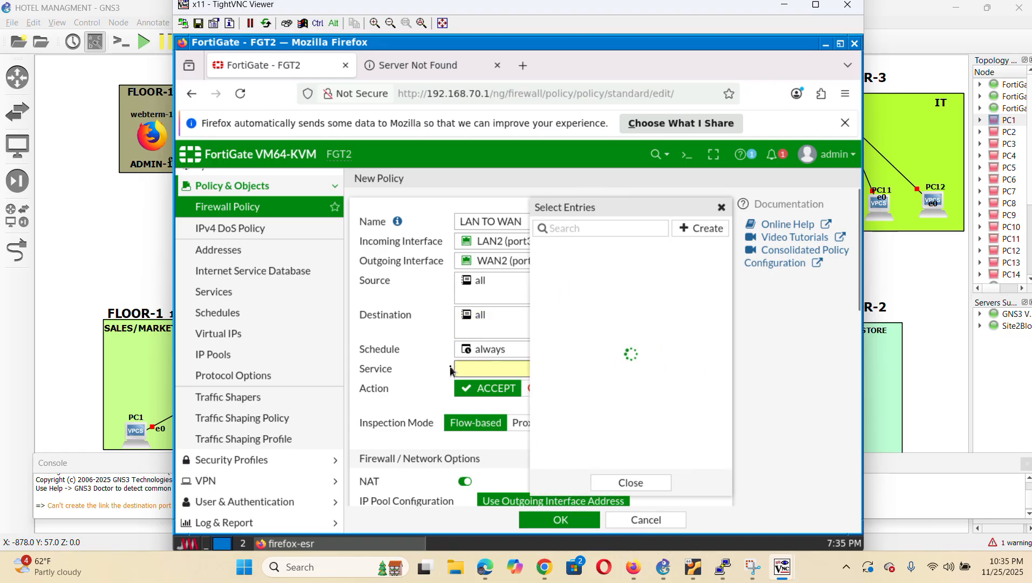
pyautogui.click(594, 281)
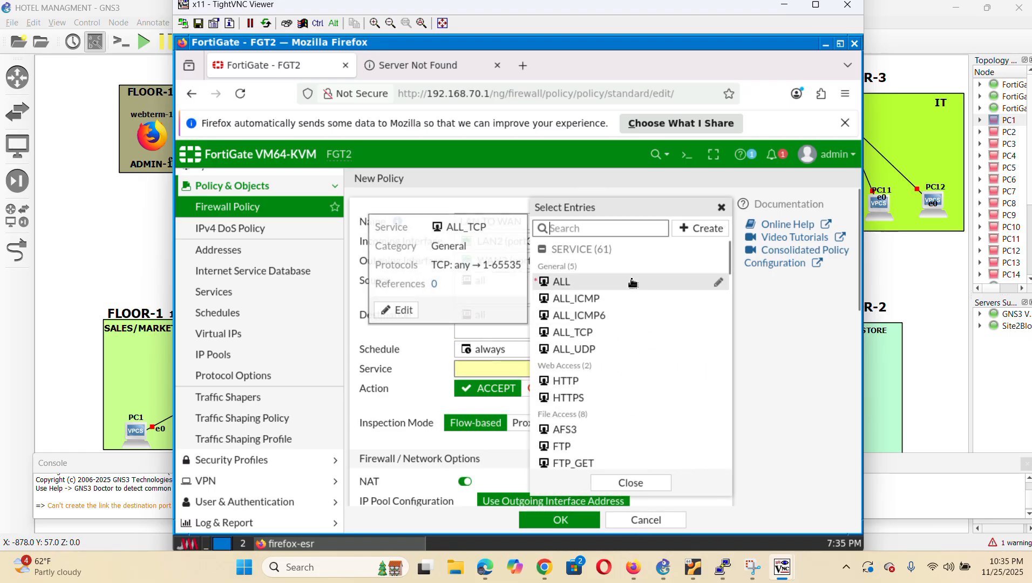
pyautogui.click(651, 480)
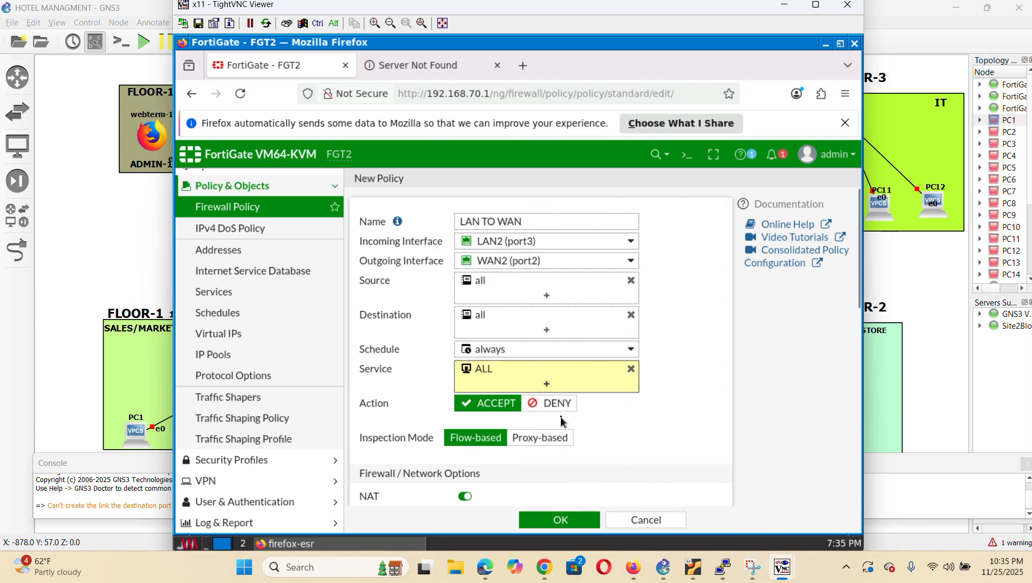
# Log all sessions of allowed traffic and save the LAN TO WAN policy
pyautogui.scroll(-10, 562, 422)
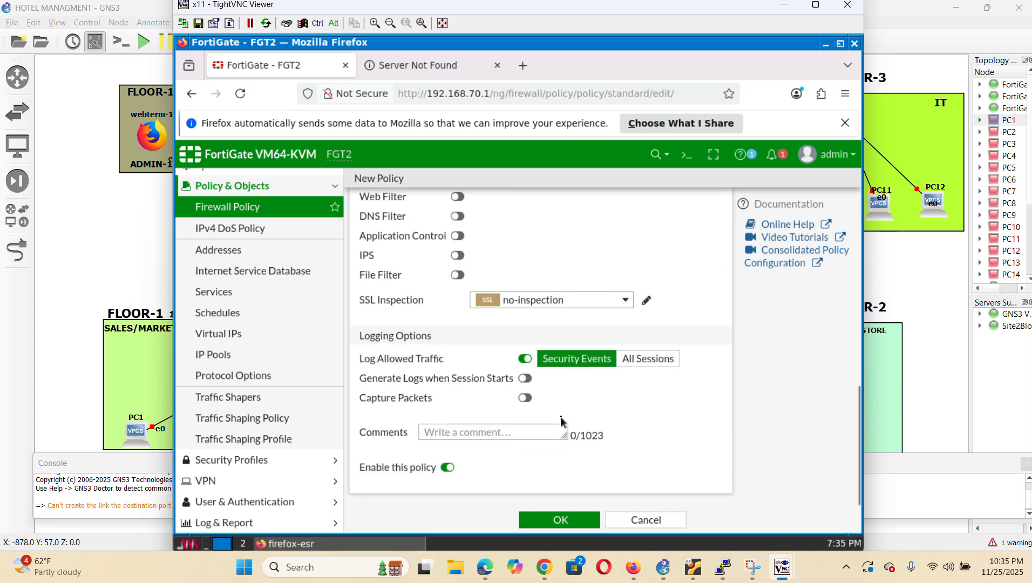
pyautogui.scroll(5, 562, 422)
pyautogui.scroll(-3, 562, 422)
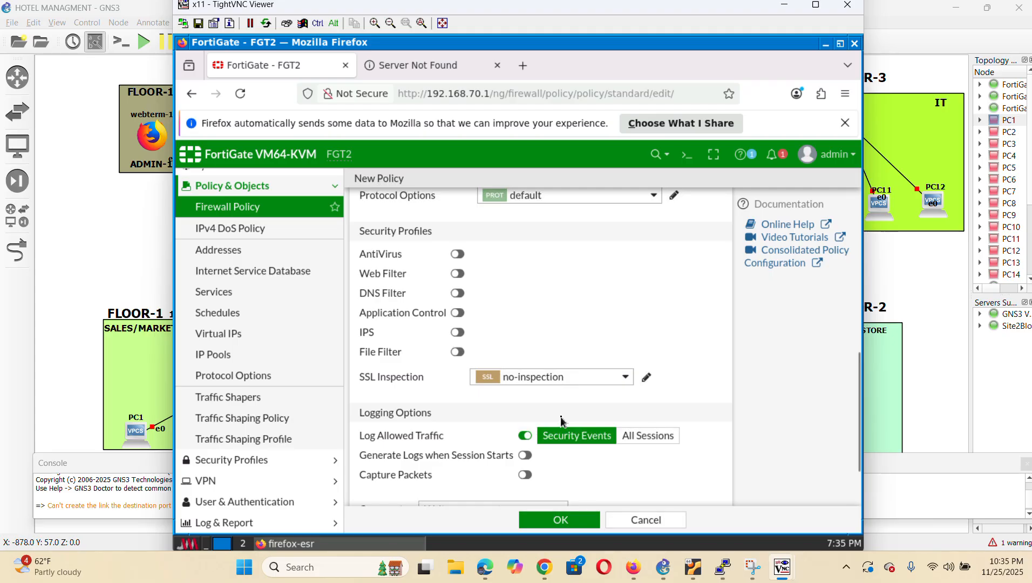
pyautogui.scroll(-3, 561, 421)
pyautogui.click(642, 359)
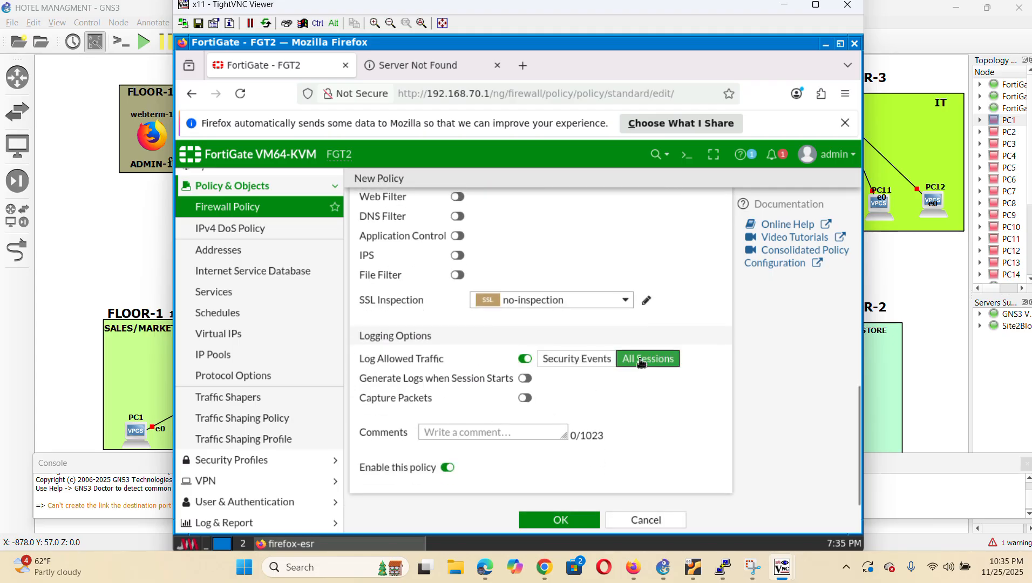
pyautogui.click(590, 523)
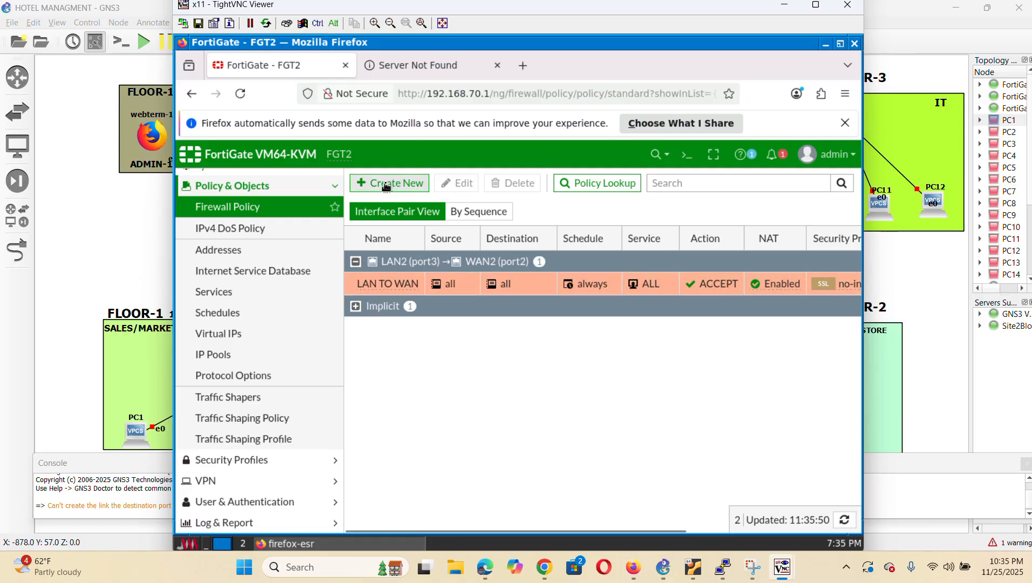
# Create a new policy named WAN TO LAN from incoming WAN2 (port2) to outgoing LAN2 (port3)
pyautogui.click(398, 184)
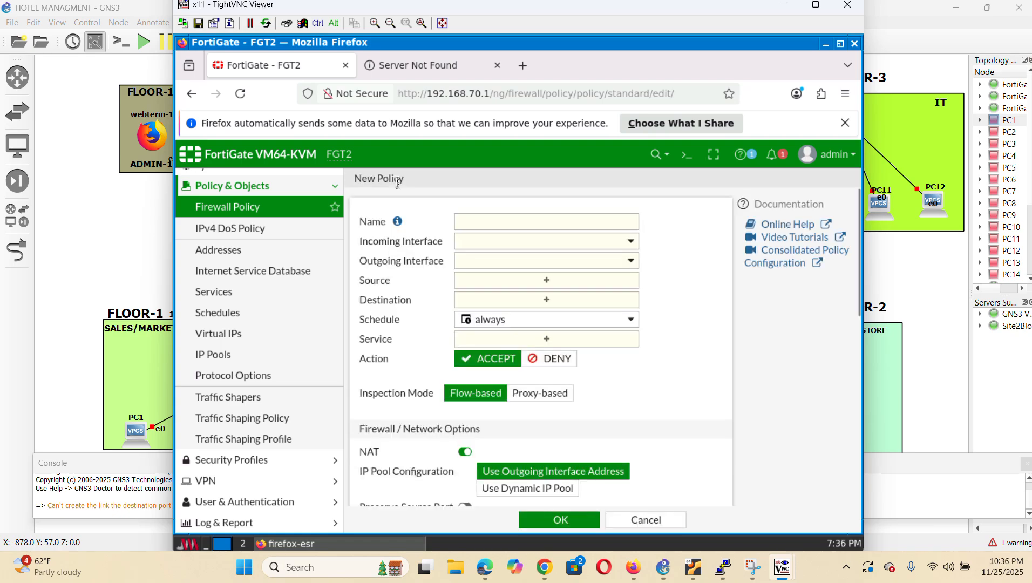
pyautogui.click(502, 225)
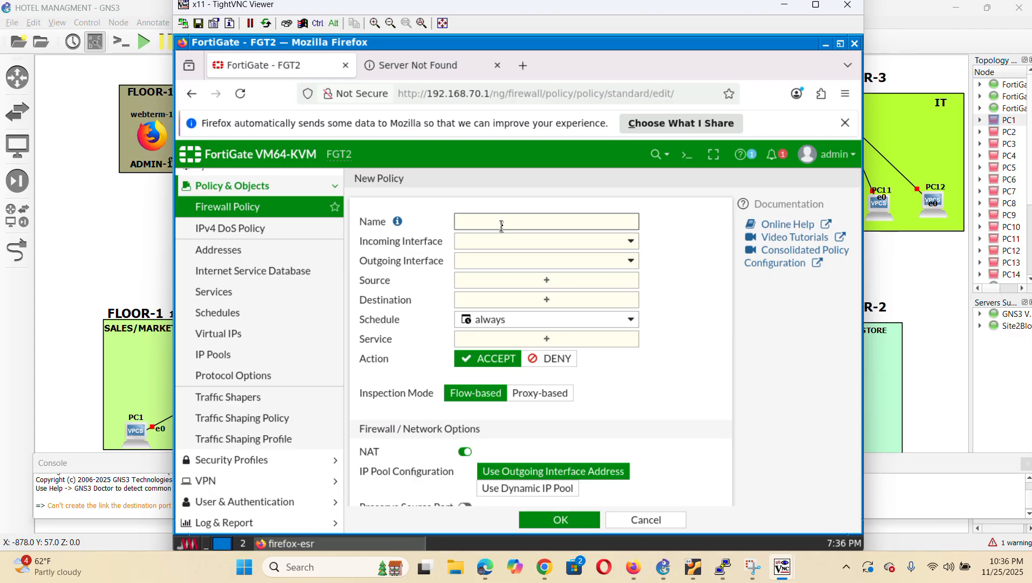
pyautogui.write('WAN T')
pyautogui.click(545, 243)
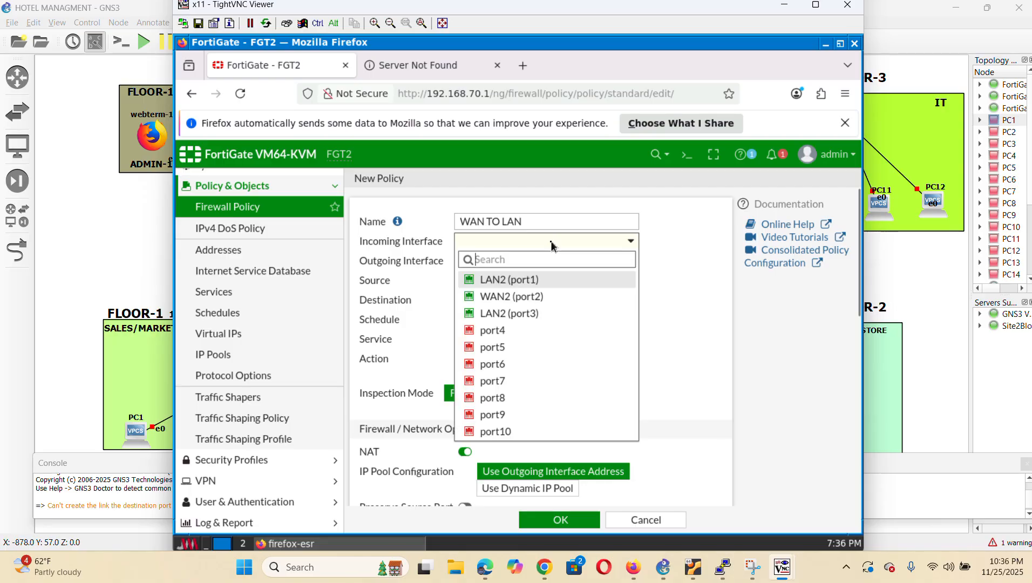
pyautogui.click(532, 298)
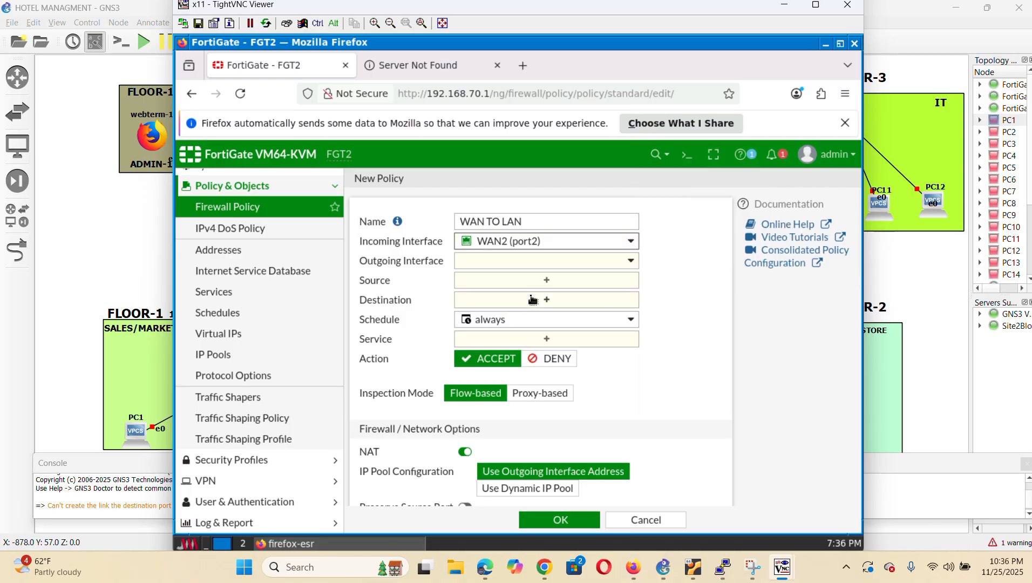
pyautogui.click(567, 265)
pyautogui.click(513, 333)
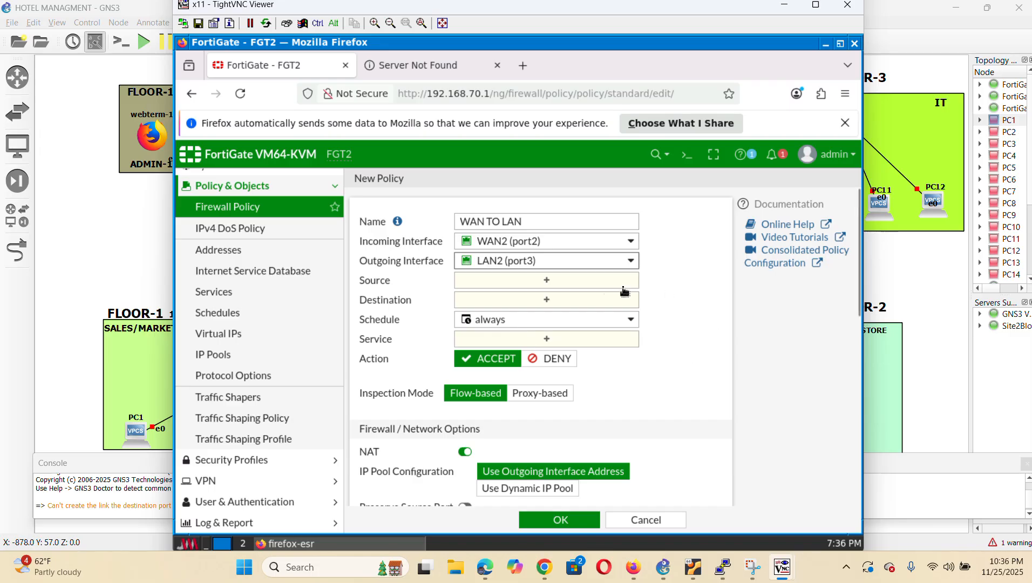
pyautogui.click(570, 282)
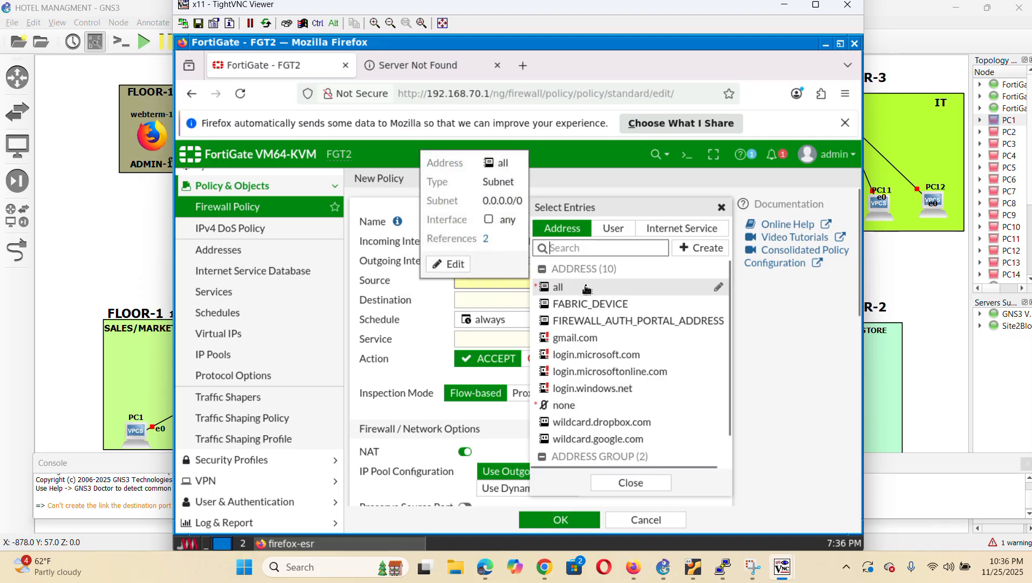
# Set WAN TO LAN's source and destination to all and its service to ALL
pyautogui.click(601, 286)
pyautogui.click(630, 482)
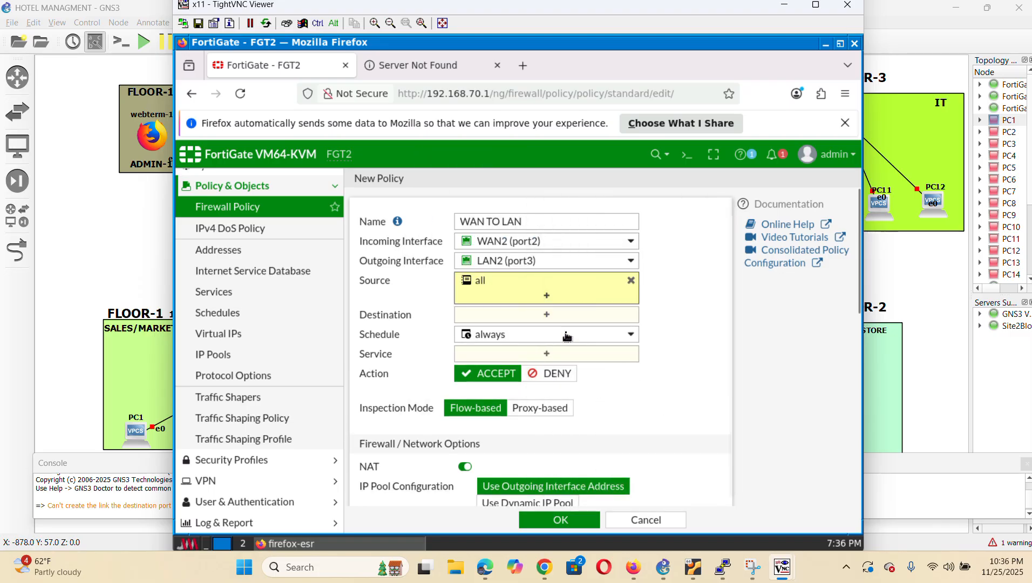
pyautogui.click(562, 316)
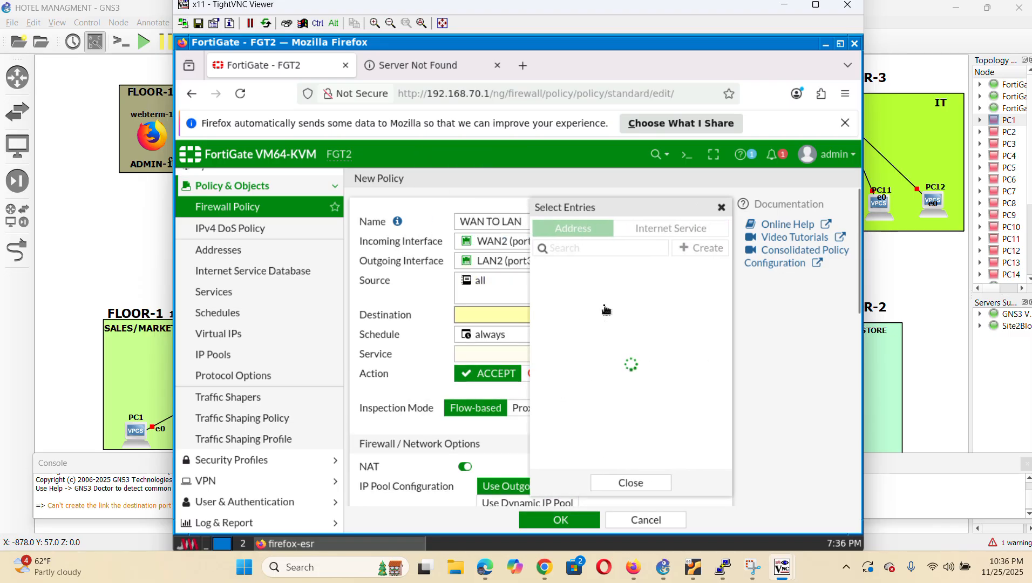
pyautogui.click(600, 288)
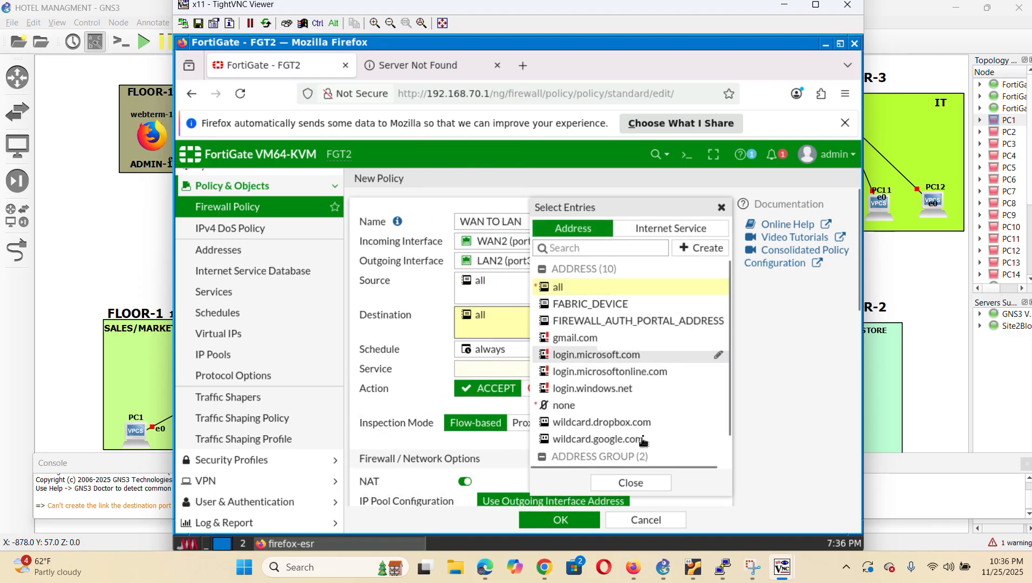
pyautogui.click(631, 482)
pyautogui.click(544, 372)
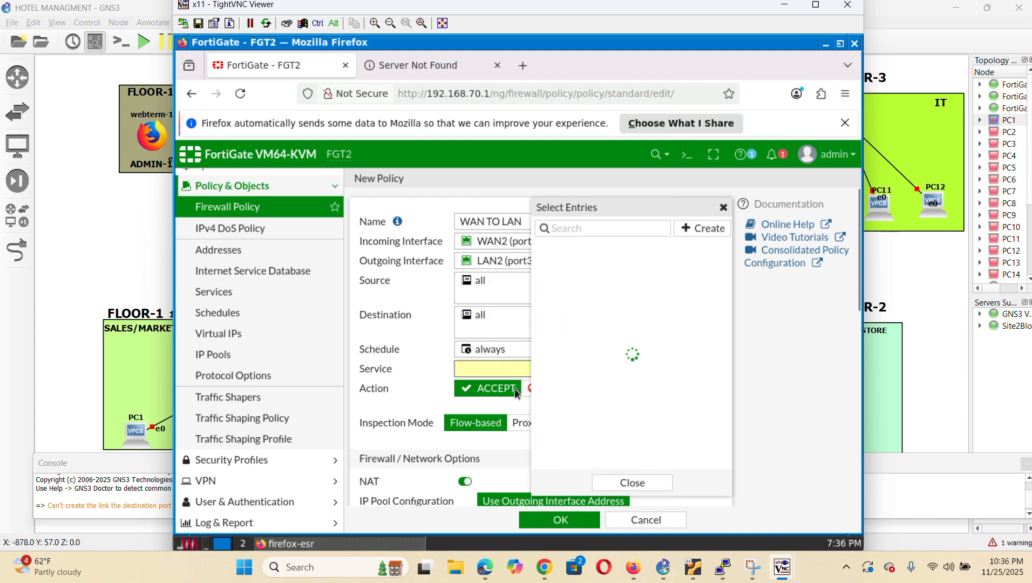
pyautogui.click(619, 279)
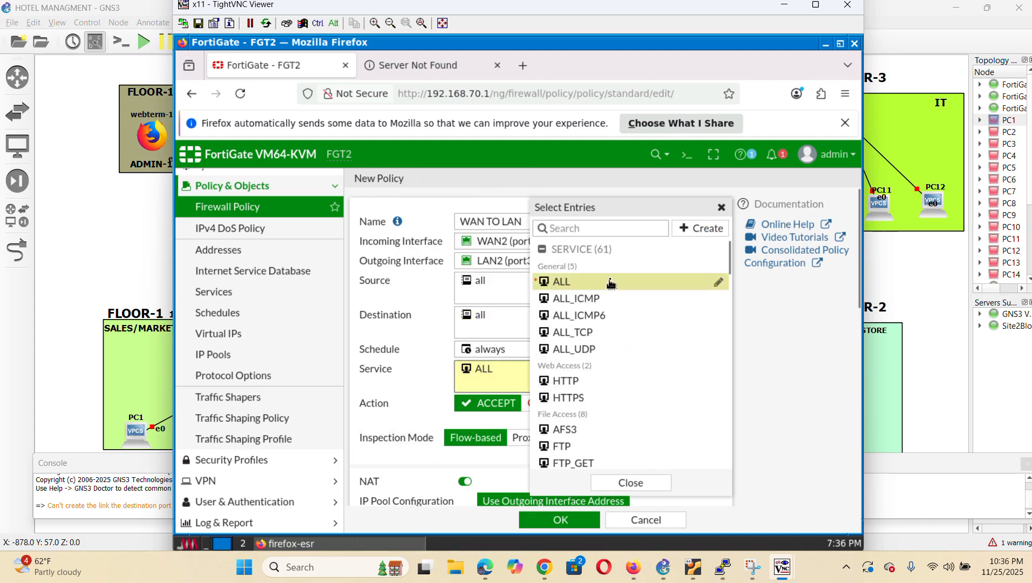
pyautogui.click(632, 484)
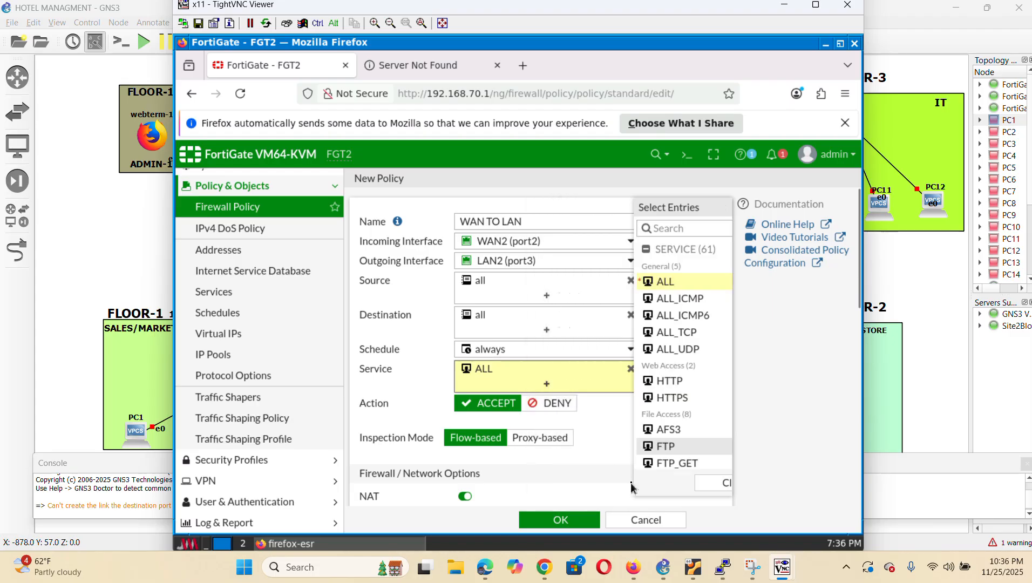
# Log all sessions of allowed traffic and save the WAN TO LAN policy
pyautogui.scroll(-10, 645, 449)
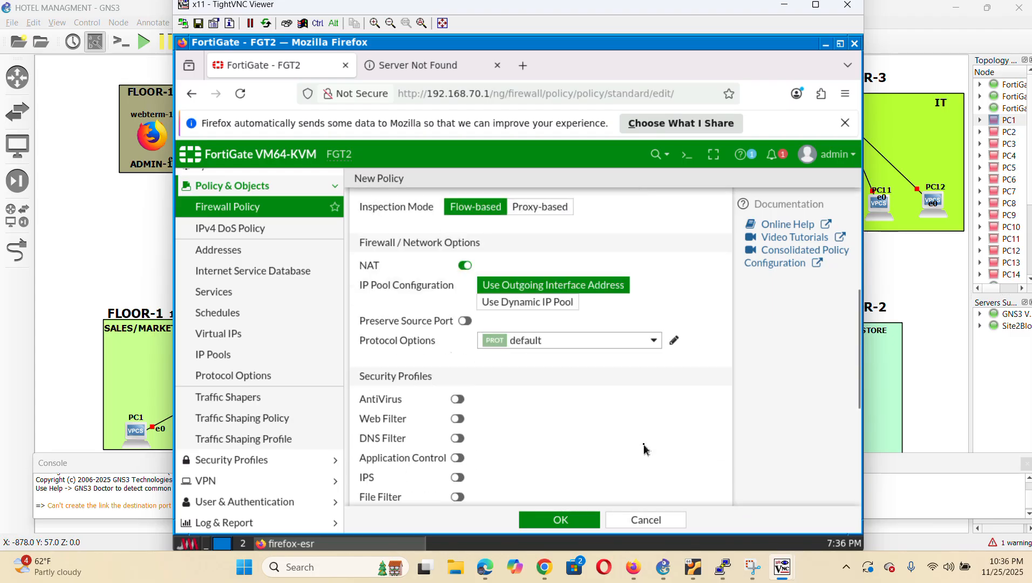
pyautogui.scroll(10, 645, 449)
pyautogui.scroll(-6, 644, 449)
pyautogui.scroll(-3, 645, 448)
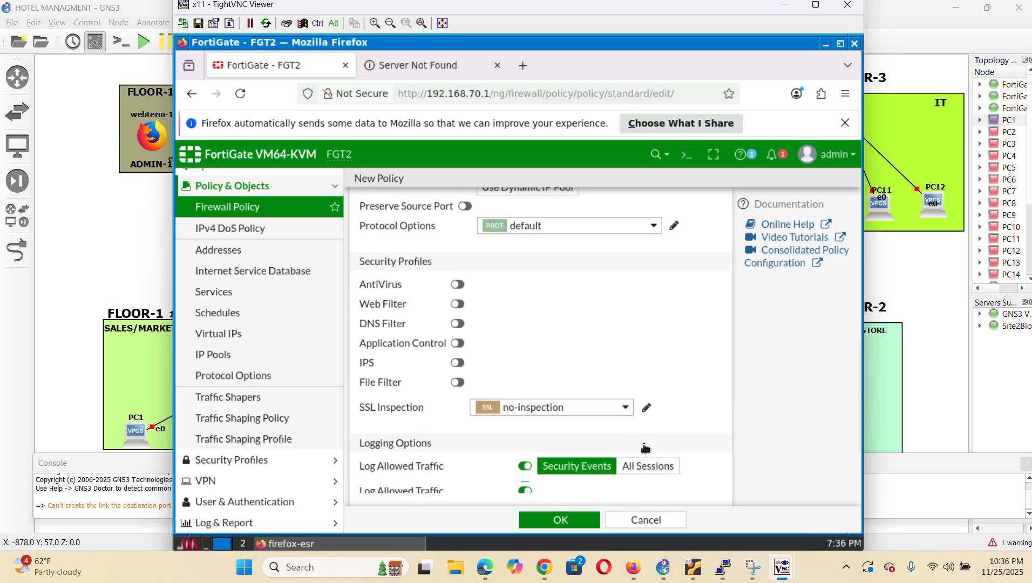
pyautogui.click(646, 359)
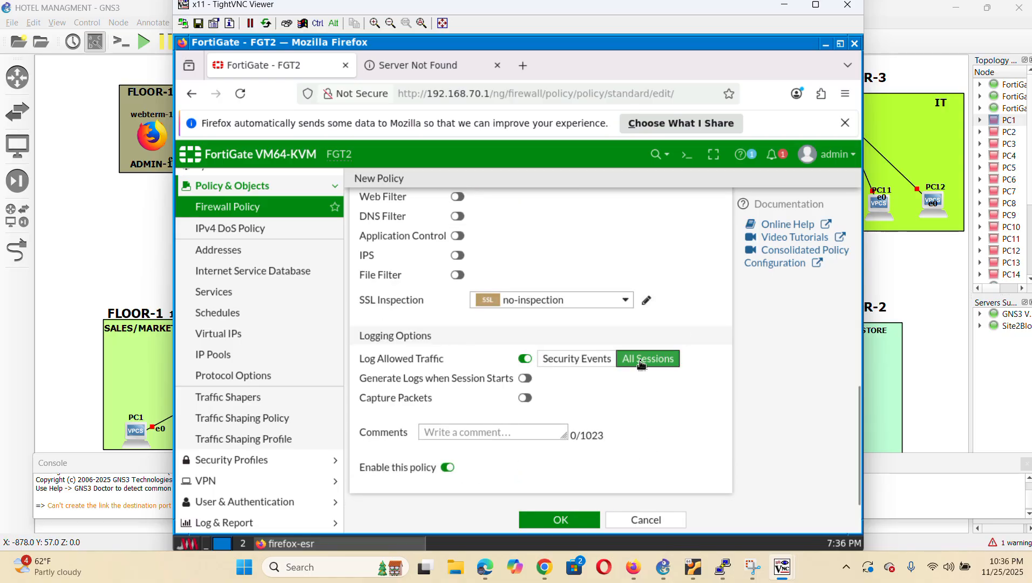
pyautogui.click(570, 518)
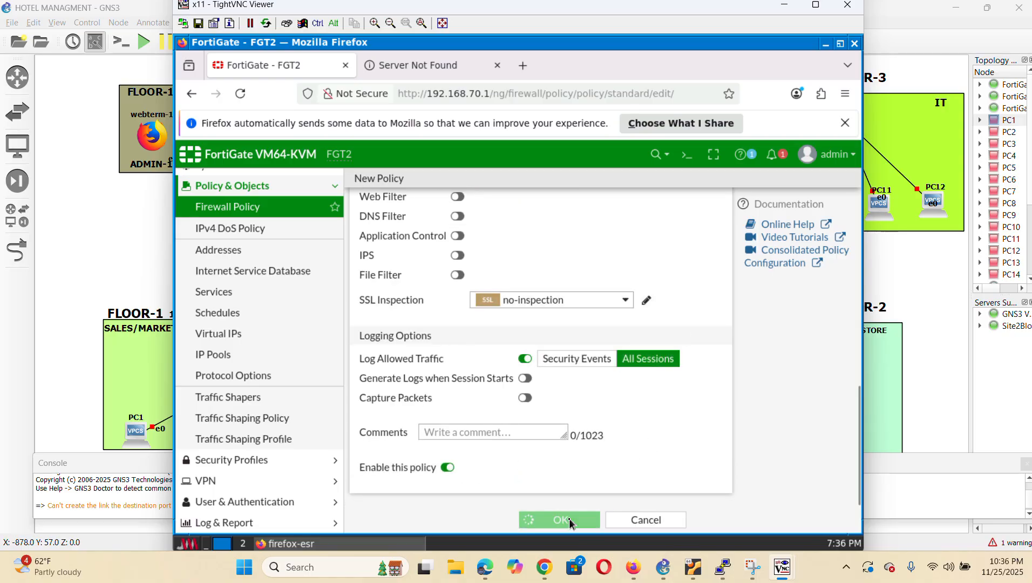
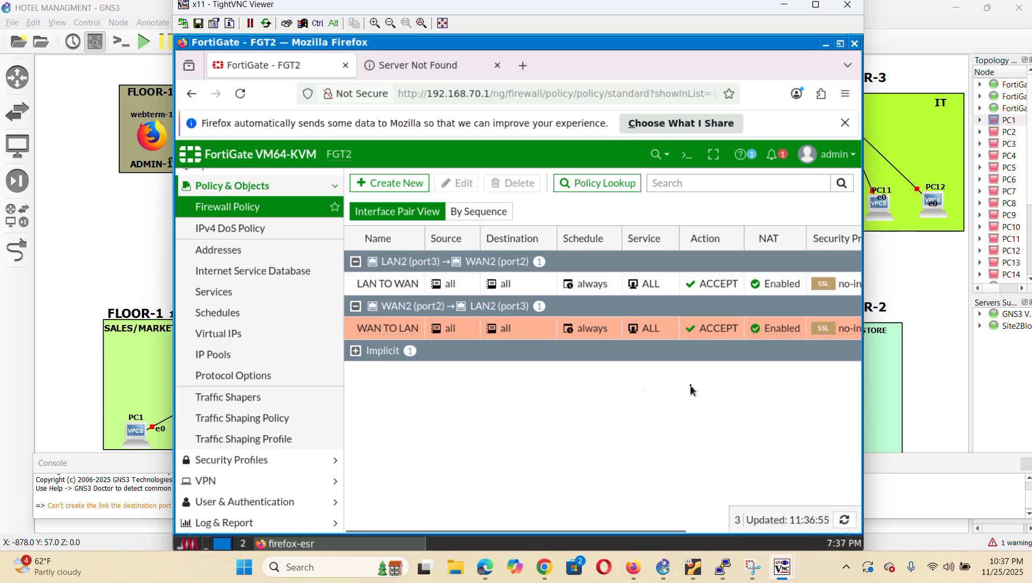
# Open the OSPF routing settings from the Network section of the sidebar
pyautogui.scroll(1, 271, 286)
pyautogui.scroll(1, 272, 283)
pyautogui.click(247, 224)
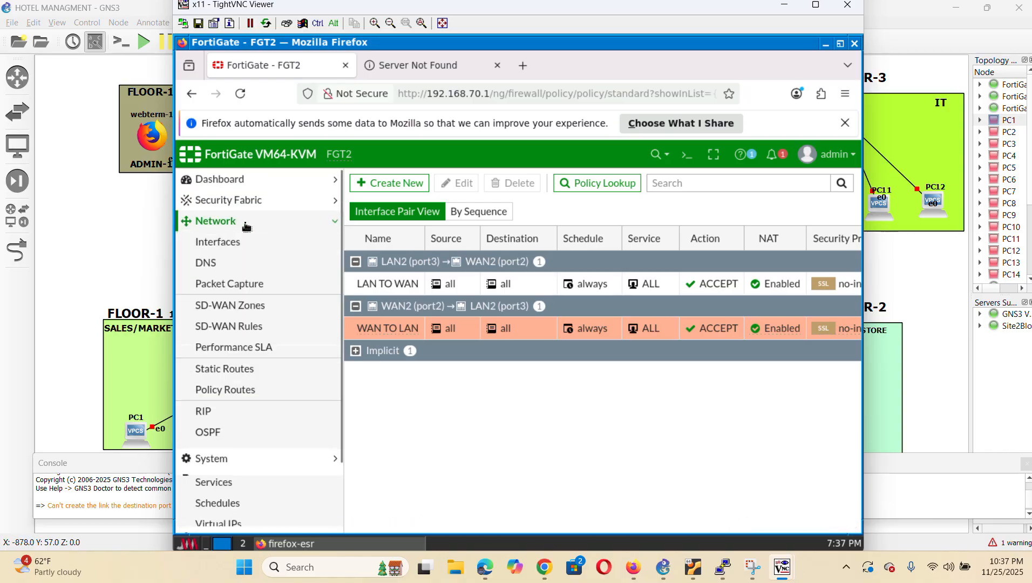
pyautogui.click(226, 432)
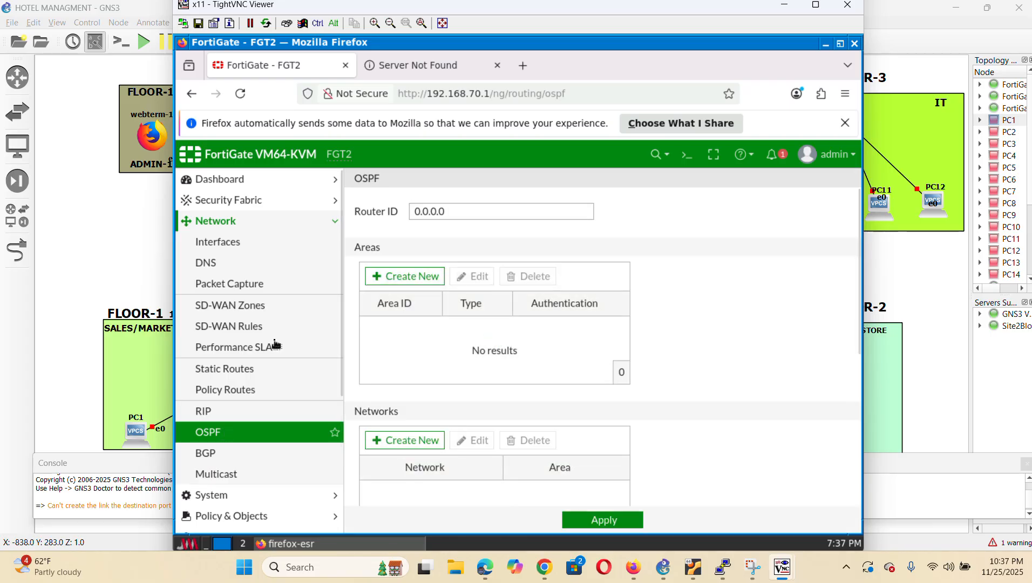
# Set the OSPF router ID to 6.6.6.6 and add area 0.0.0.0
pyautogui.click(470, 209)
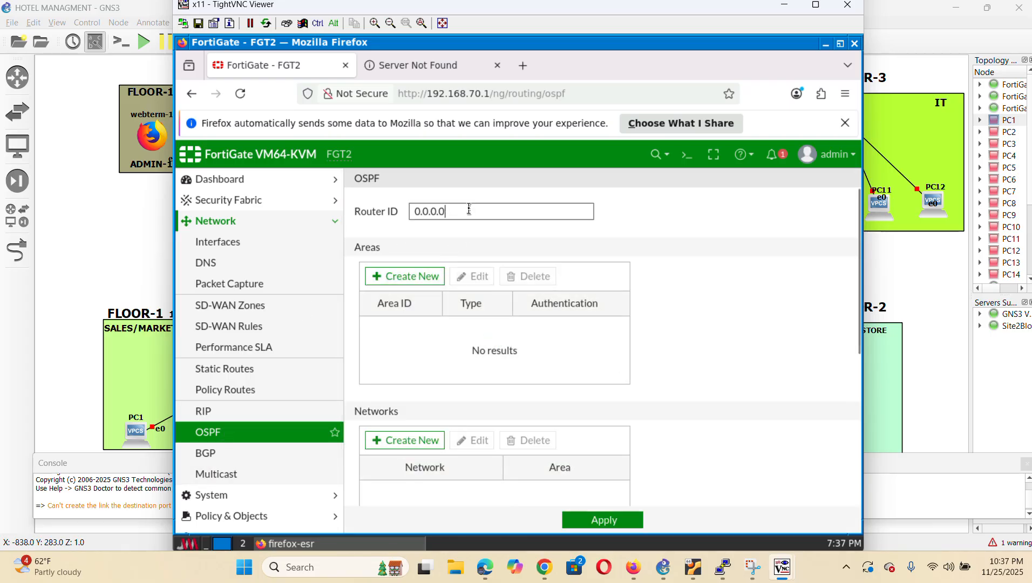
pyautogui.press('BackSpace')
pyautogui.press('BackSpace')
pyautogui.press('BackSpace')
pyautogui.press('BackSpace')
pyautogui.press('BackSpace')
pyautogui.press('BackSpace')
pyautogui.write('6.6.6.6')
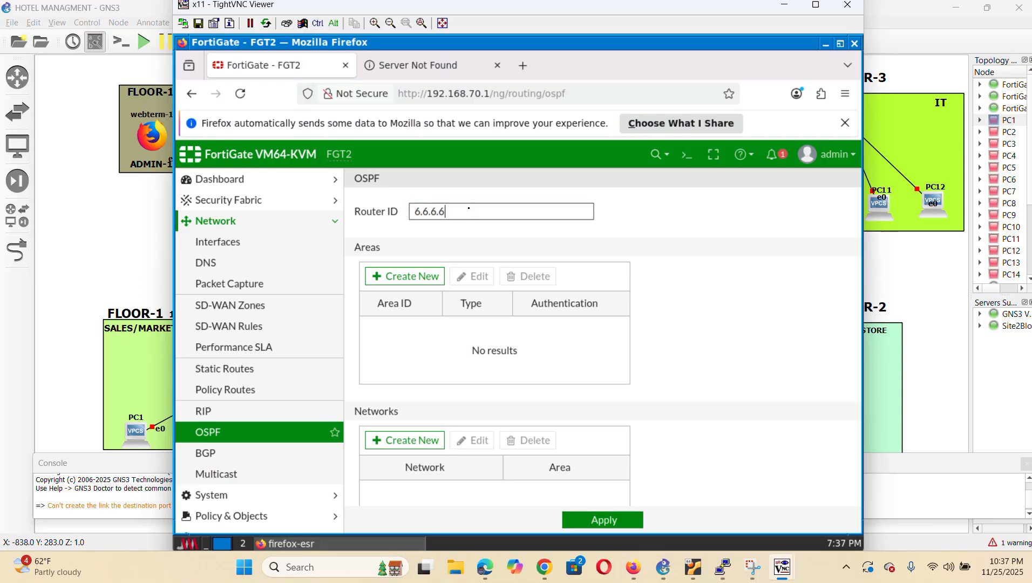
pyautogui.click(408, 277)
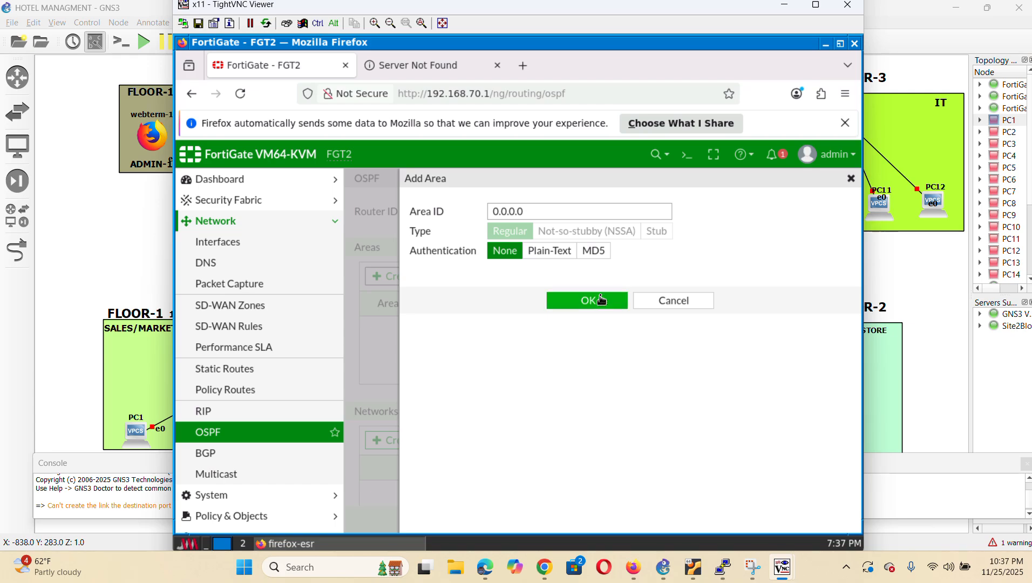
pyautogui.click(603, 304)
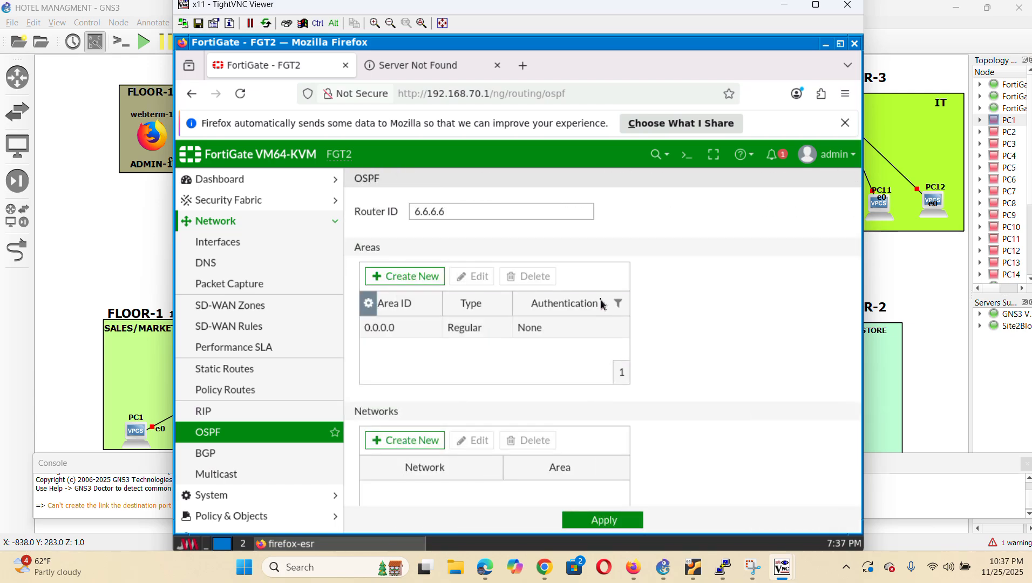
# Add network 30.30.30.0/24 to area 0.0.0.0
pyautogui.click(421, 442)
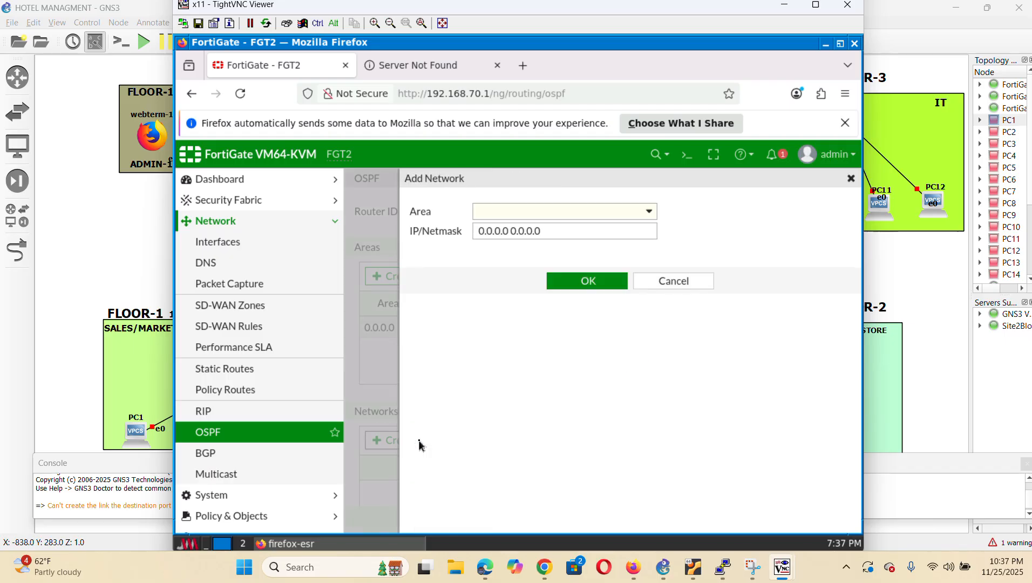
pyautogui.click(618, 213)
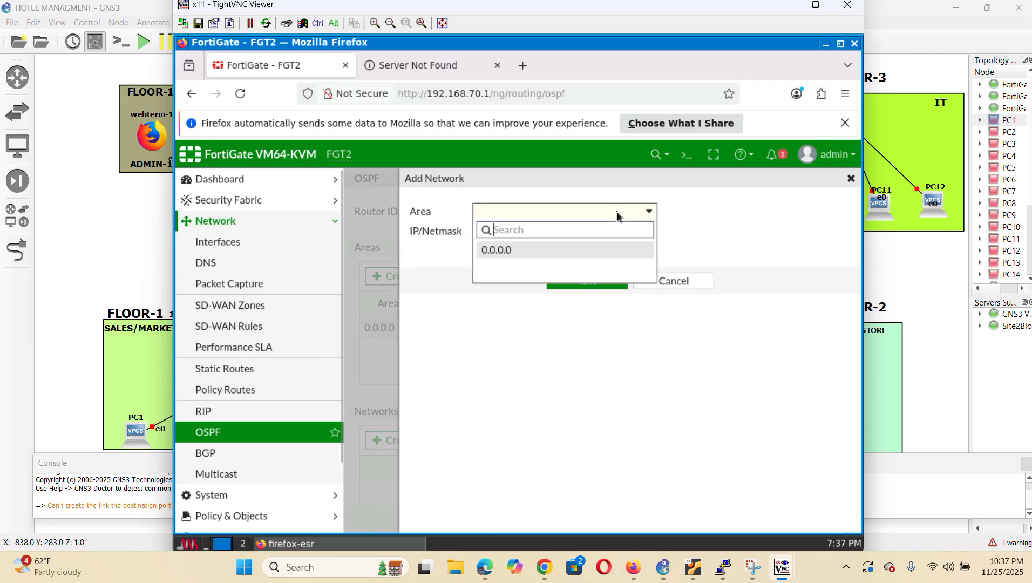
pyautogui.click(524, 249)
pyautogui.click(567, 231)
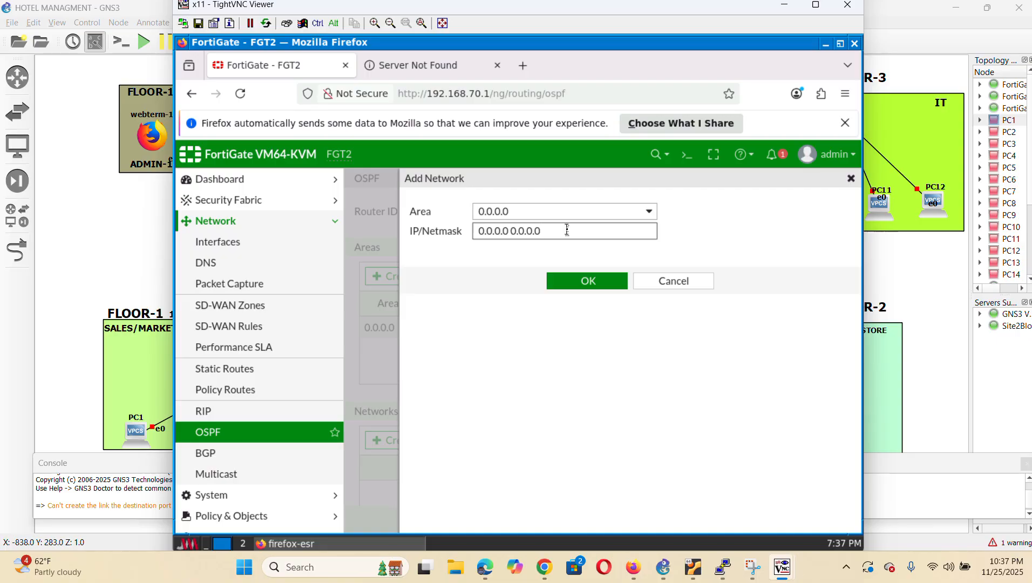
pyautogui.press('BackSpace')
pyautogui.press('BackSpace')
pyautogui.press('BackSpace')
pyautogui.press('BackSpace')
pyautogui.press('BackSpace')
pyautogui.press('BackSpace')
pyautogui.press('BackSpace')
pyautogui.press('BackSpace')
pyautogui.press('BackSpace')
pyautogui.press('BackSpace')
pyautogui.press('BackSpace')
pyautogui.press('BackSpace')
pyautogui.press('BackSpace')
pyautogui.press('BackSpace')
pyautogui.press('BackSpace')
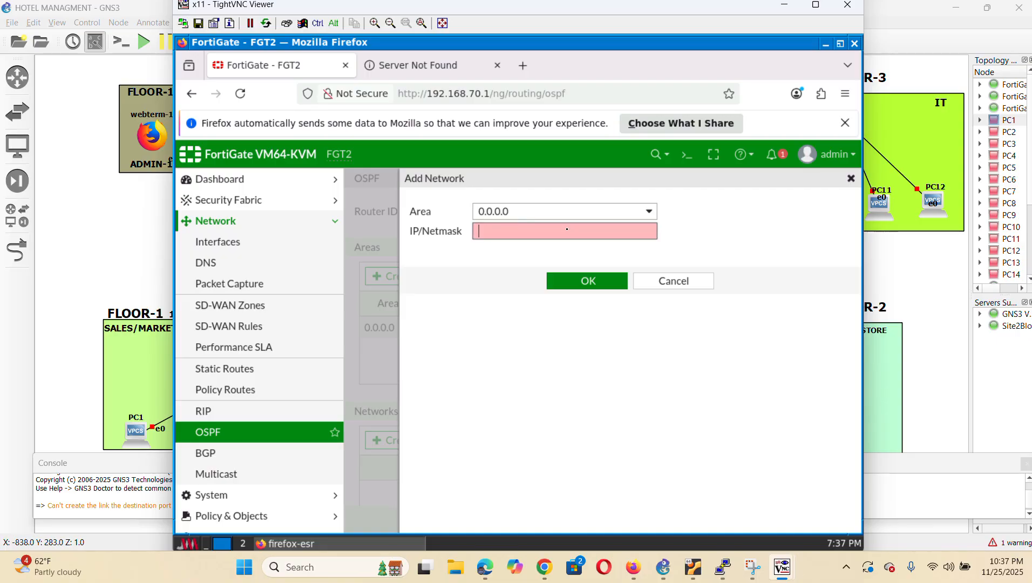
pyautogui.write('30.30.30.0/24')
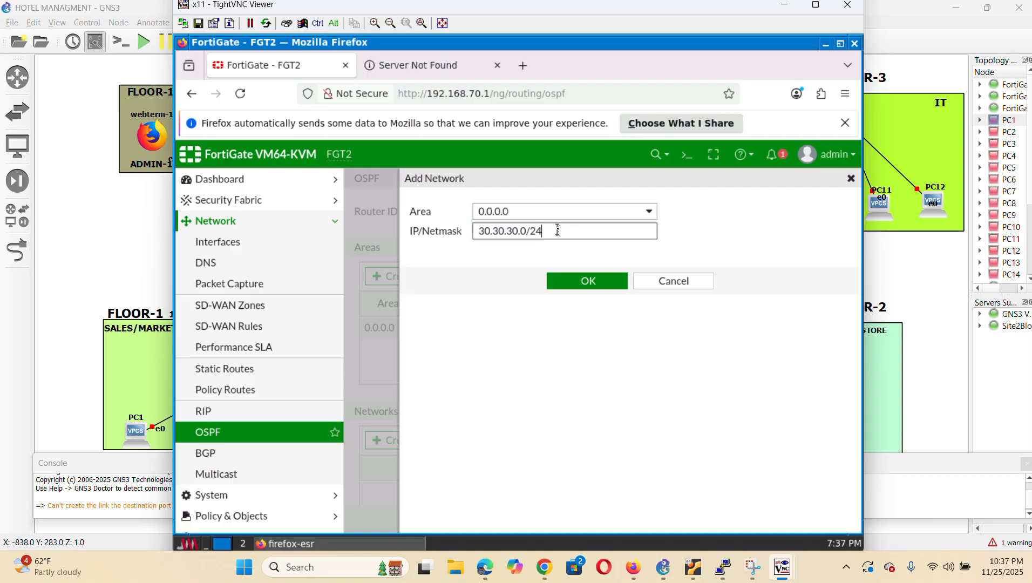
pyautogui.click(591, 282)
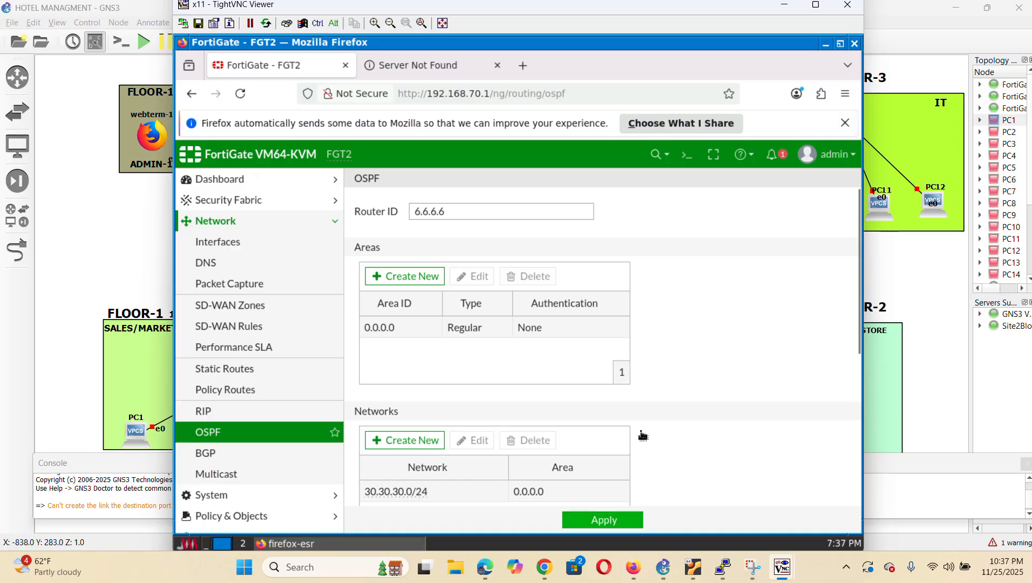
# Add a second OSPF network, 192.168.30.0/24, in area 0.0.0.0
pyautogui.scroll(-5, 682, 417)
pyautogui.scroll(-2, 742, 405)
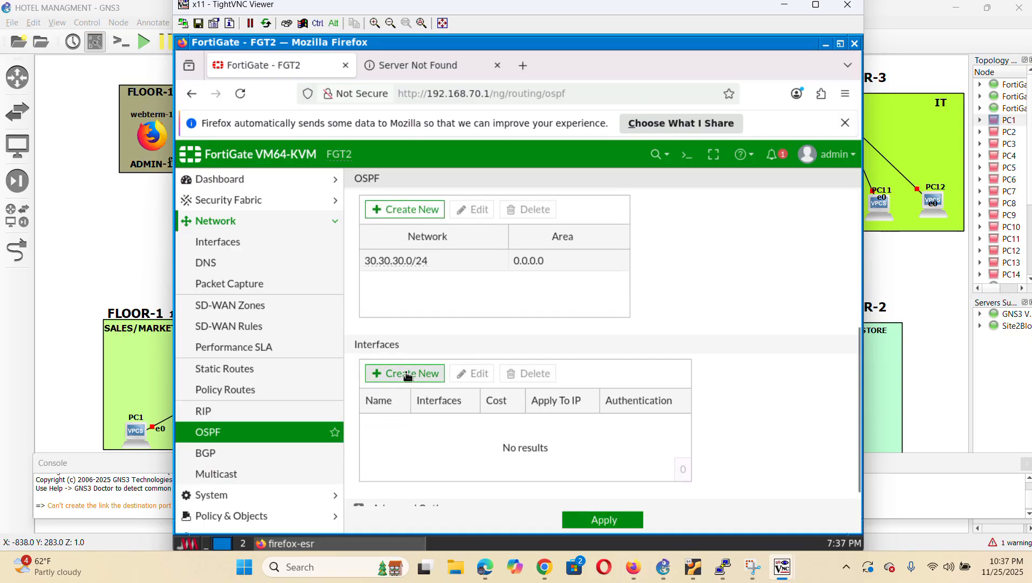
pyautogui.click(426, 215)
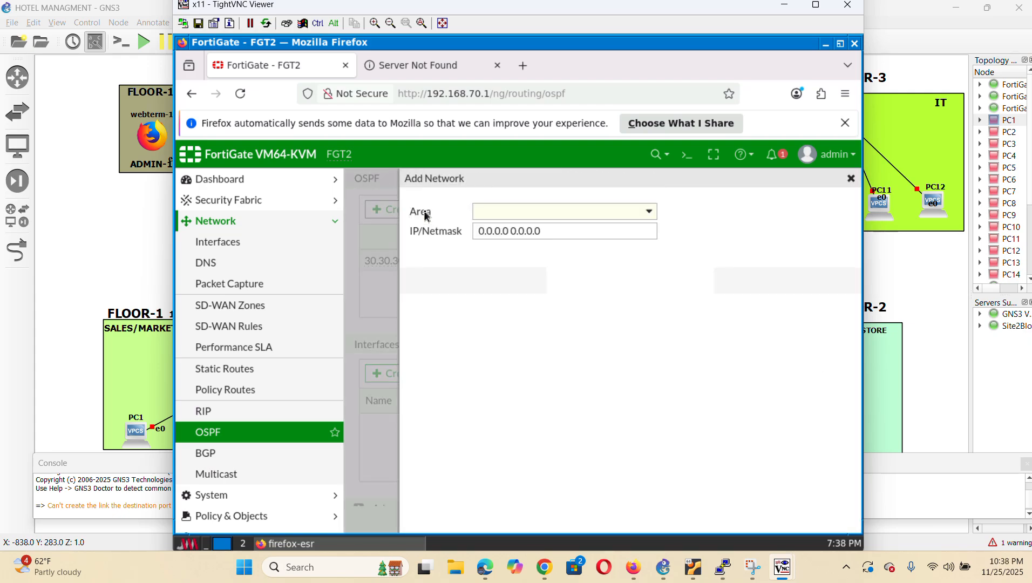
pyautogui.click(554, 214)
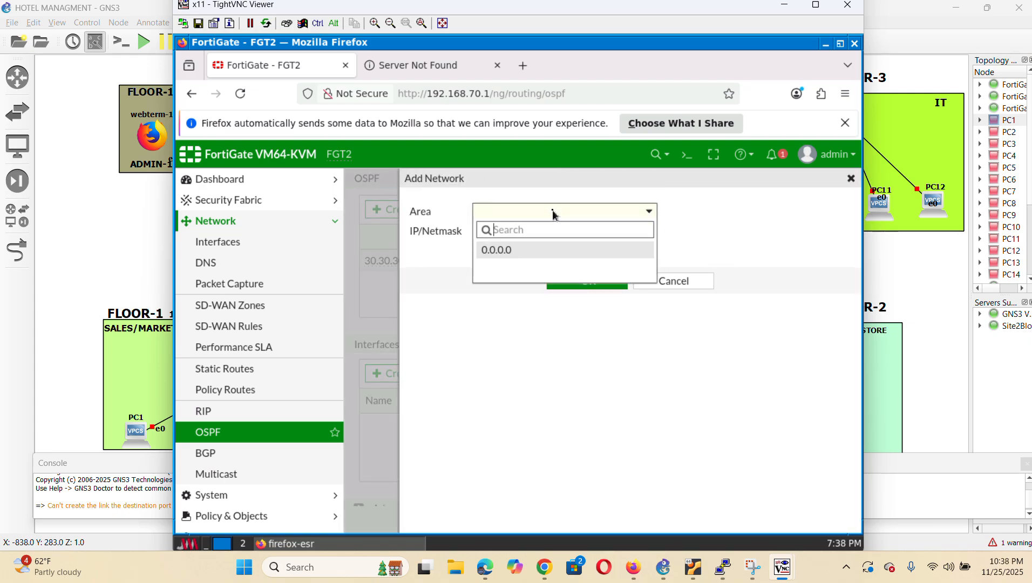
pyautogui.click(533, 252)
pyautogui.click(565, 235)
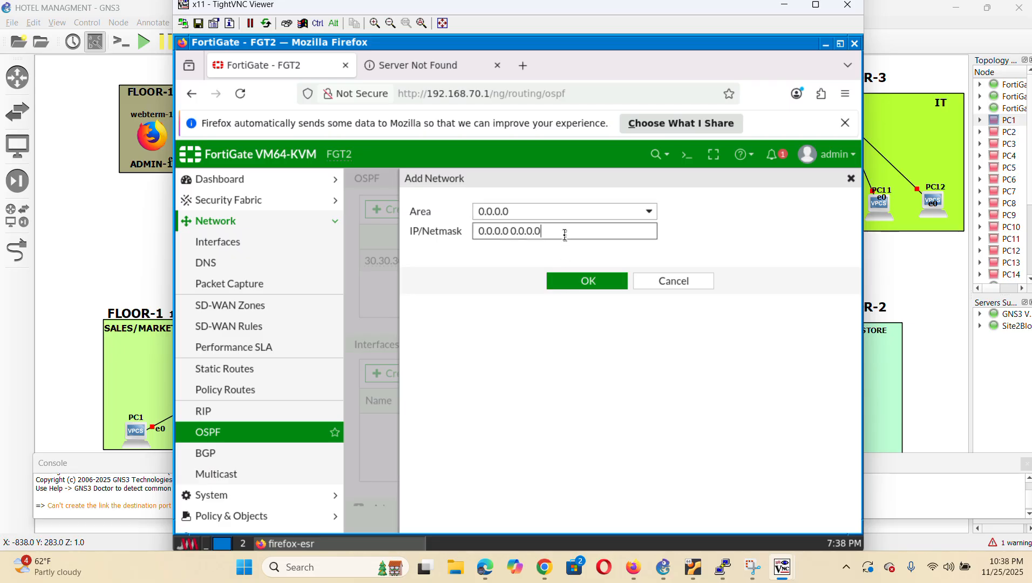
pyautogui.press('BackSpace')
pyautogui.press('BackSpace')
pyautogui.press('BackSpace')
pyautogui.press('BackSpace')
pyautogui.press('BackSpace')
pyautogui.press('BackSpace')
pyautogui.press('BackSpace')
pyautogui.press('BackSpace')
pyautogui.press('BackSpace')
pyautogui.press('BackSpace')
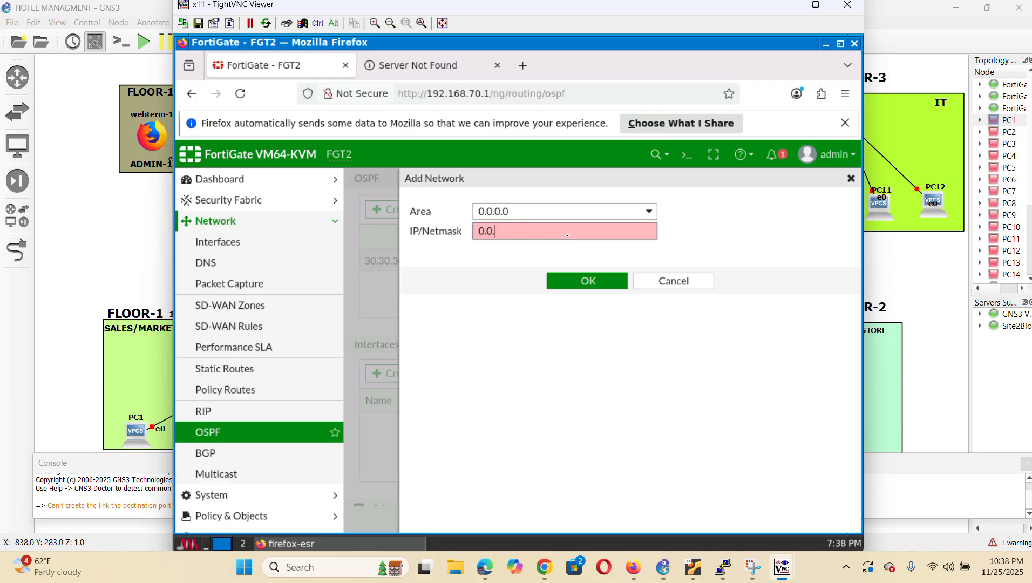
pyautogui.write('19')
pyautogui.write('.')
pyautogui.write('0')
pyautogui.write('/24')
pyautogui.click(588, 284)
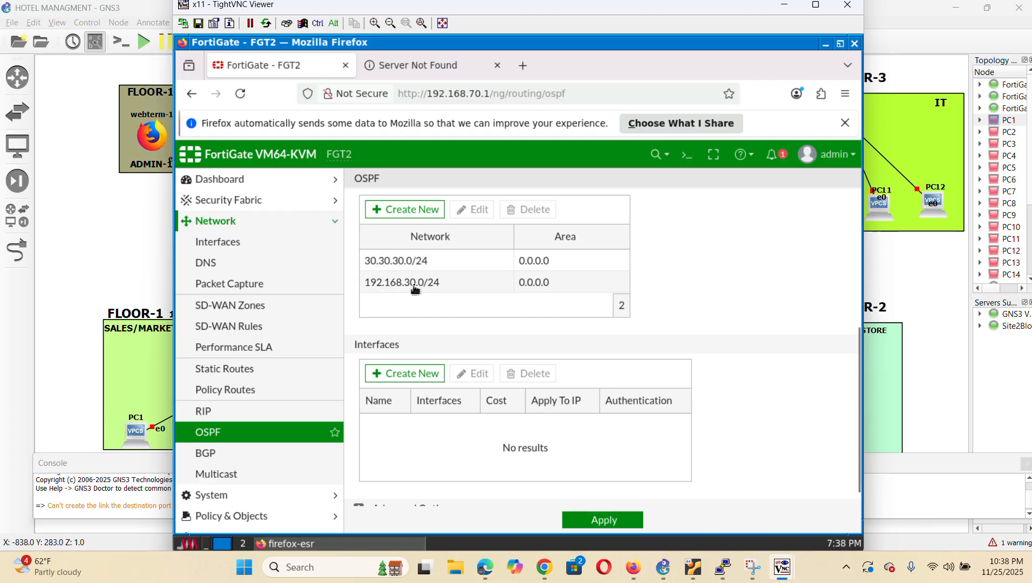
# Create an OSPF interface named WAN2 on WAN2 (port2)
pyautogui.click(419, 374)
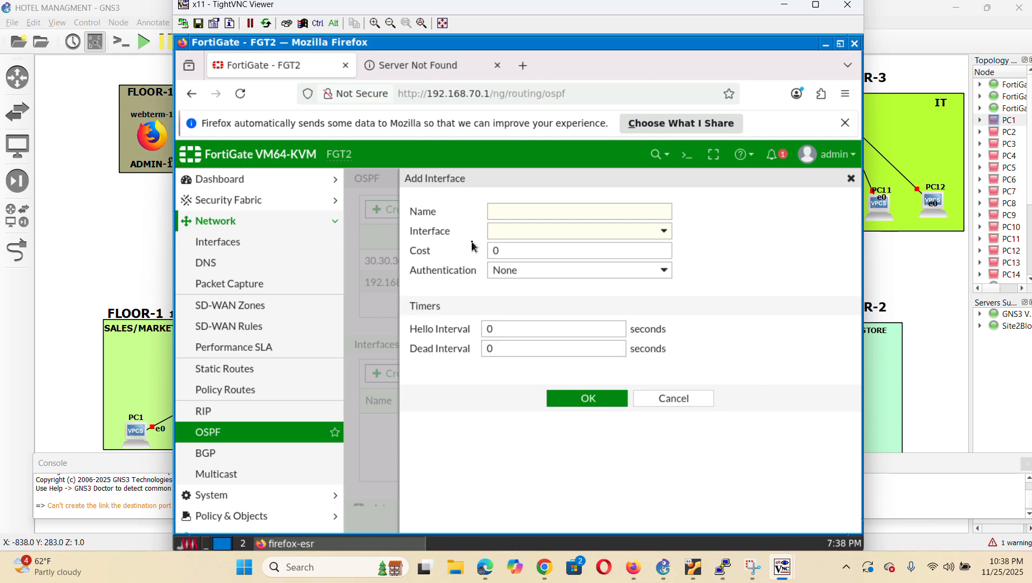
pyautogui.click(528, 212)
pyautogui.write('WAN2')
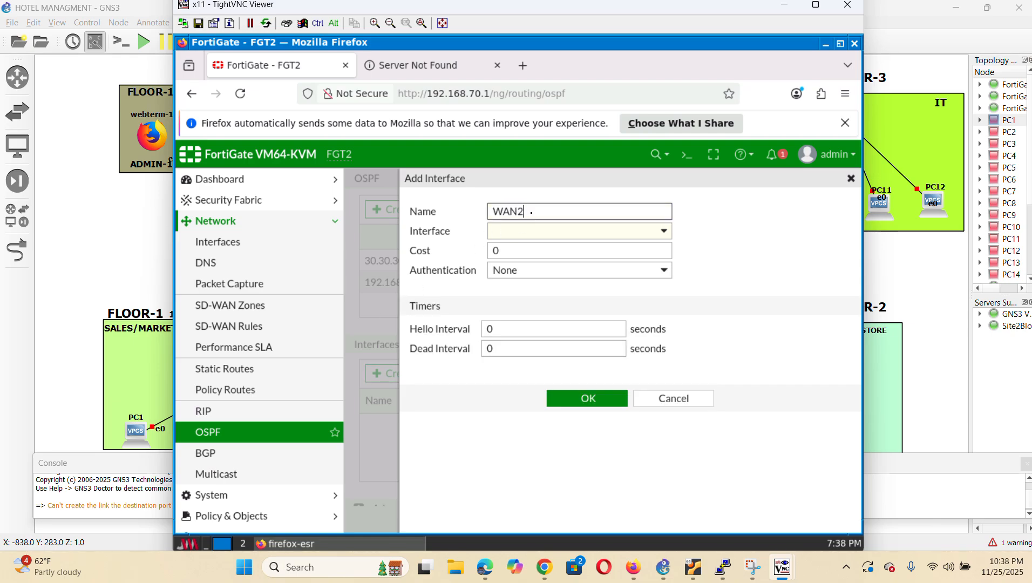
pyautogui.click(642, 233)
pyautogui.click(554, 286)
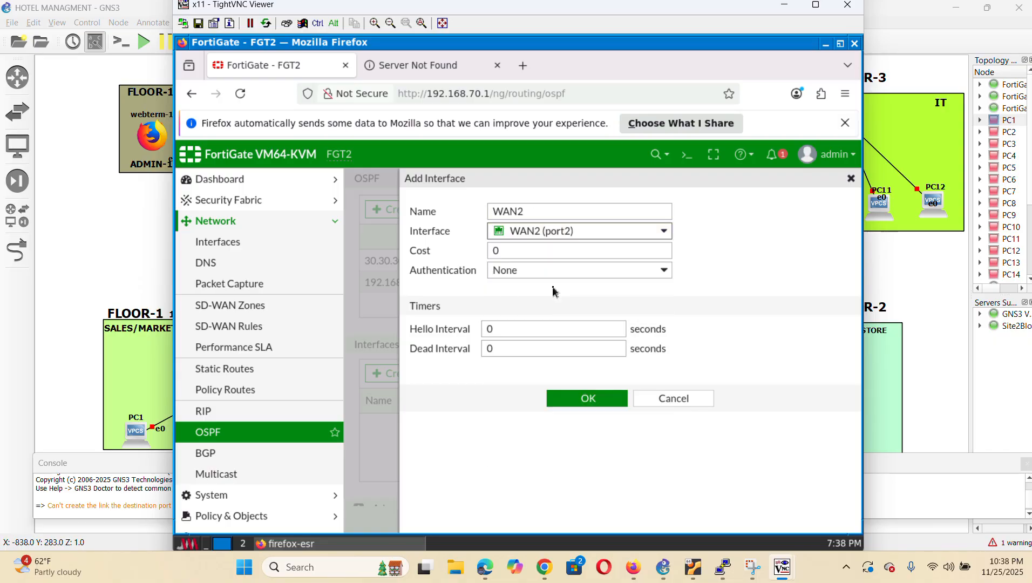
# Set its hello and dead intervals to 10 seconds and apply the OSPF configuration
pyautogui.click(534, 323)
pyautogui.press('BackSpace')
pyautogui.write('10')
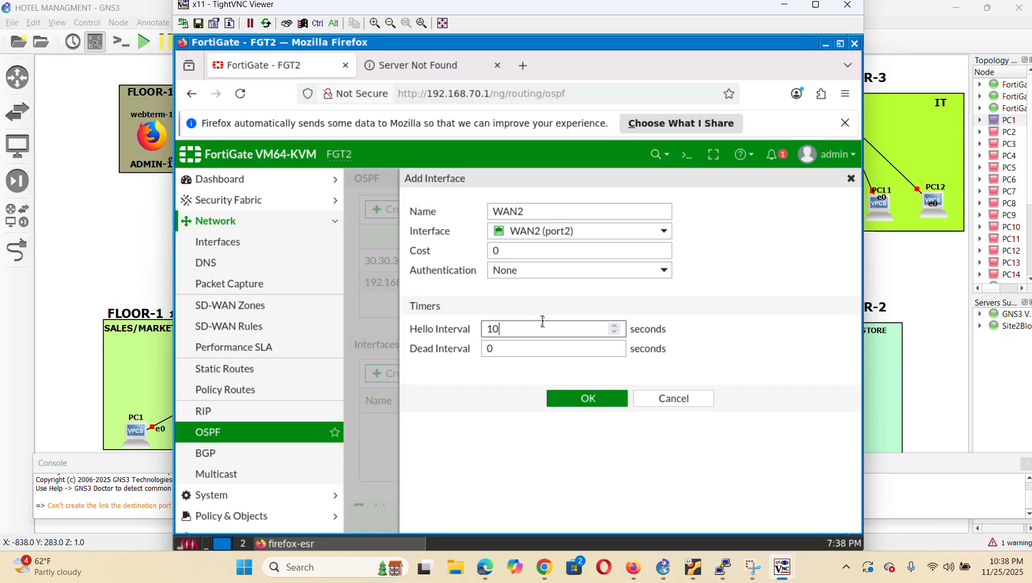
pyautogui.click(508, 346)
pyautogui.press('BackSpace')
pyautogui.write('10')
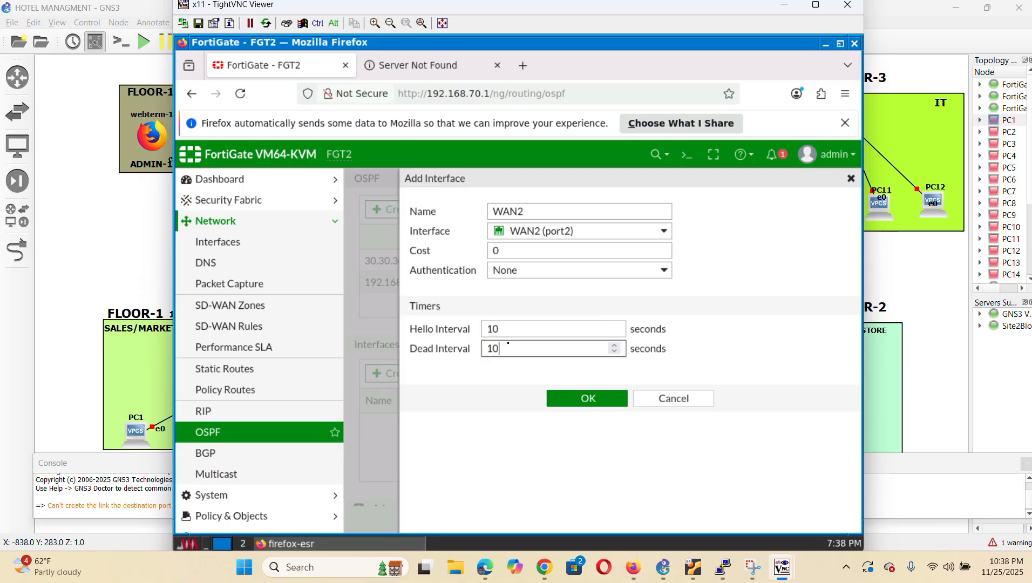
pyautogui.click(575, 403)
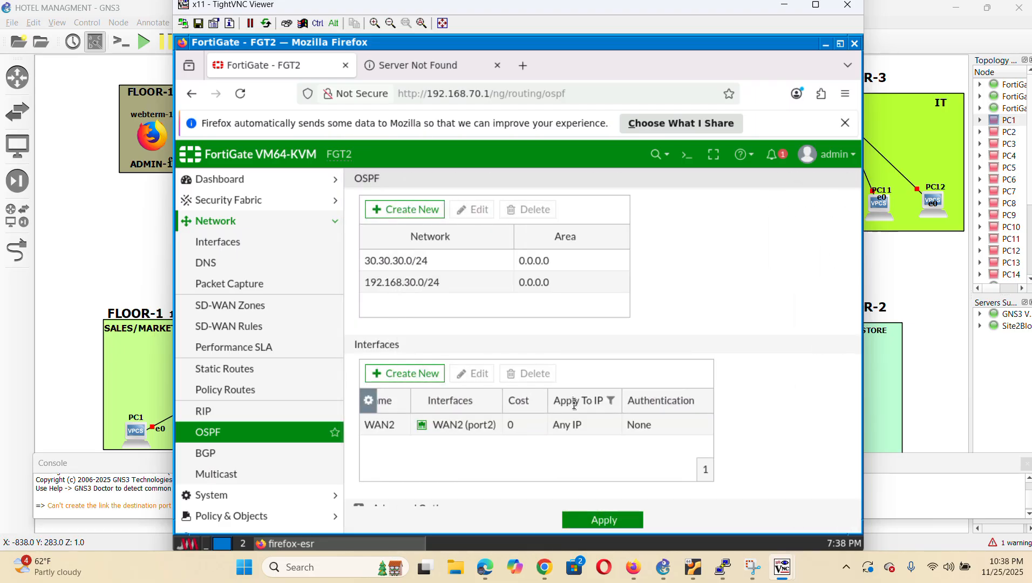
pyautogui.scroll(-1, 631, 374)
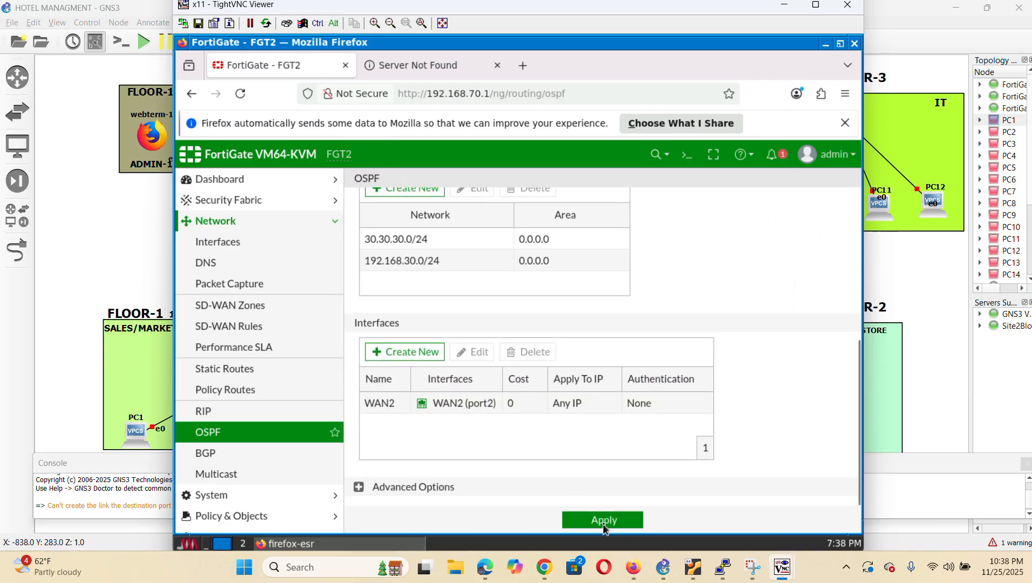
pyautogui.click(576, 521)
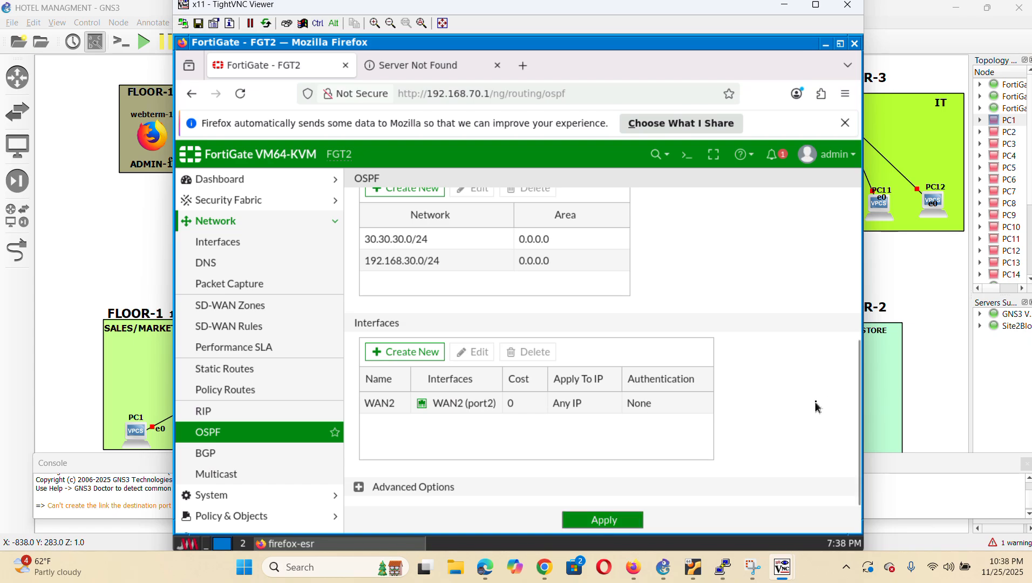
# Back in GNS3, nudge the FLOOR-2 label up and bring up the FortiGate6.4.5-2 node's menu
pyautogui.click(927, 326)
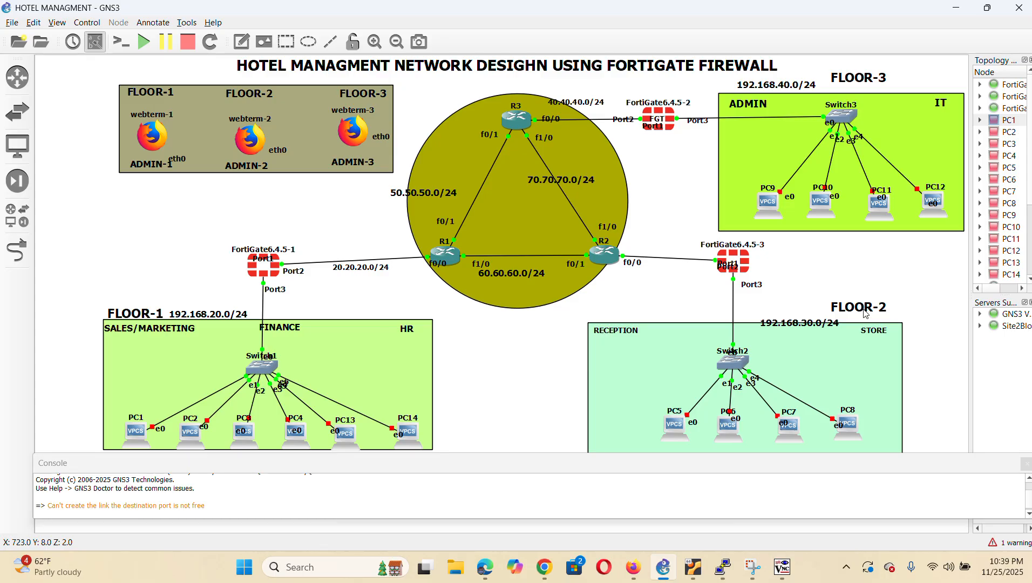
pyautogui.moveTo(865, 312); pyautogui.dragTo(863, 306)
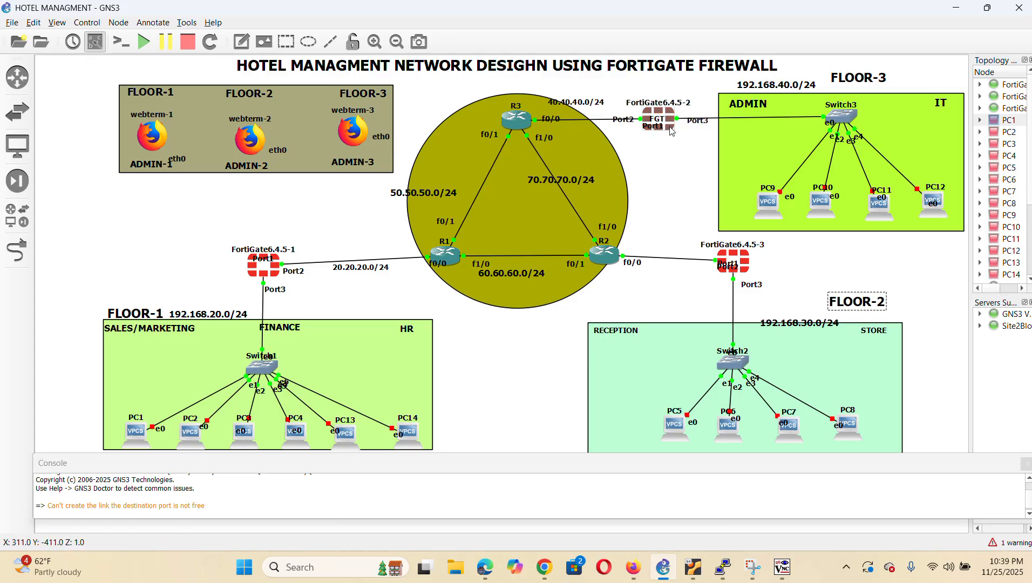
pyautogui.moveTo(672, 131)
pyautogui.rightClick(671, 129)
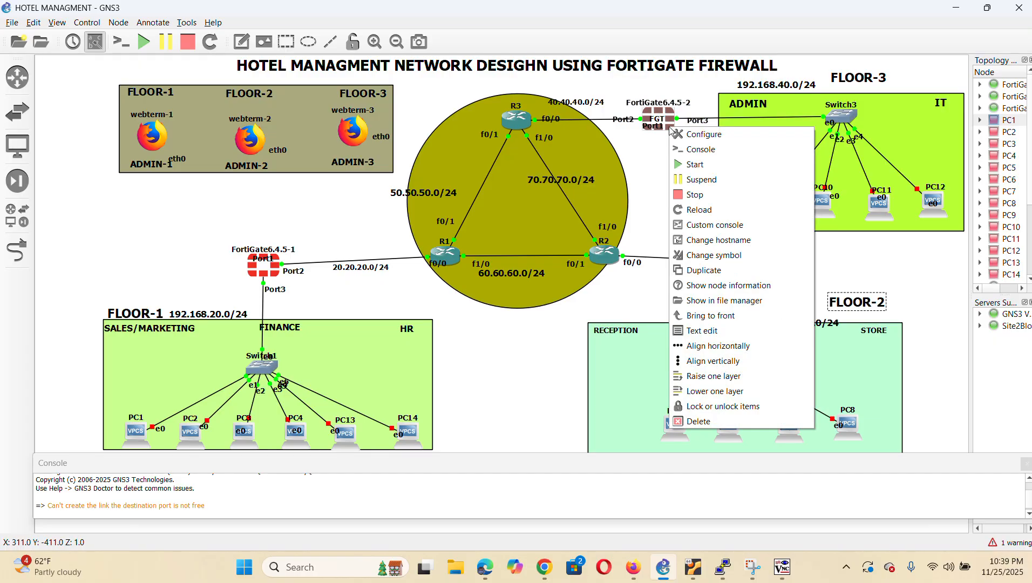
# Open the FortiGate6.4.5-2 console and log in as admin, setting a new password
pyautogui.click(711, 158)
pyautogui.write('admin')
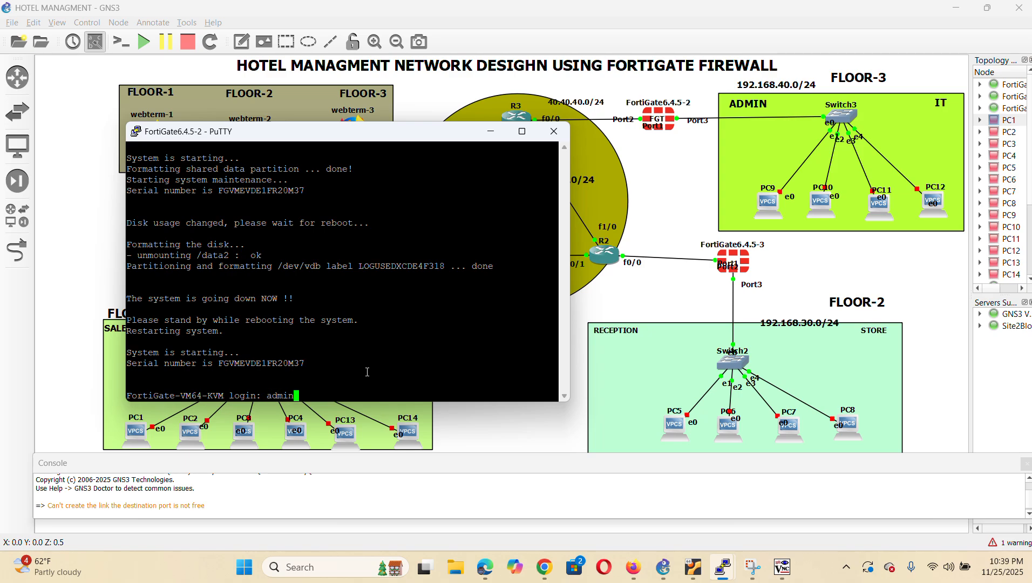
pyautogui.press('Return')
pyautogui.press('Return')
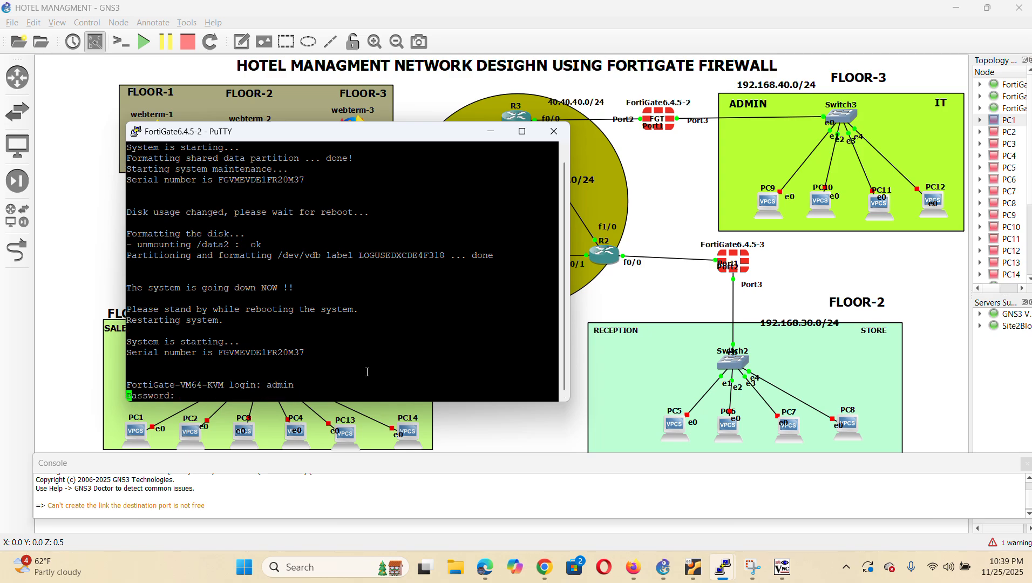
pyautogui.press('Return')
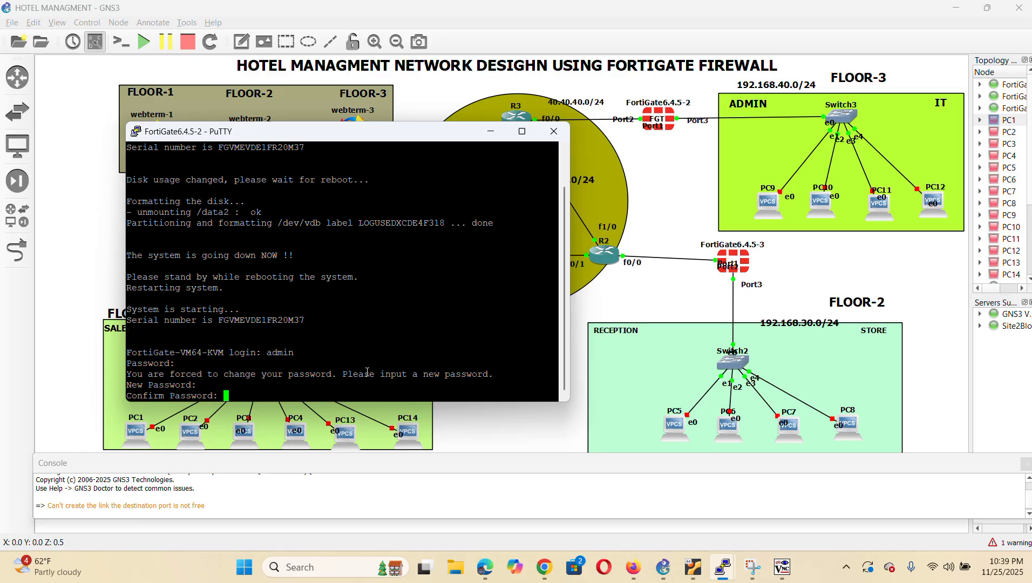
pyautogui.press('Return')
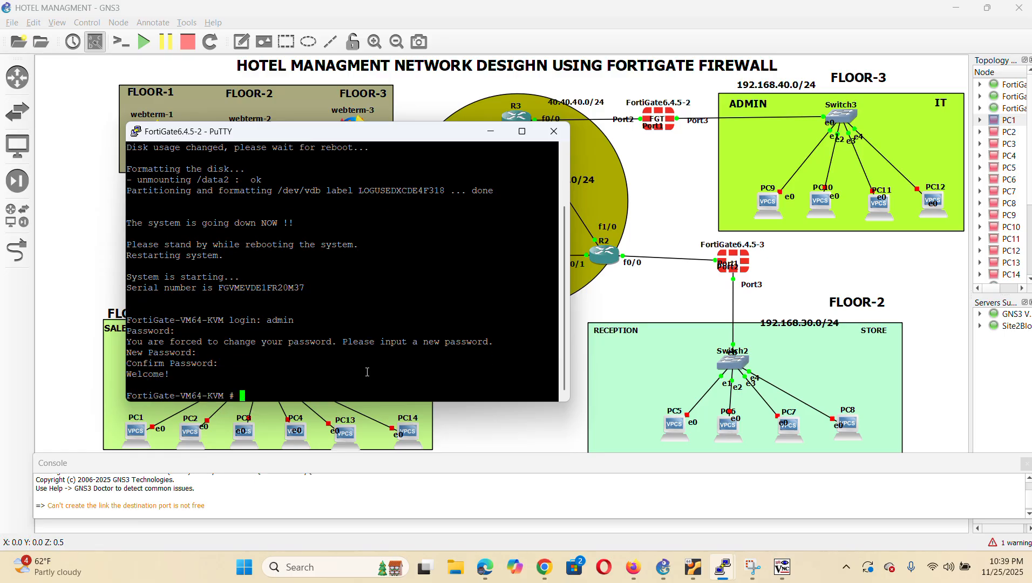
# Enter config system interface and attempt a set host command, which fails
pyautogui.write('config system interface')
pyautogui.press('Return')
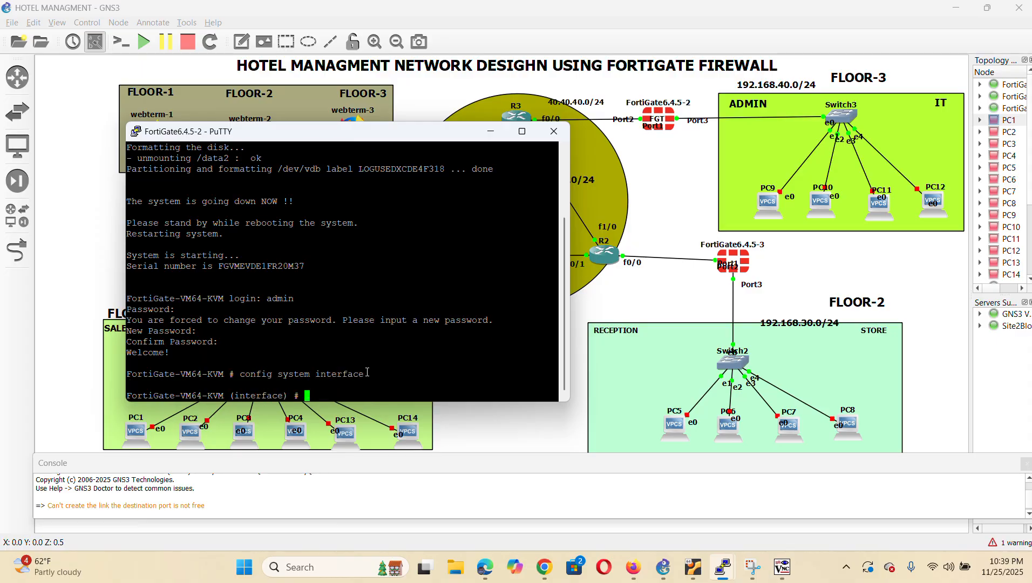
pyautogui.write('set hos')
pyautogui.press('Tab')
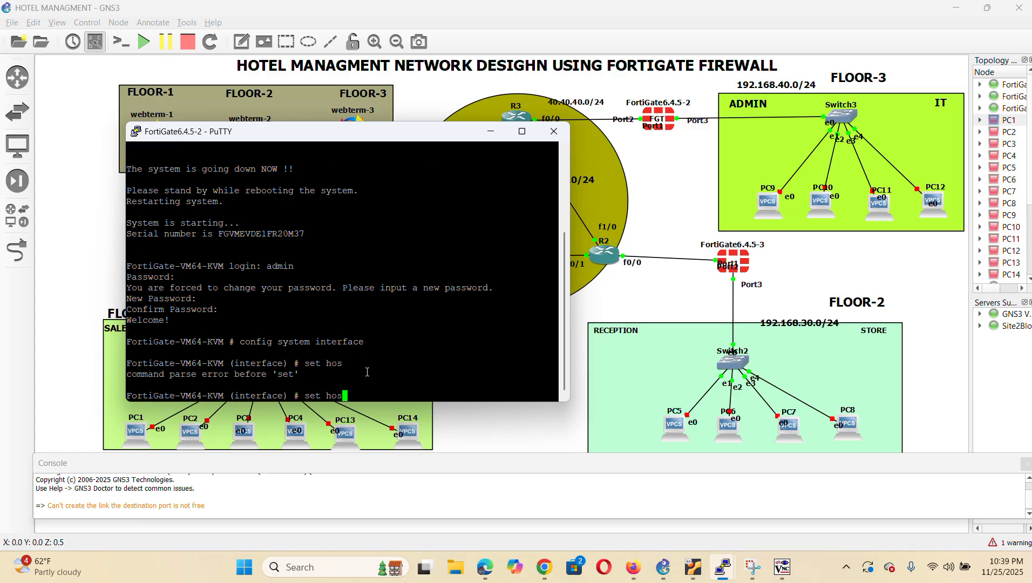
pyautogui.write('t')
pyautogui.press('Tab')
pyautogui.press('Left')
pyautogui.press('BackSpace')
pyautogui.press('BackSpace')
pyautogui.press('BackSpace')
pyautogui.press('BackSpace')
pyautogui.press('BackSpace')
pyautogui.press('BackSpace')
pyautogui.press('BackSpace')
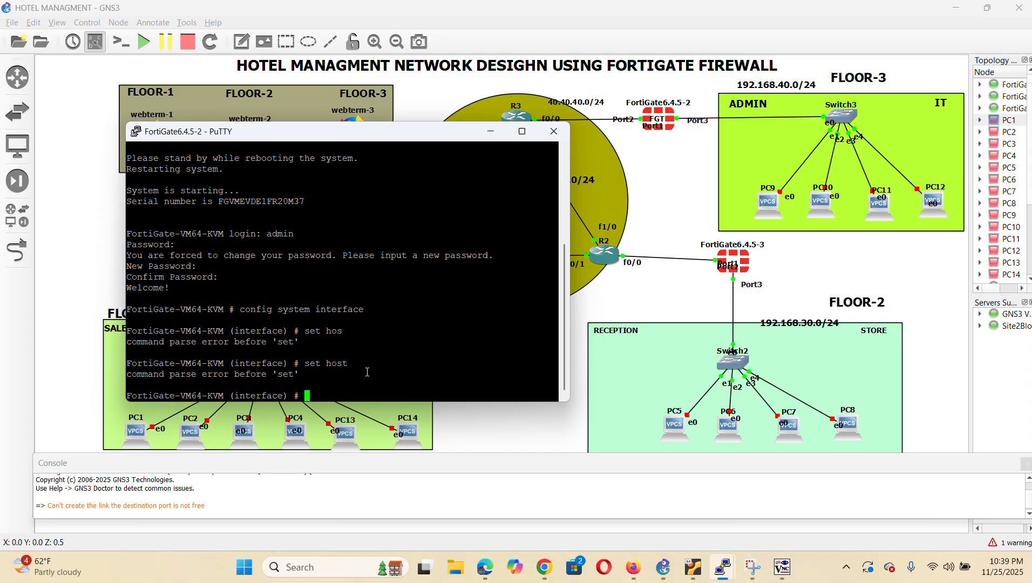
# Leave interface configuration with end and begin a new config system command
pyautogui.write('end')
pyautogui.press('Return')
pyautogui.press('Return')
pyautogui.press('Return')
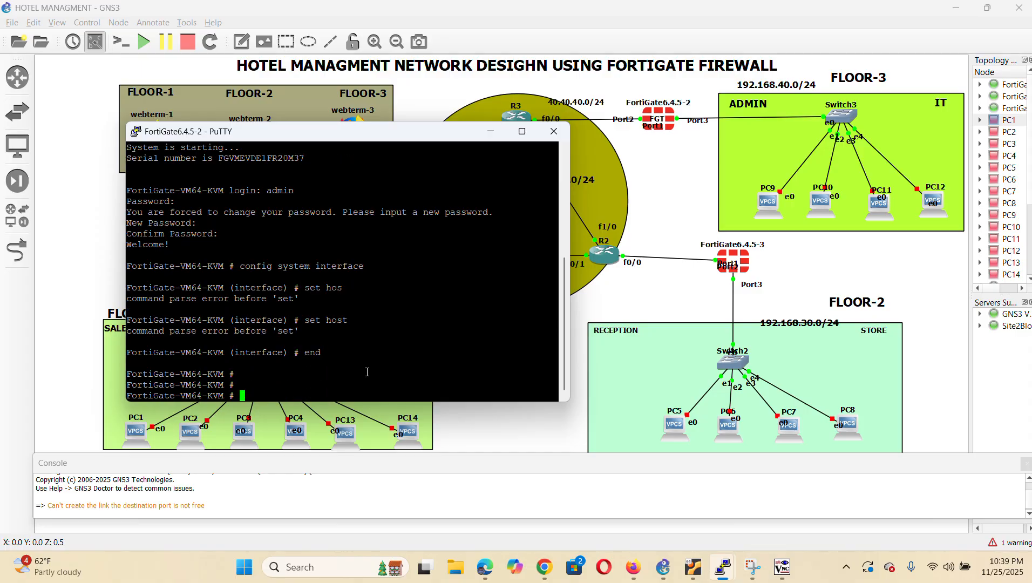
pyautogui.press('Up')
pyautogui.press('Return')
pyautogui.press('Return')
pyautogui.write('config system geneve')
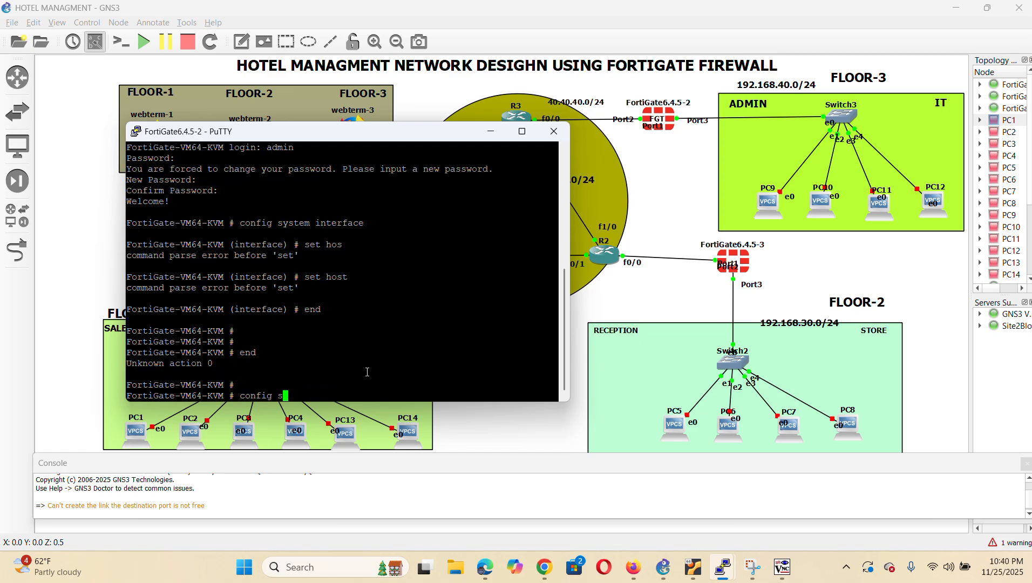
# Rename the firewall to FG3 under config system global
pyautogui.press('BackSpace')
pyautogui.press('BackSpace')
pyautogui.press('BackSpace')
pyautogui.press('BackSpace')
pyautogui.press('BackSpace')
pyautogui.press('BackSpace')
pyautogui.write('global')
pyautogui.press('Return')
pyautogui.write('set hostname ')
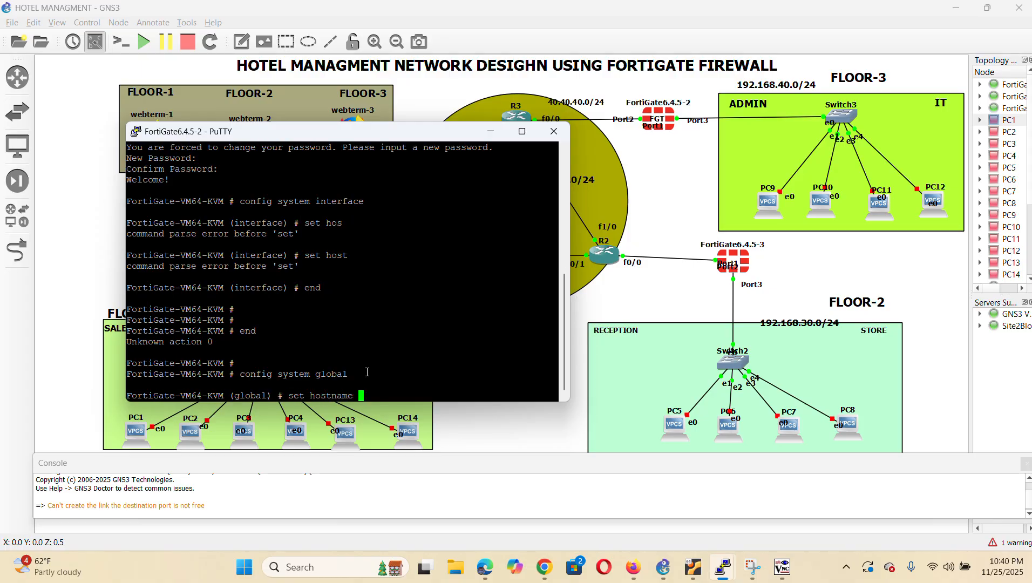
pyautogui.write('FG3')
pyautogui.press('Return')
pyautogui.write('end')
pyautogui.press('Return')
pyautogui.press('Return')
pyautogui.press('Return')
# Make port1 static 192.168.90.1/24 with ping, HTTP and SSH access allowed
pyautogui.write('config ')
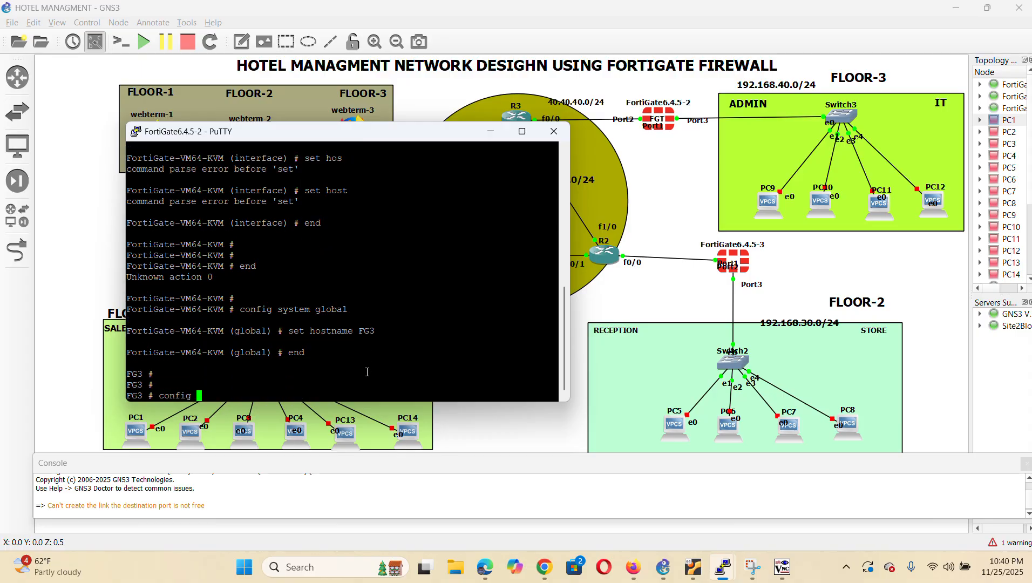
pyautogui.write('system interface')
pyautogui.press('Return')
pyautogui.write('edit po')
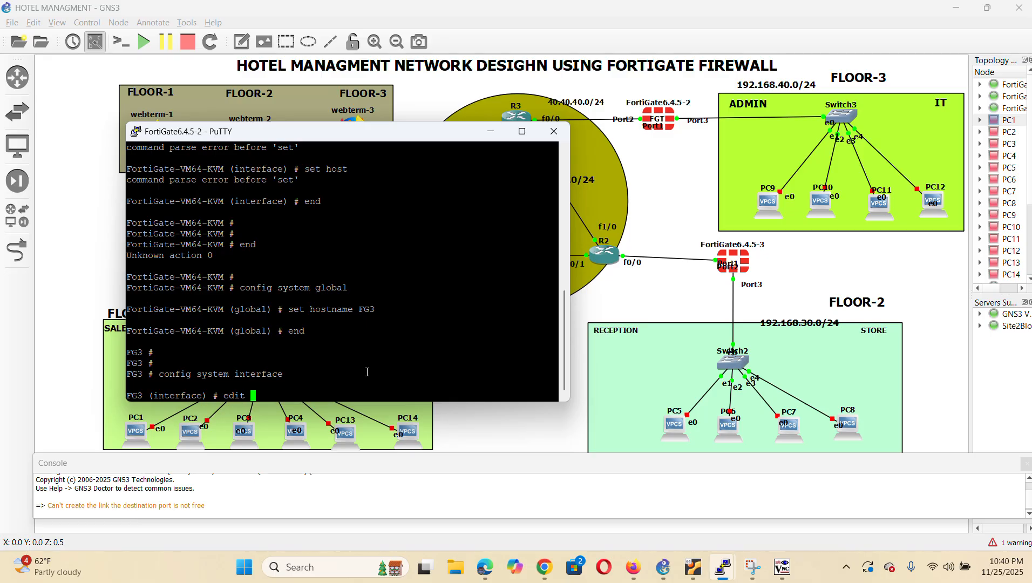
pyautogui.write('rt1')
pyautogui.press('Return')
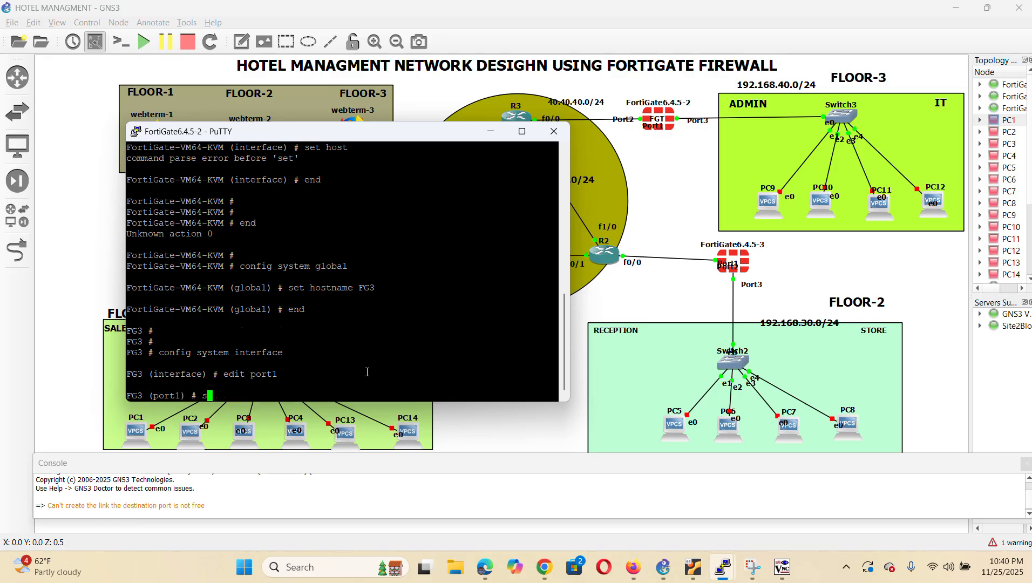
pyautogui.write('set mode static')
pyautogui.press('Return')
pyautogui.write('se')
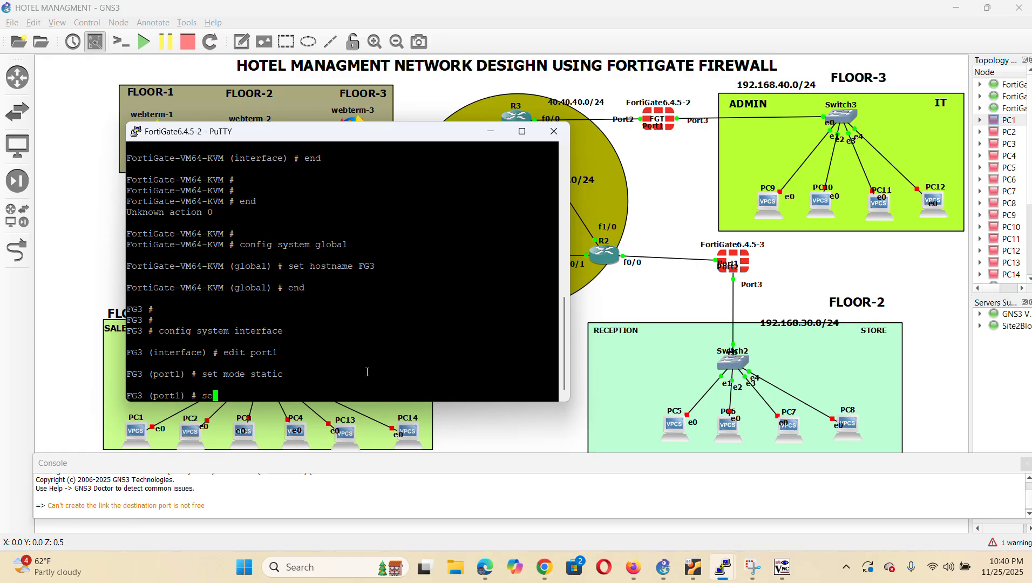
pyautogui.write('t ip 192.168.90.1/24')
pyautogui.press('Return')
pyautogui.write('set')
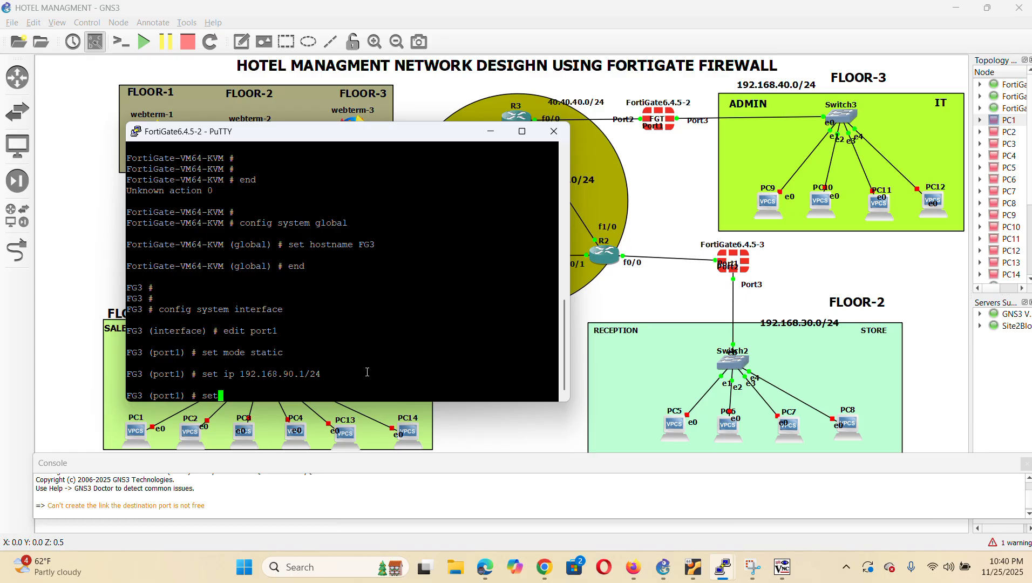
pyautogui.write(' allowaccess ping http ssh')
pyautogui.press('Return')
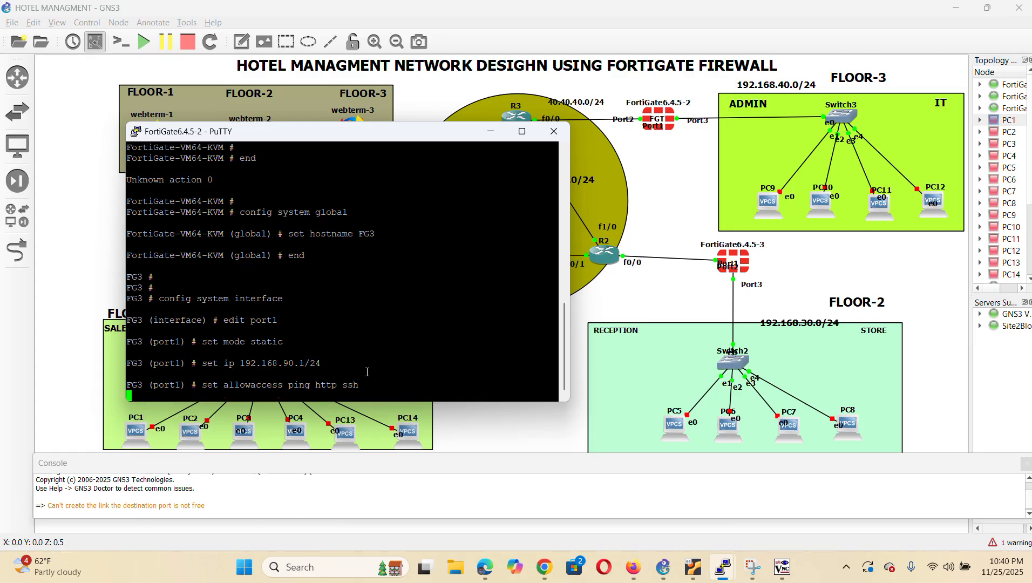
# Give port1 the LAN role and alias LAN3, then save the interface settings
pyautogui.write('set role lan')
pyautogui.press('Return')
pyautogui.write('set allowaccess')
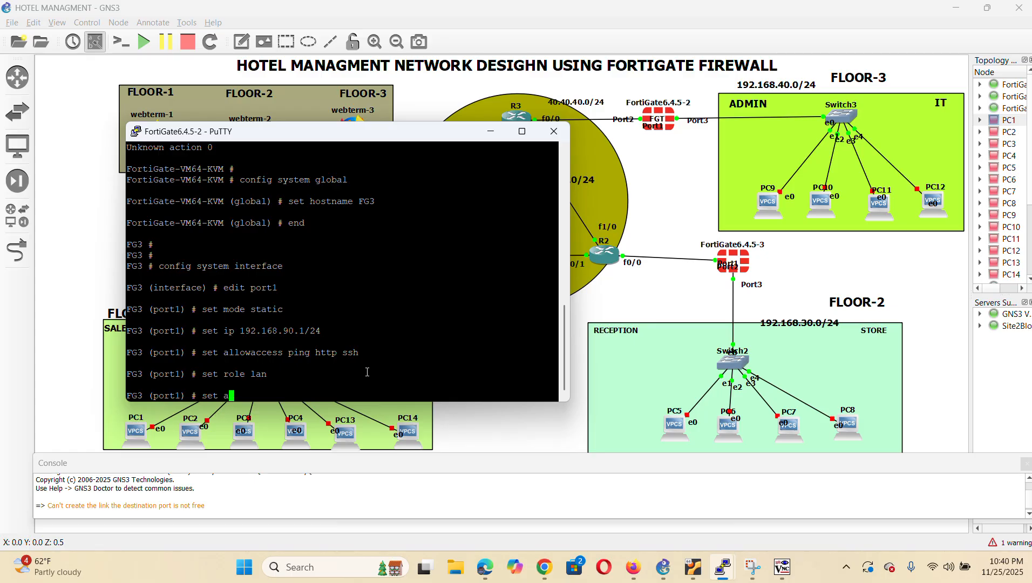
pyautogui.press('BackSpace')
pyautogui.press('BackSpace')
pyautogui.press('BackSpace')
pyautogui.press('BackSpace')
pyautogui.press('BackSpace')
pyautogui.press('BackSpace')
pyautogui.press('BackSpace')
pyautogui.press('BackSpace')
pyautogui.press('BackSpace')
pyautogui.press('BackSpace')
pyautogui.press('BackSpace')
pyautogui.write('alias LAN3')
pyautogui.press('Return')
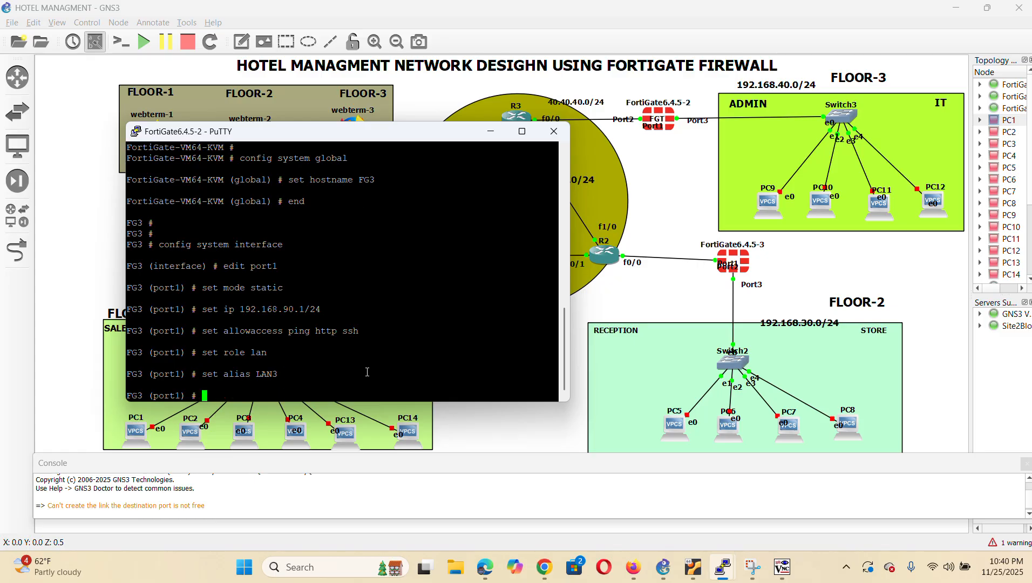
pyautogui.write('end')
pyautogui.press('Return')
pyautogui.press('Return')
pyautogui.press('Return')
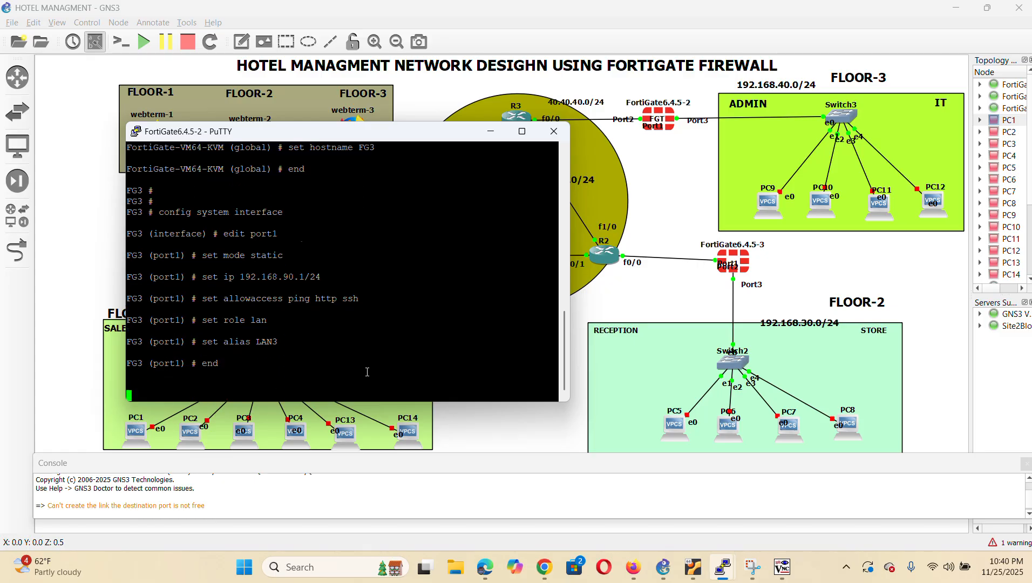
pyautogui.click(549, 438)
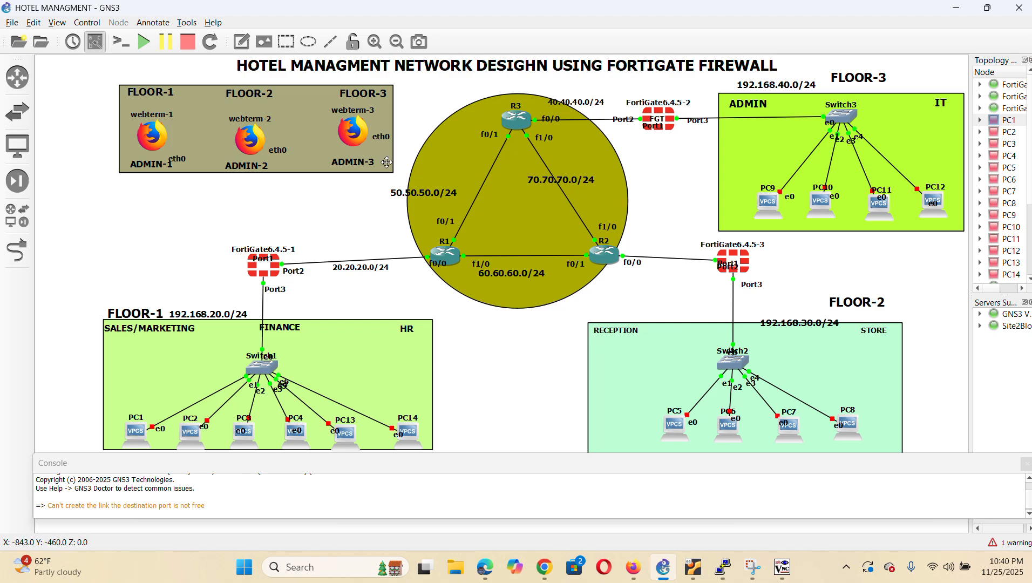
# Uncomment the static eth0 lines in webterm-3's network configuration
pyautogui.rightClick(353, 129)
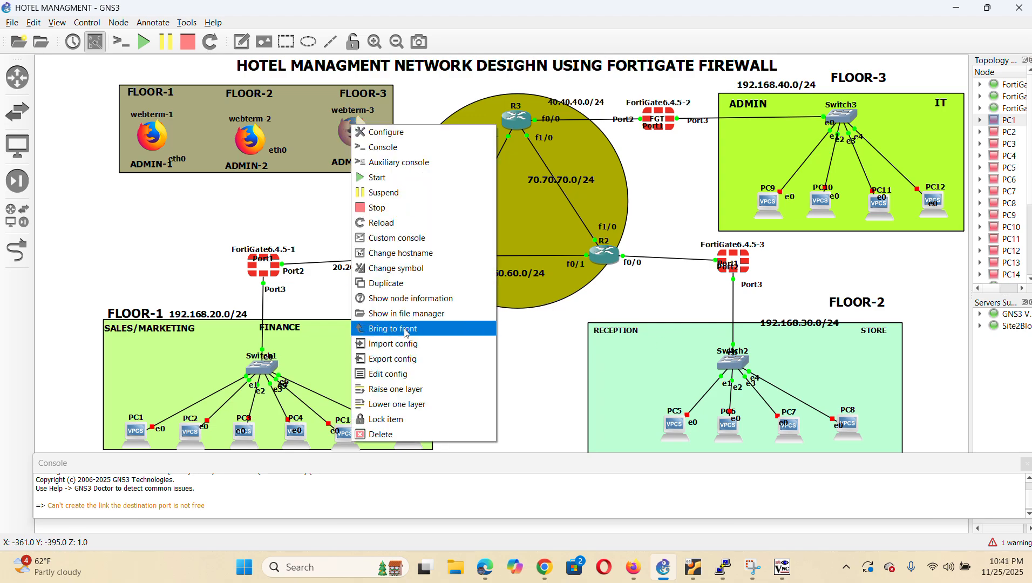
pyautogui.click(422, 376)
pyautogui.click(326, 184)
pyautogui.press('BackSpace')
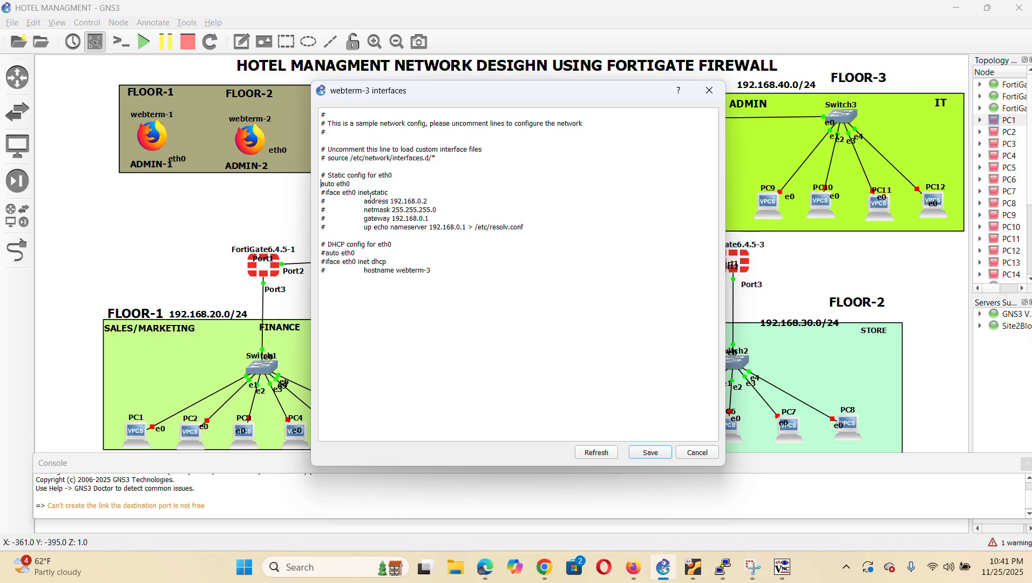
pyautogui.click(325, 193)
pyautogui.press('BackSpace')
pyautogui.click(326, 204)
pyautogui.press('BackSpace')
pyautogui.press('BackSpace')
pyautogui.click(334, 219)
pyautogui.press('BackSpace')
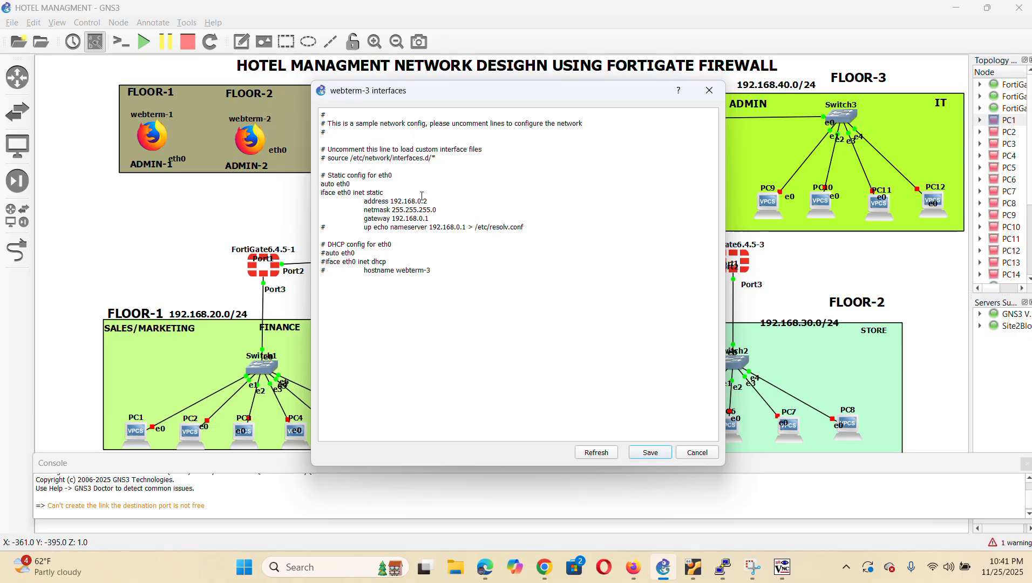
# Change the address to 192.168.90.2 and gateway to 192.168.90.1, then save
pyautogui.click(422, 197)
pyautogui.press('BackSpace')
pyautogui.write('90')
pyautogui.click(422, 218)
pyautogui.write('9')
pyautogui.click(650, 452)
# Start the webterm-3 node and check its properties
pyautogui.rightClick(353, 120)
pyautogui.click(395, 181)
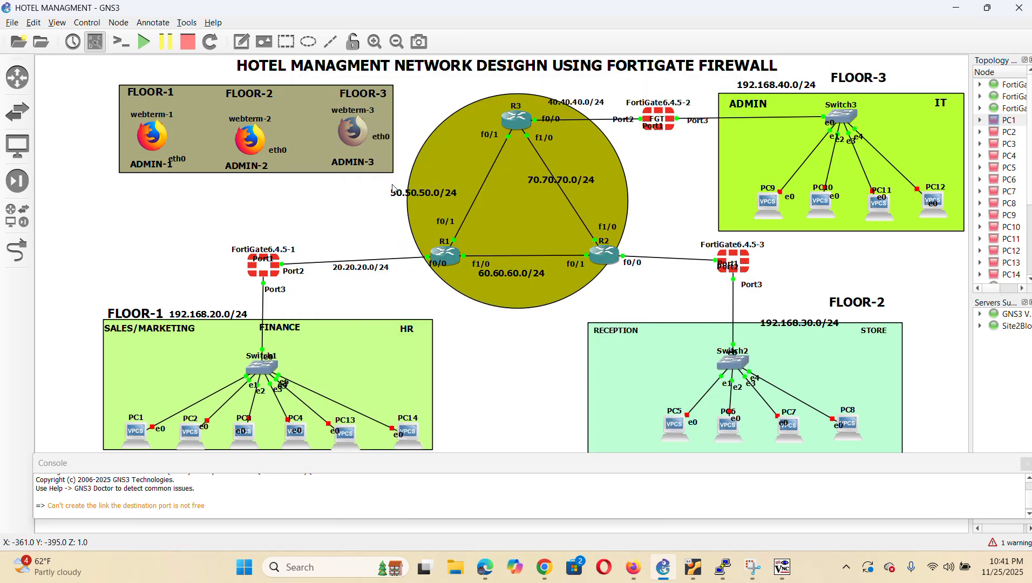
pyautogui.doubleClick(351, 135)
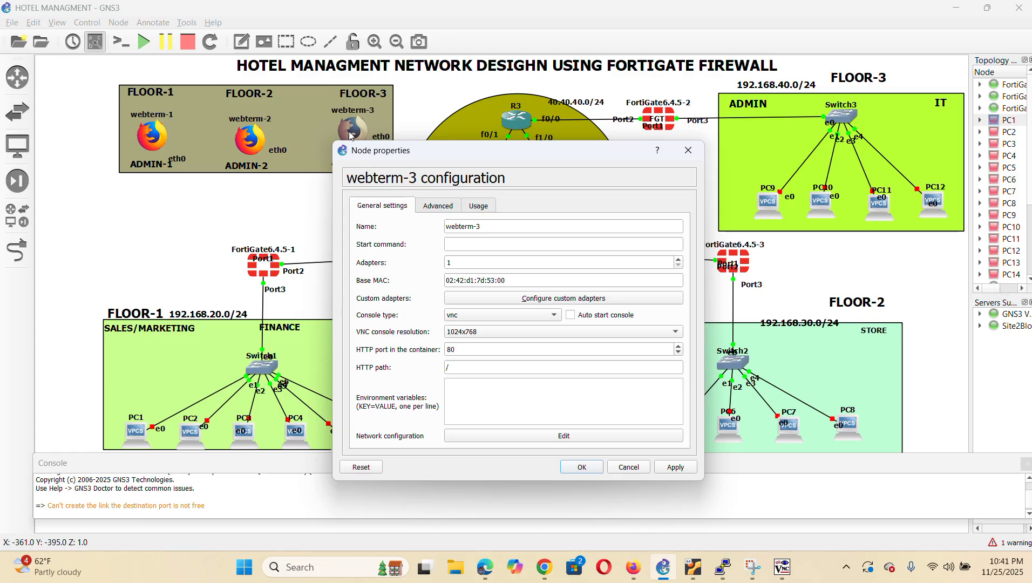
pyautogui.click(629, 467)
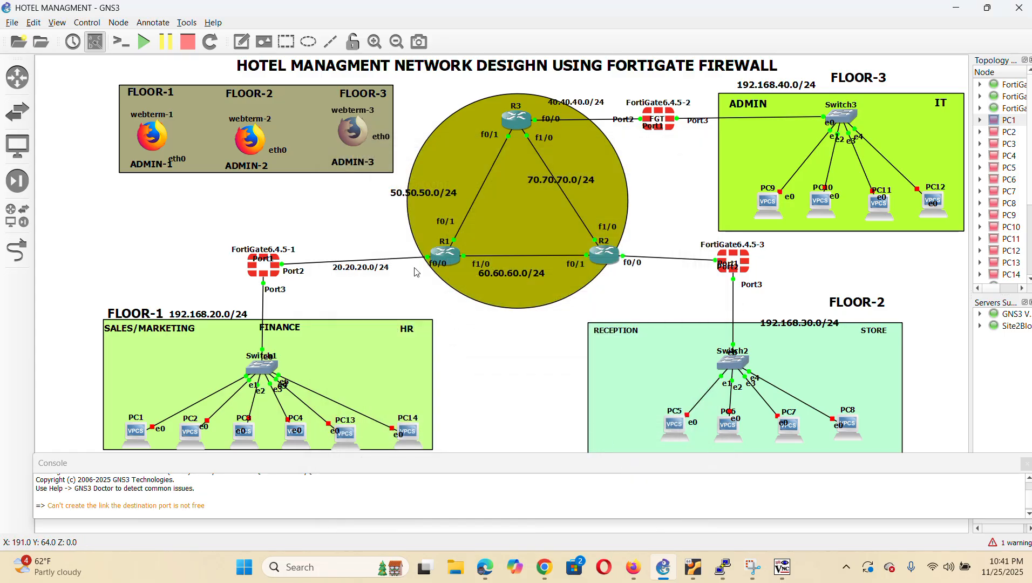
# Open webterm-3's console and browse to the FortiGate at 192.168.90.1
pyautogui.doubleClick(357, 135)
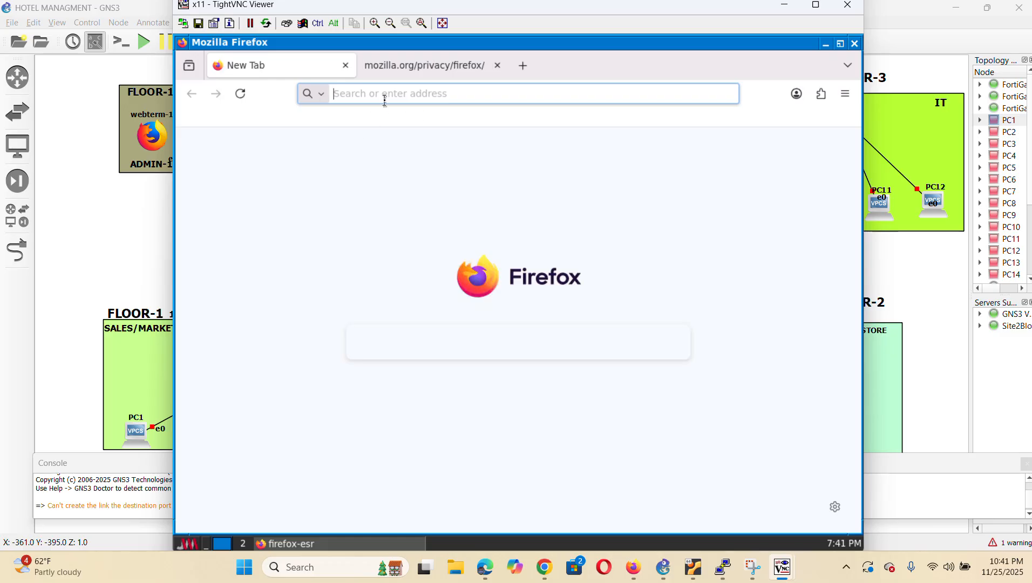
pyautogui.write('11')
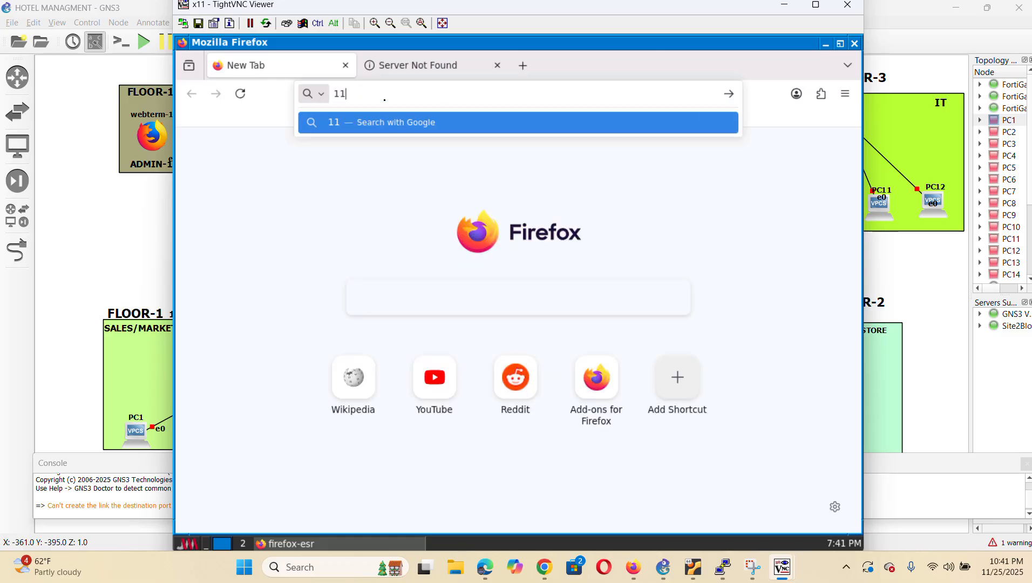
pyautogui.press('BackSpace')
pyautogui.press('BackSpace')
pyautogui.write('192.16')
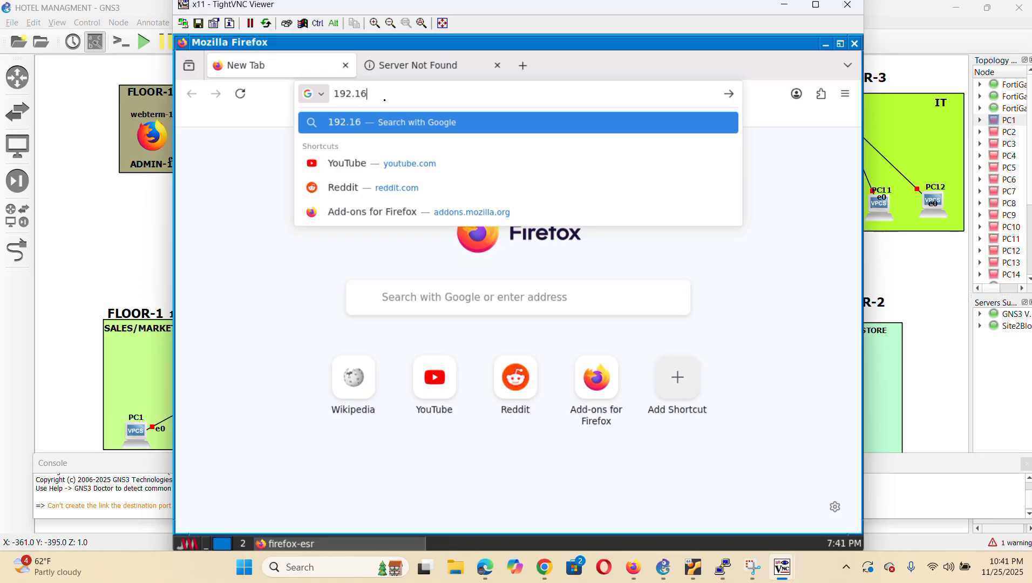
pyautogui.write('8.')
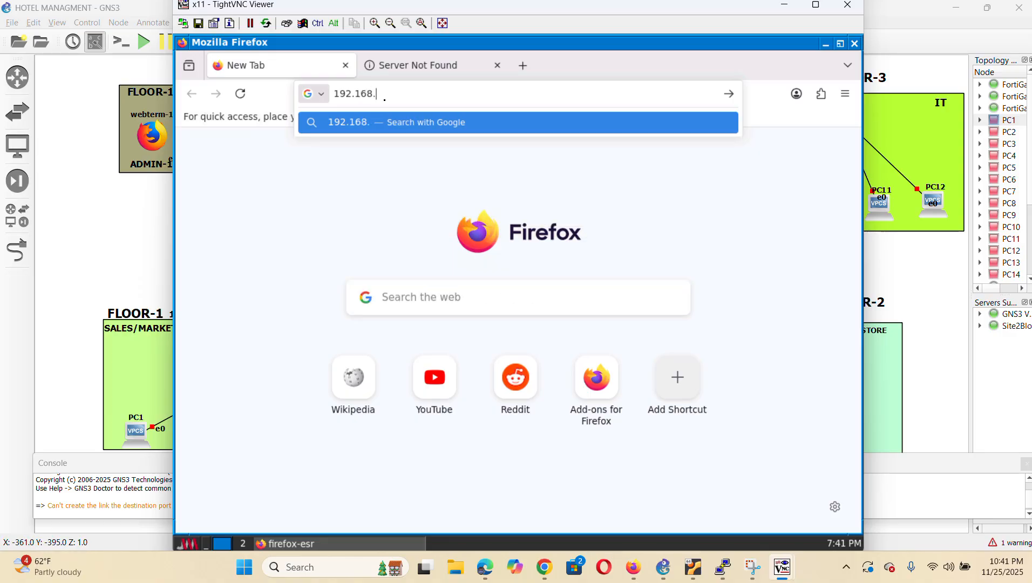
pyautogui.write('90.1')
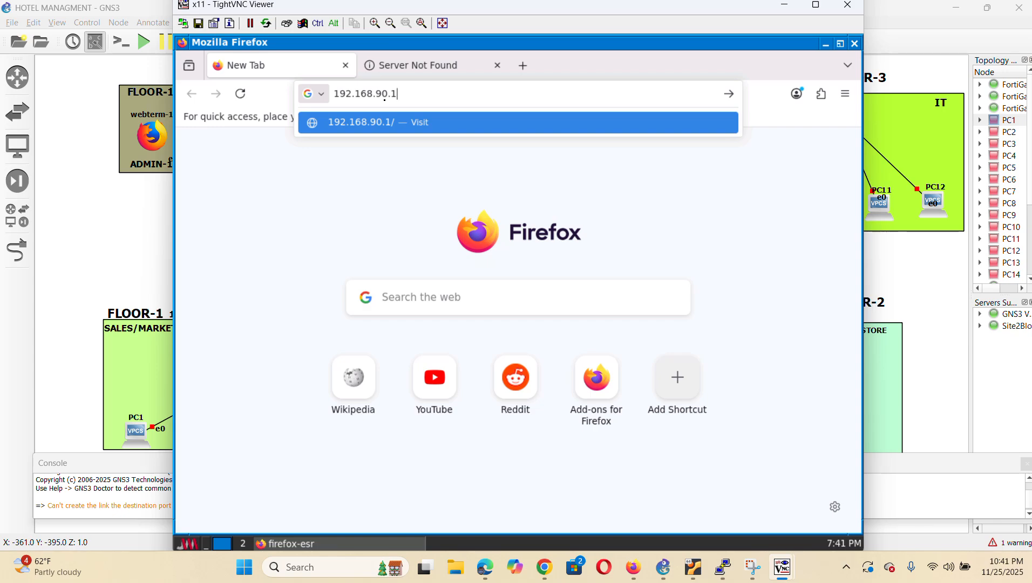
pyautogui.press('Return')
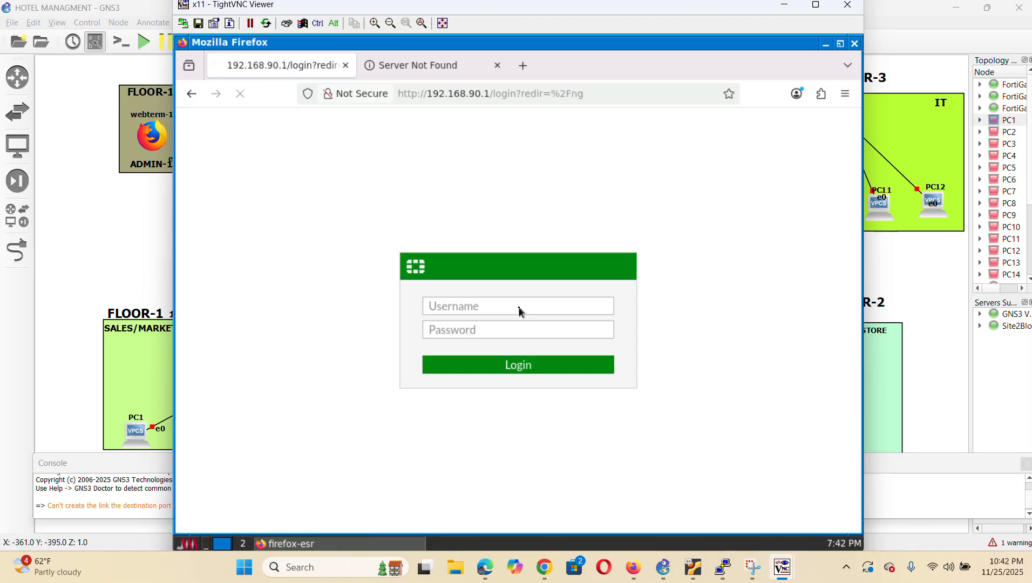
# Log in with the admin username and password and let Firefox save them
pyautogui.write('admin')
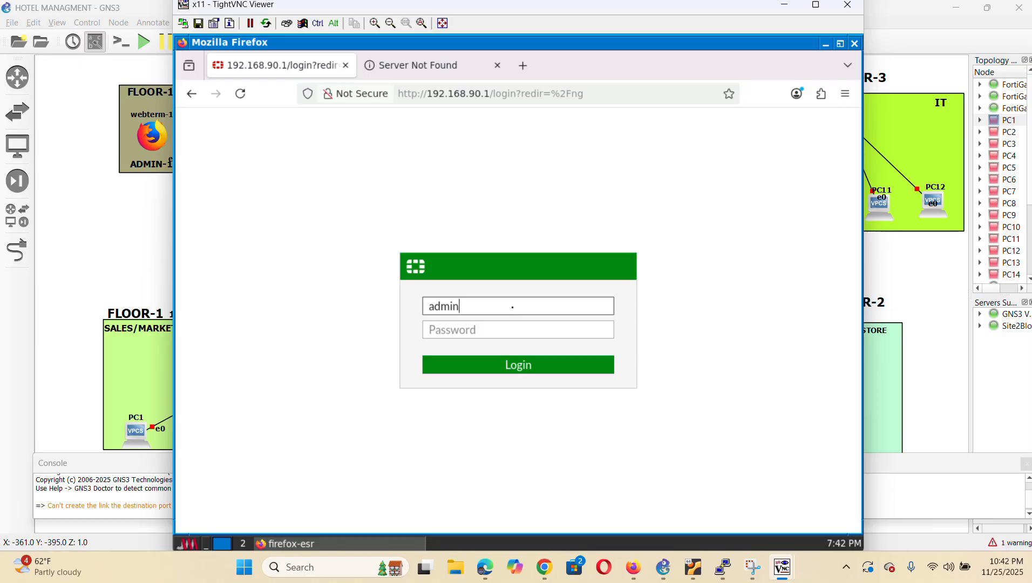
pyautogui.click(514, 338)
pyautogui.write('adm')
pyautogui.click(532, 366)
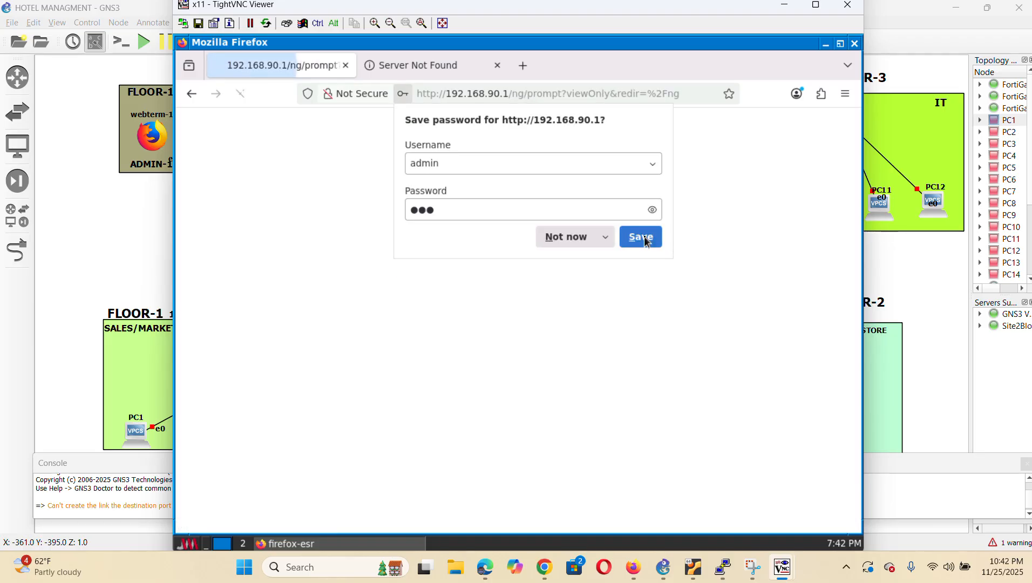
pyautogui.click(643, 238)
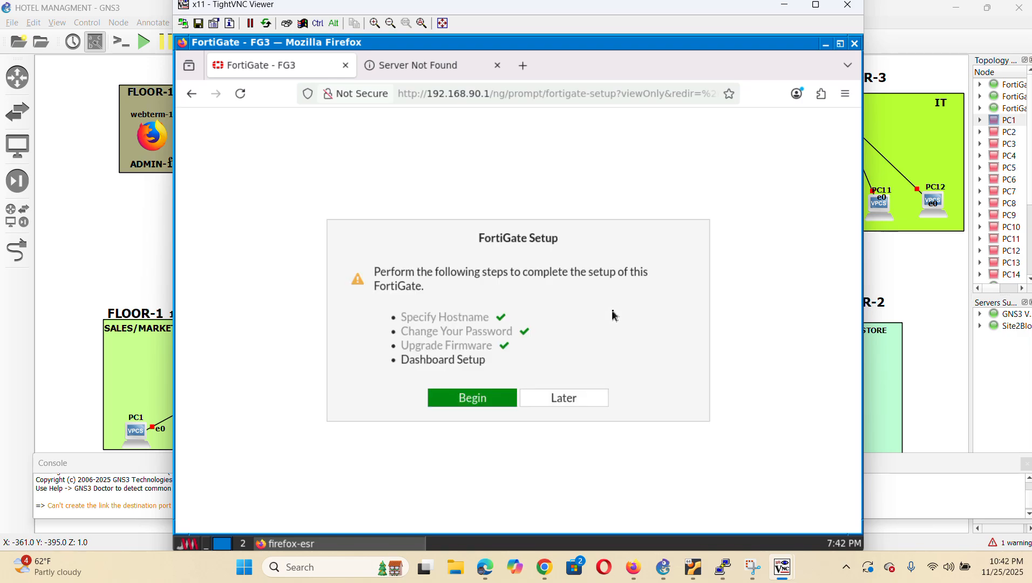
# Set up a Comprehensive dashboard and permanently dismiss the FortiOS intro screen
pyautogui.click(484, 406)
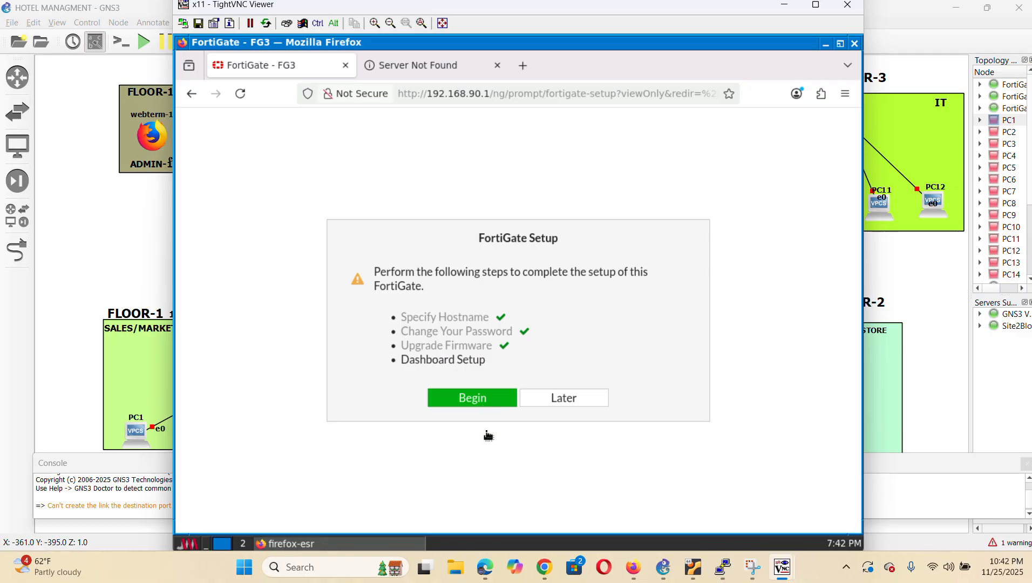
pyautogui.click(318, 335)
pyautogui.click(570, 416)
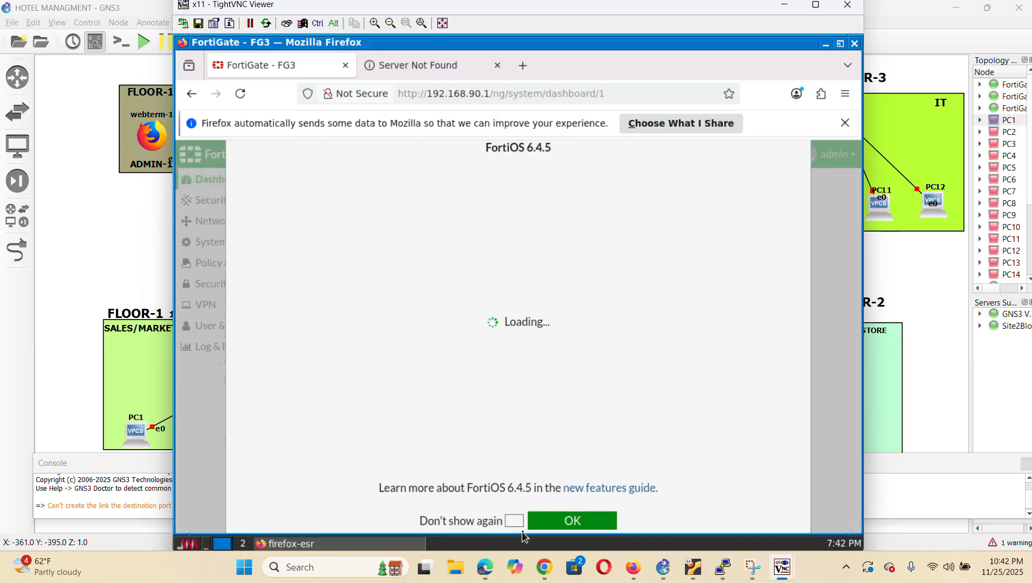
pyautogui.click(514, 521)
pyautogui.click(567, 523)
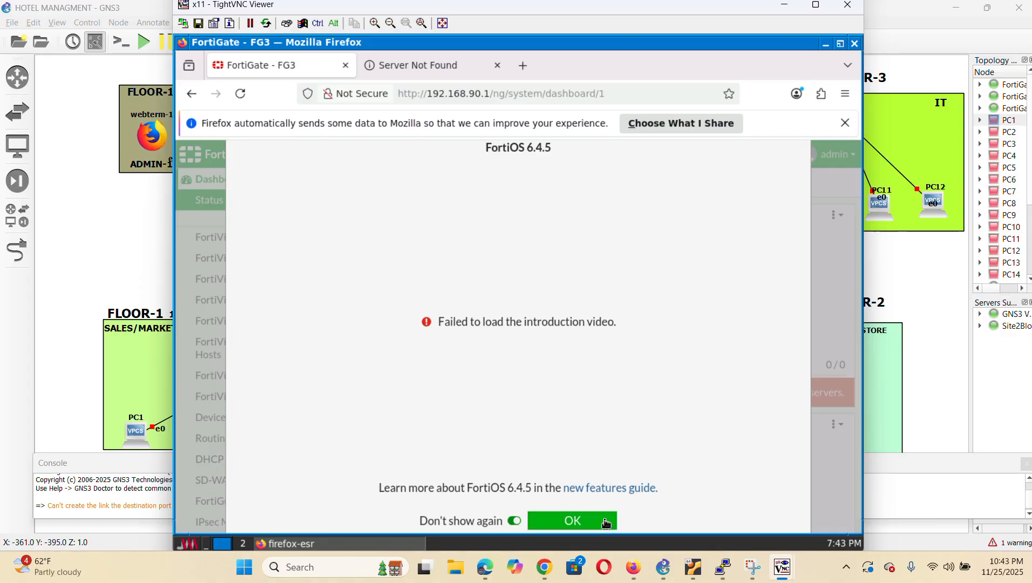
pyautogui.click(606, 521)
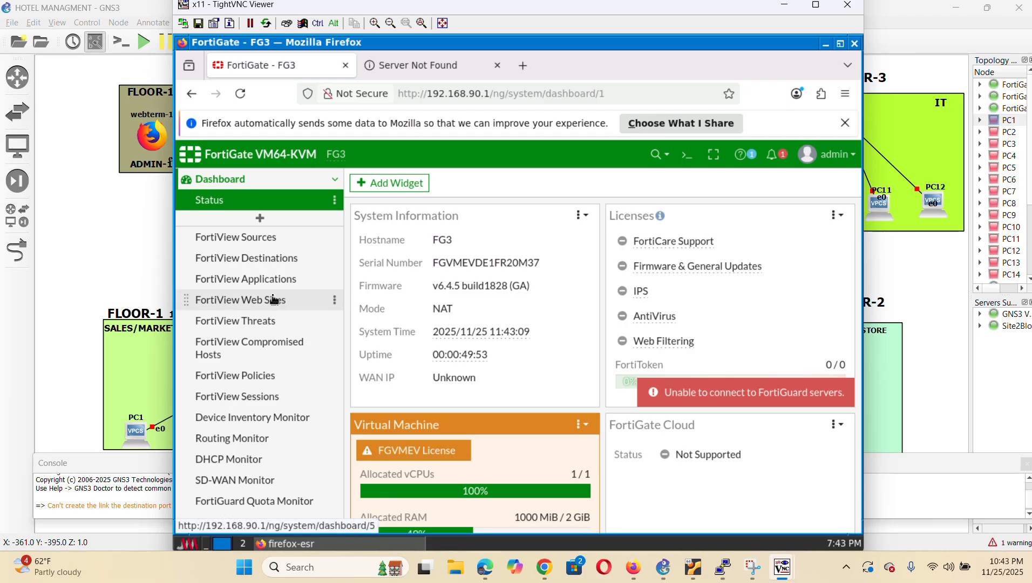
# Open the Network Interfaces list
pyautogui.scroll(-5, 273, 299)
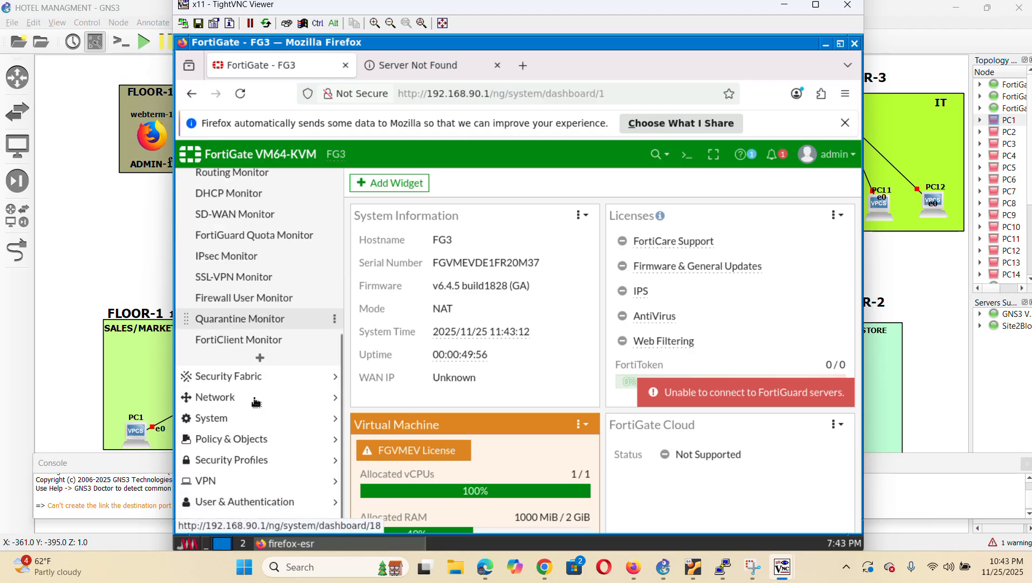
pyautogui.click(255, 402)
pyautogui.scroll(3, 273, 299)
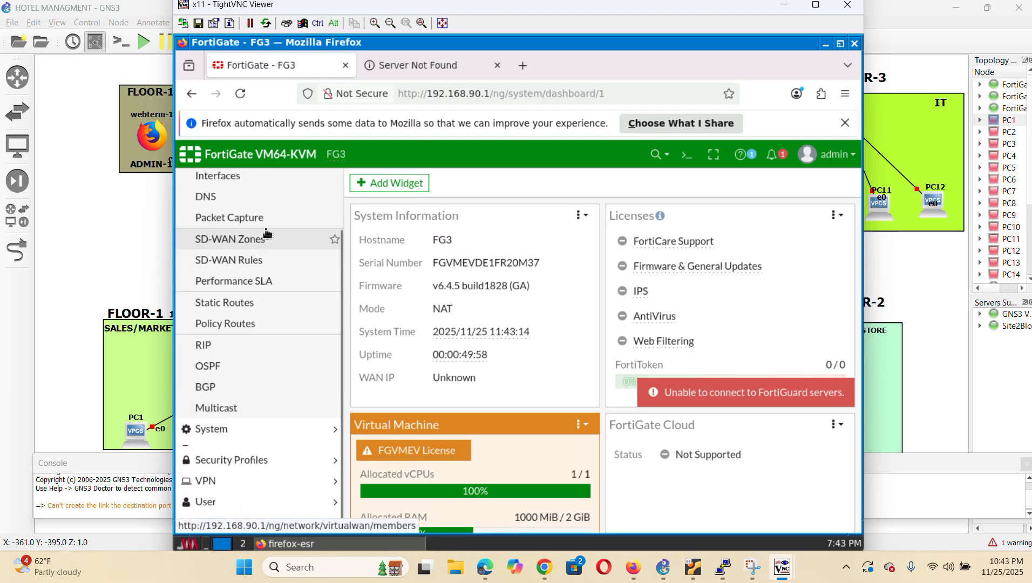
pyautogui.click(256, 246)
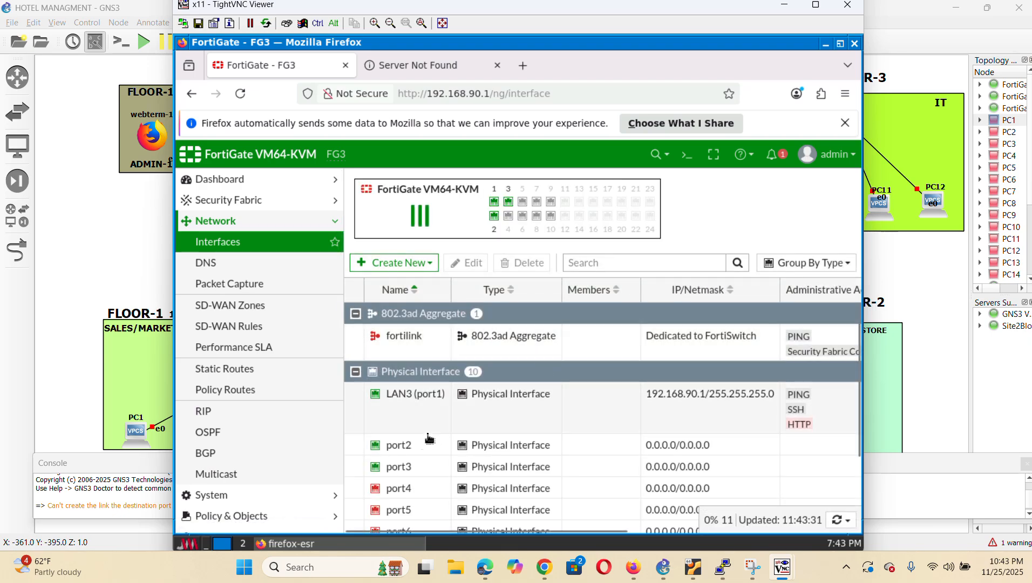
# Give port2 the alias WAN3, the WAN role and address 40.40.40.1/24
pyautogui.doubleClick(421, 450)
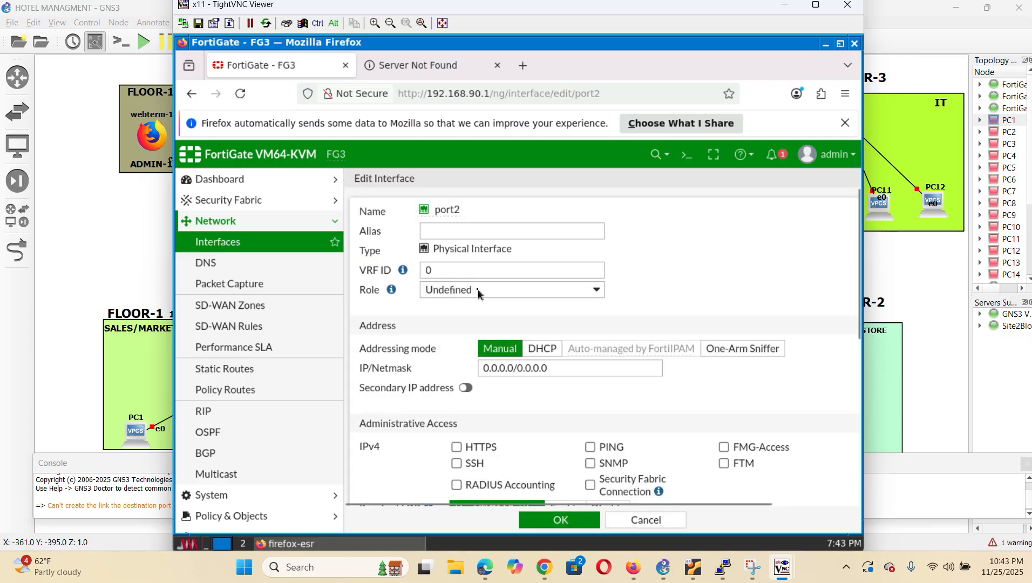
pyautogui.click(454, 229)
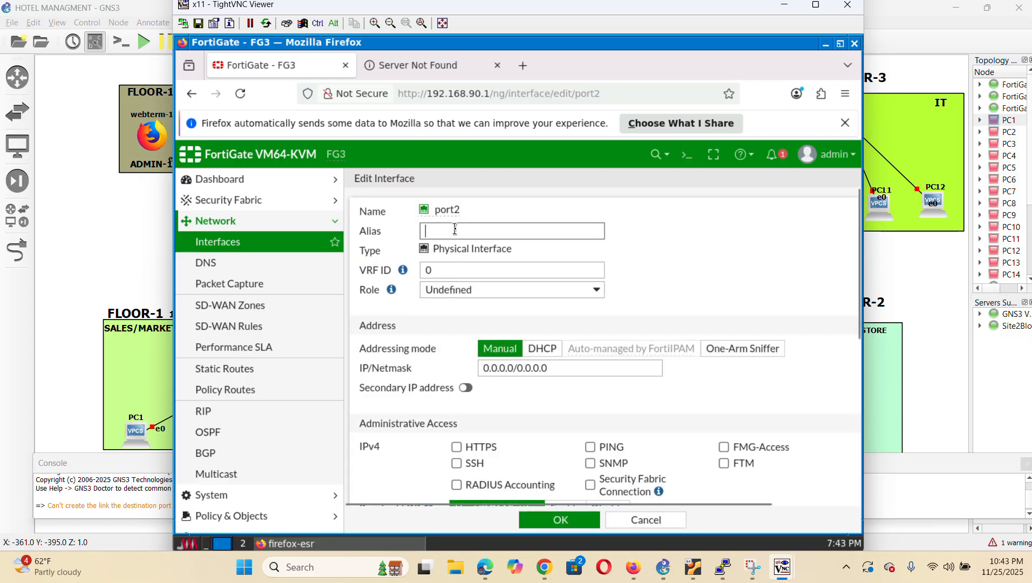
pyautogui.write('WAN3')
pyautogui.click(550, 292)
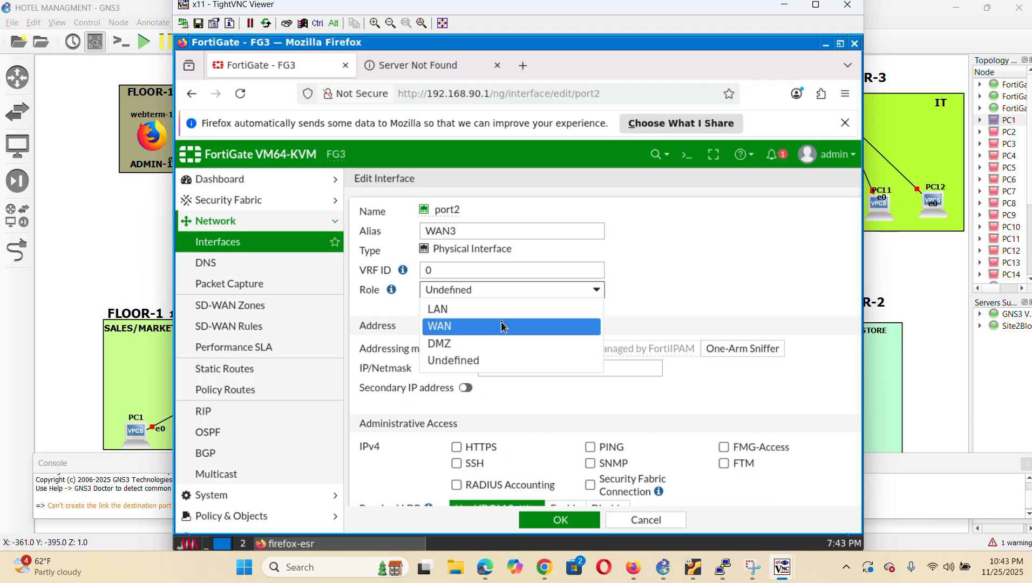
pyautogui.click(501, 326)
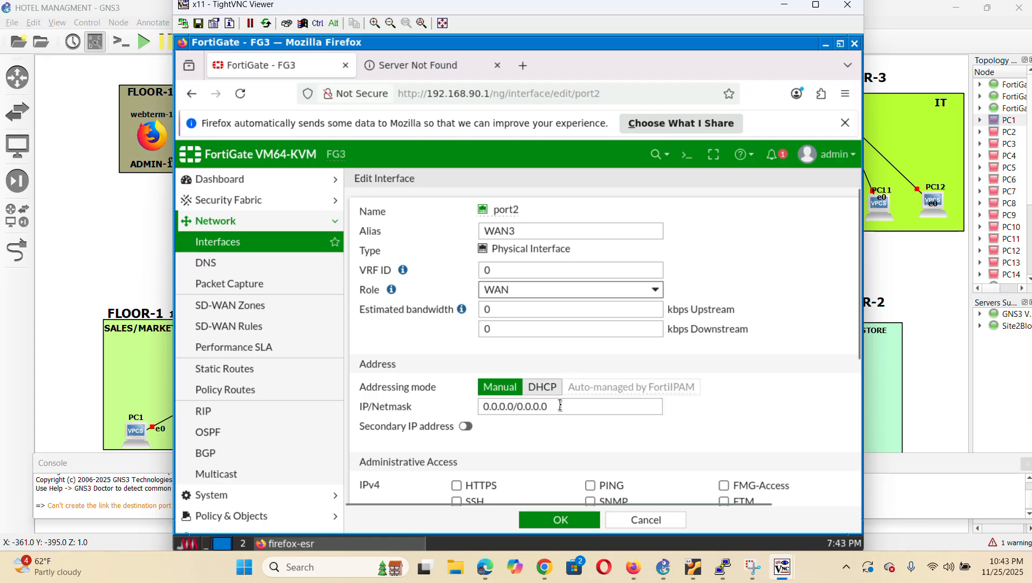
pyautogui.click(560, 406)
pyautogui.press('BackSpace')
pyautogui.press('BackSpace')
pyautogui.press('BackSpace')
pyautogui.press('BackSpace')
pyautogui.press('BackSpace')
pyautogui.press('BackSpace')
pyautogui.press('BackSpace')
pyautogui.press('BackSpace')
pyautogui.press('BackSpace')
pyautogui.press('BackSpace')
pyautogui.press('BackSpace')
pyautogui.press('BackSpace')
pyautogui.press('BackSpace')
pyautogui.press('BackSpace')
pyautogui.press('BackSpace')
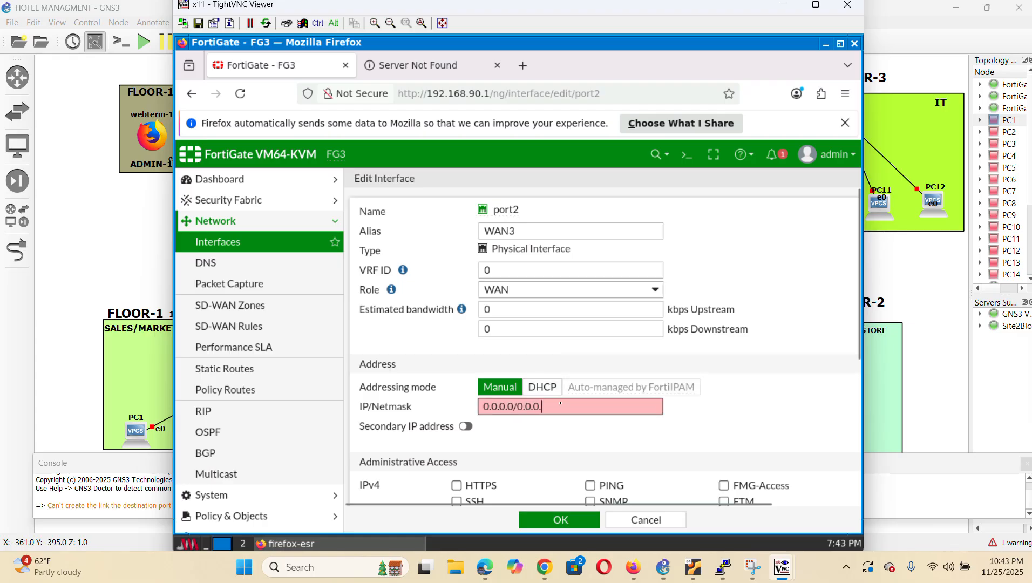
pyautogui.write('40.40.40.1')
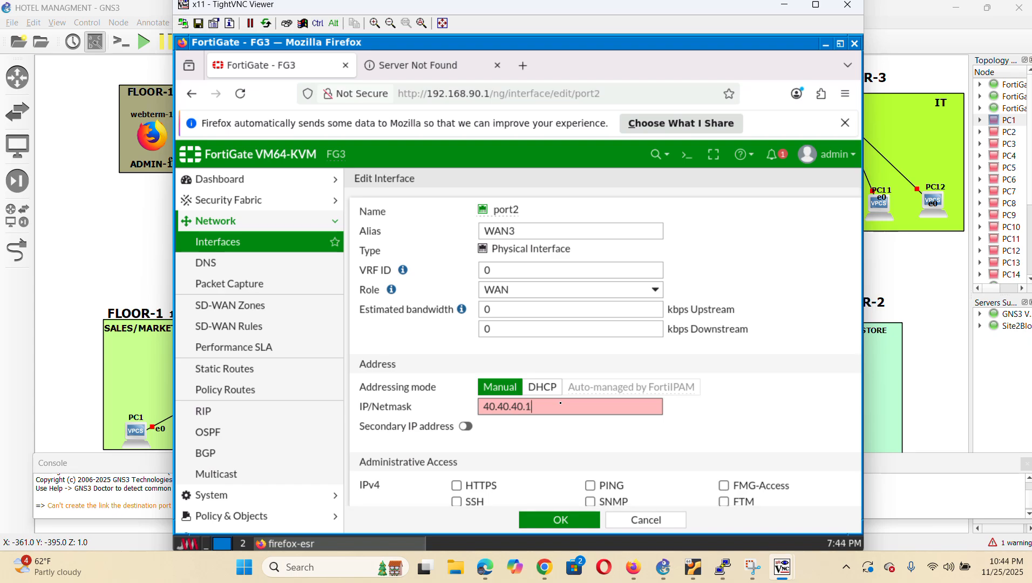
pyautogui.write('/24')
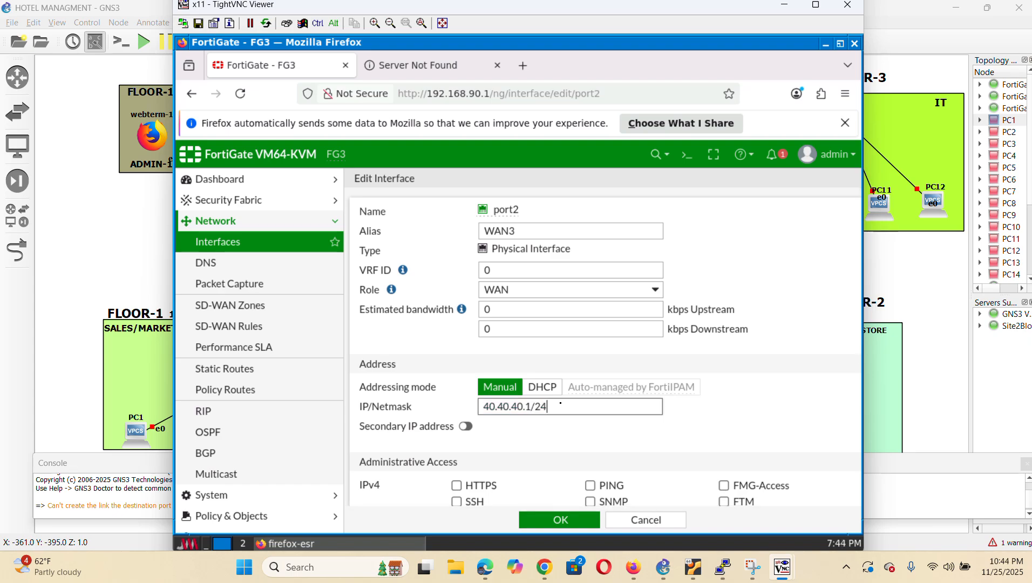
# Allow HTTPS, SSH and PING access on port2 and save the interface
pyautogui.scroll(-5, 594, 400)
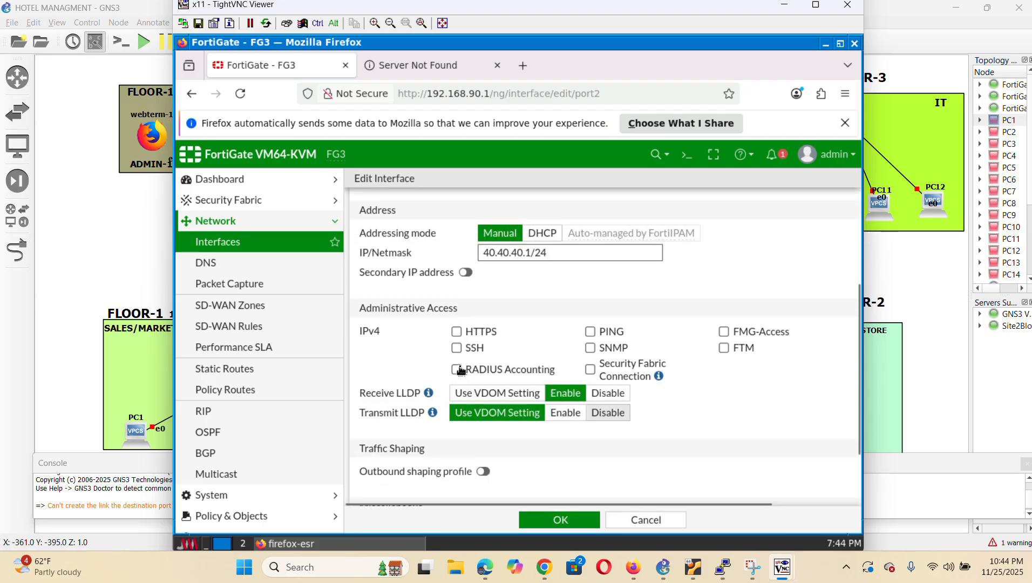
pyautogui.click(457, 331)
pyautogui.click(457, 348)
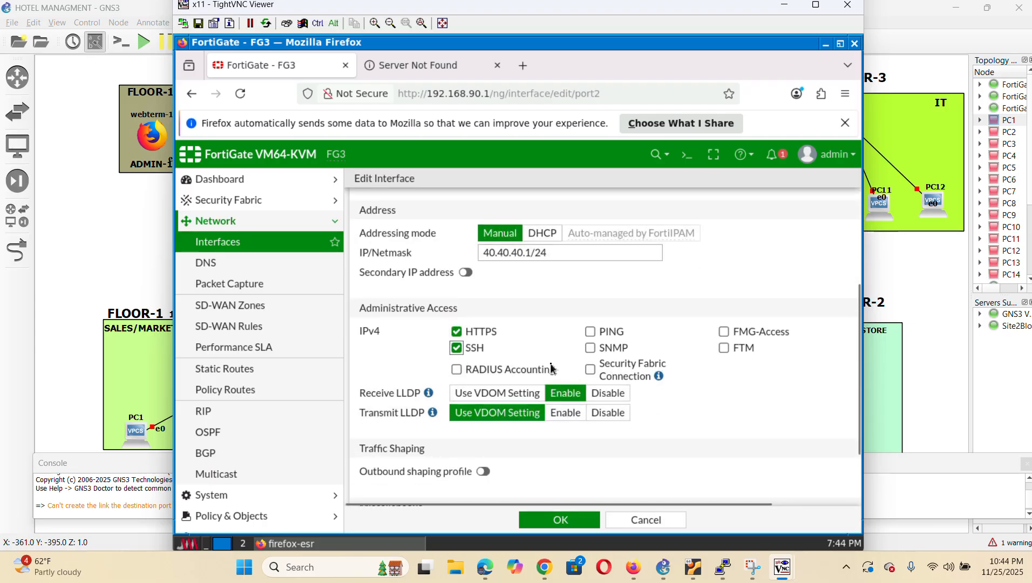
pyautogui.click(590, 331)
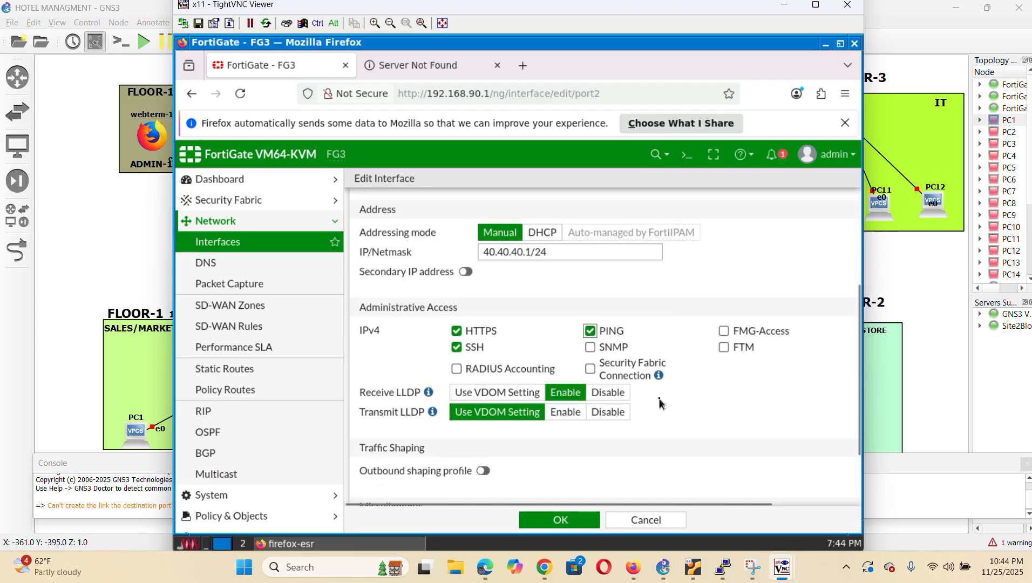
pyautogui.scroll(-3, 660, 402)
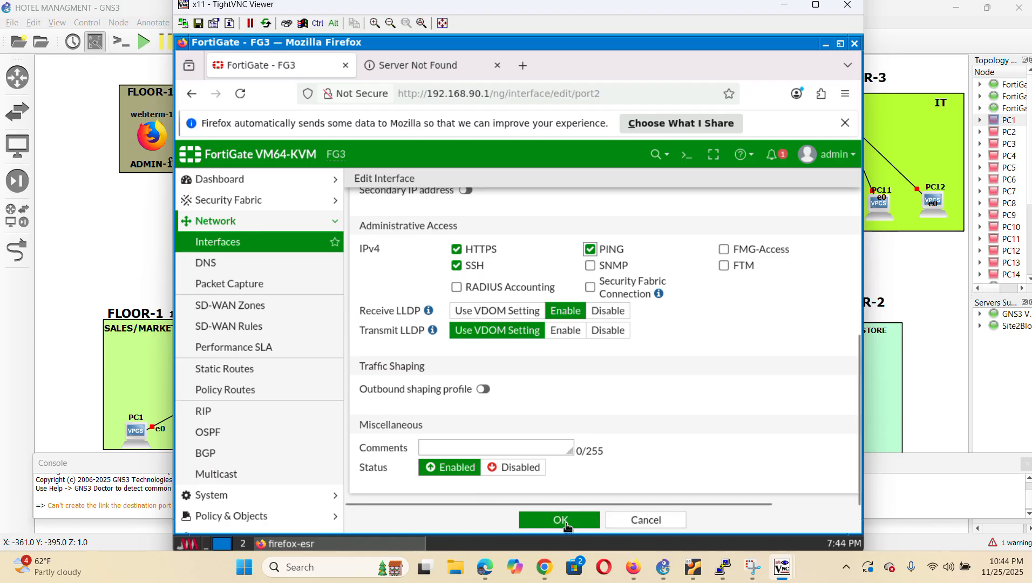
pyautogui.click(561, 521)
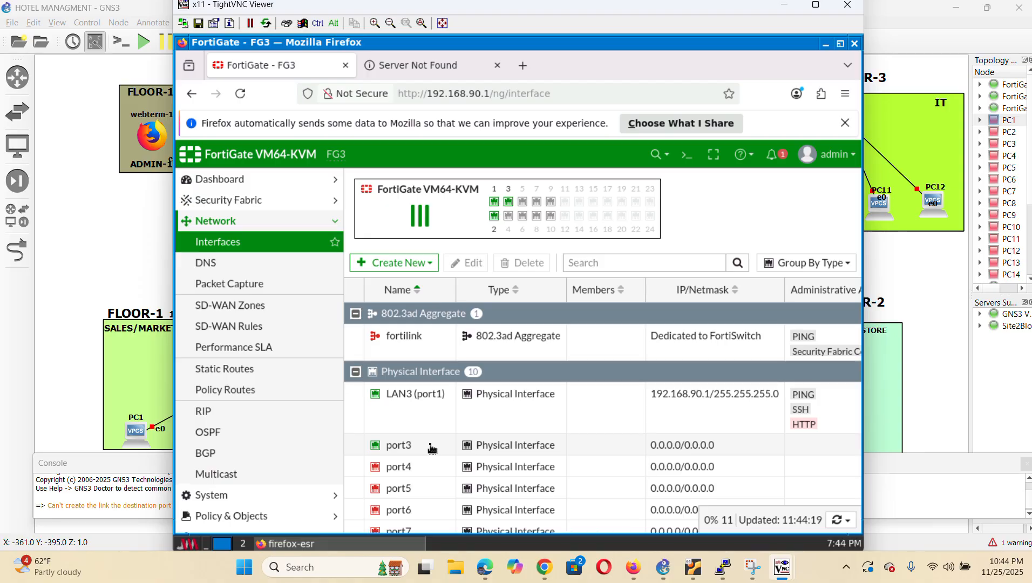
# Give port3 the alias LAN3, the LAN role and address 192.168.40.1/24
pyautogui.doubleClick(432, 449)
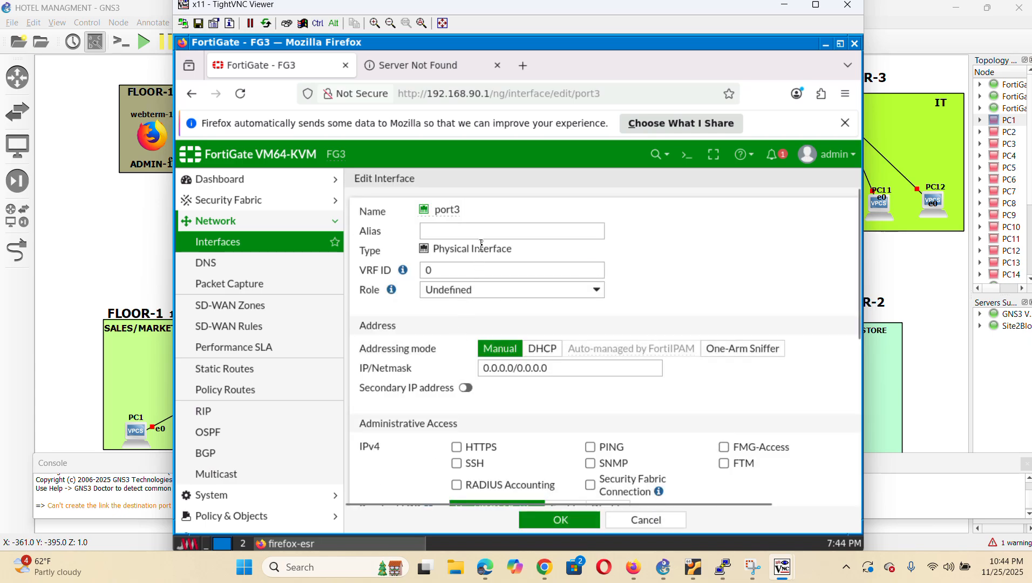
pyautogui.click(480, 235)
pyautogui.write('LAN3')
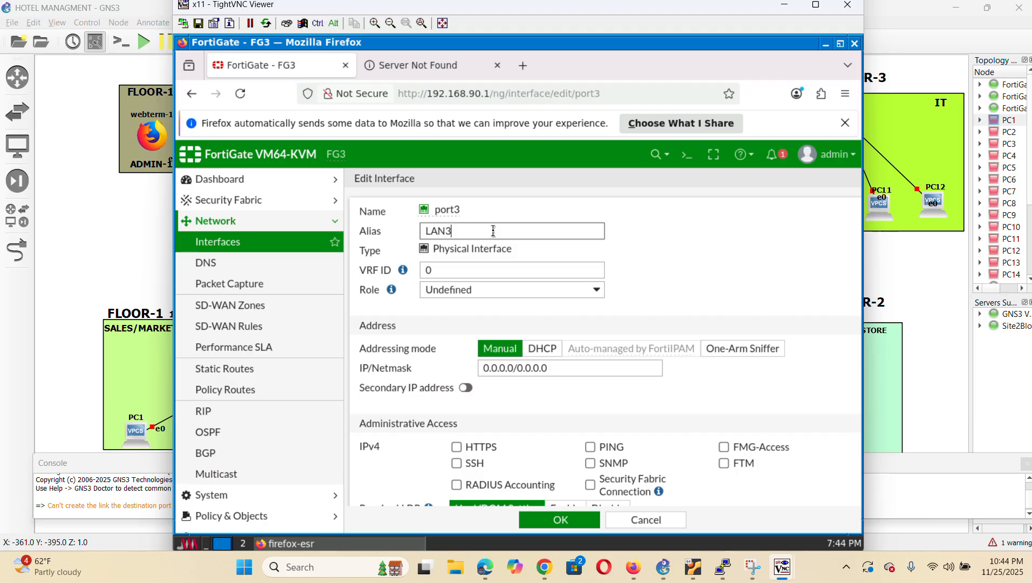
pyautogui.click(537, 290)
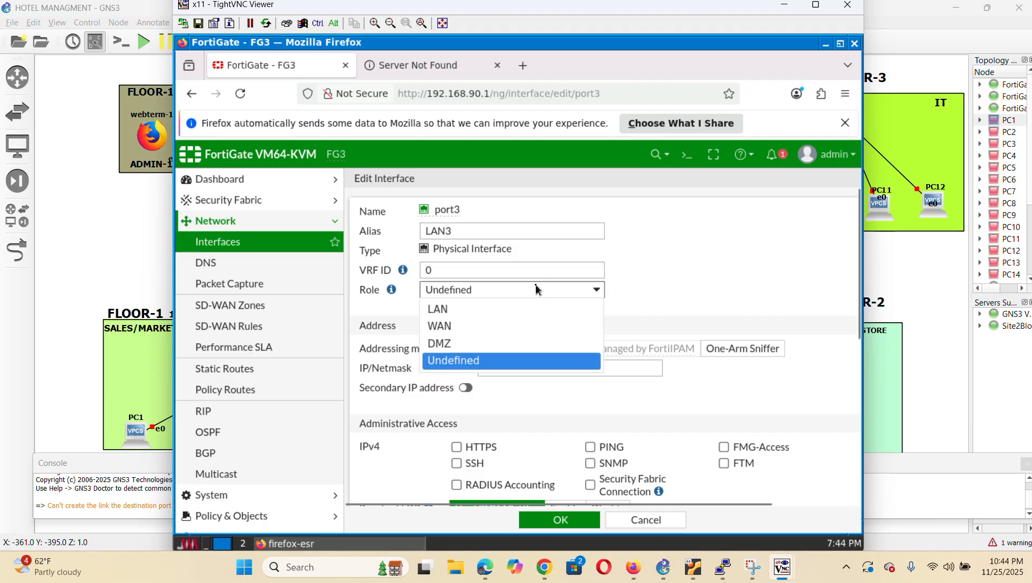
pyautogui.click(487, 316)
pyautogui.click(636, 368)
pyautogui.press('BackSpace')
pyautogui.press('BackSpace')
pyautogui.press('BackSpace')
pyautogui.press('BackSpace')
pyautogui.press('BackSpace')
pyautogui.press('BackSpace')
pyautogui.press('BackSpace')
pyautogui.press('BackSpace')
pyautogui.press('BackSpace')
pyautogui.press('BackSpace')
pyautogui.press('BackSpace')
pyautogui.press('BackSpace')
pyautogui.press('BackSpace')
pyautogui.press('BackSpace')
pyautogui.press('BackSpace')
pyautogui.write('192.168')
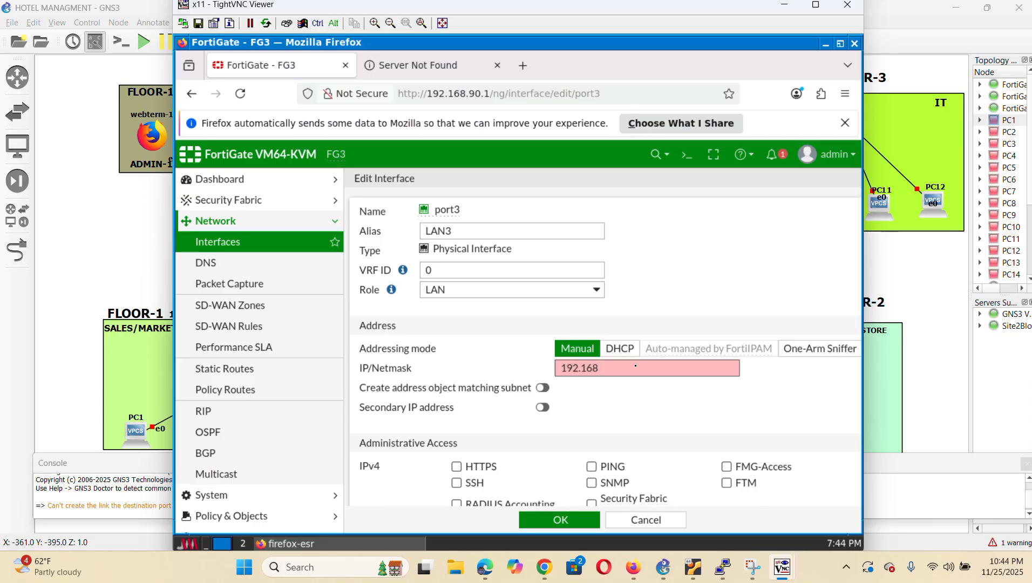
pyautogui.write('.40.1/24')
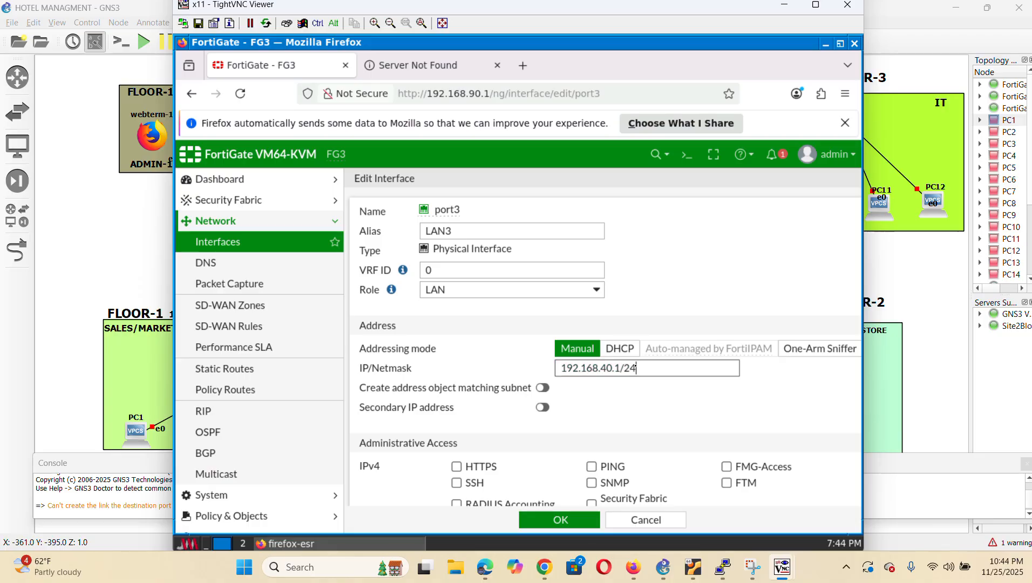
# Allow HTTPS, PING and SSH on port3, enable its DHCP server, and save
pyautogui.click(457, 466)
pyautogui.click(594, 467)
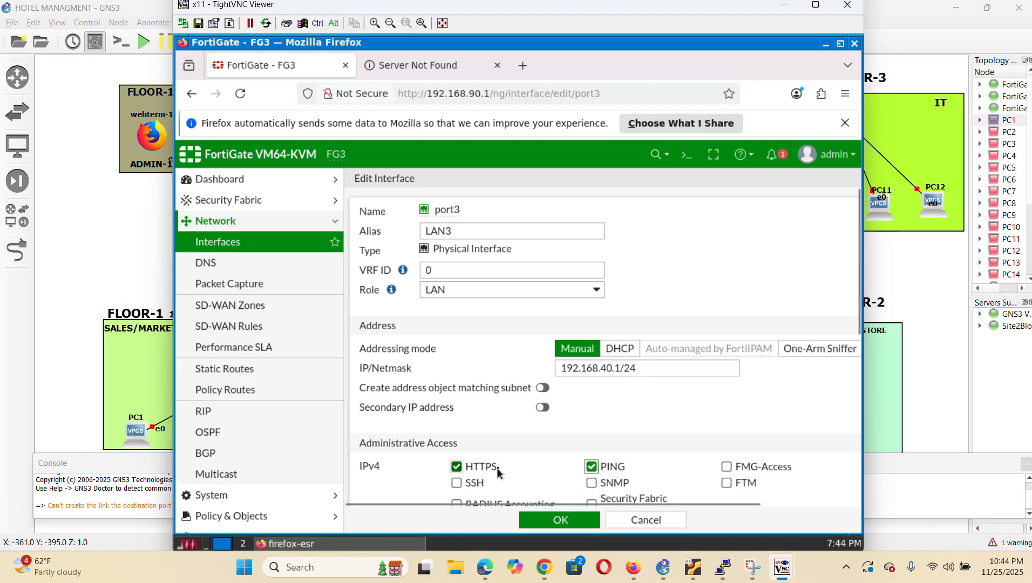
pyautogui.click(457, 483)
pyautogui.scroll(-5, 537, 472)
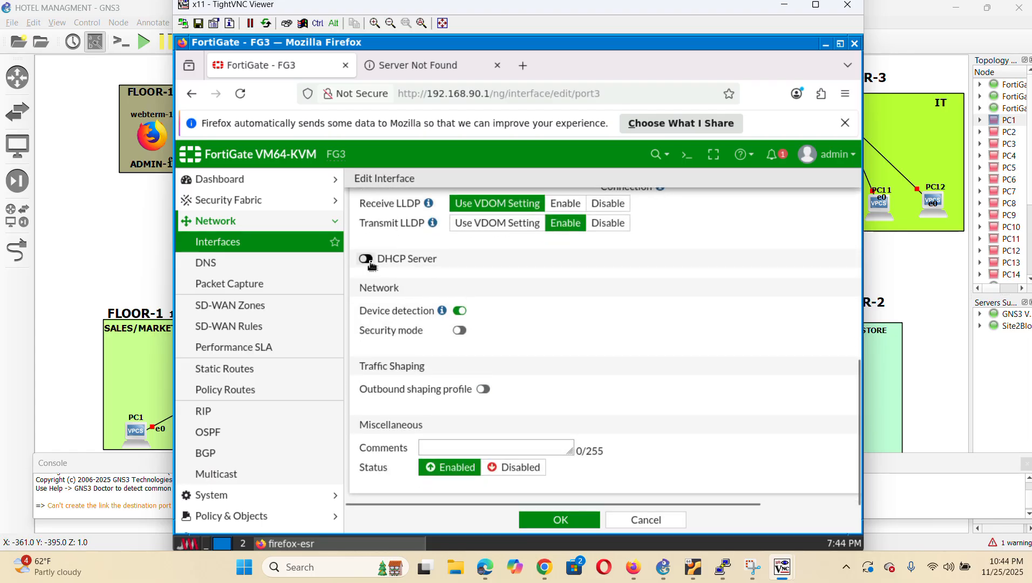
pyautogui.click(367, 259)
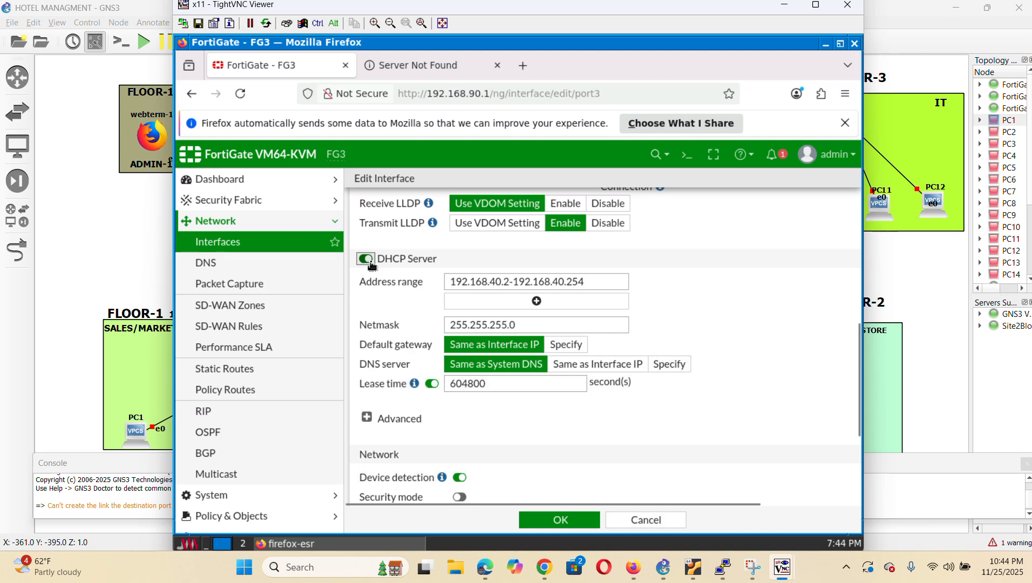
pyautogui.scroll(-3, 677, 421)
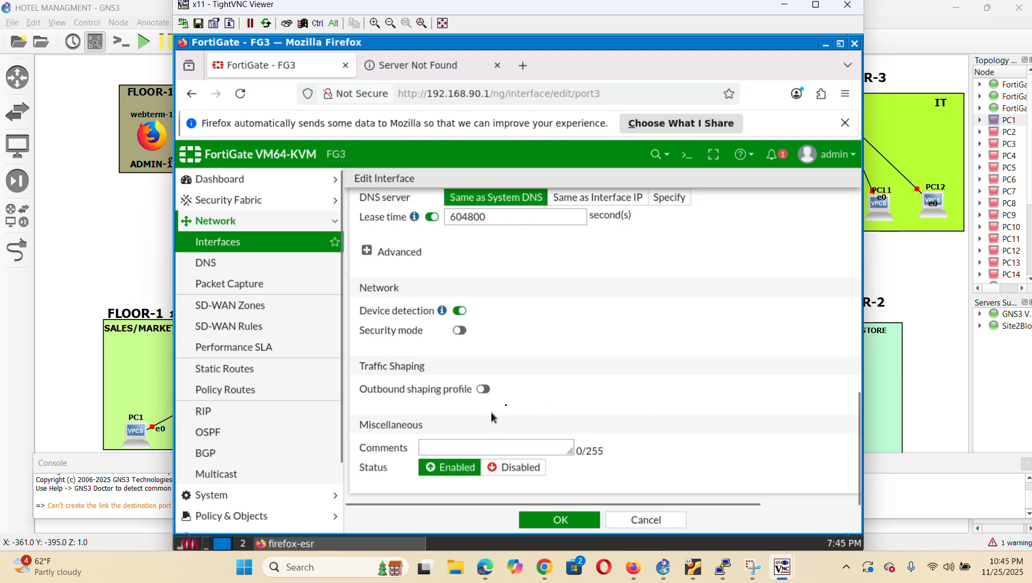
pyautogui.click(586, 526)
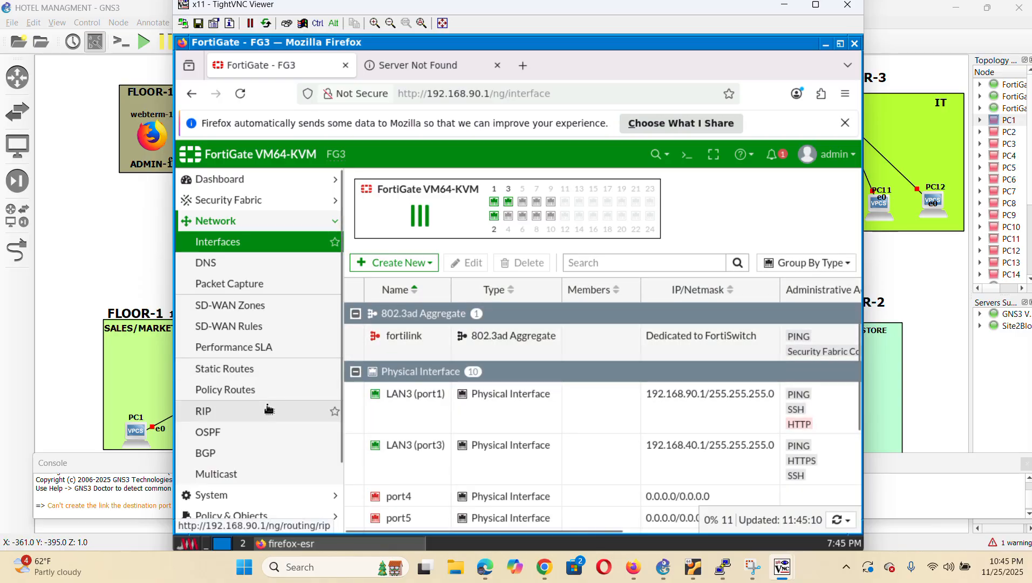
pyautogui.scroll(-3, 263, 415)
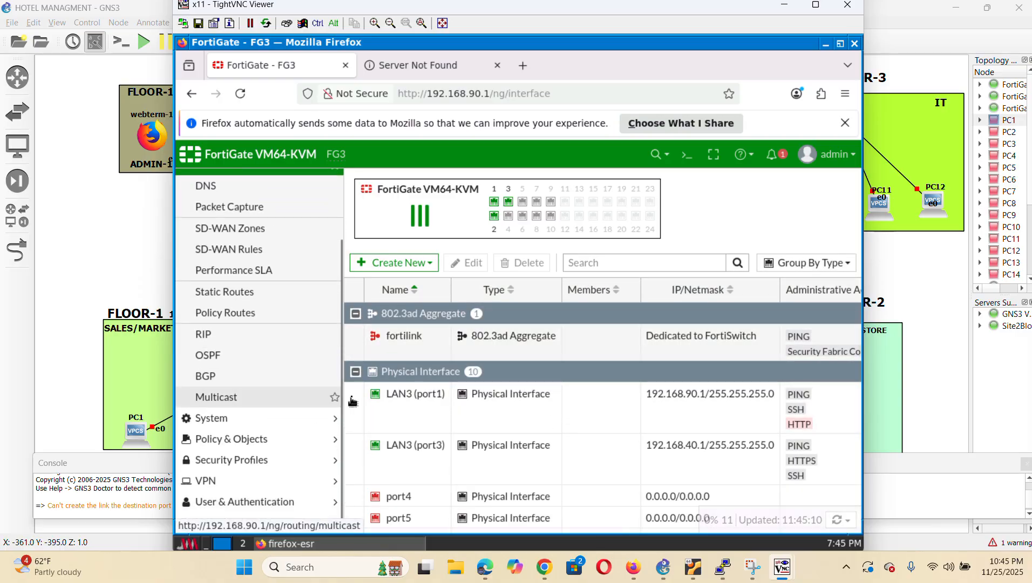
# Start a new policy from Policy & Objects > Firewall Policy
pyautogui.click(227, 439)
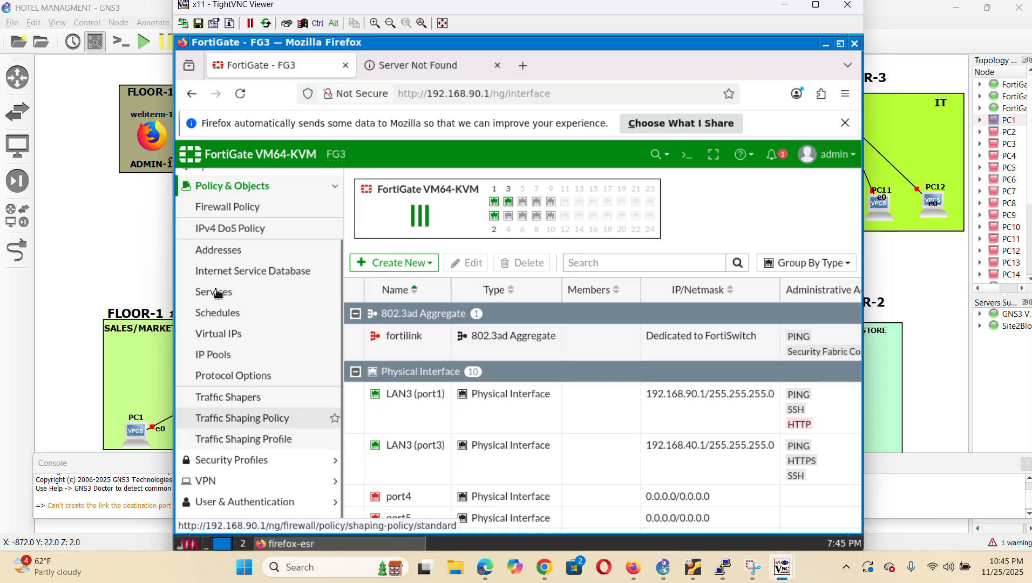
pyautogui.click(254, 210)
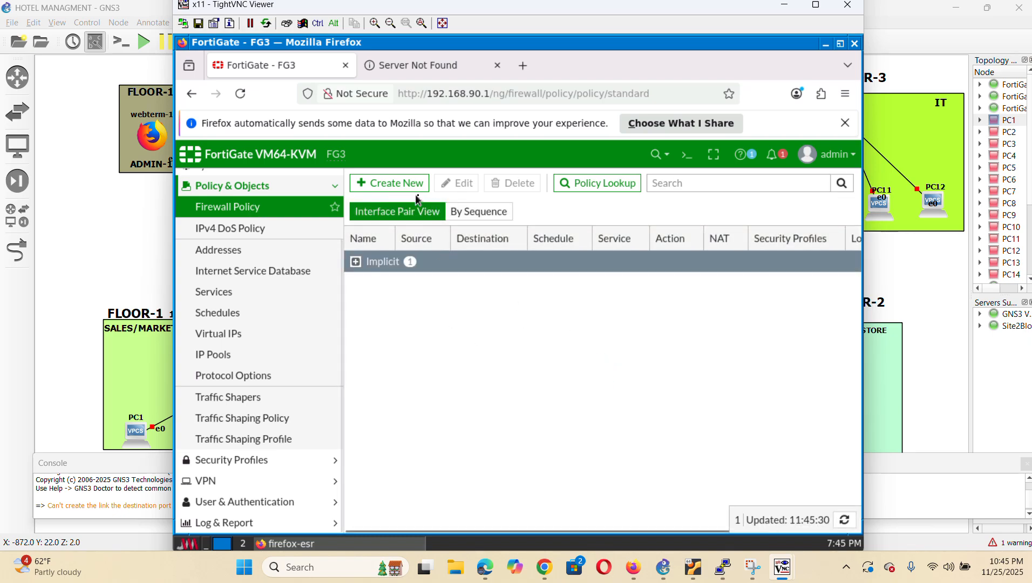
pyautogui.click(395, 185)
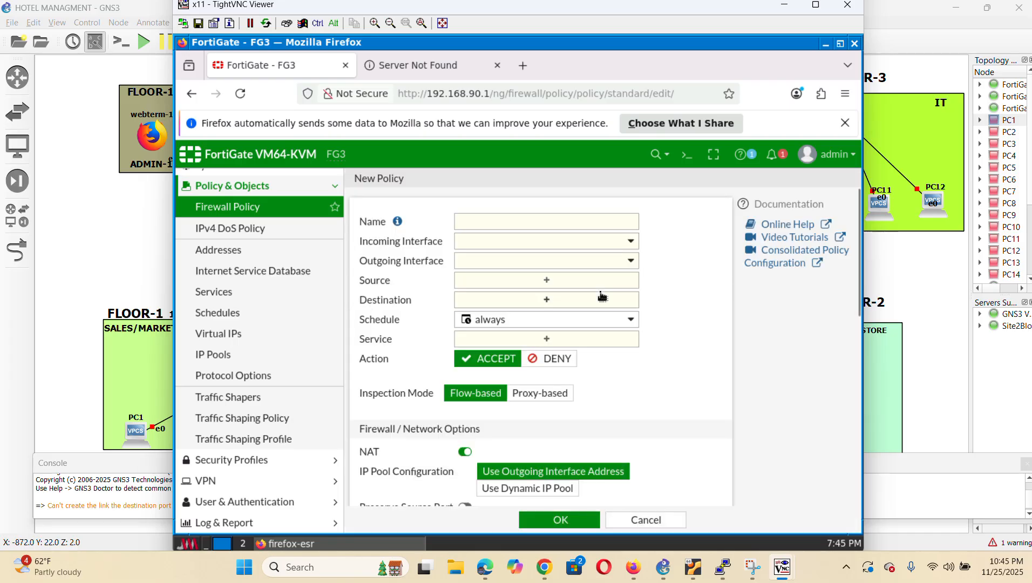
# Name the policy LAN TO WAN, from LAN3 (port3) to WAN3 (port2)
pyautogui.click(542, 216)
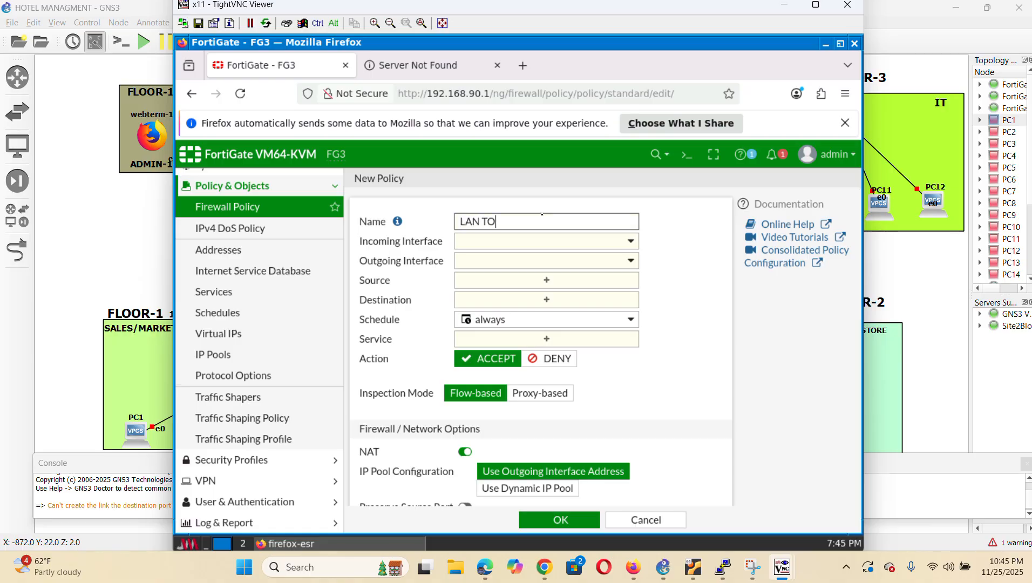
pyautogui.click(583, 244)
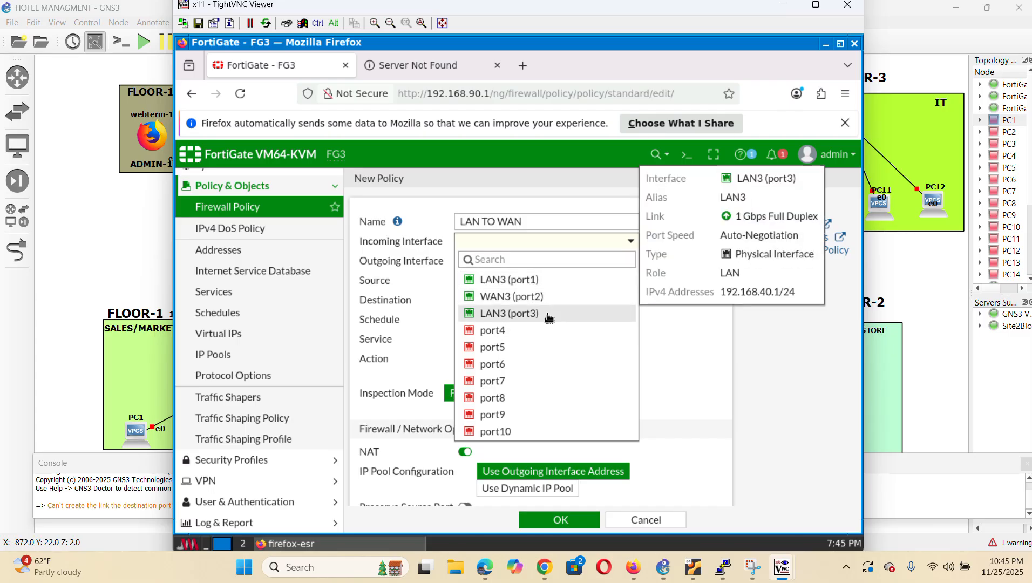
pyautogui.click(549, 318)
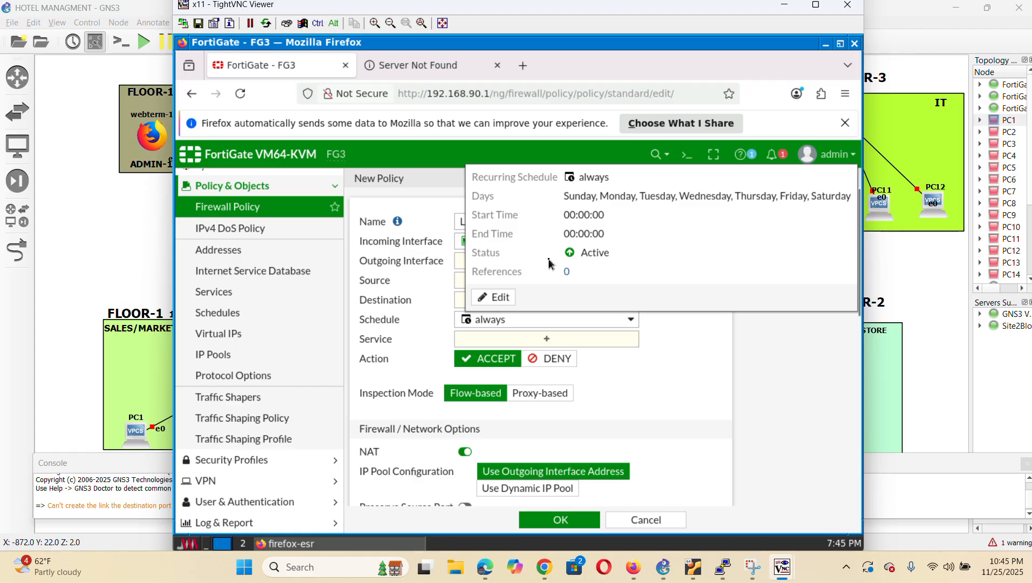
pyautogui.click(554, 262)
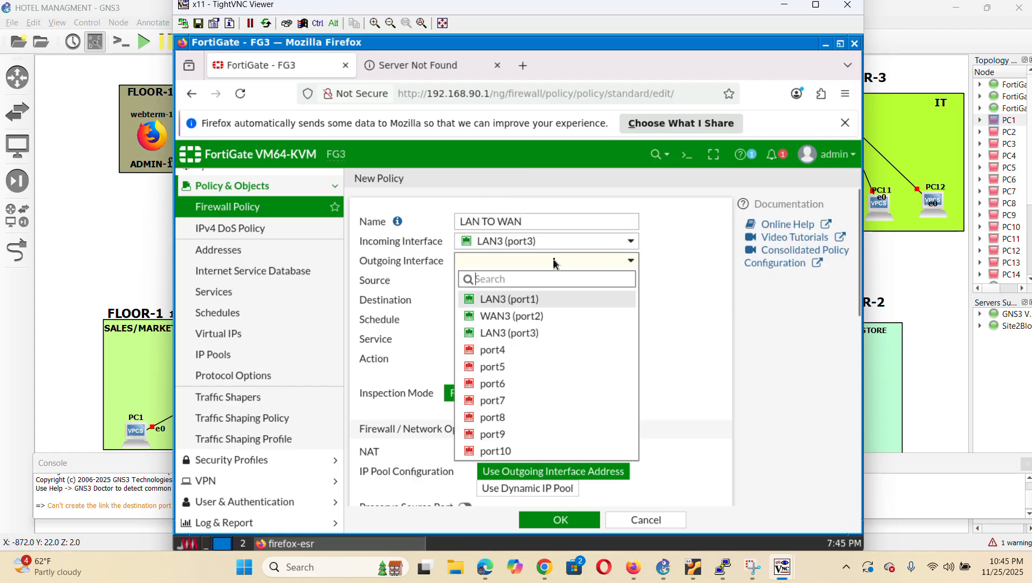
pyautogui.moveTo(525, 320)
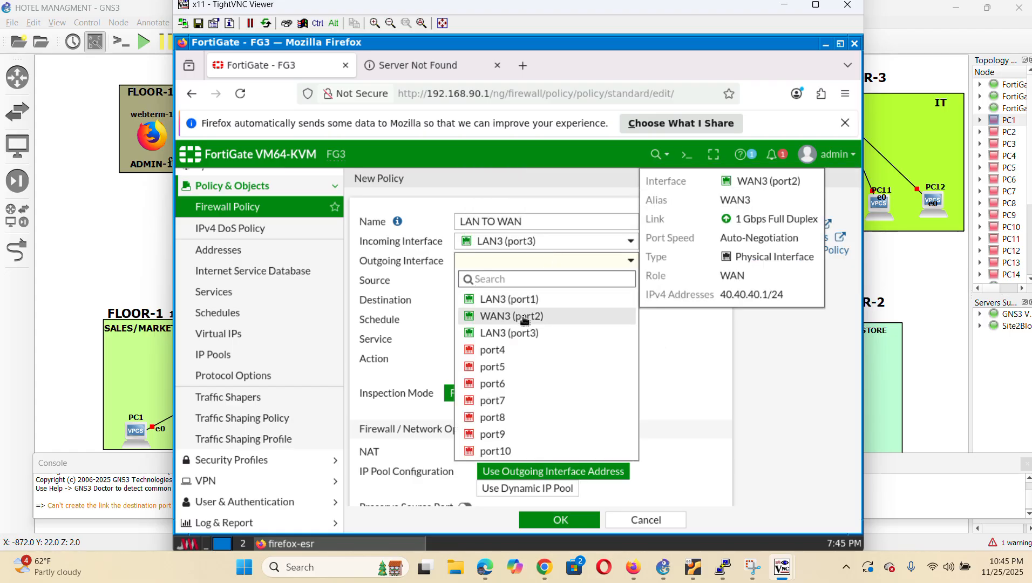
pyautogui.click(525, 320)
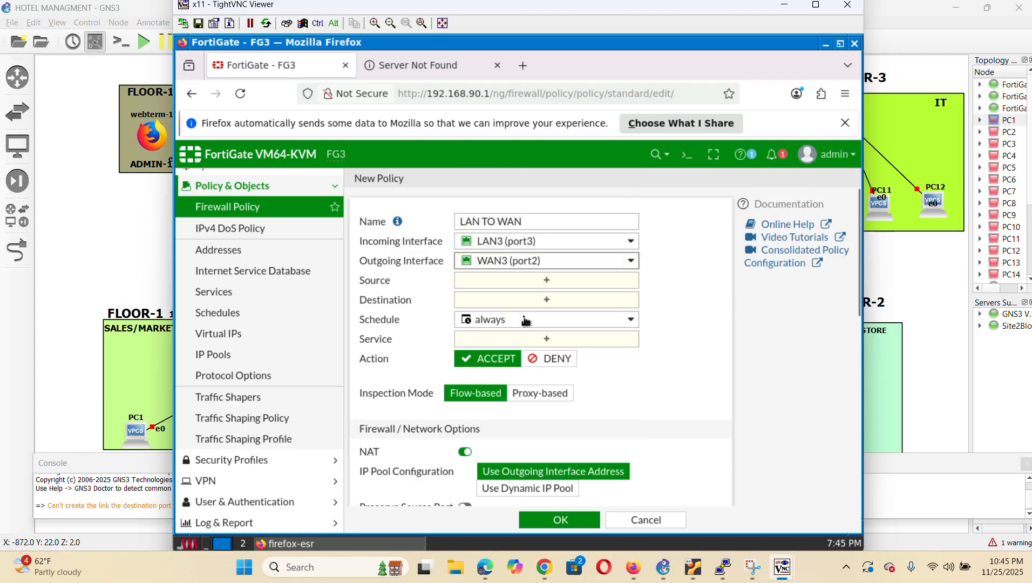
# Use source and destination all and service ALL, log all sessions, and save the policy
pyautogui.click(559, 280)
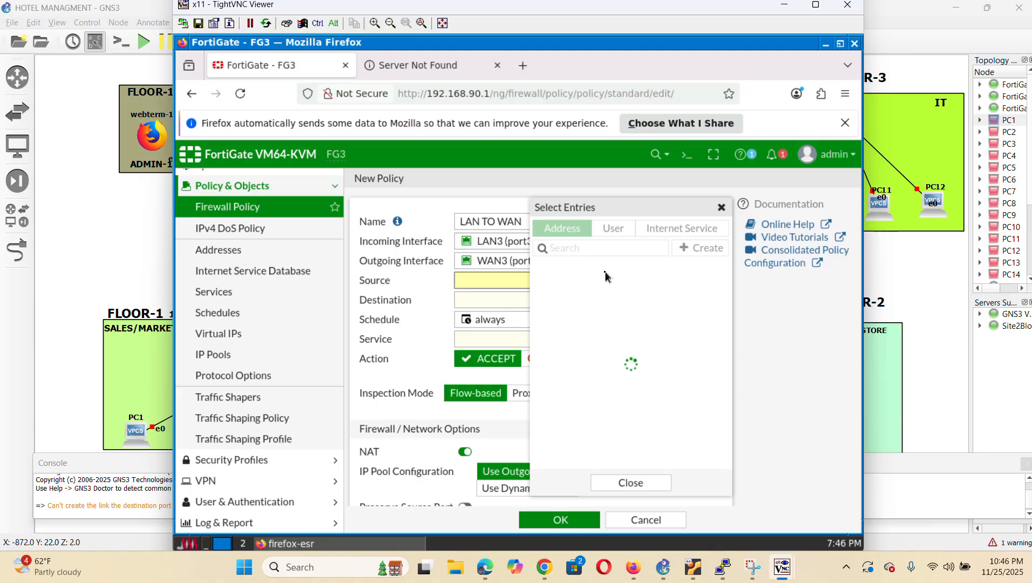
pyautogui.click(578, 286)
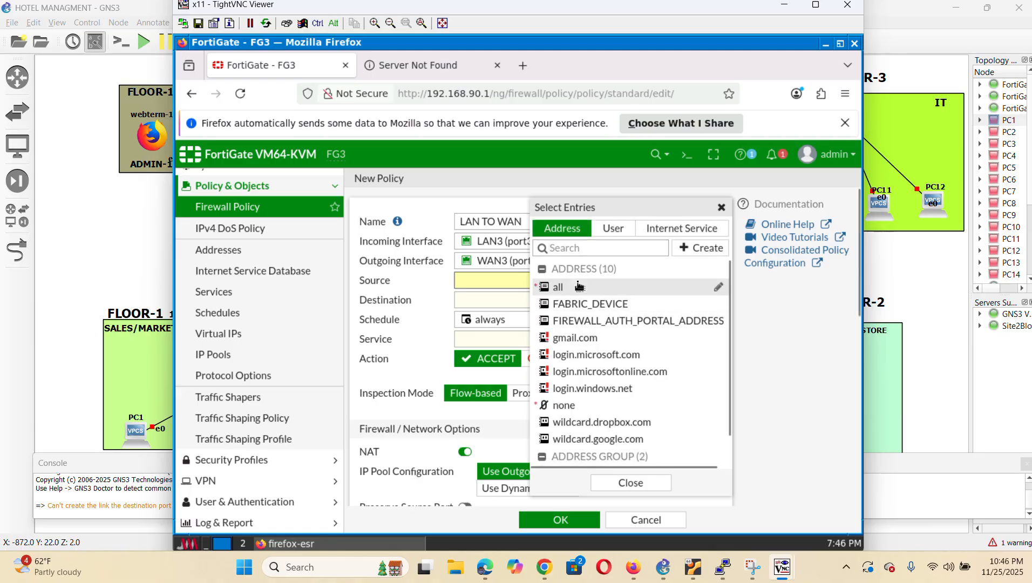
pyautogui.click(631, 483)
pyautogui.click(545, 317)
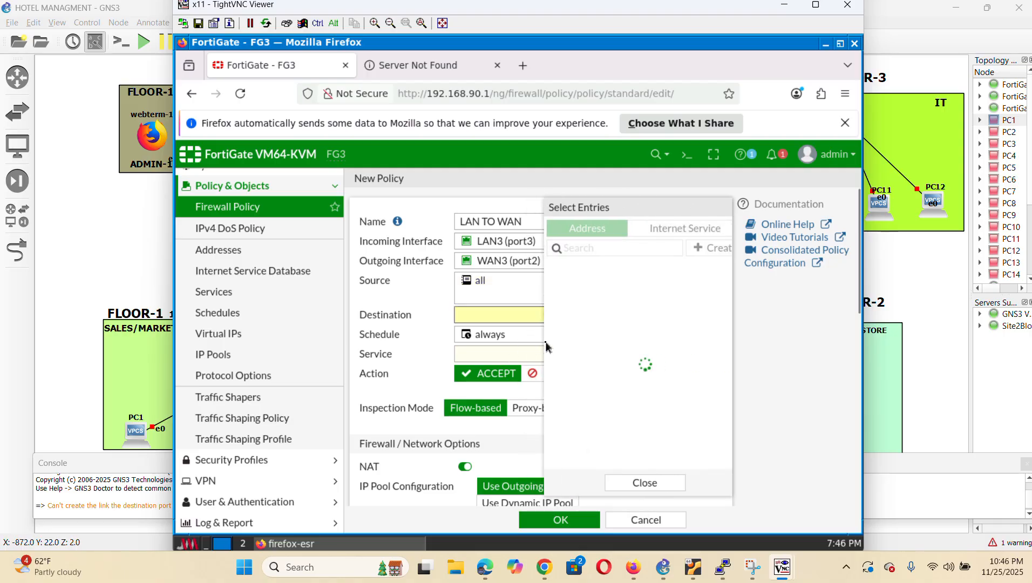
pyautogui.click(594, 287)
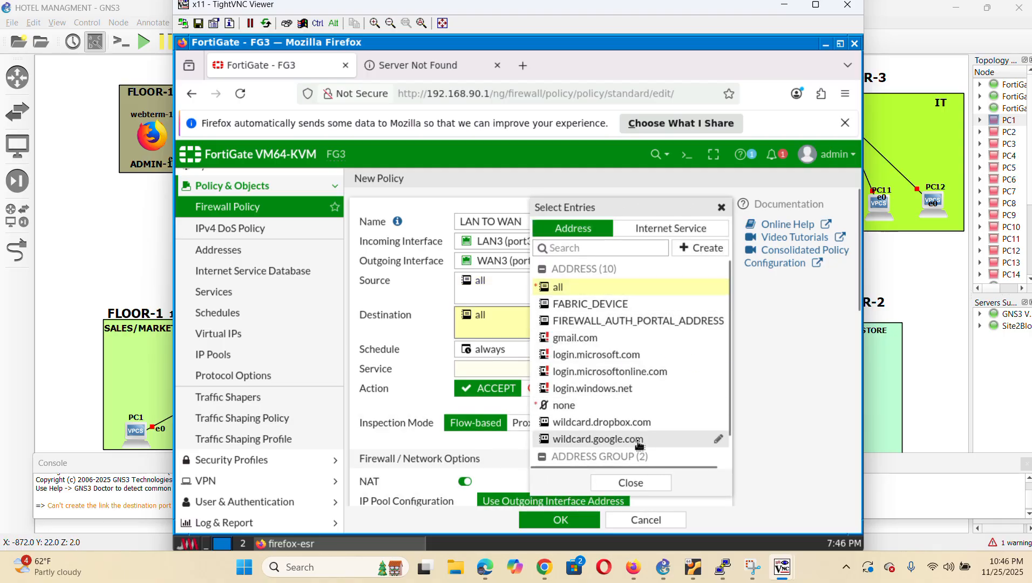
pyautogui.click(631, 483)
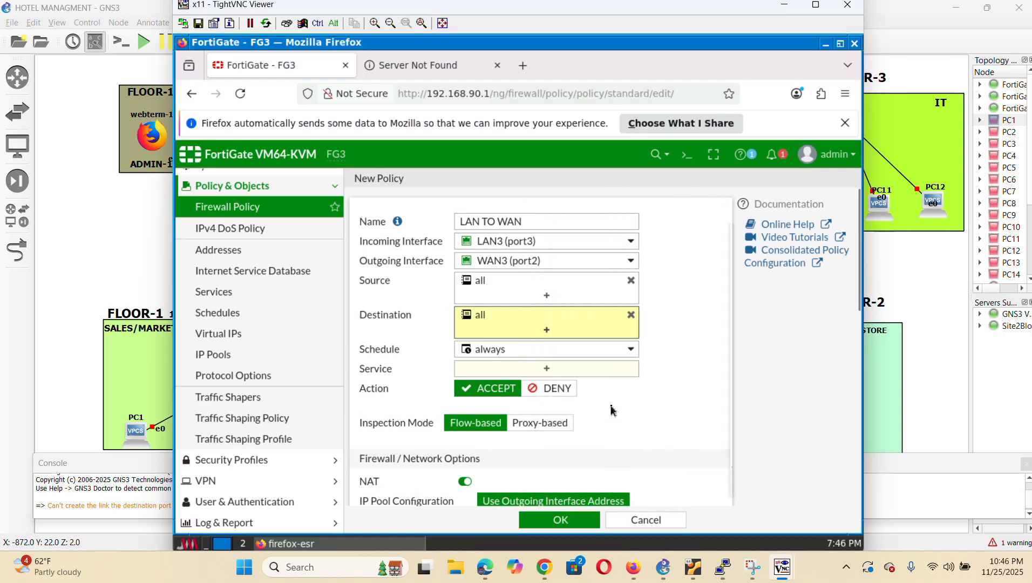
pyautogui.click(547, 369)
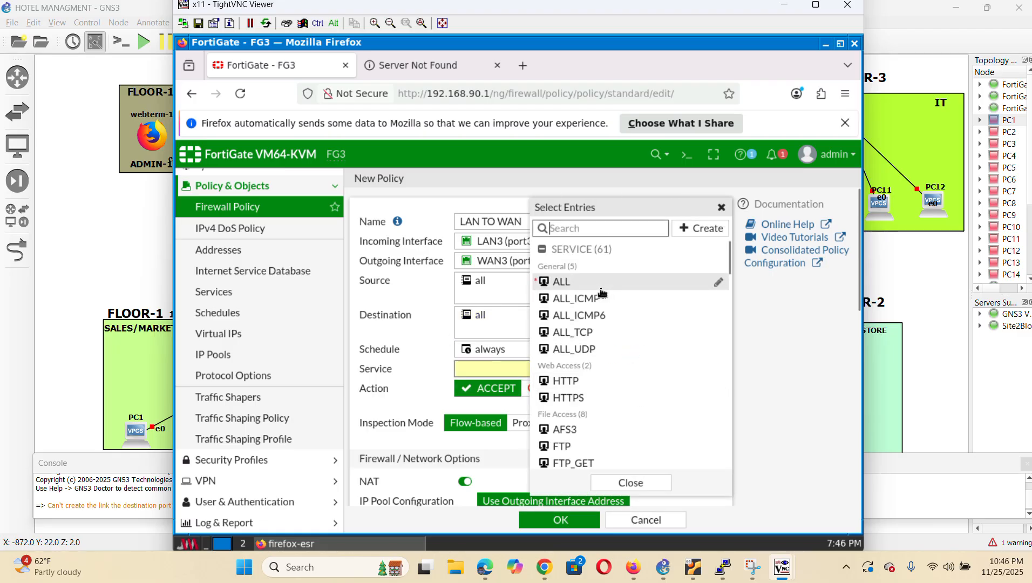
pyautogui.click(597, 285)
pyautogui.click(636, 485)
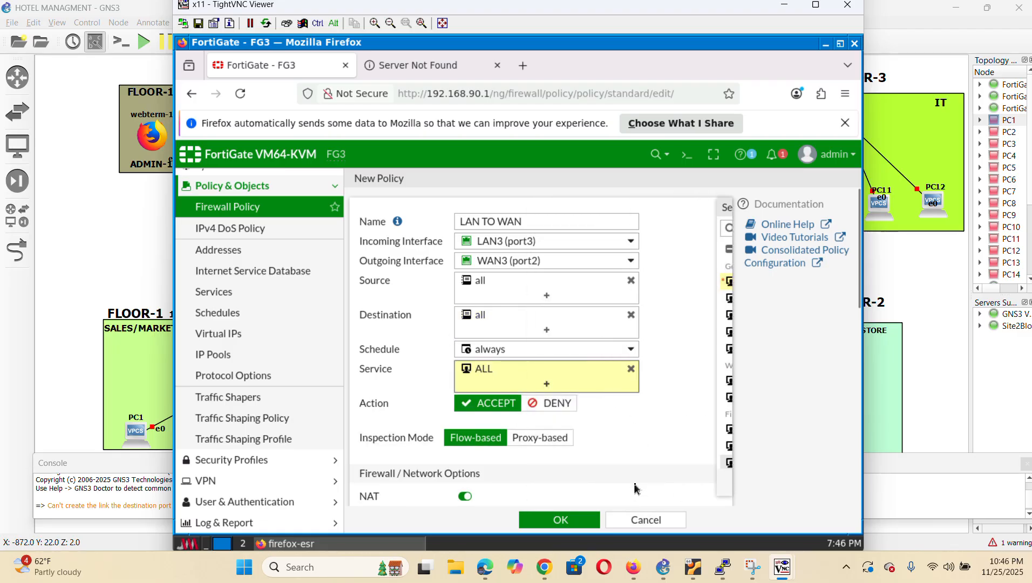
pyautogui.scroll(-4, 650, 455)
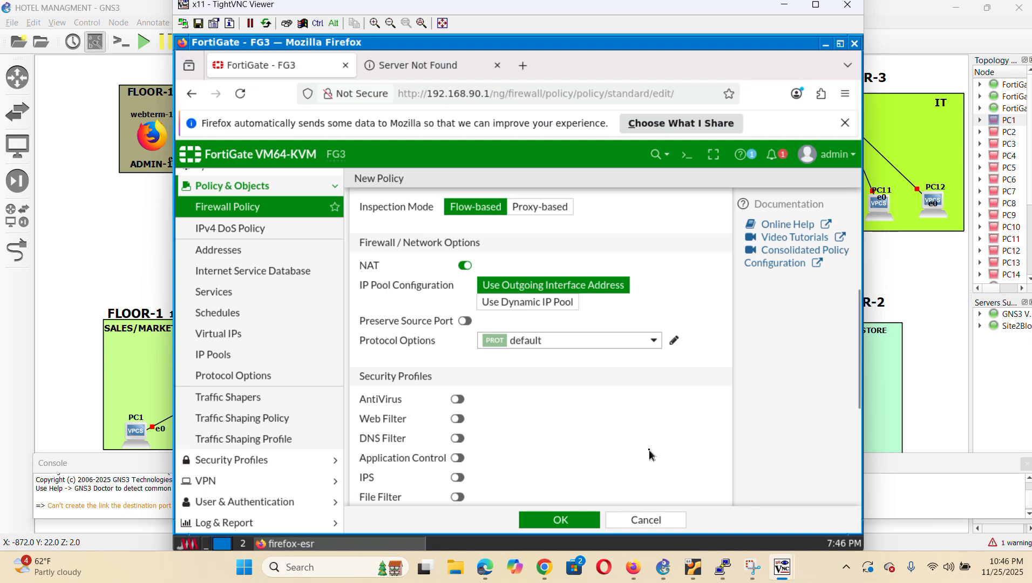
pyautogui.scroll(-4, 650, 456)
pyautogui.click(643, 363)
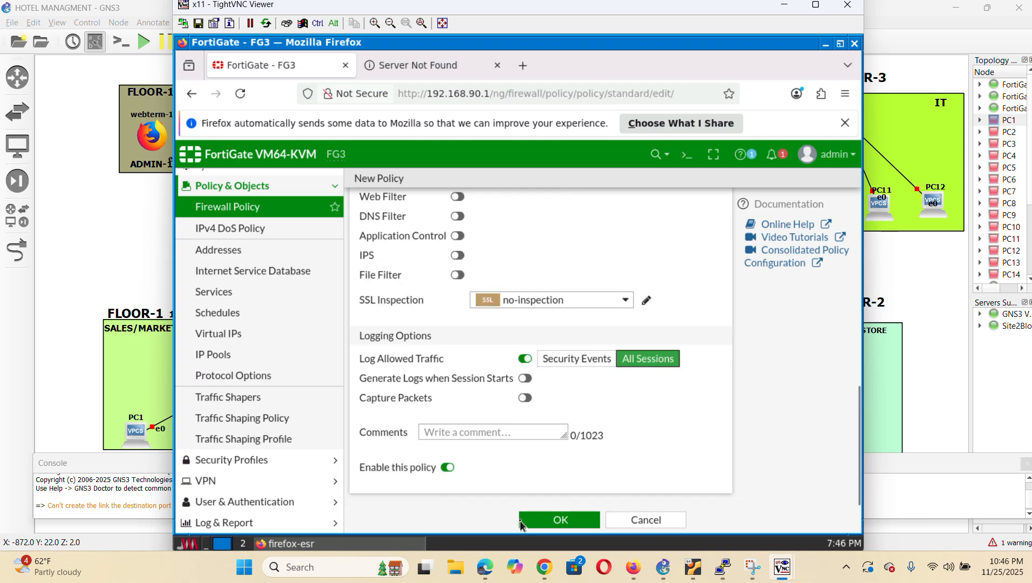
pyautogui.click(574, 525)
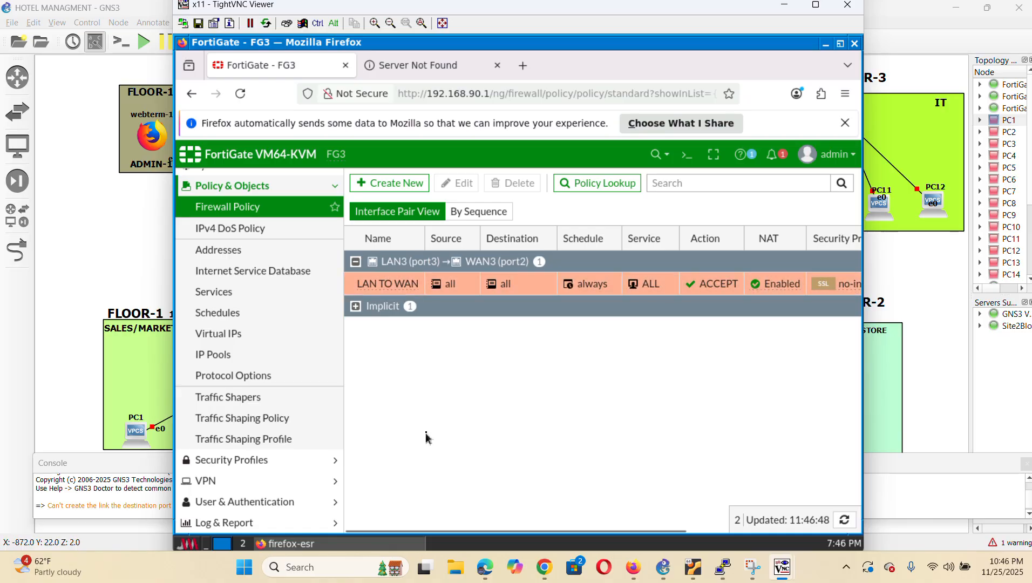
# Begin a WAN TO LAN policy from WAN3 (port2) to LAN3 (port3)
pyautogui.click(392, 188)
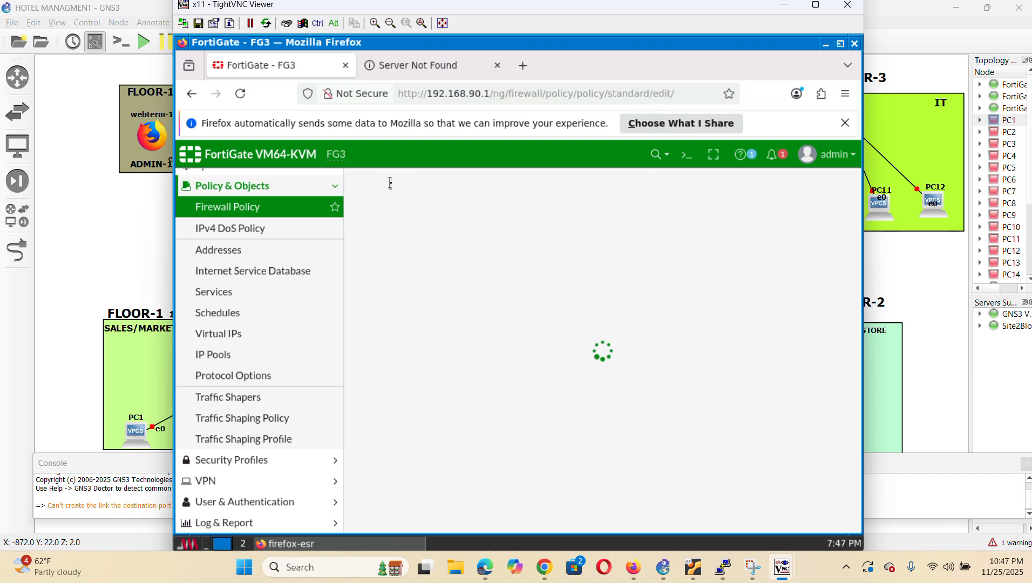
pyautogui.click(473, 222)
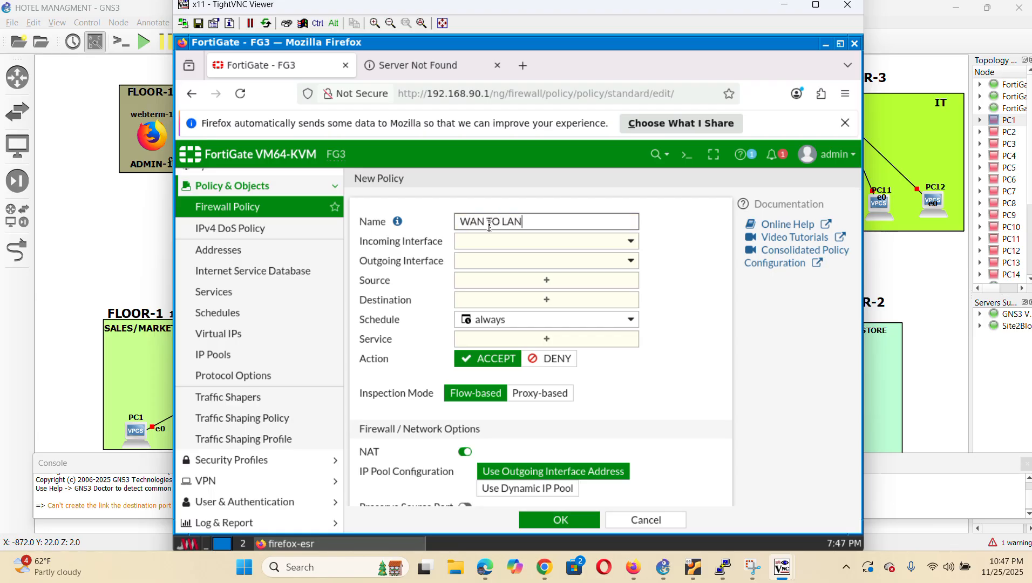
pyautogui.click(553, 237)
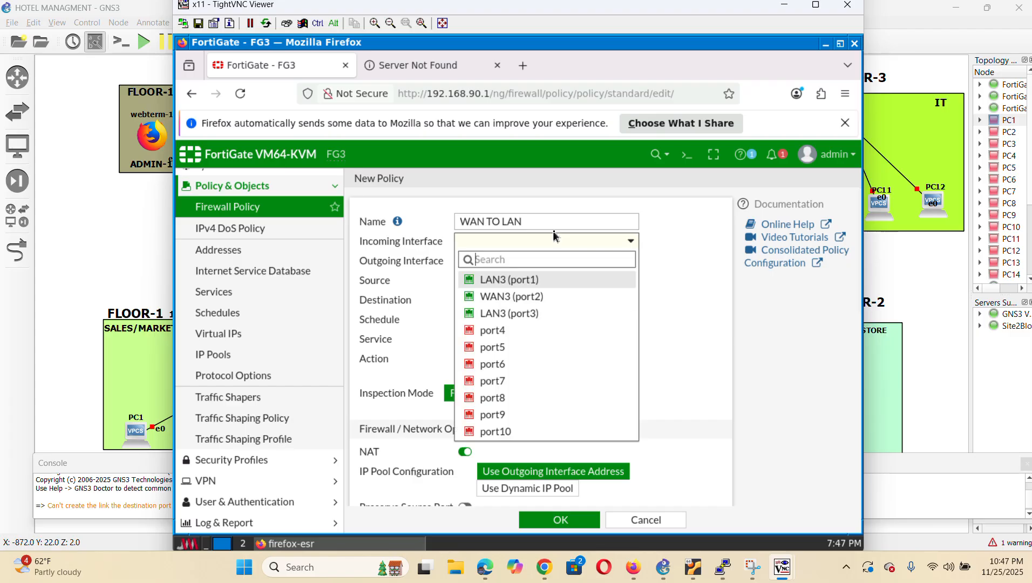
pyautogui.click(523, 297)
pyautogui.click(578, 263)
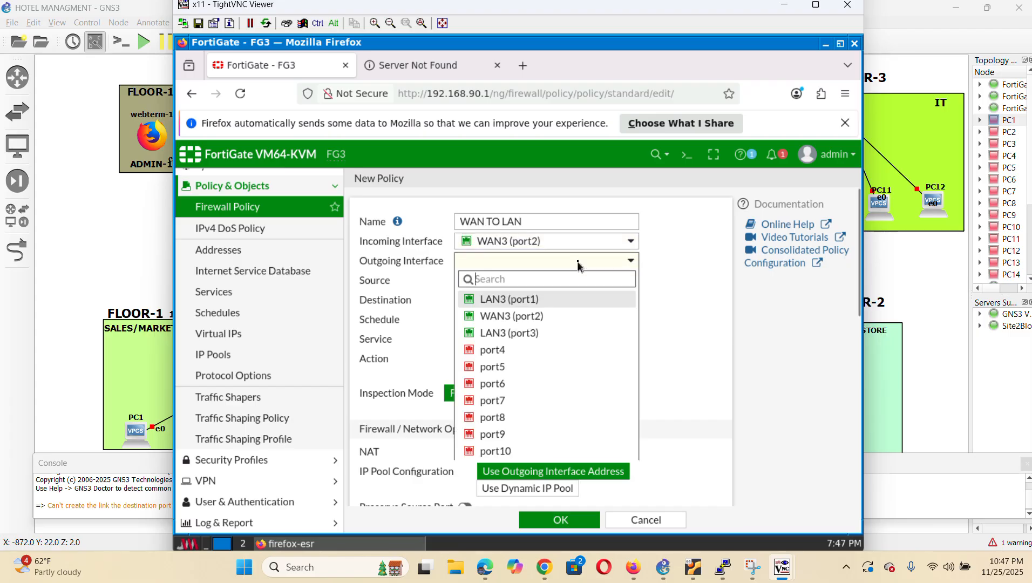
pyautogui.click(535, 334)
# Use source and destination all and service ALL, log all sessions, and save WAN TO LAN
pyautogui.click(549, 282)
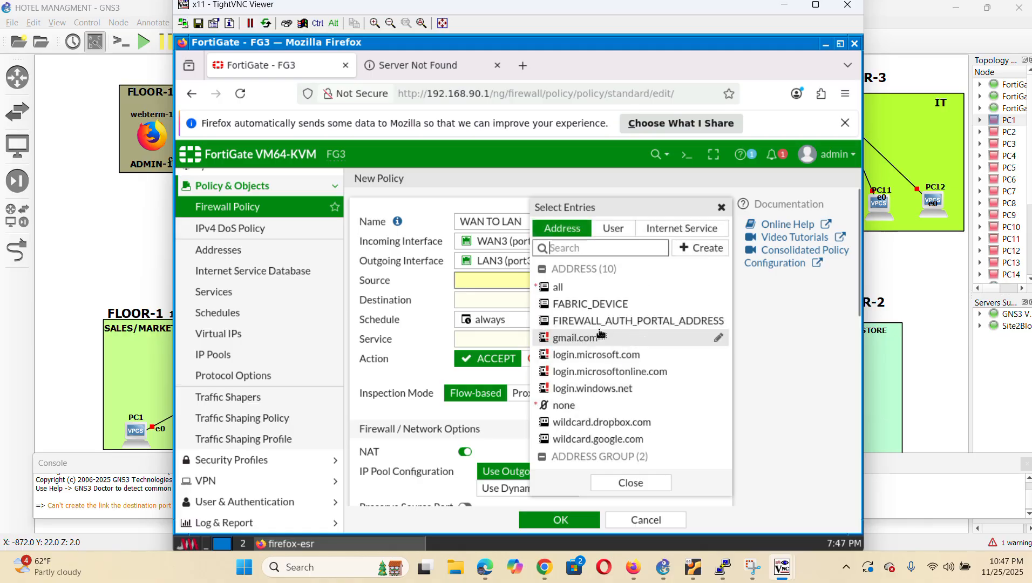
pyautogui.click(598, 287)
pyautogui.click(631, 483)
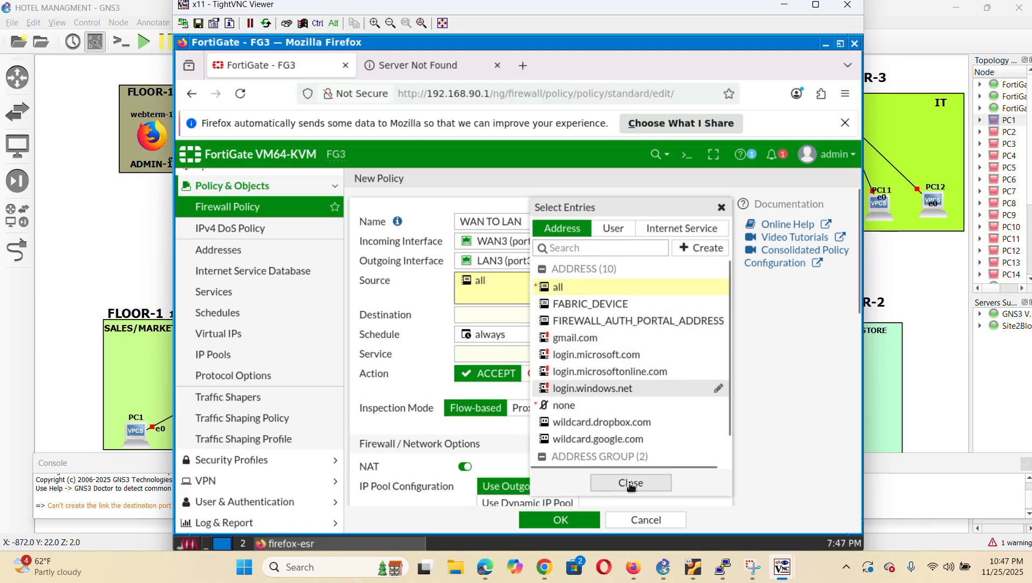
pyautogui.click(546, 319)
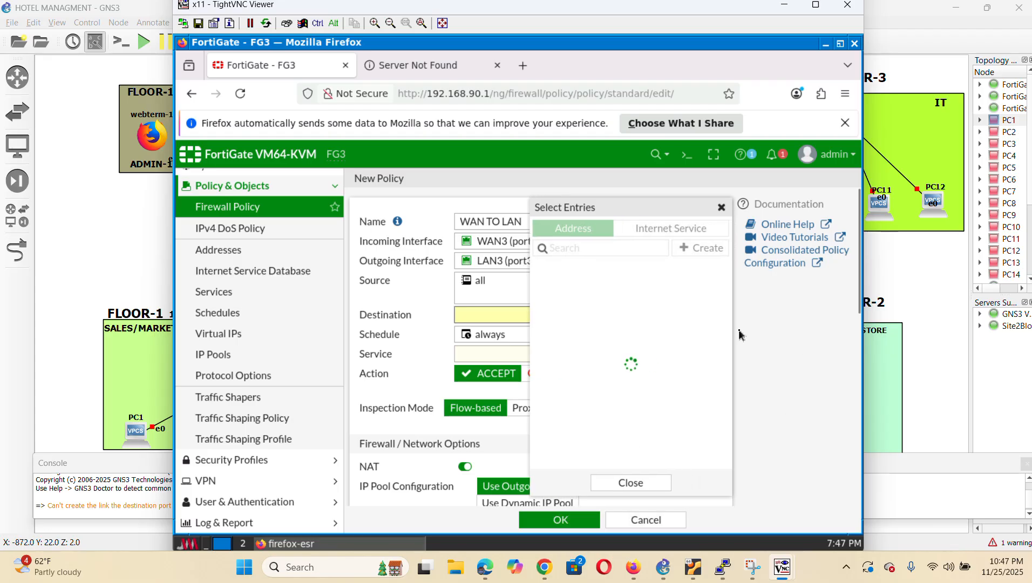
pyautogui.click(560, 287)
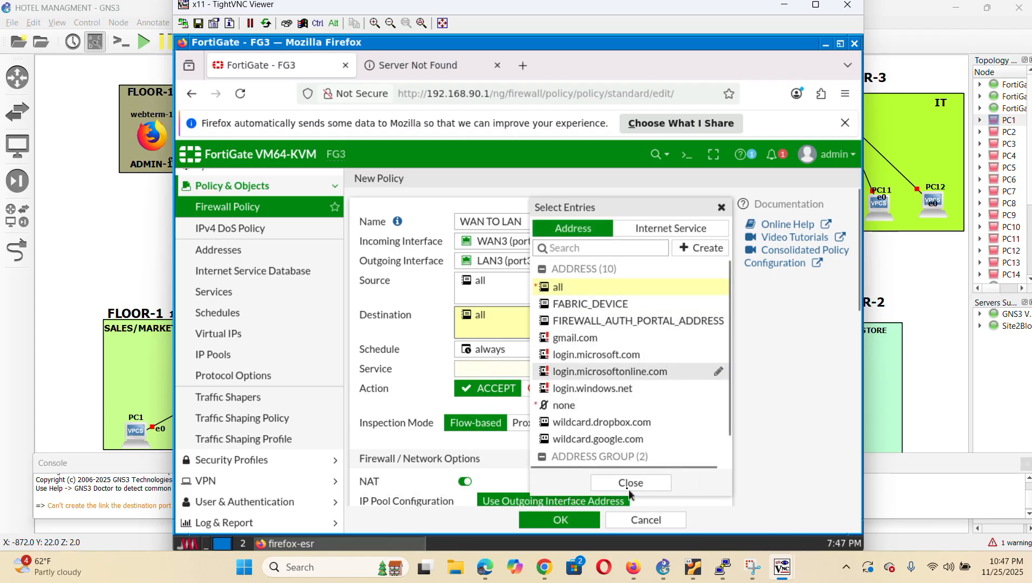
pyautogui.click(650, 490)
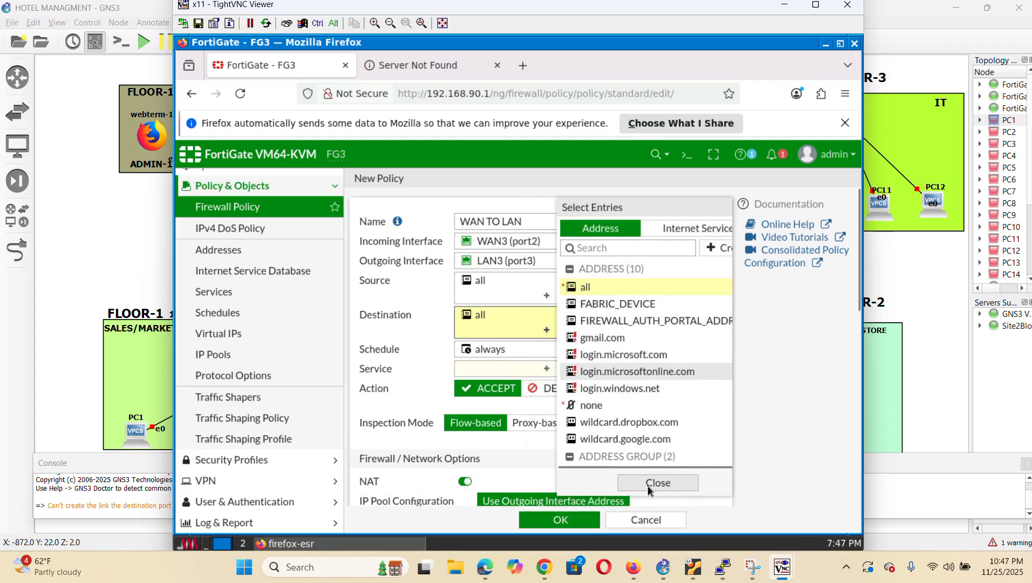
pyautogui.click(545, 369)
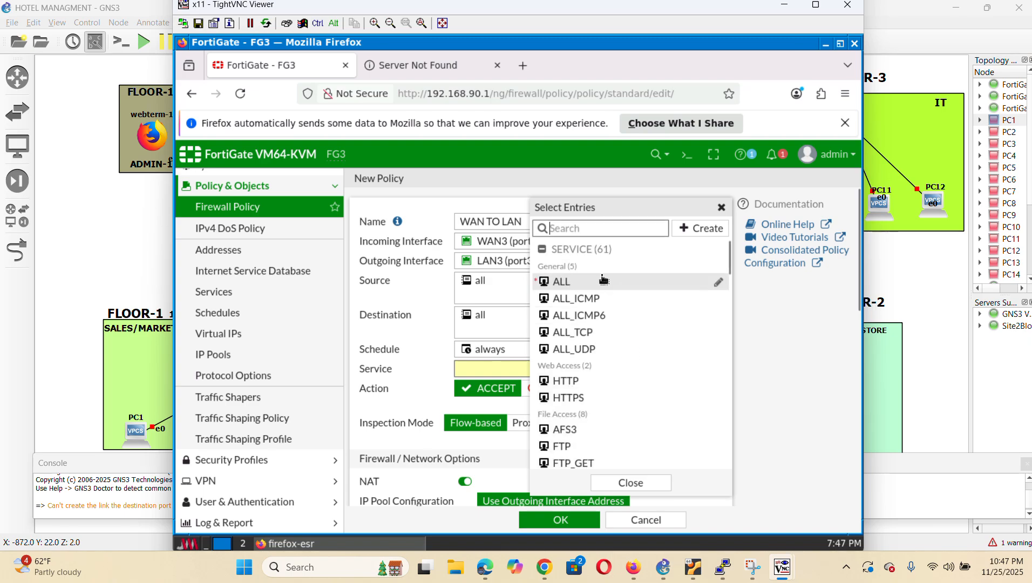
pyautogui.click(594, 281)
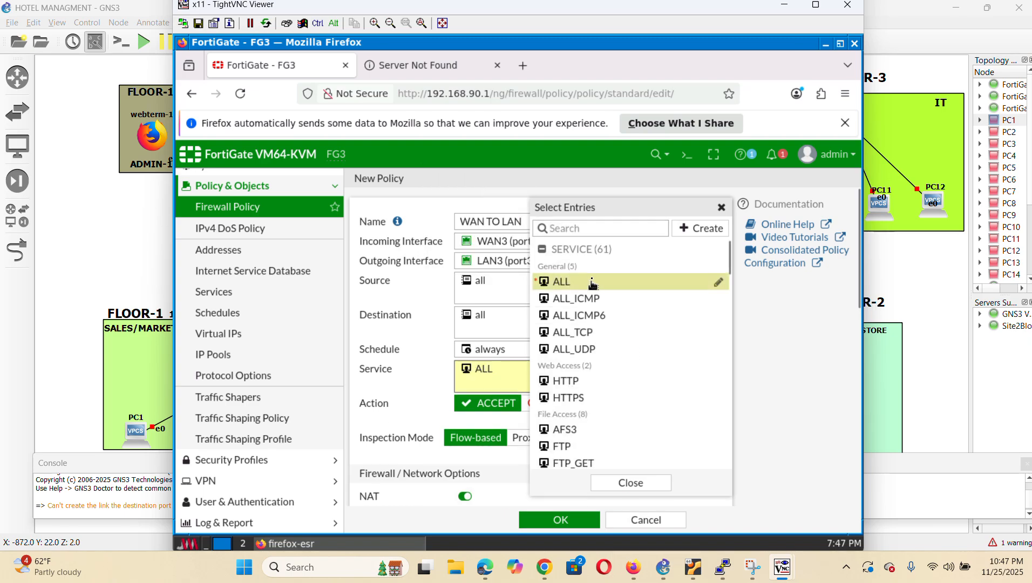
pyautogui.click(629, 482)
pyautogui.scroll(-10, 647, 365)
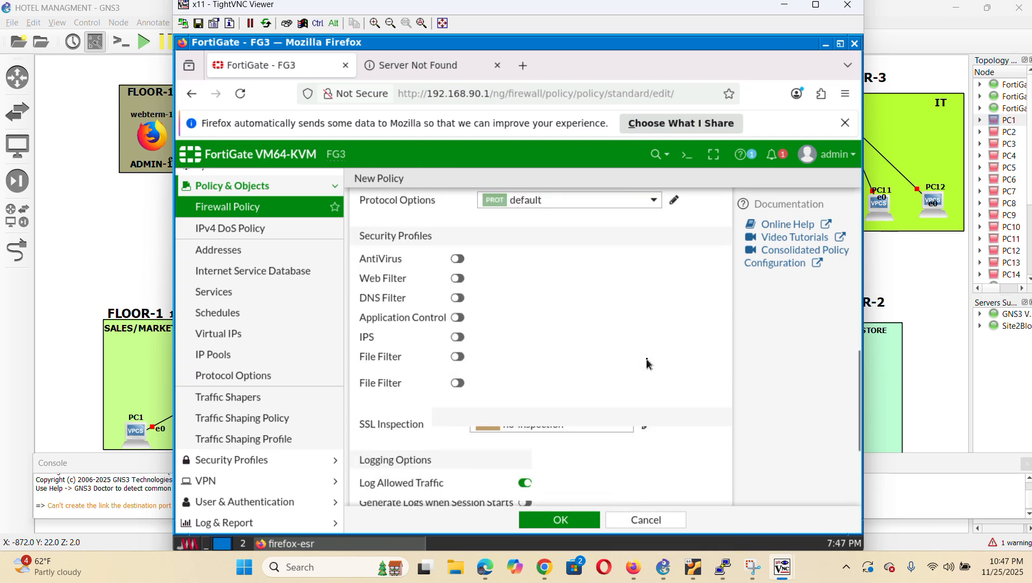
pyautogui.scroll(4, 647, 365)
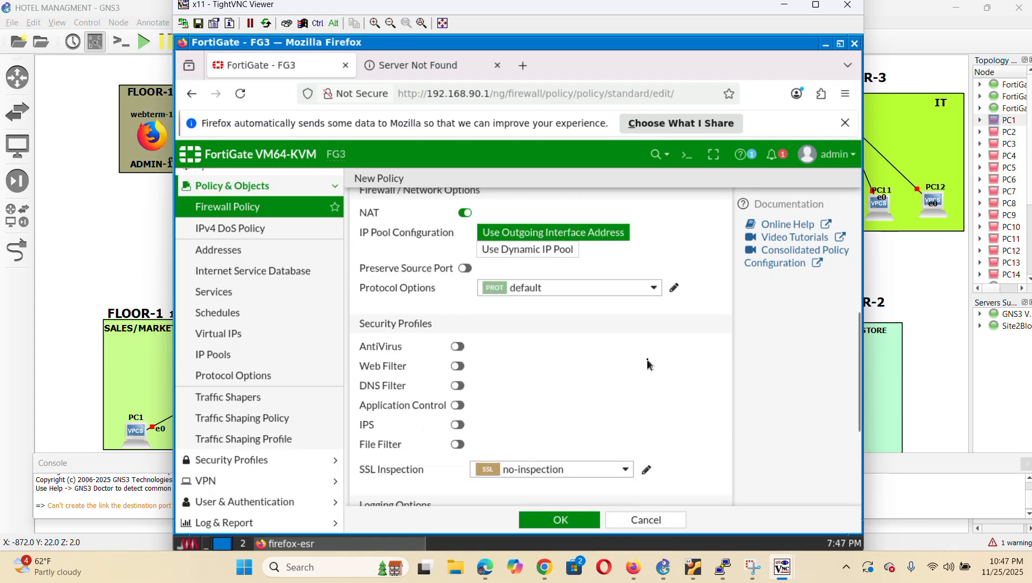
pyautogui.scroll(-3, 649, 365)
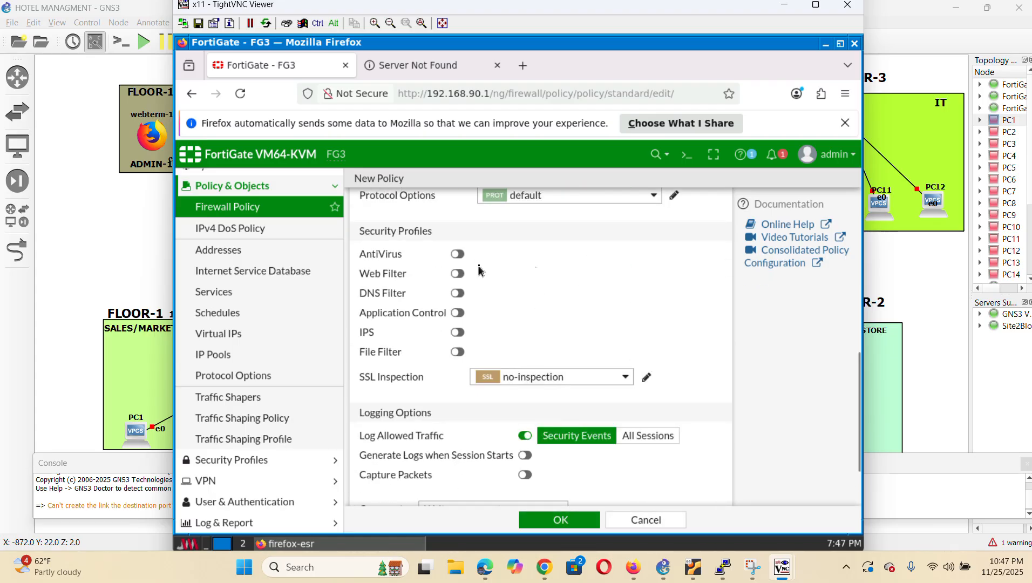
pyautogui.scroll(-1, 600, 419)
pyautogui.click(656, 359)
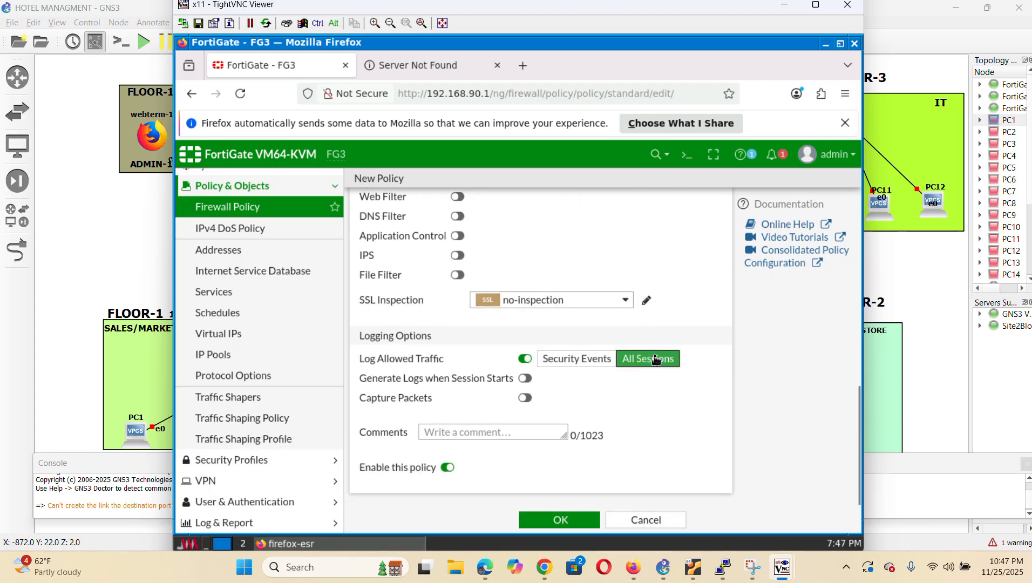
pyautogui.click(571, 522)
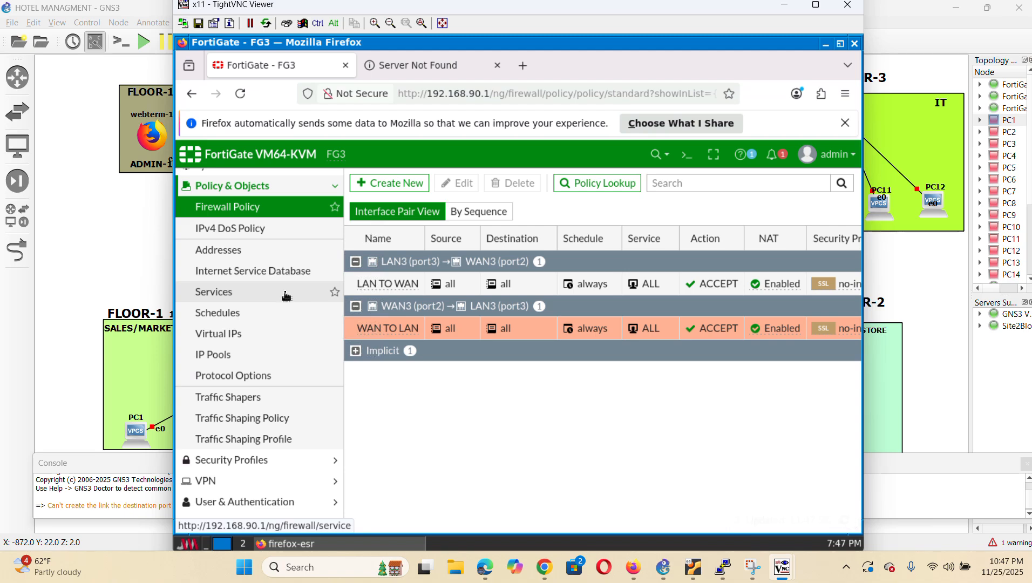
pyautogui.scroll(5, 287, 296)
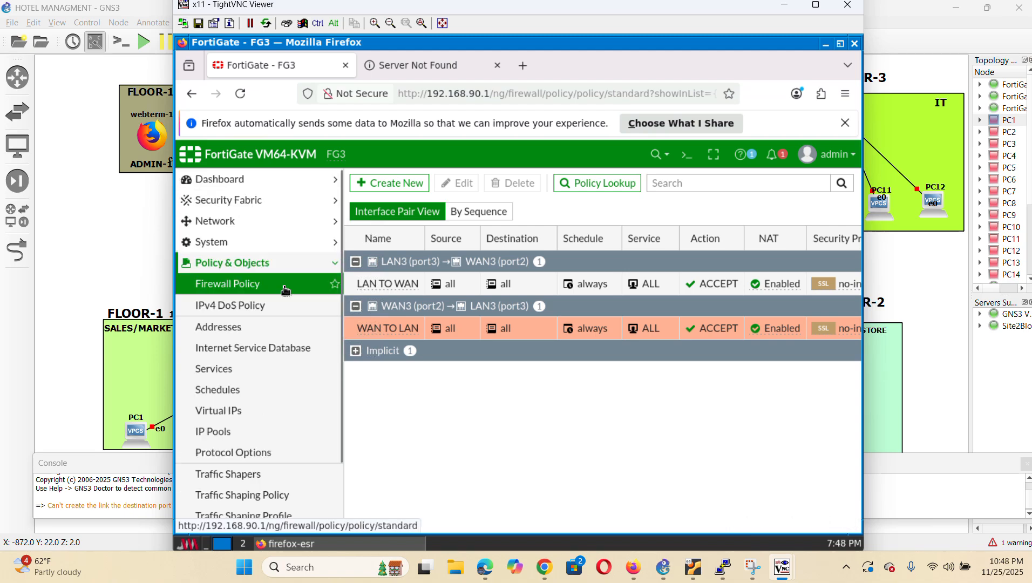
# Open Network > OSPF and replace the Router ID with 10.10.10.10
pyautogui.click(254, 227)
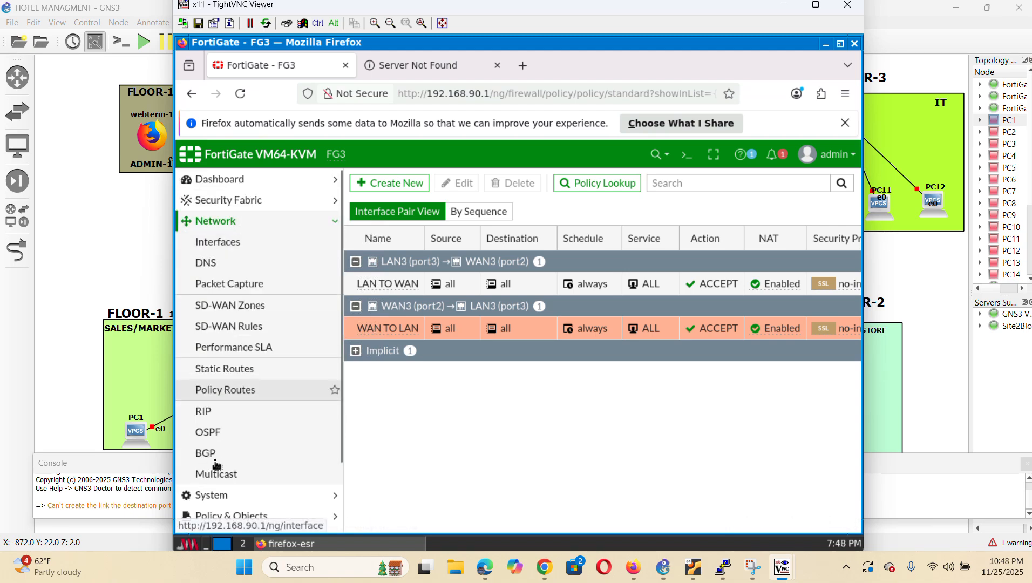
pyautogui.click(226, 439)
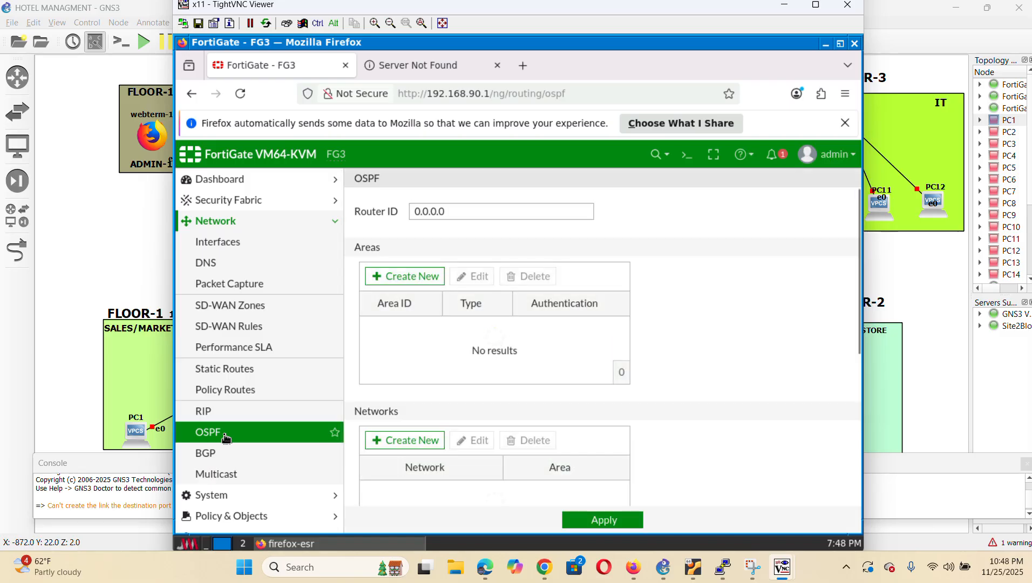
pyautogui.click(480, 216)
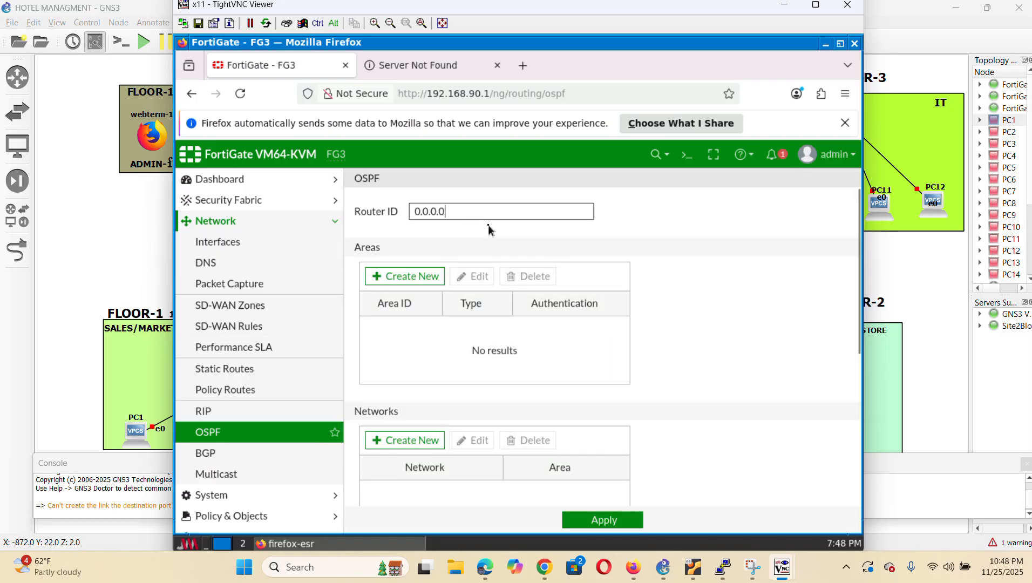
pyautogui.press('BackSpace')
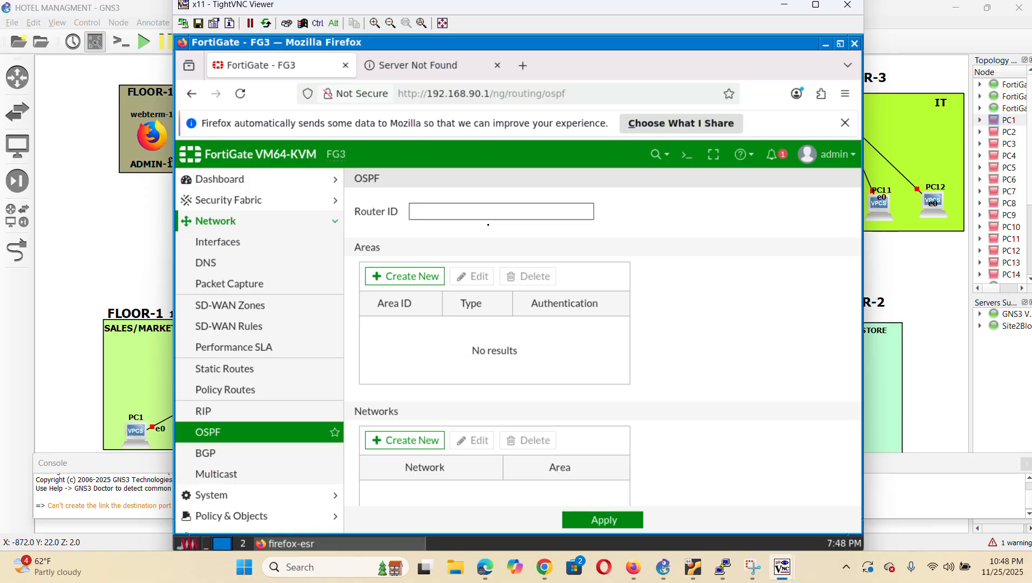
pyautogui.write('8')
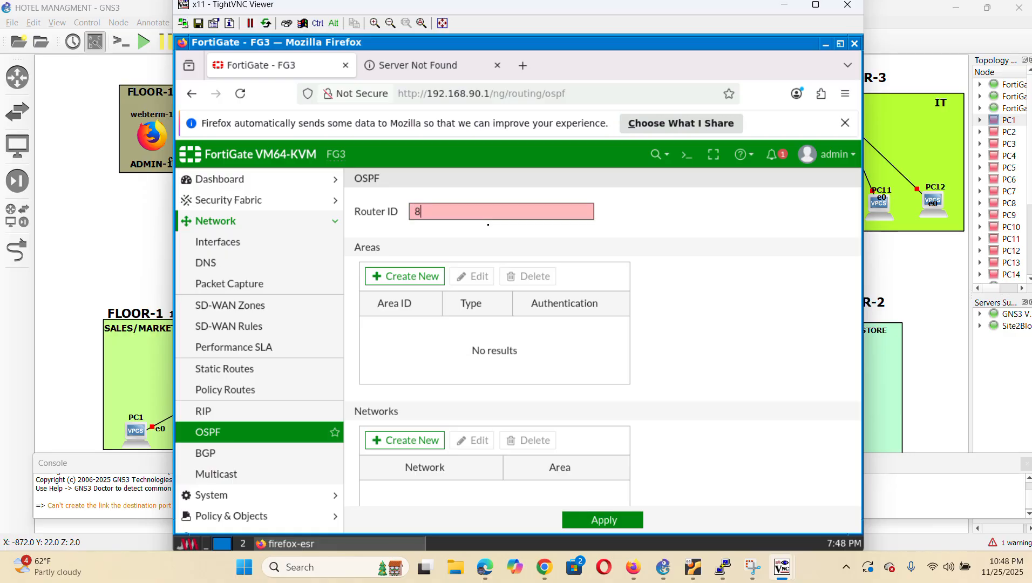
pyautogui.write('.')
pyautogui.write('1.1')
pyautogui.press('BackSpace')
pyautogui.press('BackSpace')
pyautogui.press('BackSpace')
pyautogui.write('8.8')
pyautogui.press('BackSpace')
pyautogui.press('BackSpace')
pyautogui.press('BackSpace')
pyautogui.press('BackSpace')
pyautogui.press('BackSpace')
pyautogui.press('BackSpace')
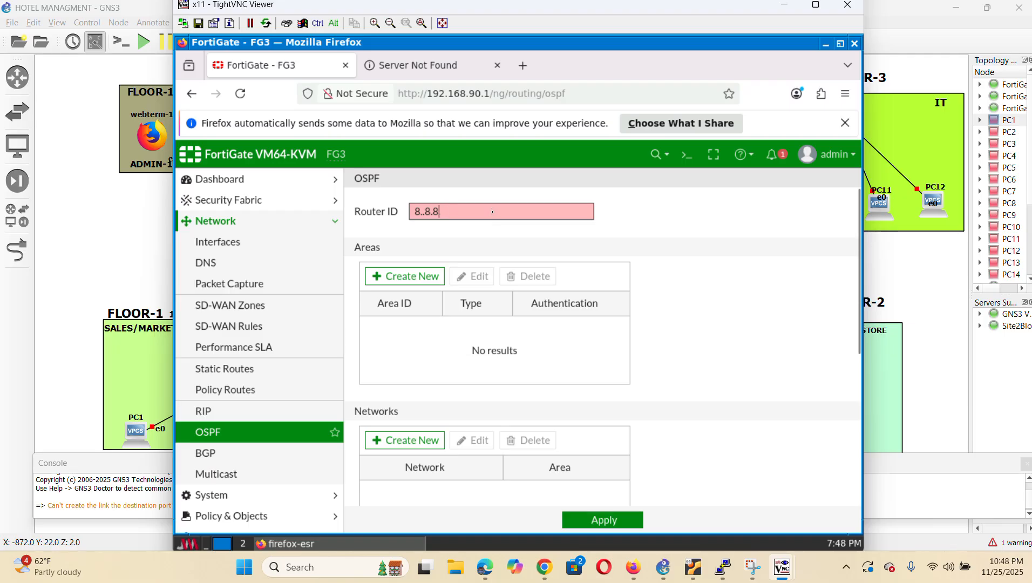
pyautogui.press('BackSpace')
pyautogui.press('BackSpace')
pyautogui.press('BackSpace')
pyautogui.write('7.7.7.7')
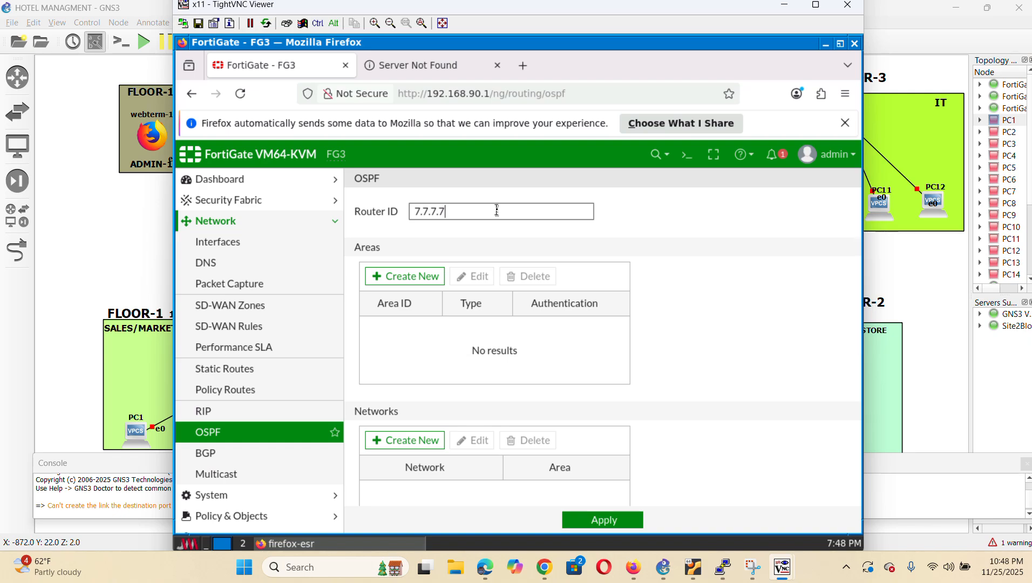
pyautogui.press('BackSpace')
pyautogui.press('BackSpace')
pyautogui.press('BackSpace')
pyautogui.press('BackSpace')
pyautogui.press('BackSpace')
pyautogui.press('BackSpace')
pyautogui.press('BackSpace')
pyautogui.write('10')
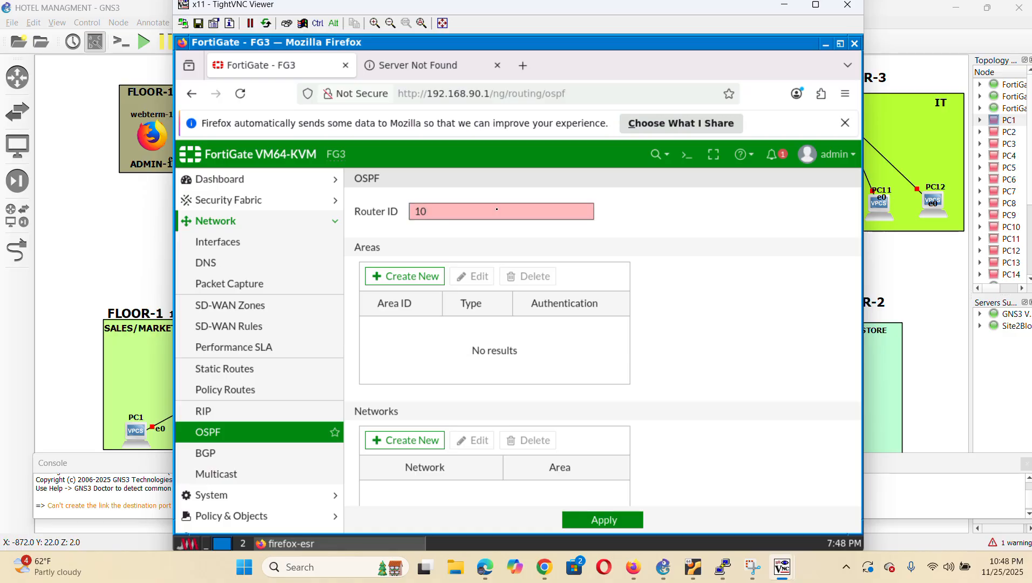
pyautogui.press('BackSpace')
pyautogui.press('BackSpace')
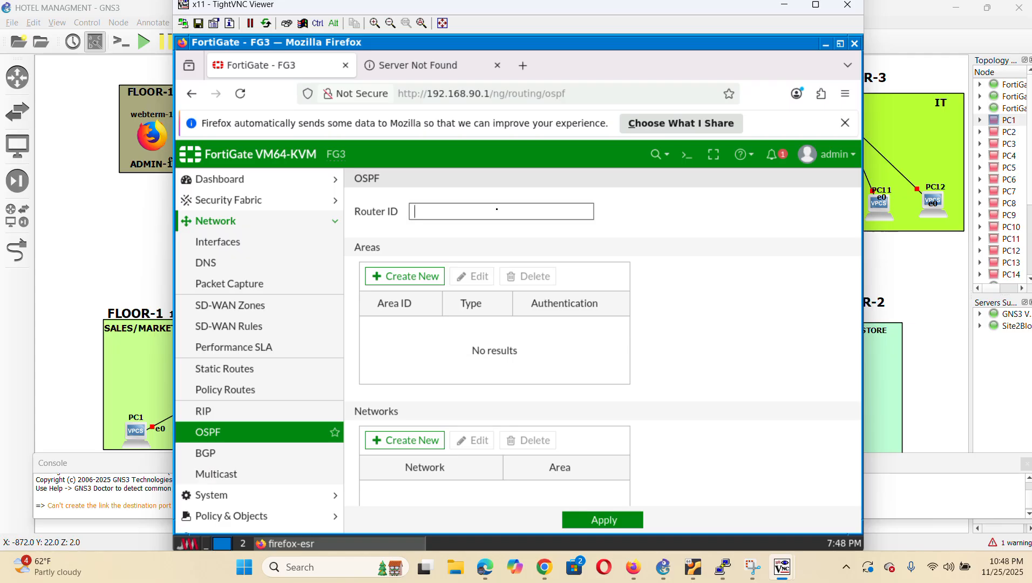
pyautogui.write('7')
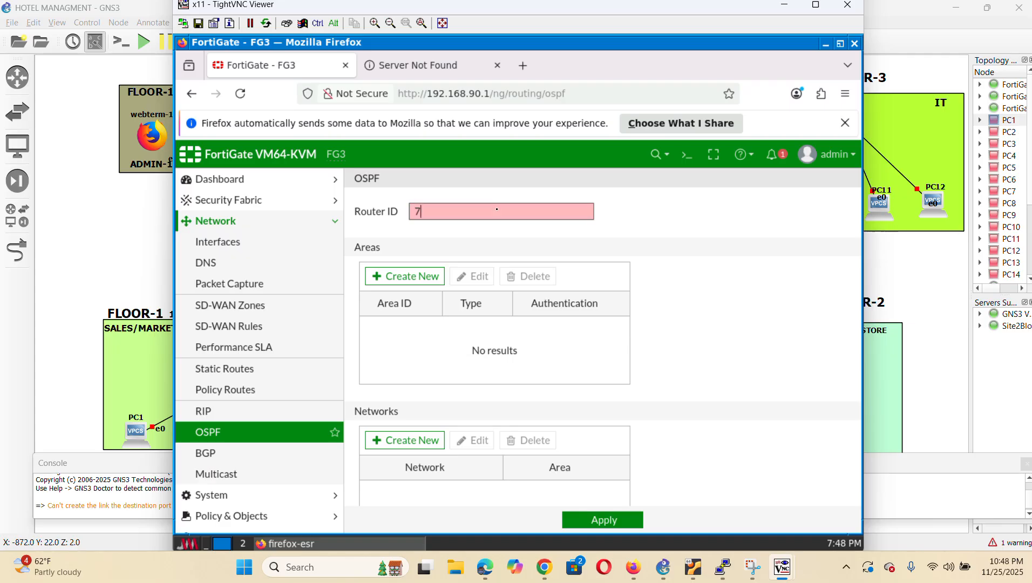
pyautogui.write('0.10.10.10')
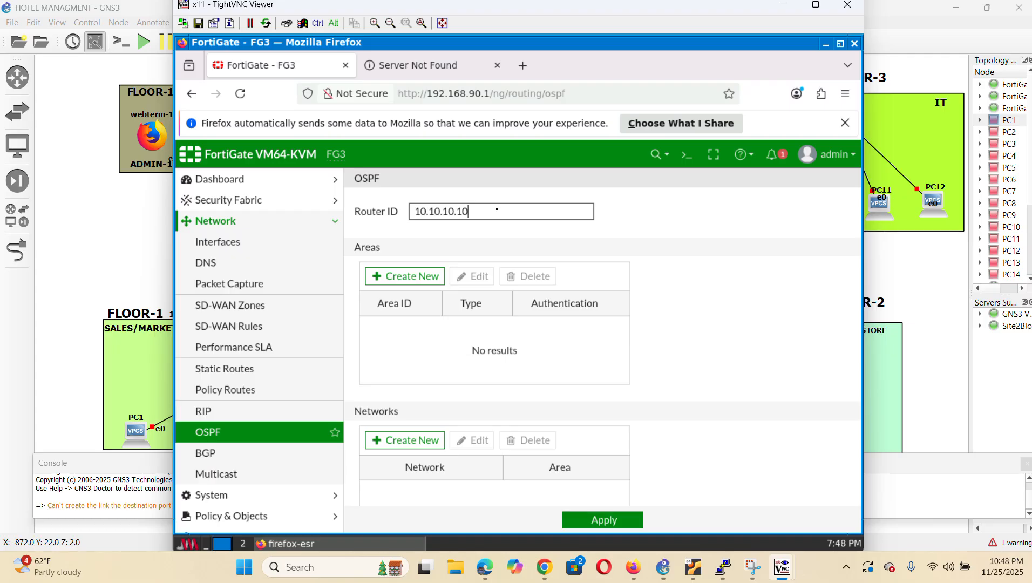
# Add OSPF area 0.0.0.0
pyautogui.click(406, 277)
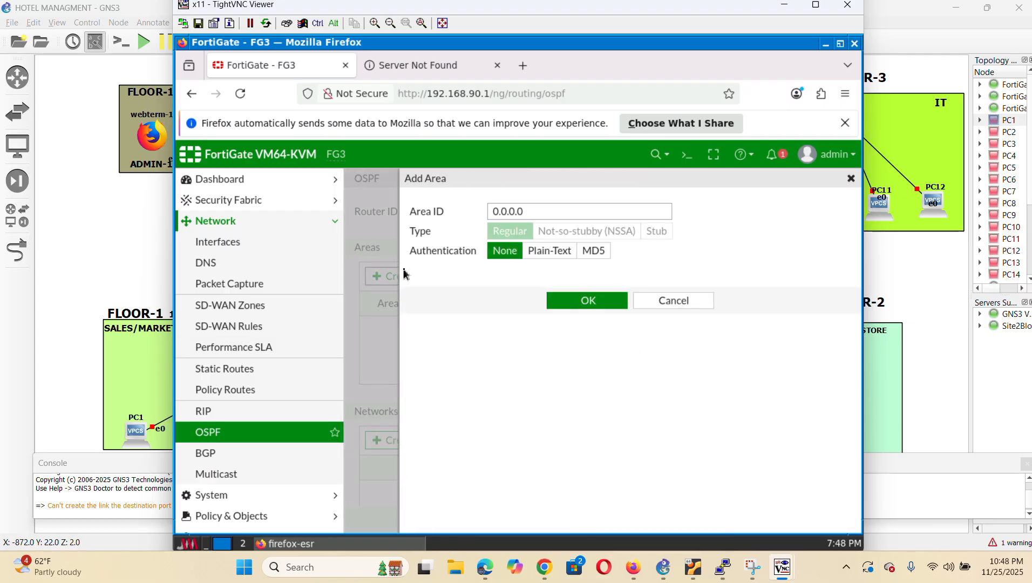
pyautogui.click(530, 210)
pyautogui.click(590, 302)
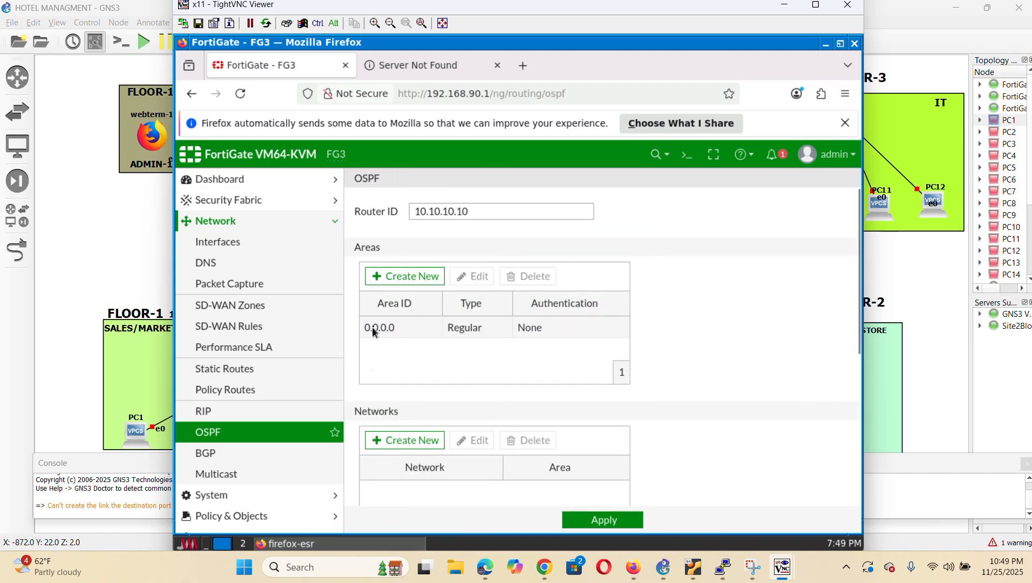
# Add network 40.40.40.0/24 to area 0.0.0.0
pyautogui.click(406, 443)
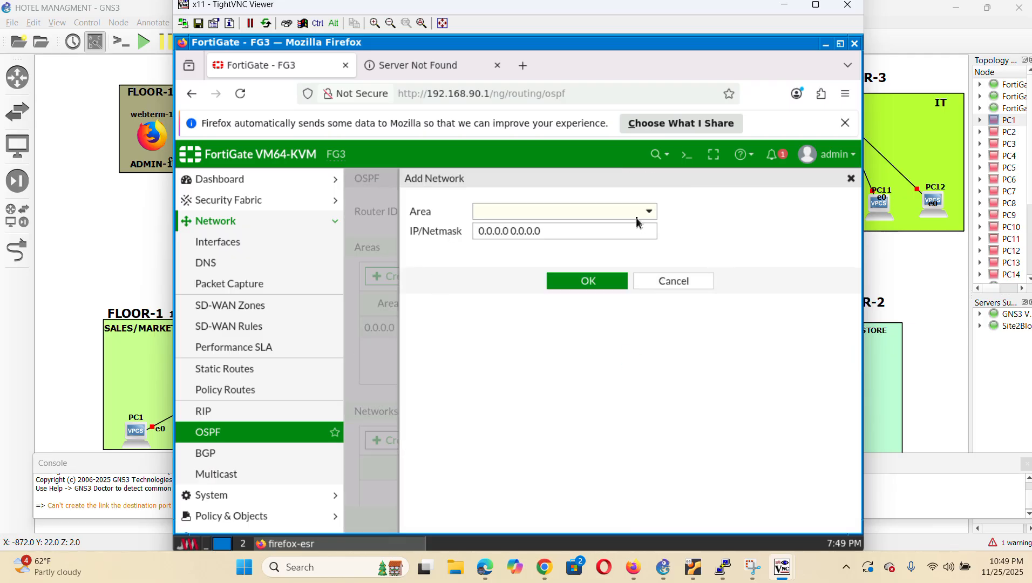
pyautogui.click(639, 217)
pyautogui.click(532, 249)
pyautogui.click(561, 231)
pyautogui.press('BackSpace')
pyautogui.press('BackSpace')
pyautogui.press('BackSpace')
pyautogui.press('BackSpace')
pyautogui.press('BackSpace')
pyautogui.press('BackSpace')
pyautogui.press('BackSpace')
pyautogui.press('BackSpace')
pyautogui.press('BackSpace')
pyautogui.press('BackSpace')
pyautogui.press('BackSpace')
pyautogui.press('BackSpace')
pyautogui.press('BackSpace')
pyautogui.press('BackSpace')
pyautogui.press('BackSpace')
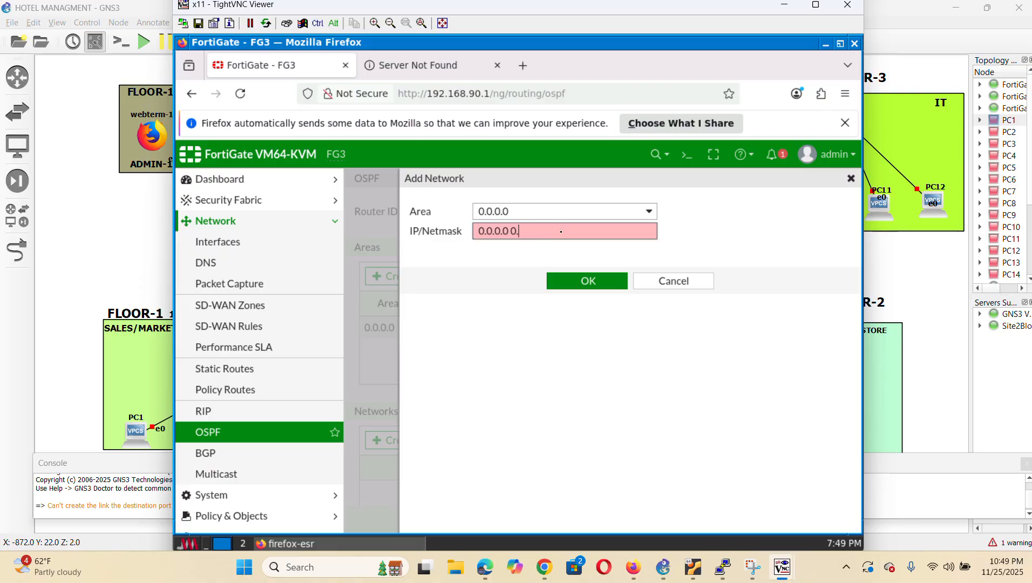
pyautogui.write('40.40.40.0')
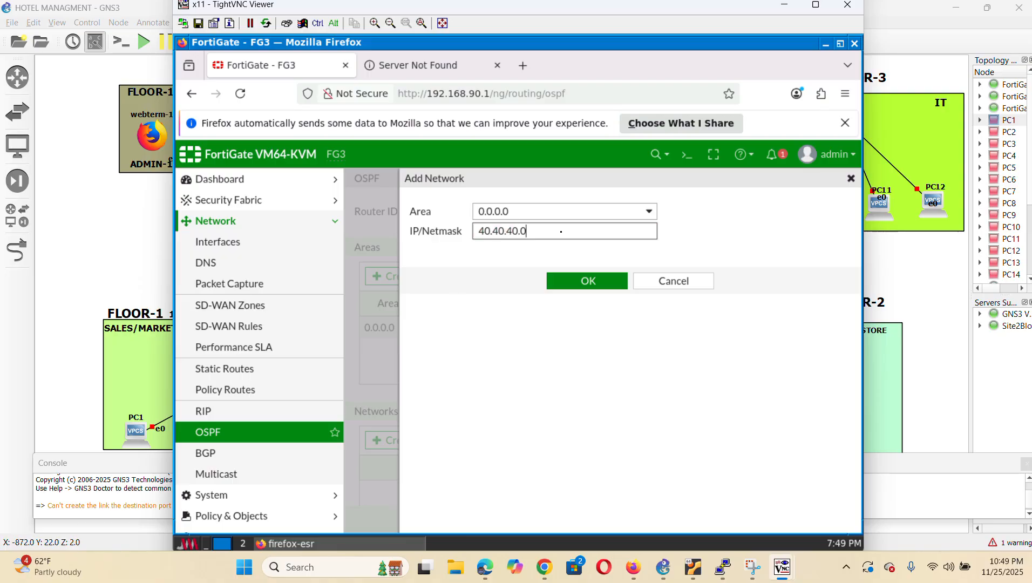
pyautogui.write('/24')
pyautogui.click(609, 283)
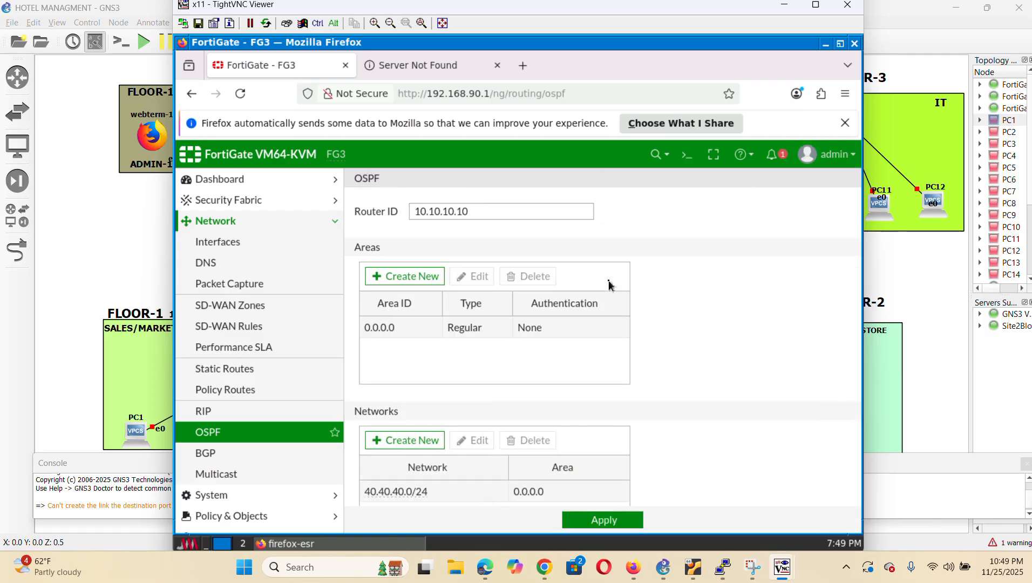
pyautogui.scroll(-3, 579, 390)
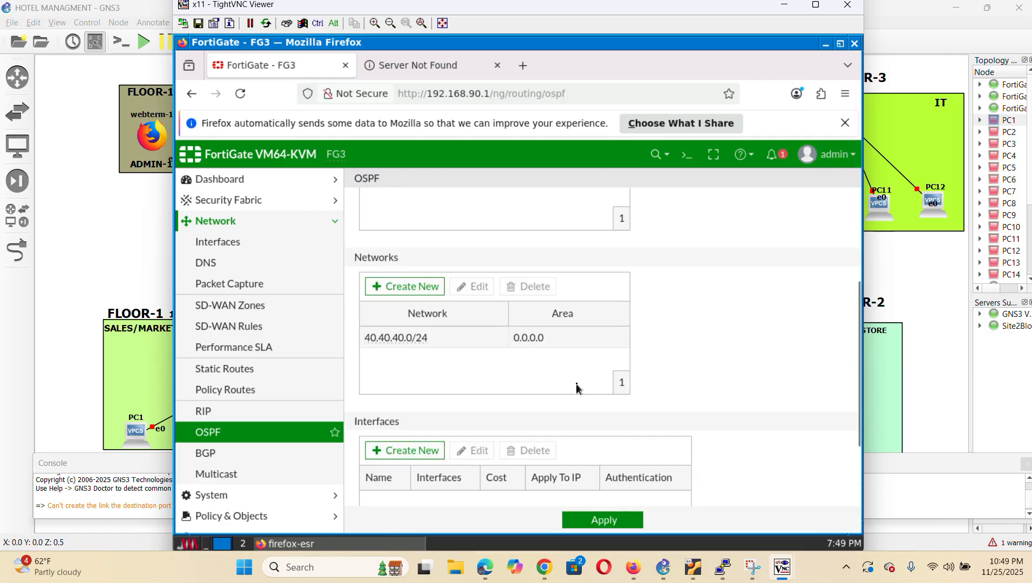
# Add network 192.168.40.0/24 to area 0.0.0.0
pyautogui.click(399, 288)
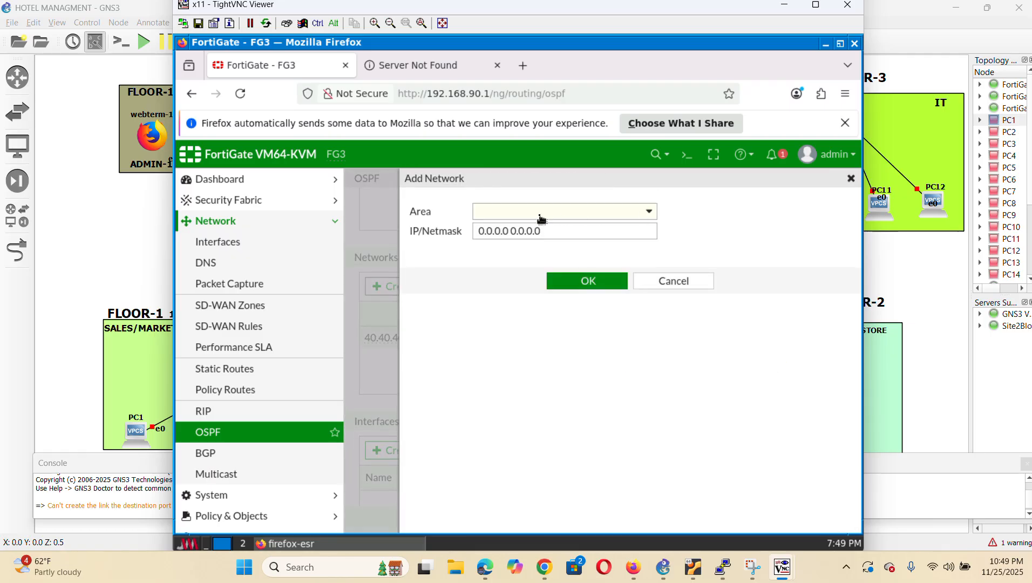
pyautogui.click(539, 215)
pyautogui.click(527, 267)
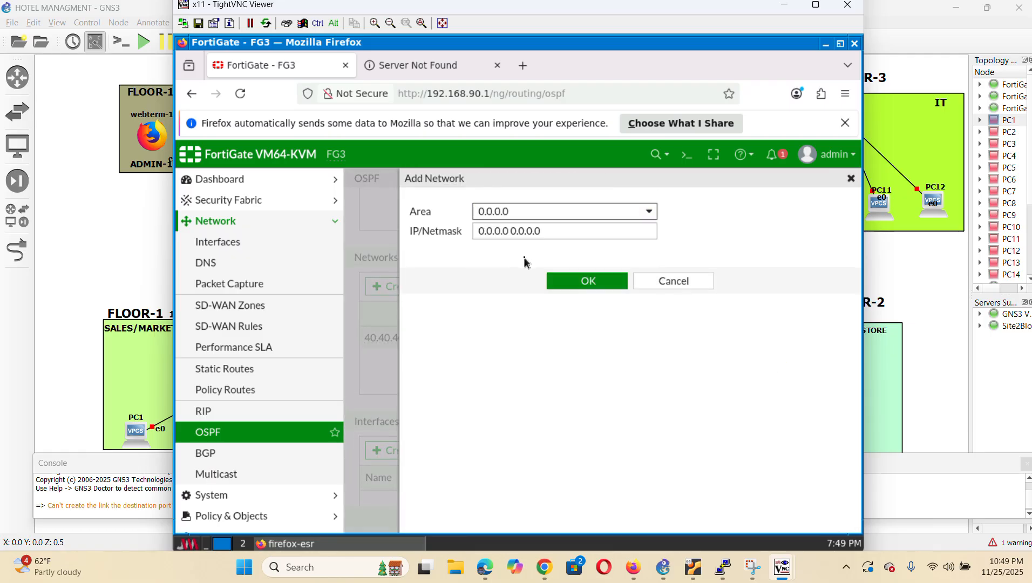
pyautogui.click(570, 231)
pyautogui.press('BackSpace')
pyautogui.press('BackSpace')
pyautogui.press('BackSpace')
pyautogui.press('BackSpace')
pyautogui.press('BackSpace')
pyautogui.press('BackSpace')
pyautogui.press('BackSpace')
pyautogui.press('BackSpace')
pyautogui.press('BackSpace')
pyautogui.press('BackSpace')
pyautogui.press('BackSpace')
pyautogui.press('BackSpace')
pyautogui.press('BackSpace')
pyautogui.press('BackSpace')
pyautogui.press('BackSpace')
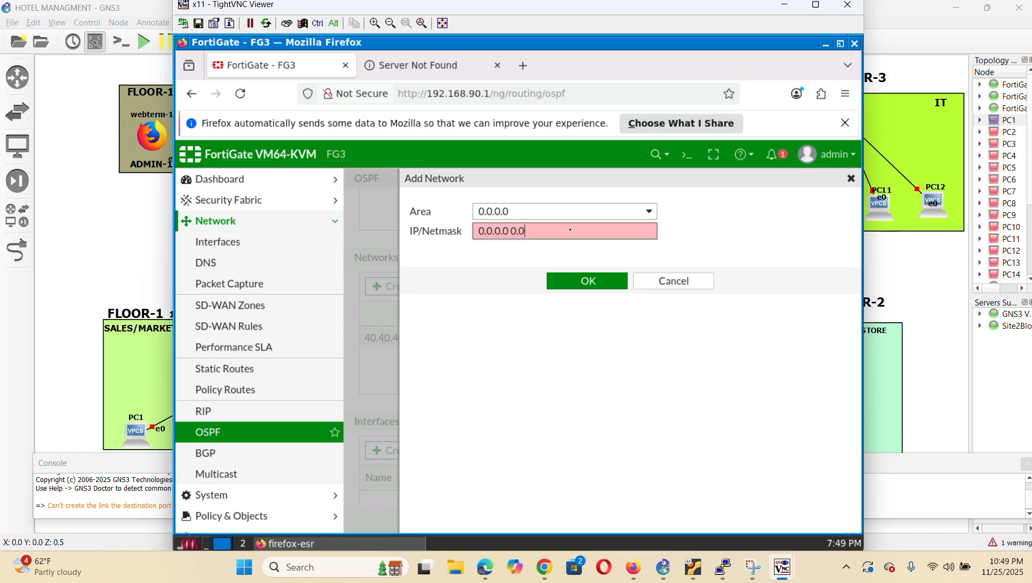
pyautogui.write('192.168.40.0/24')
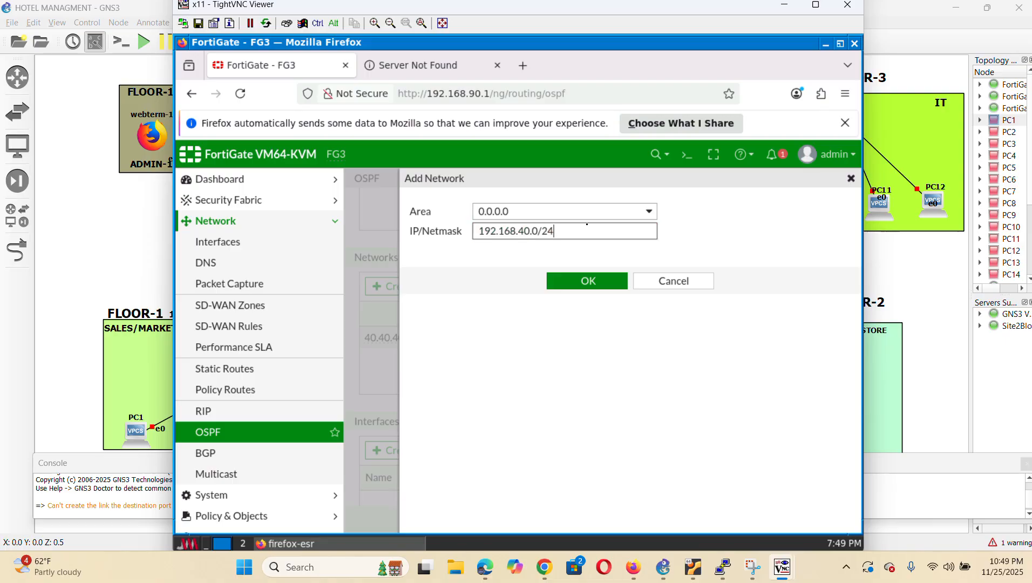
pyautogui.click(578, 285)
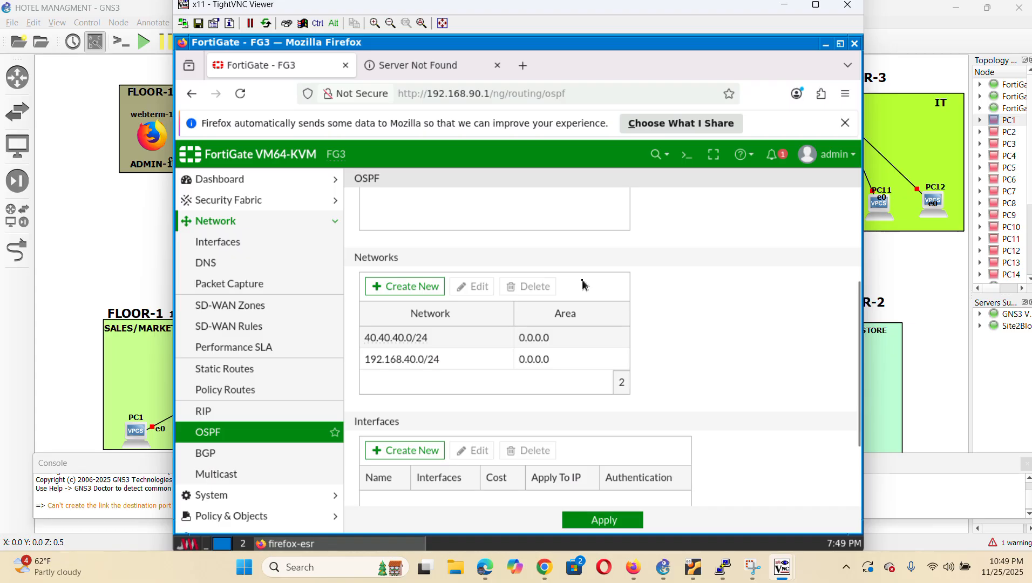
pyautogui.scroll(-2, 582, 284)
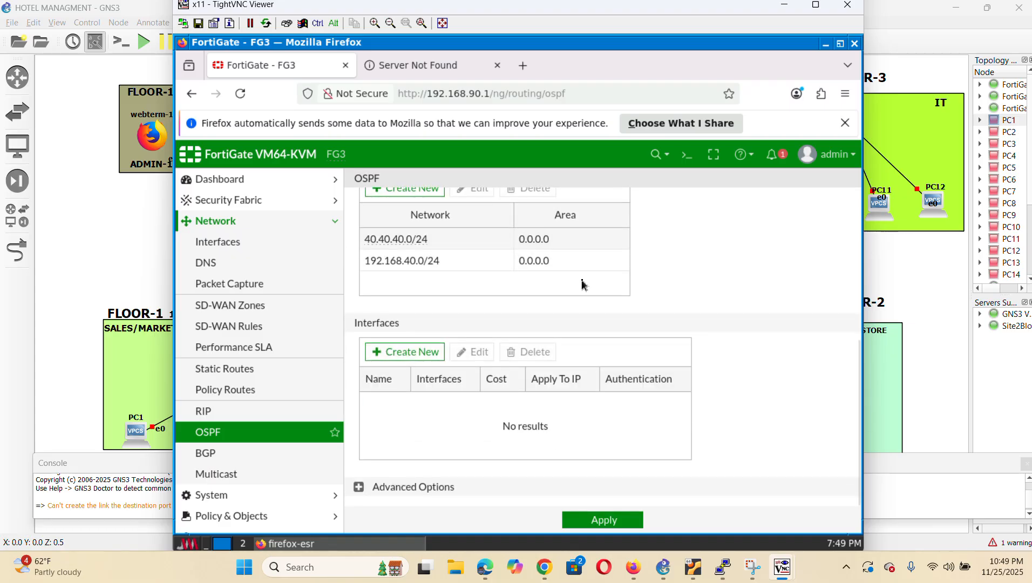
# Create an OSPF interface named WAN3 on WAN3 (port2)
pyautogui.click(404, 354)
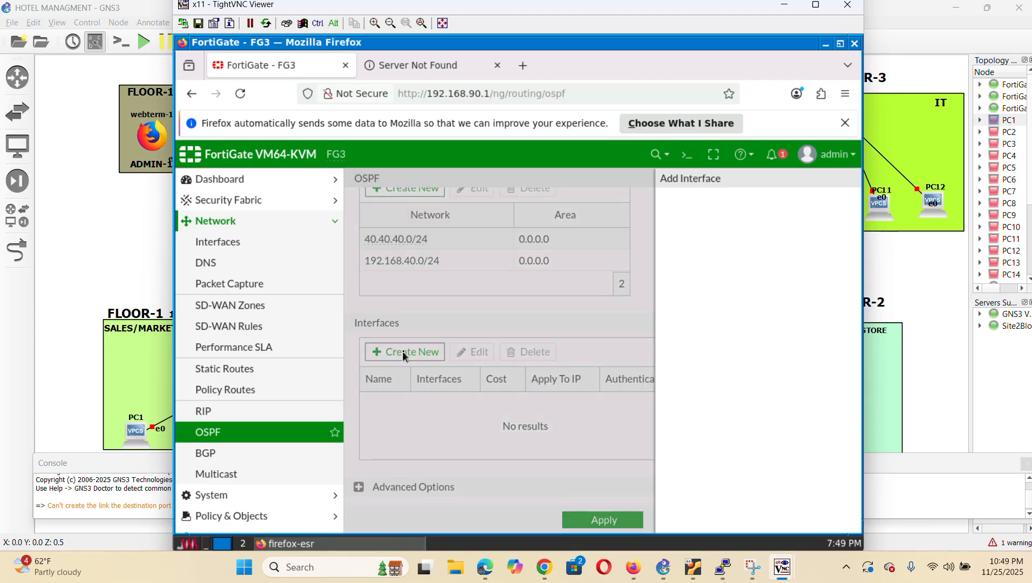
pyautogui.click(531, 212)
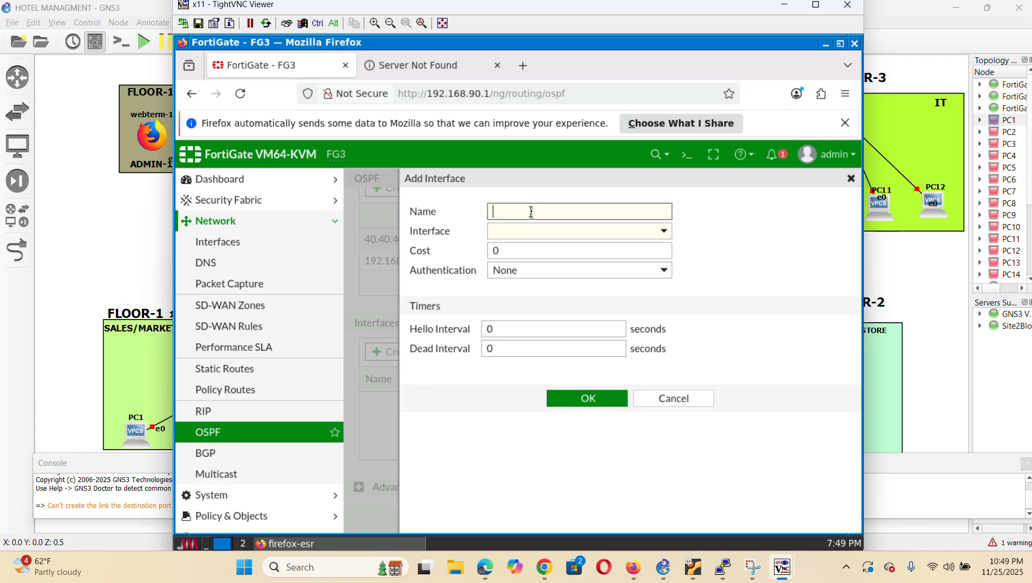
pyautogui.write('WAN3')
pyautogui.click(603, 233)
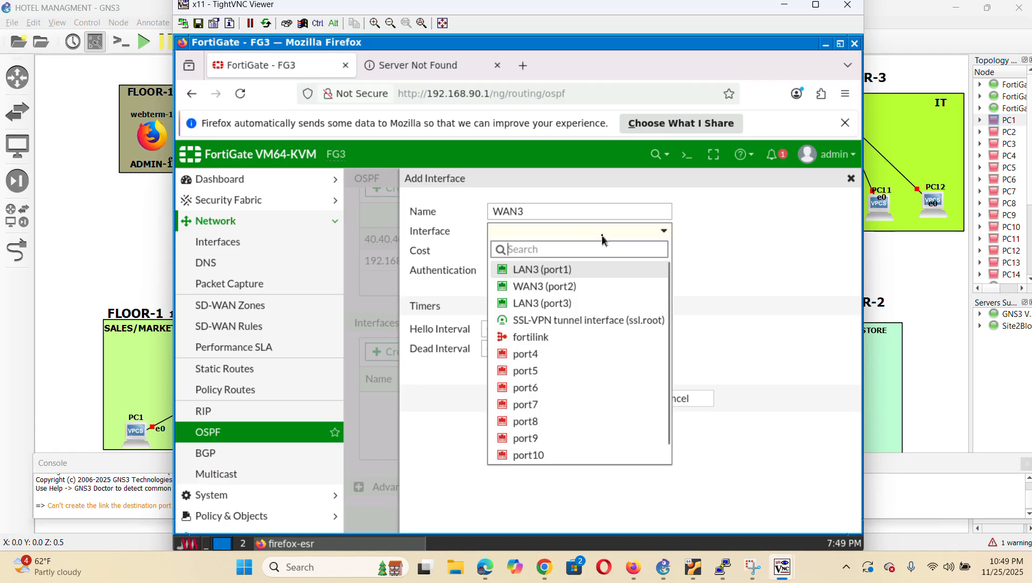
pyautogui.click(562, 289)
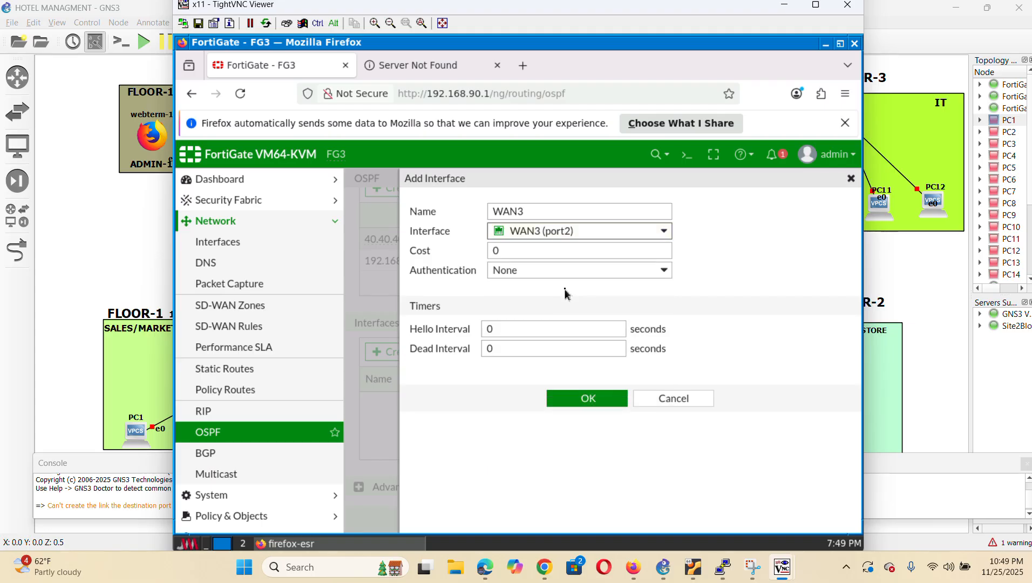
# Set Hello and Dead intervals to 10, add the interface, and apply the OSPF settings
pyautogui.click(530, 330)
pyautogui.press('BackSpace')
pyautogui.write('10')
pyautogui.click(506, 349)
pyautogui.press('BackSpace')
pyautogui.write('1')
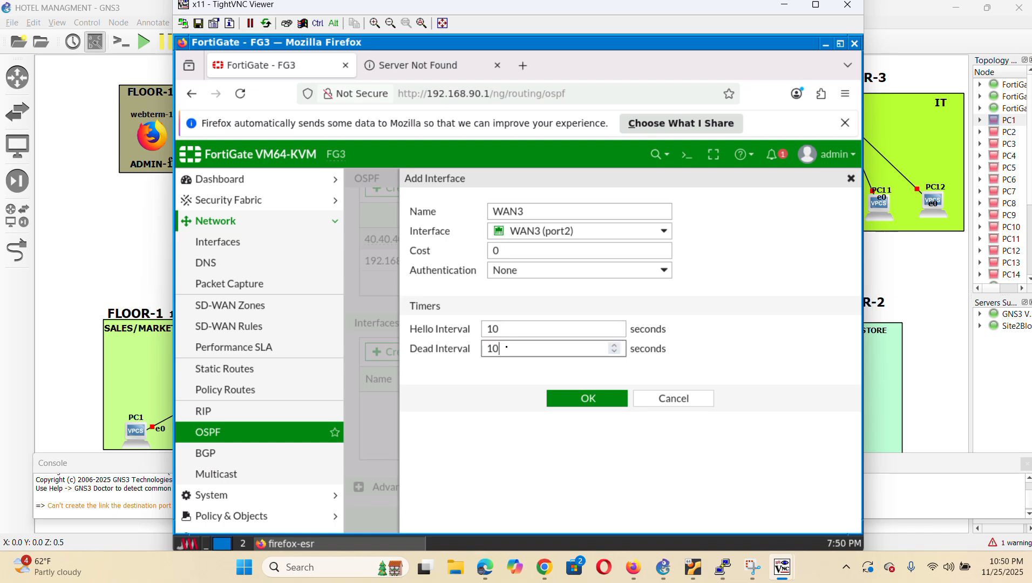
pyautogui.click(583, 400)
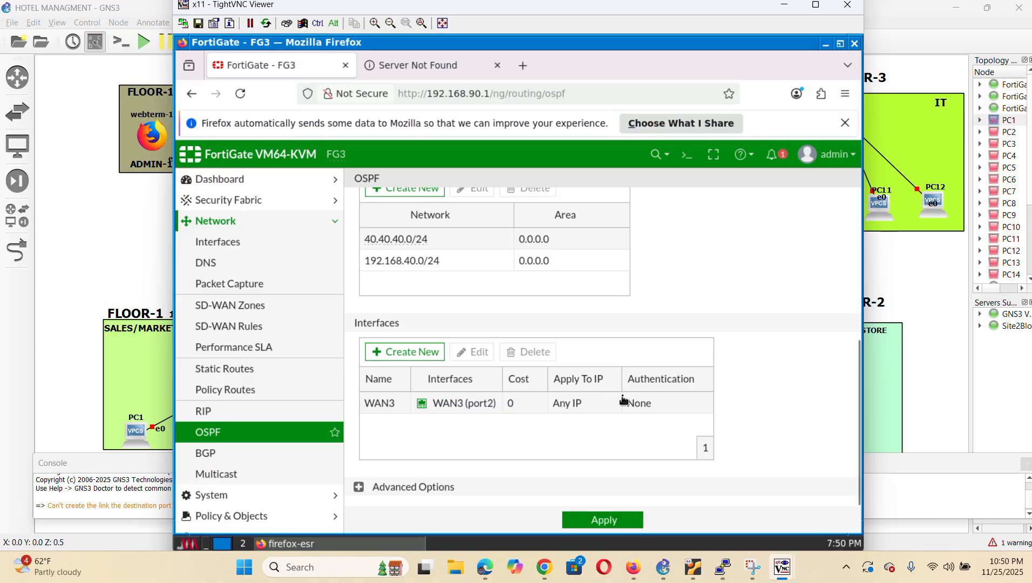
pyautogui.click(627, 525)
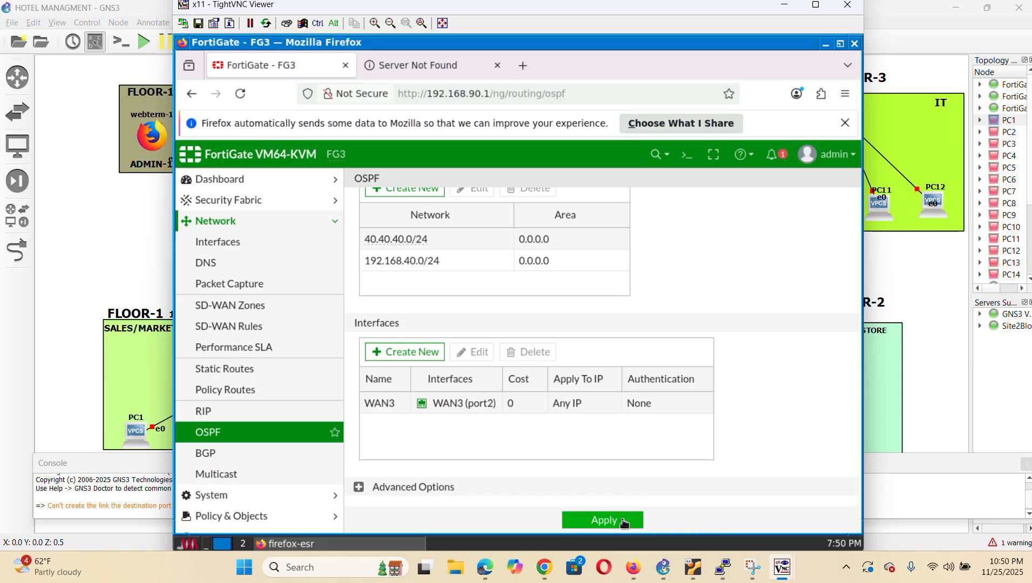
pyautogui.click(936, 291)
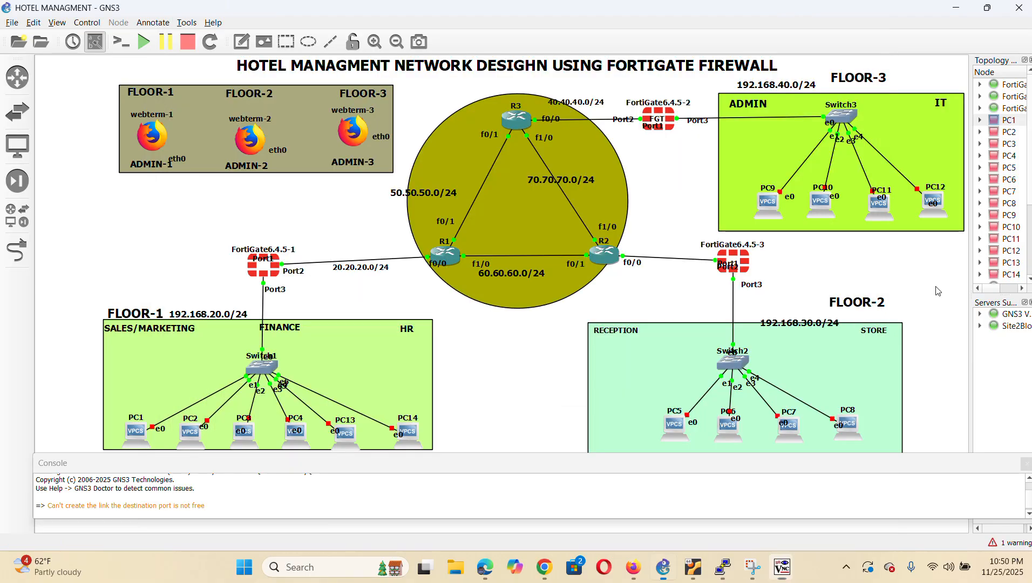
# Start PC1 and run ip dhcp in its console to get 192.168.20.2/24 via gateway 192.168.20.1
pyautogui.rightClick(139, 435)
pyautogui.click(282, 392)
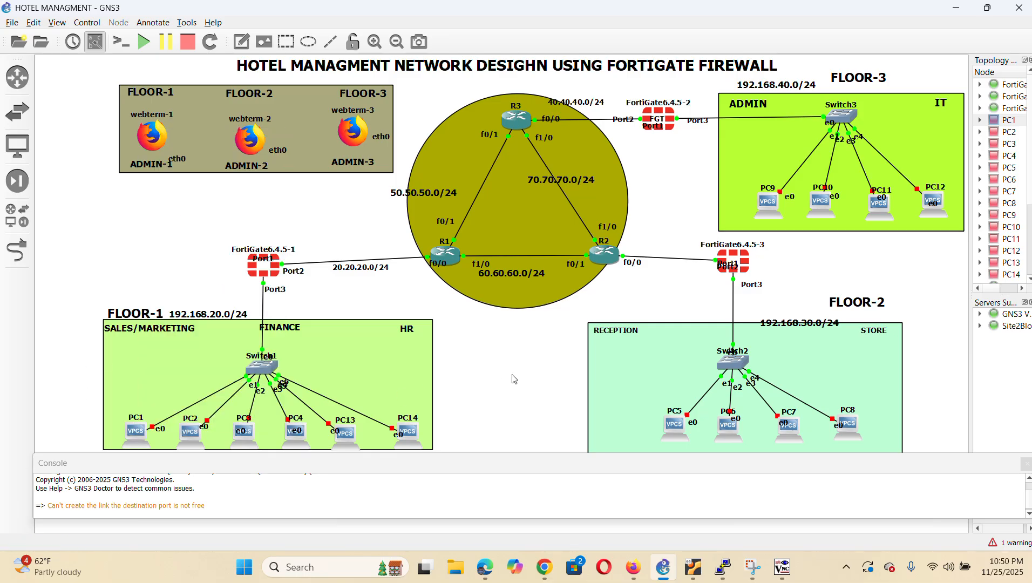
pyautogui.rightClick(138, 439)
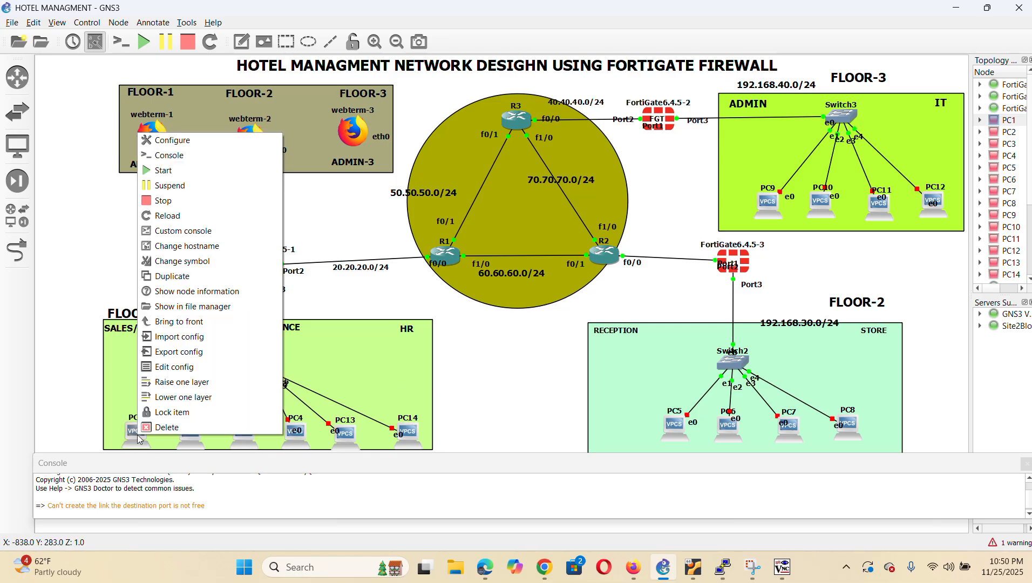
pyautogui.click(200, 170)
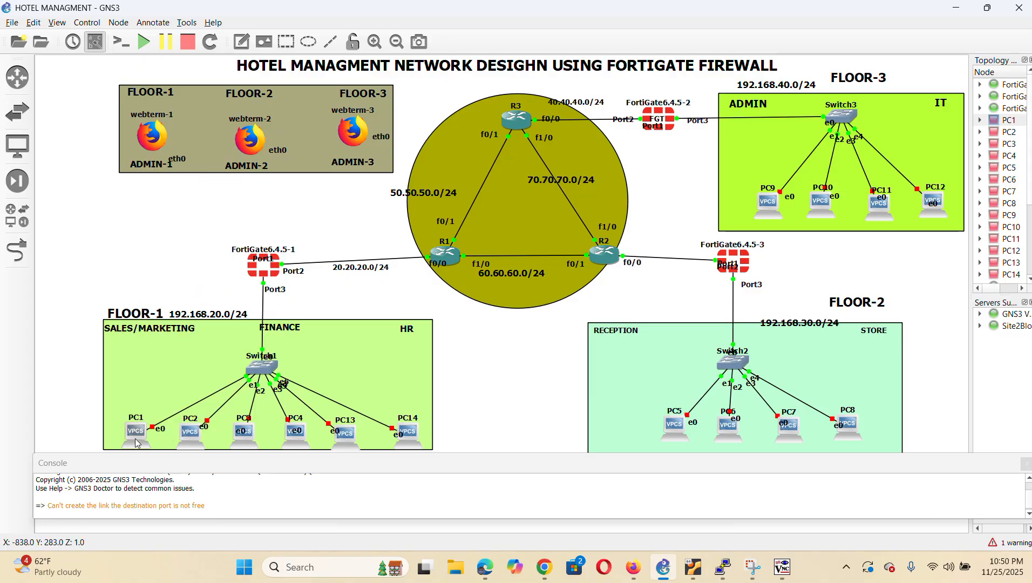
pyautogui.rightClick(135, 436)
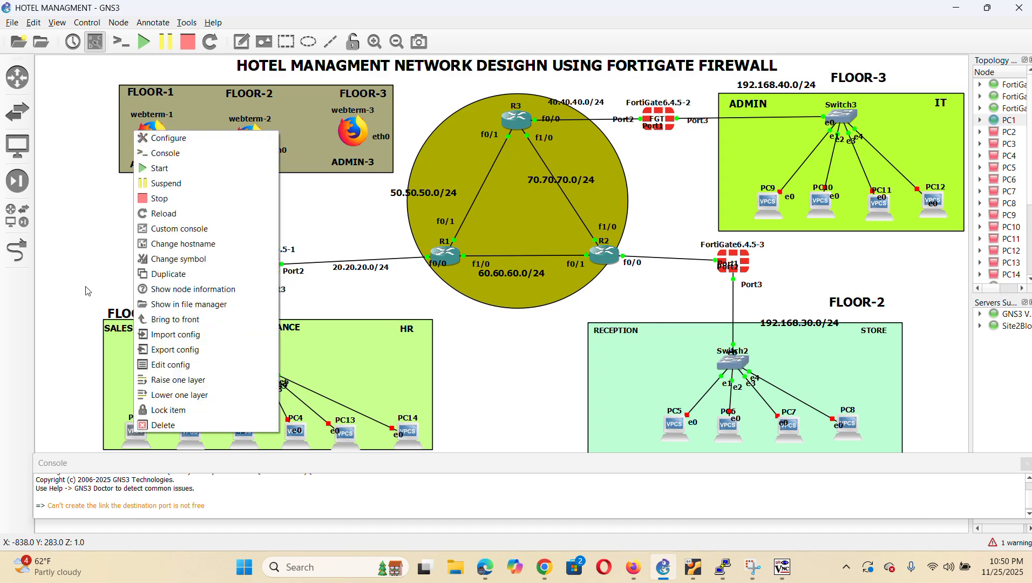
pyautogui.click(195, 161)
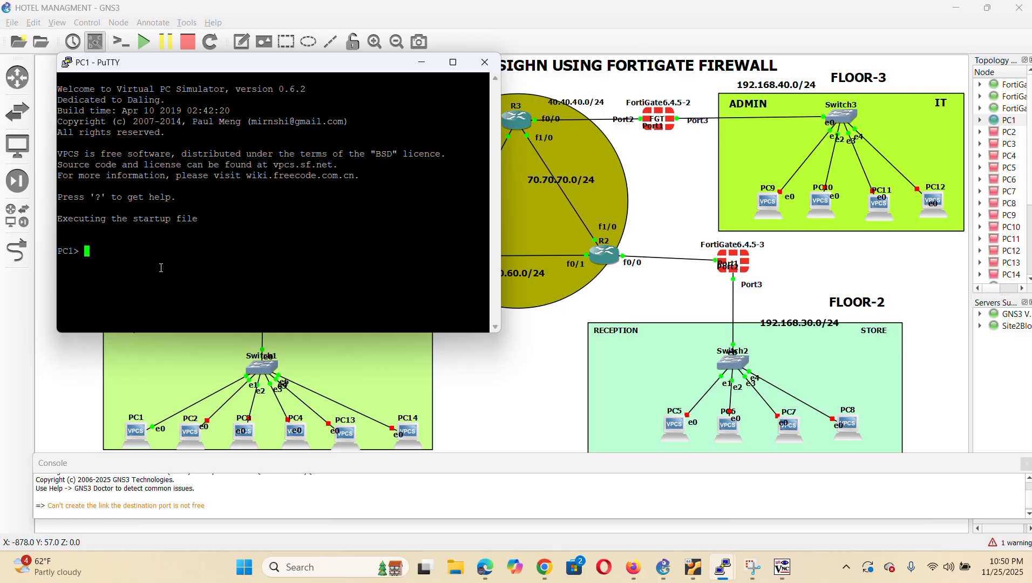
pyautogui.write('ip dhcp')
pyautogui.press('Return')
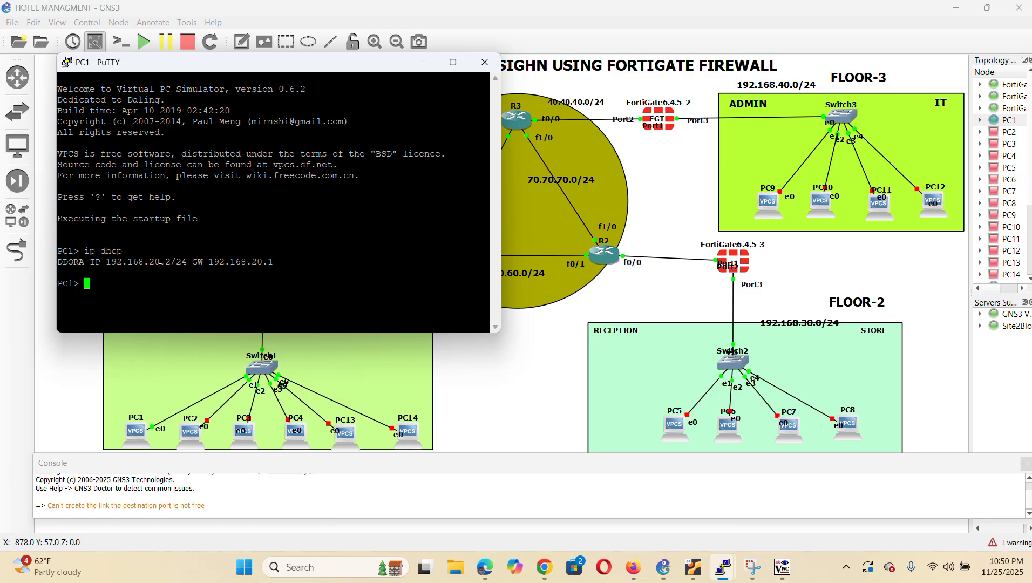
pyautogui.click(489, 394)
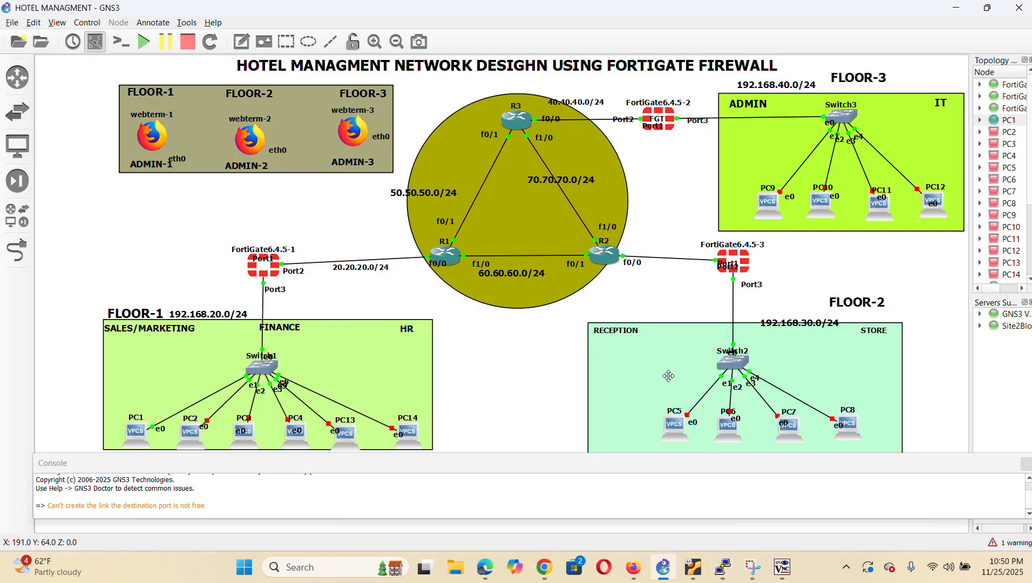
# Start PC5 and run ip dhcp in its console to get 192.168.30.2/24 via gateway 192.168.30.1
pyautogui.rightClick(677, 430)
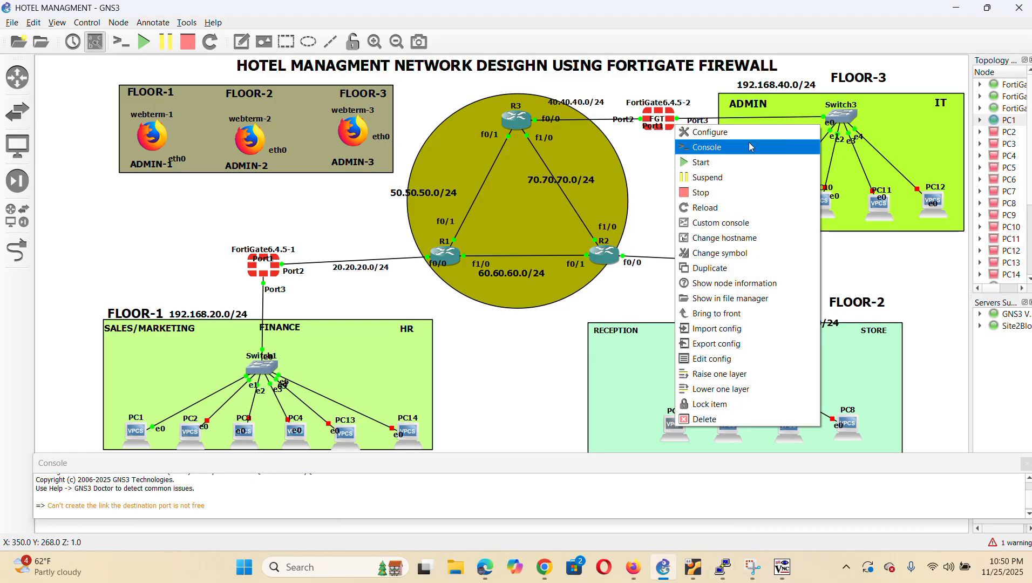
pyautogui.click(750, 163)
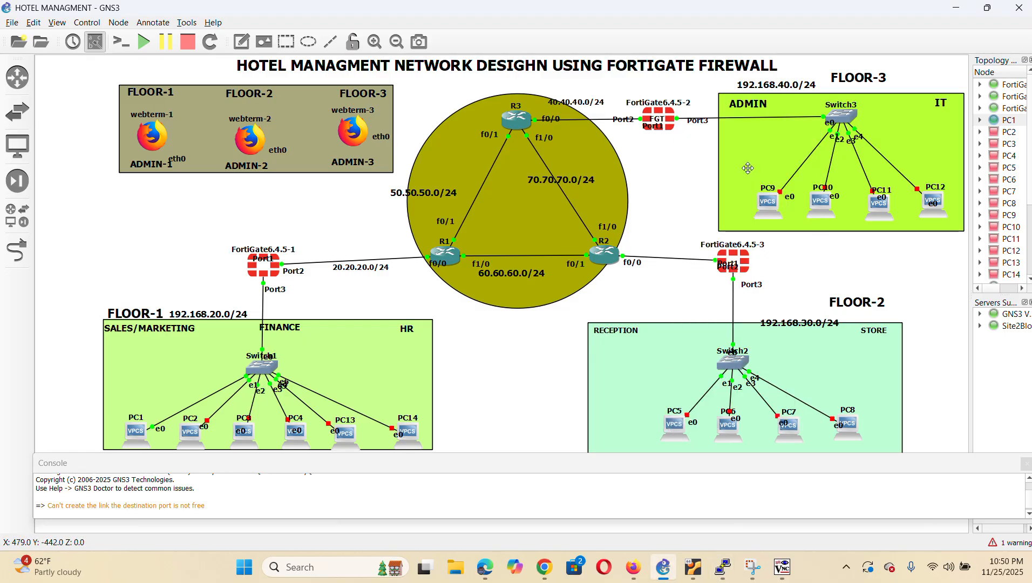
pyautogui.rightClick(675, 436)
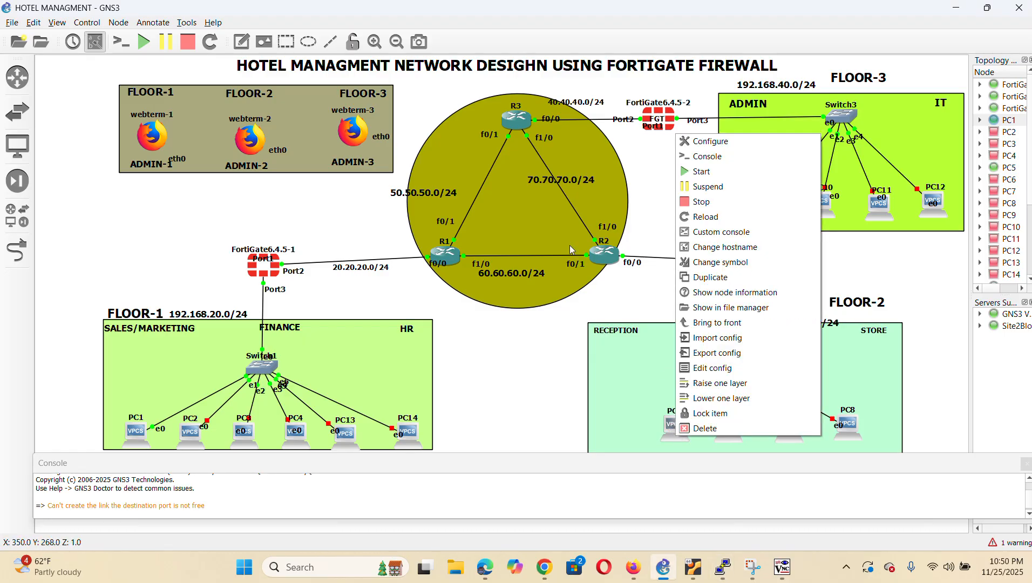
pyautogui.click(712, 157)
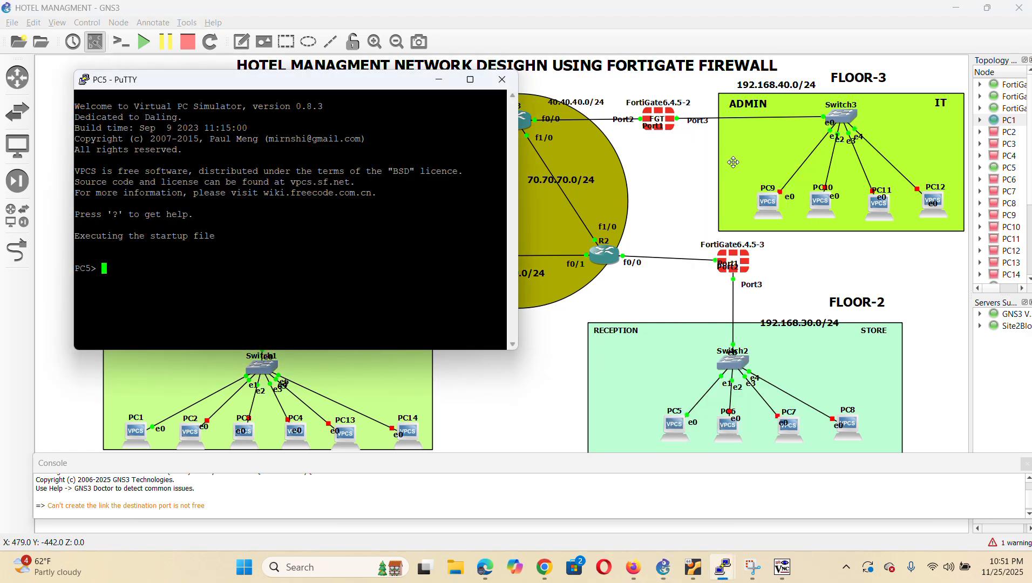
pyautogui.write('ip dhcp')
pyautogui.press('Return')
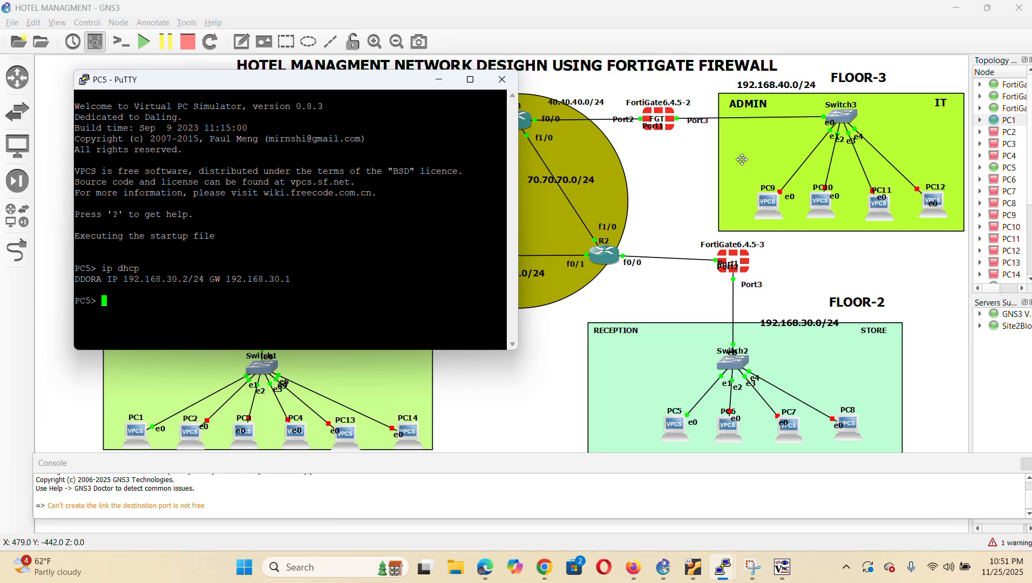
# Start PC9 and run 'ip dhcp' to get 192.168.40.2/24 with gateway 192.168.40.1
pyautogui.rightClick(764, 207)
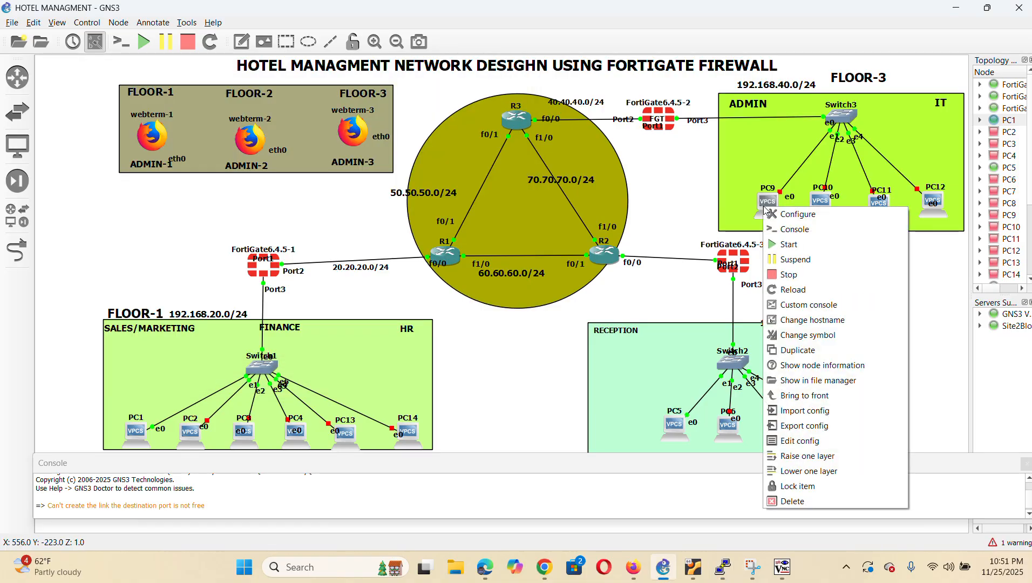
pyautogui.click(789, 245)
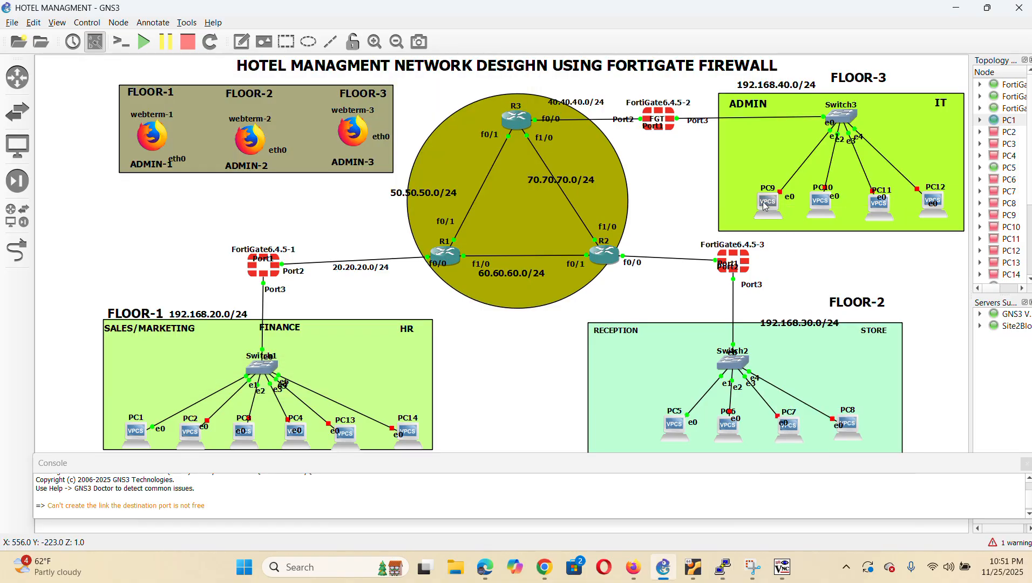
pyautogui.rightClick(765, 206)
pyautogui.click(812, 229)
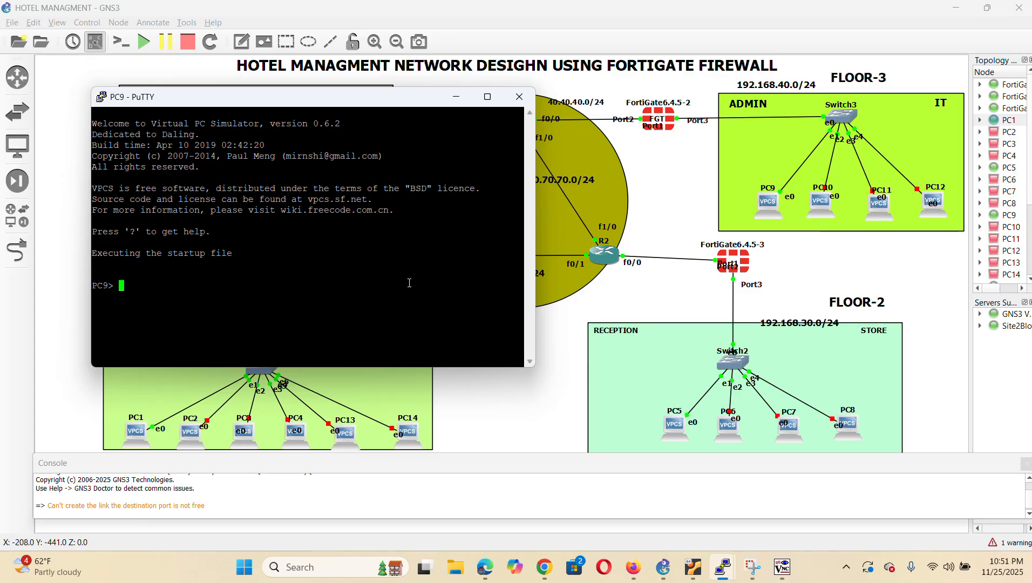
pyautogui.write('ip dhcp')
pyautogui.press('Return')
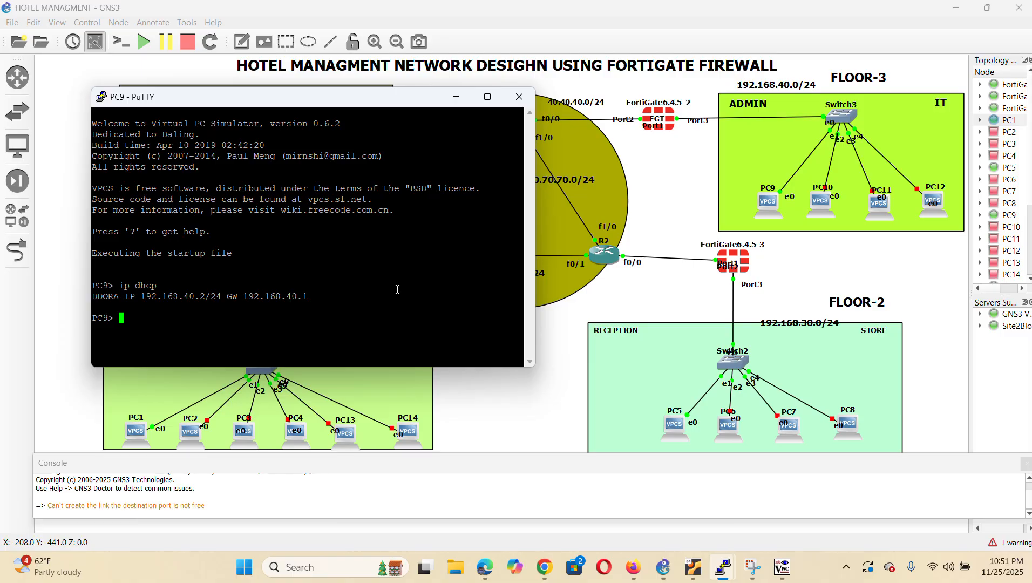
# Move the PC10 console window down-left so the Floor 2 firewall, switch and PCs show
pyautogui.click(447, 25)
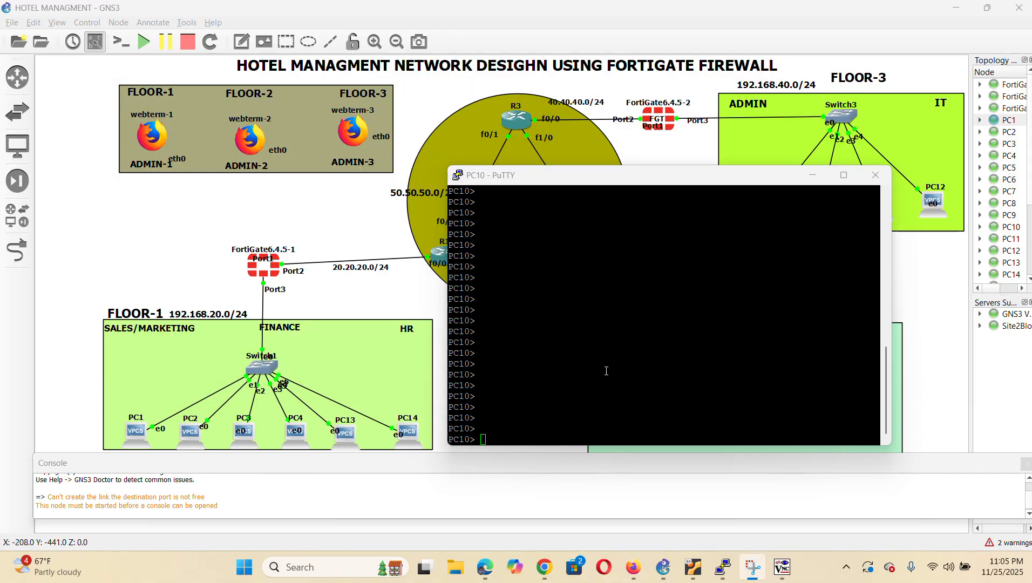
pyautogui.moveTo(658, 181); pyautogui.dragTo(572, 225)
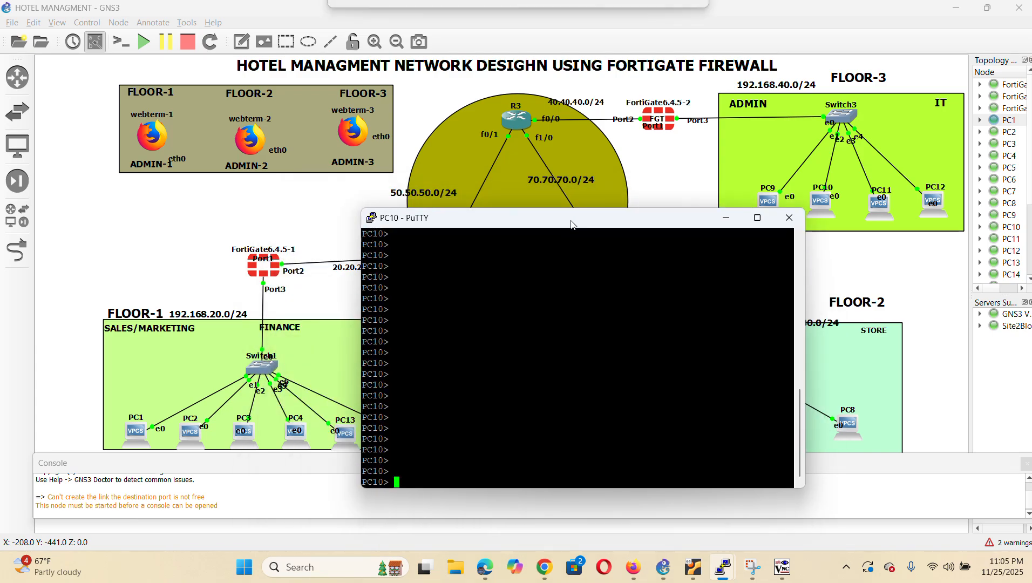
pyautogui.moveTo(572, 223); pyautogui.dragTo(437, 217)
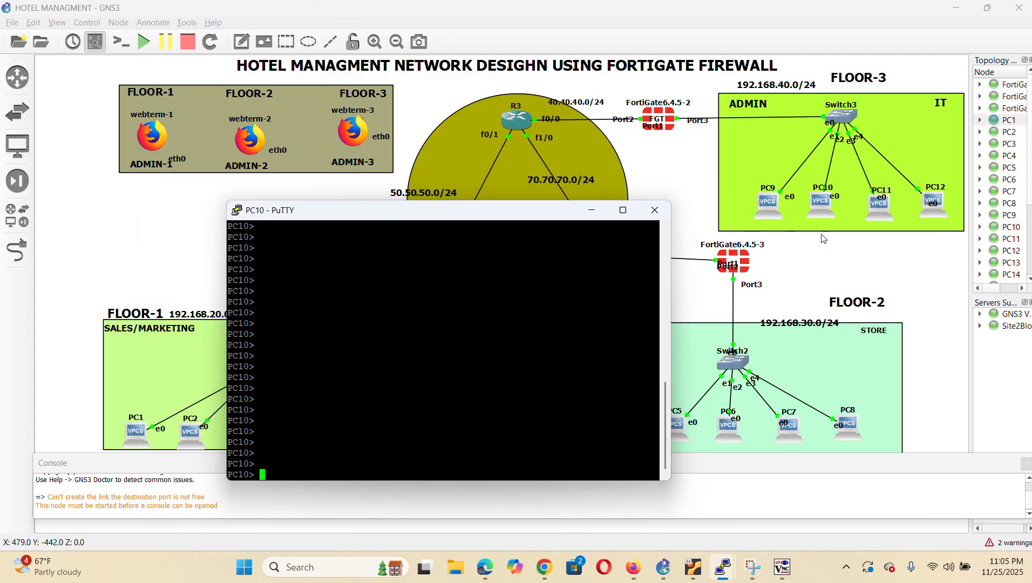